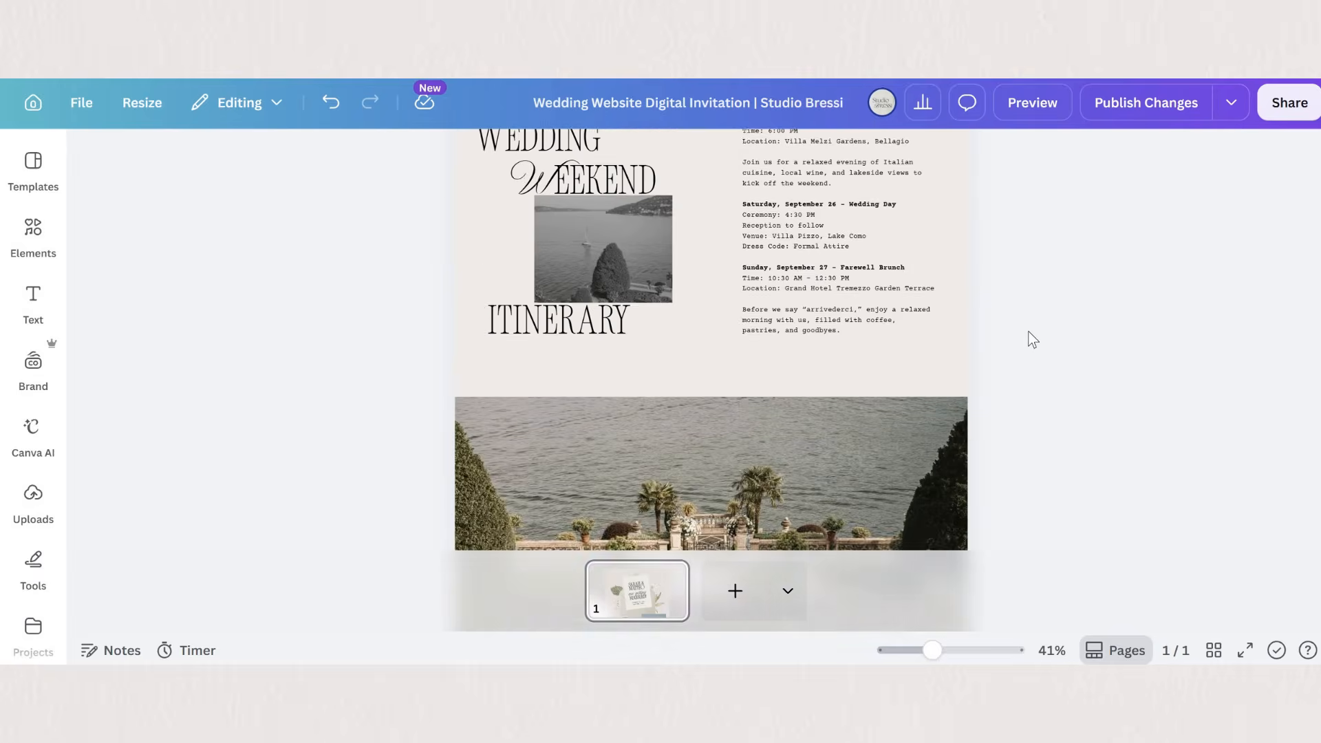
Review the finished wedding website design from the weekend itinerary through the menu, registry and FAQ sections to the RSVP section
scroll(1032, 338, down, 5)
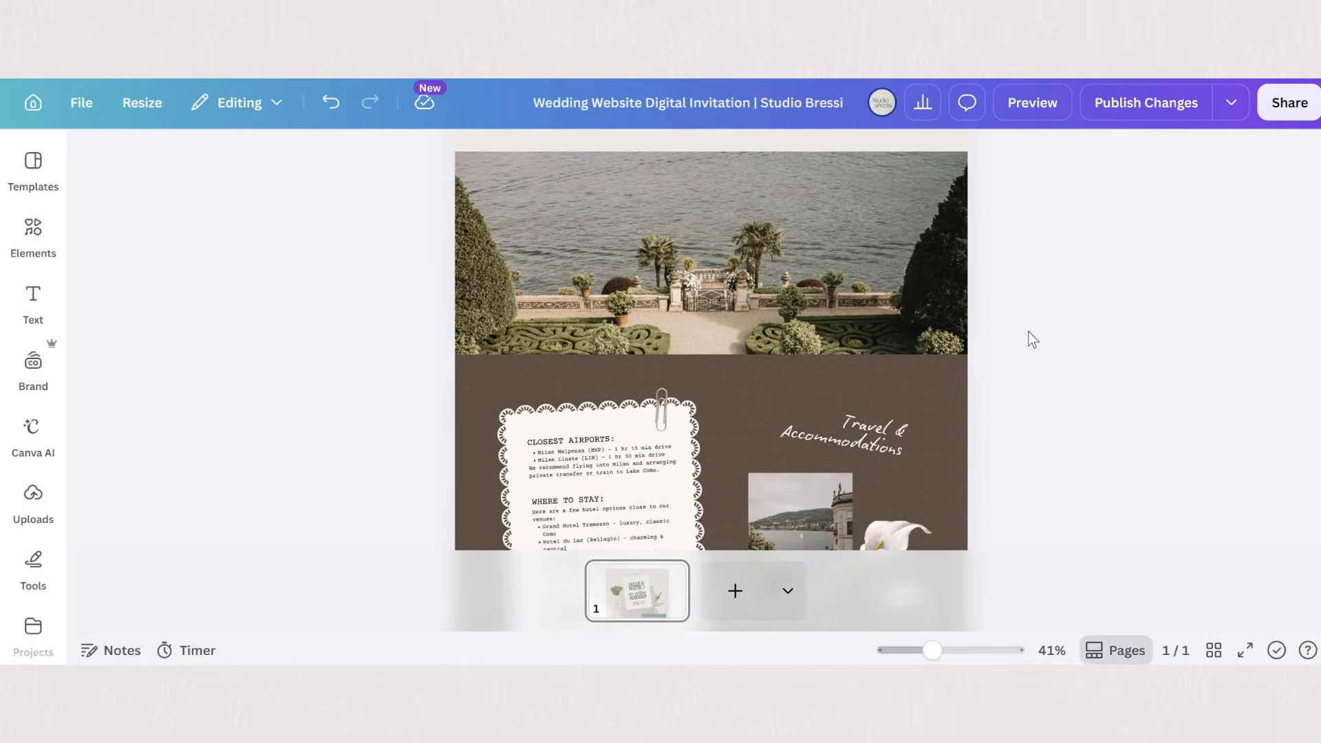
scroll(1032, 339, down, 4)
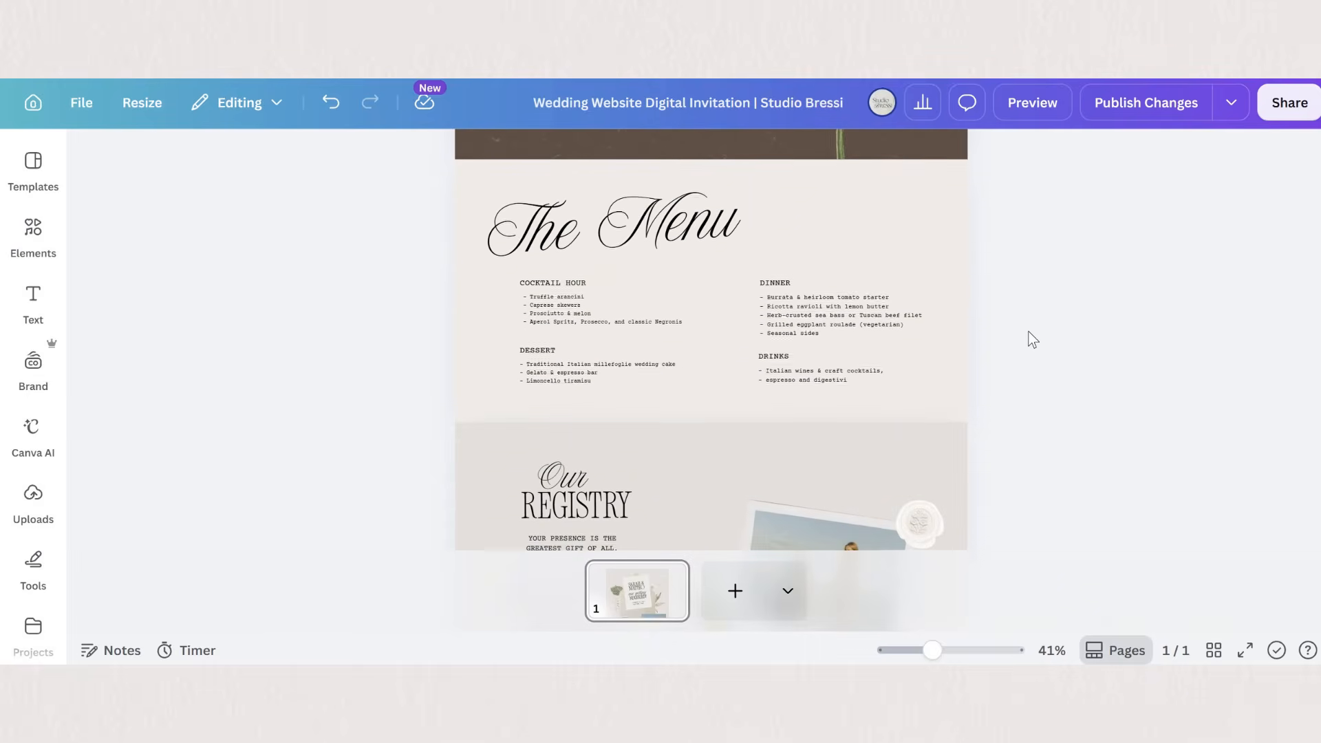
scroll(1031, 339, down, 4)
scroll(1031, 339, down, 5)
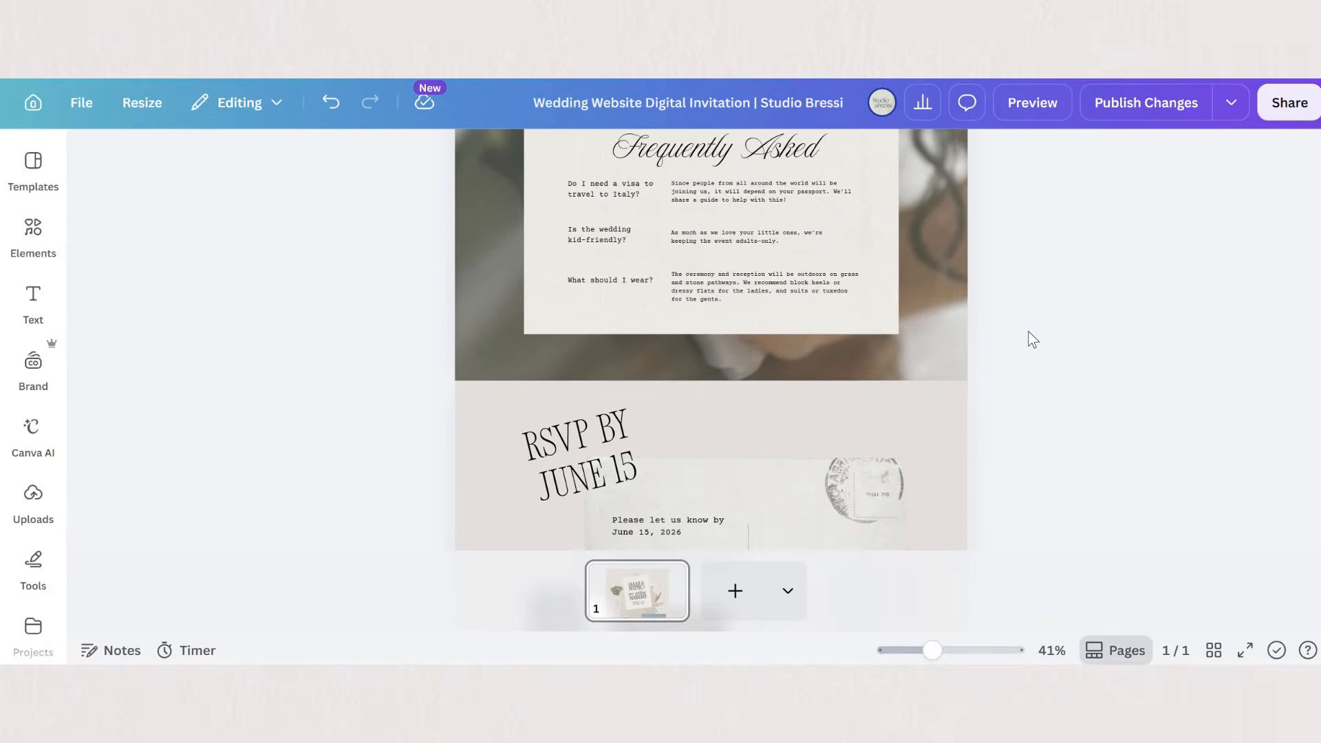
scroll(1032, 338, down, 5)
scroll(1032, 338, down, 2)
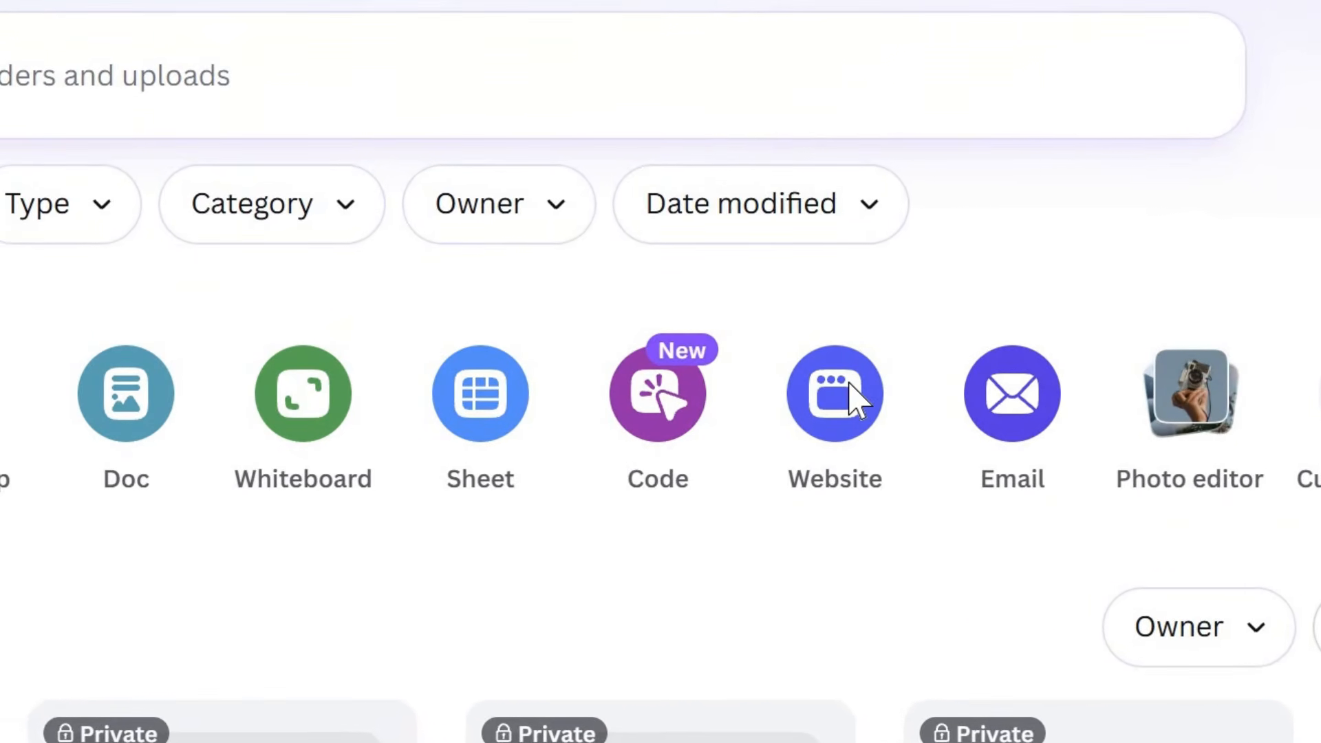
Create a blank website design and set its page background to the light beige from the Studio Bressi brand colours
click(853, 398)
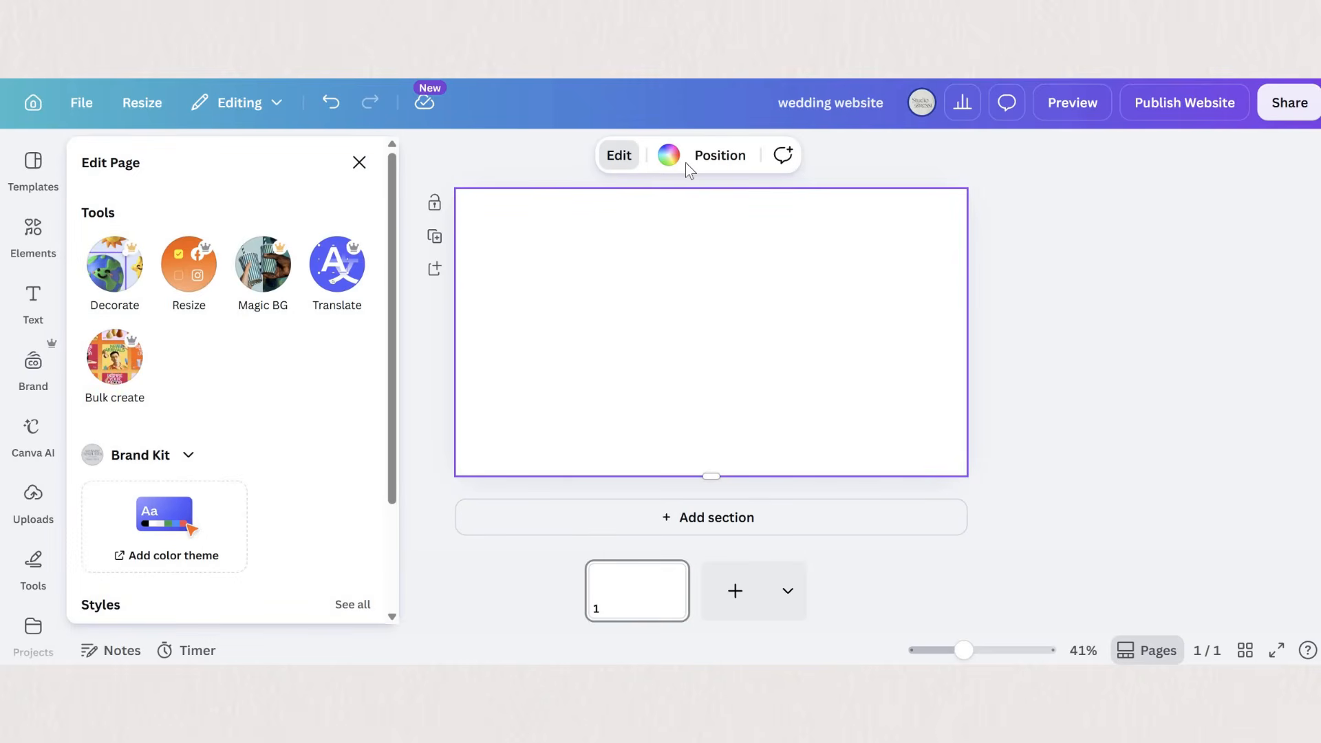
click(141, 418)
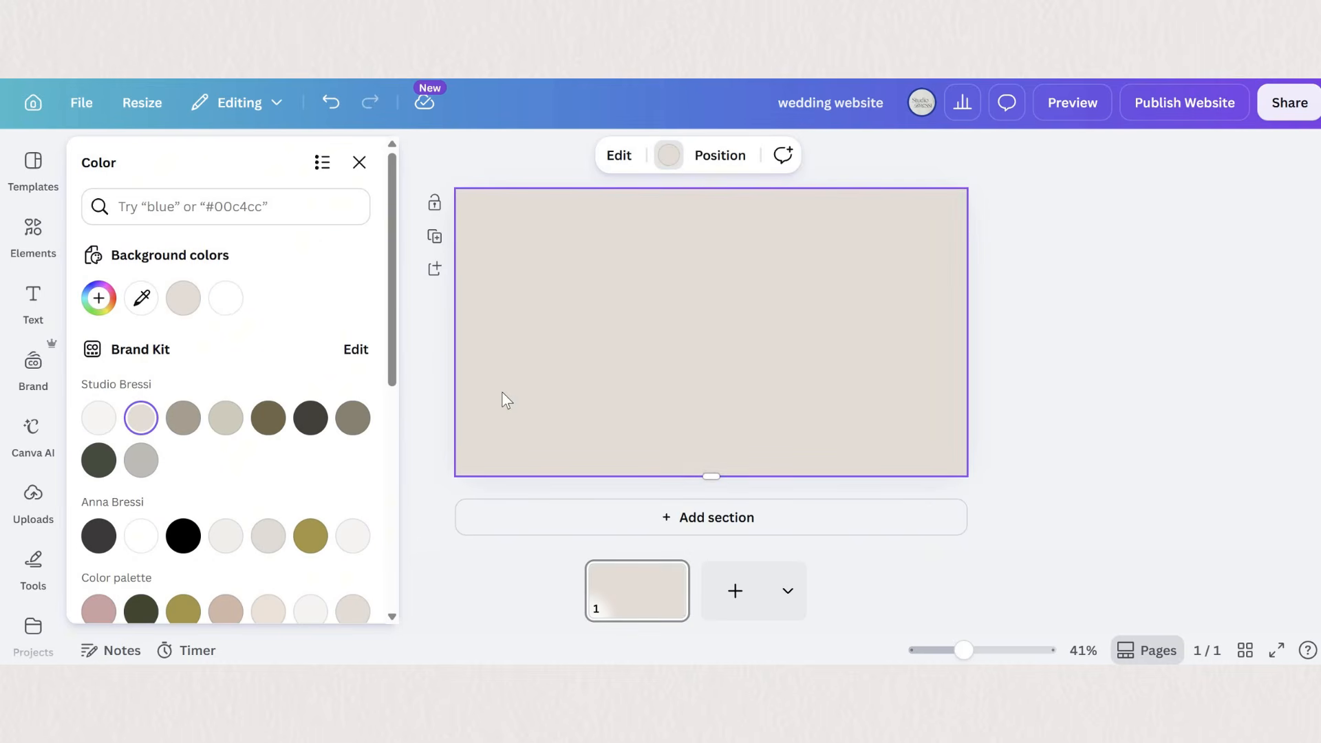
click(716, 433)
click(669, 157)
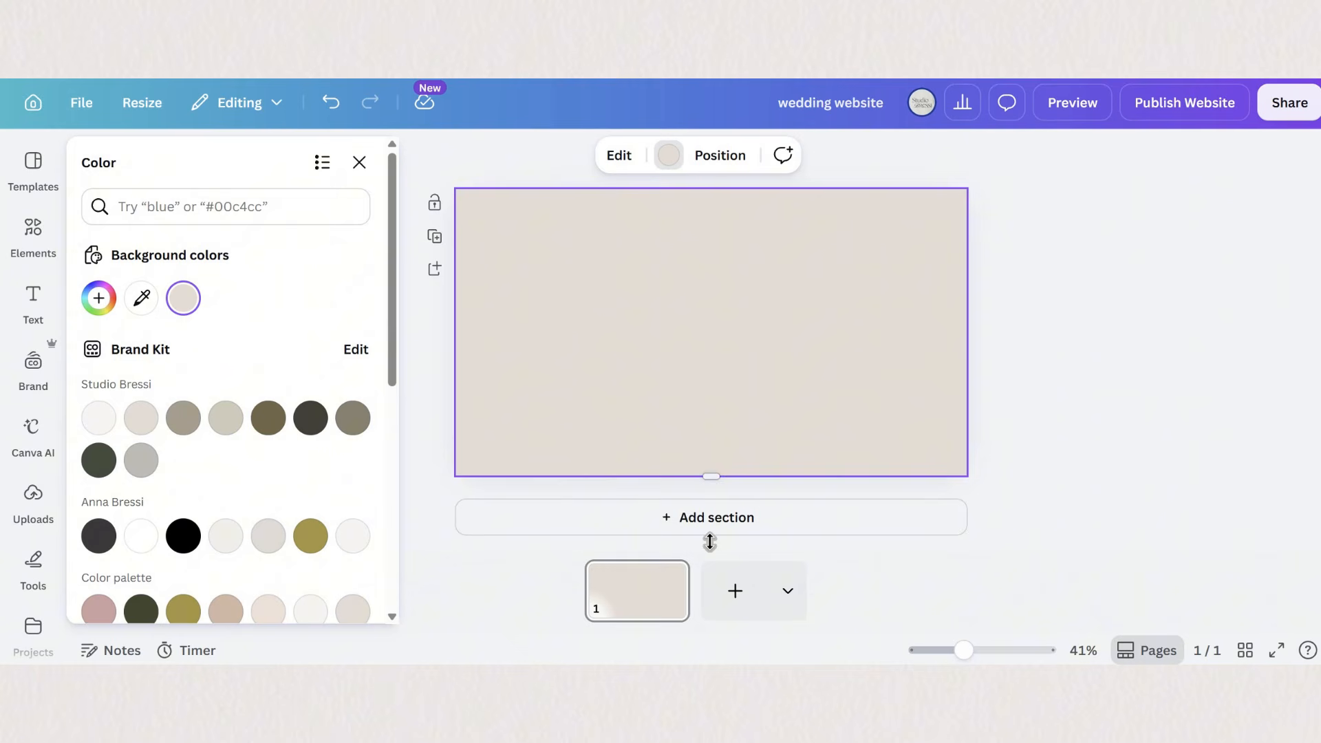
Extend the first page section to a height of about 1,022 px
drag(711, 476, 719, 571)
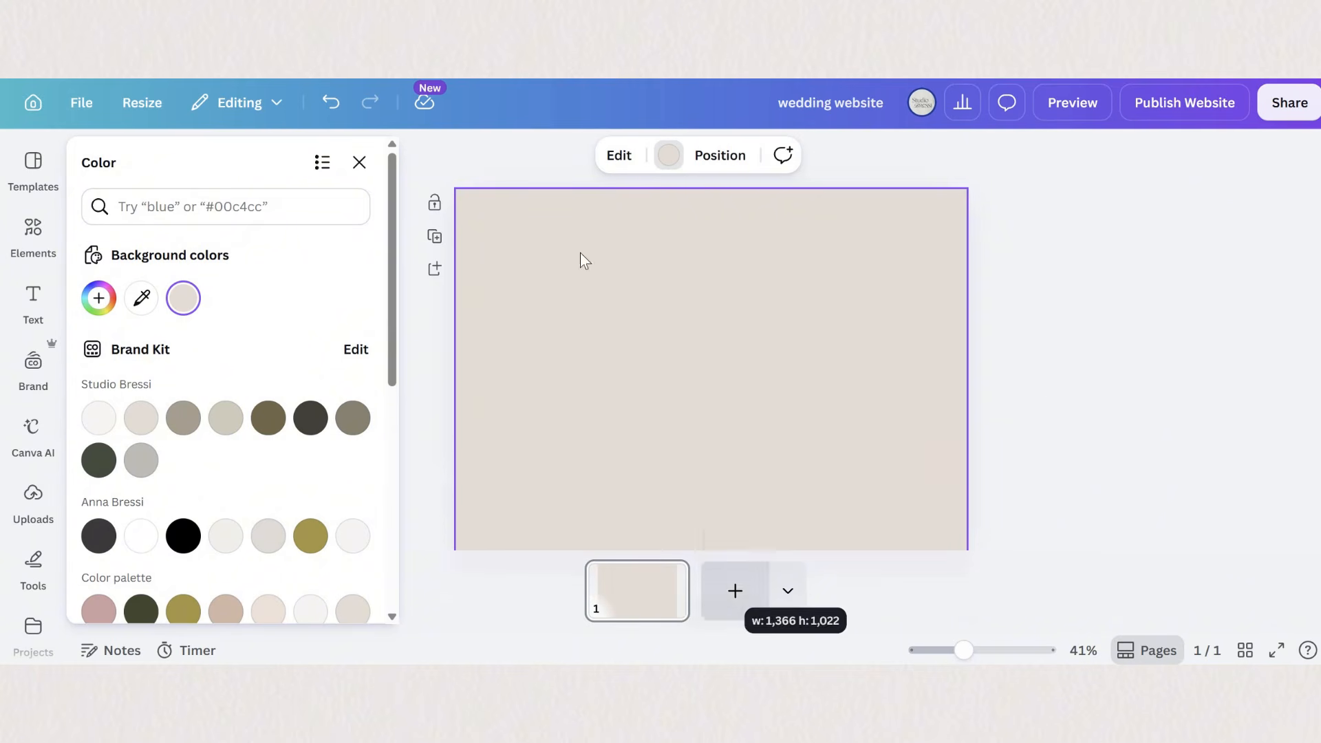
click(770, 349)
scroll(767, 346, down, 2)
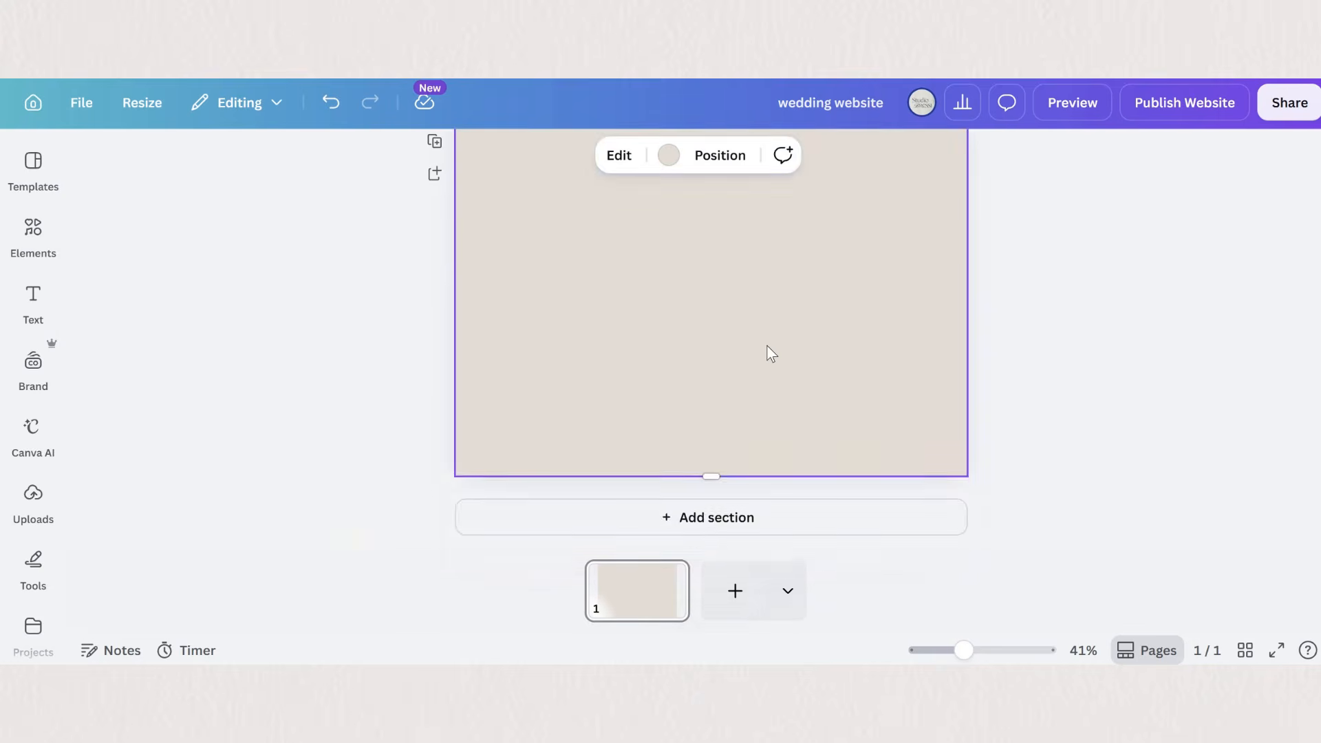
scroll(767, 346, up, 2)
scroll(737, 335, down, 2)
scroll(737, 335, up, 2)
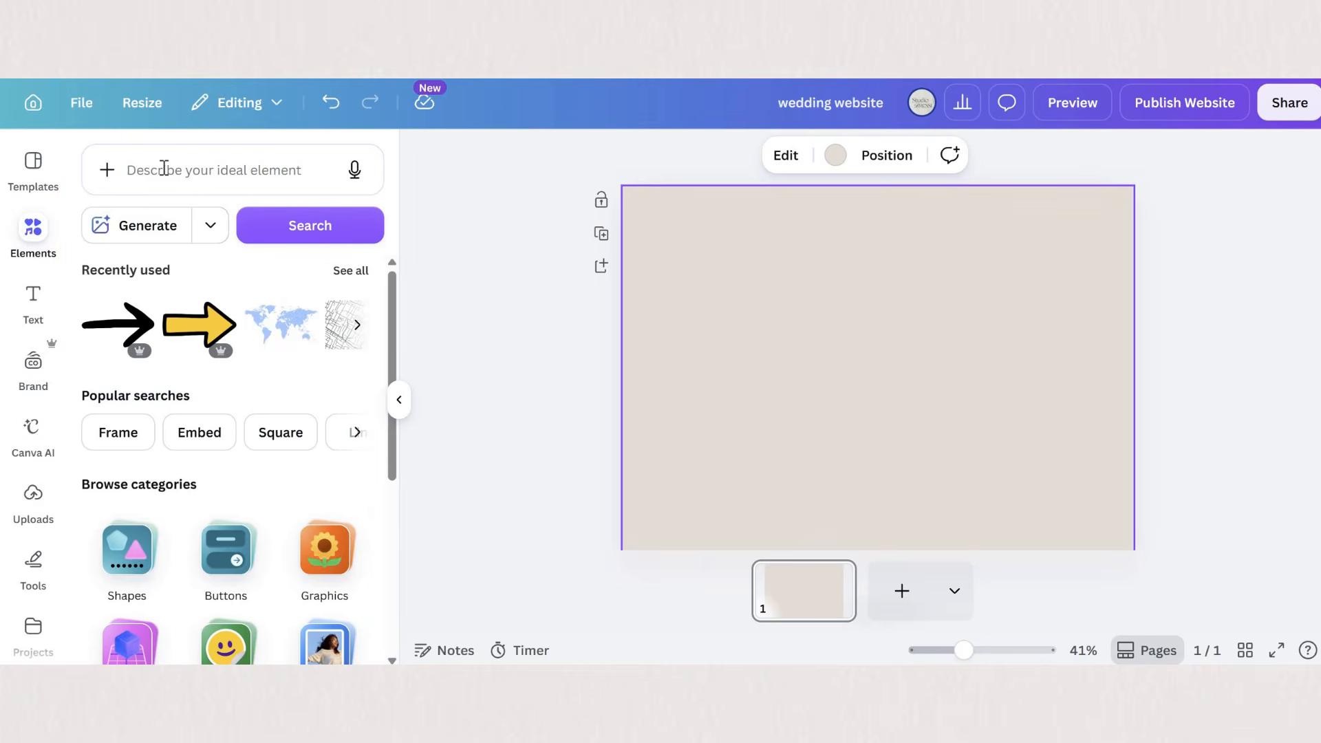
Search the photo elements for "envelope" and place the open cream envelope on the page
click(164, 169)
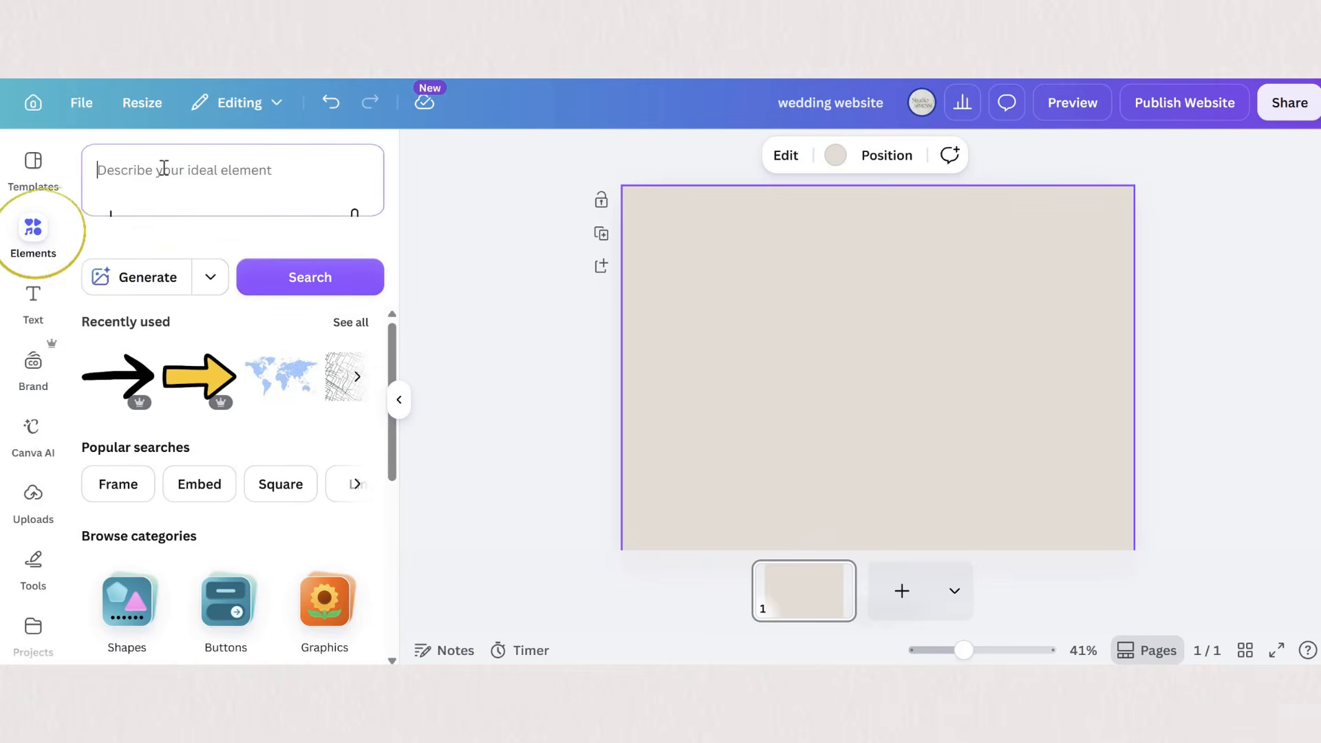
text(envelo)
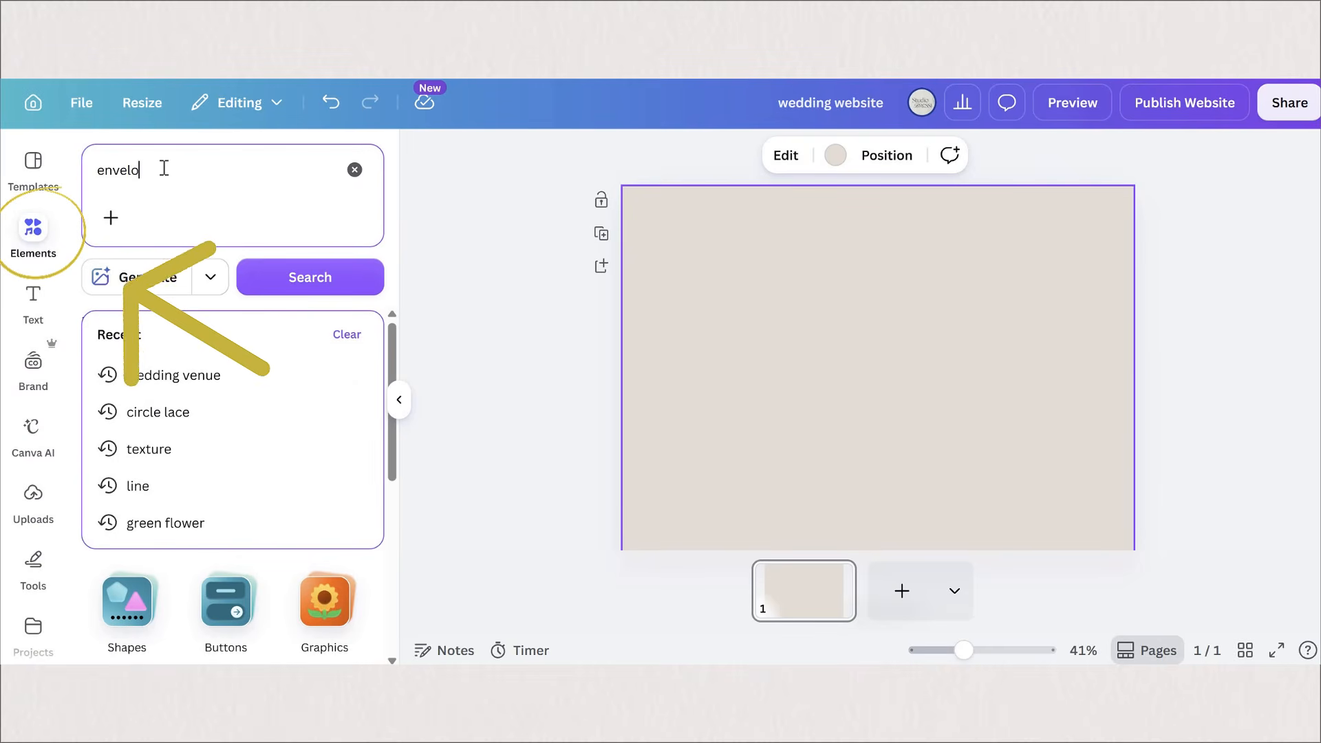
text(pe)
key(Return)
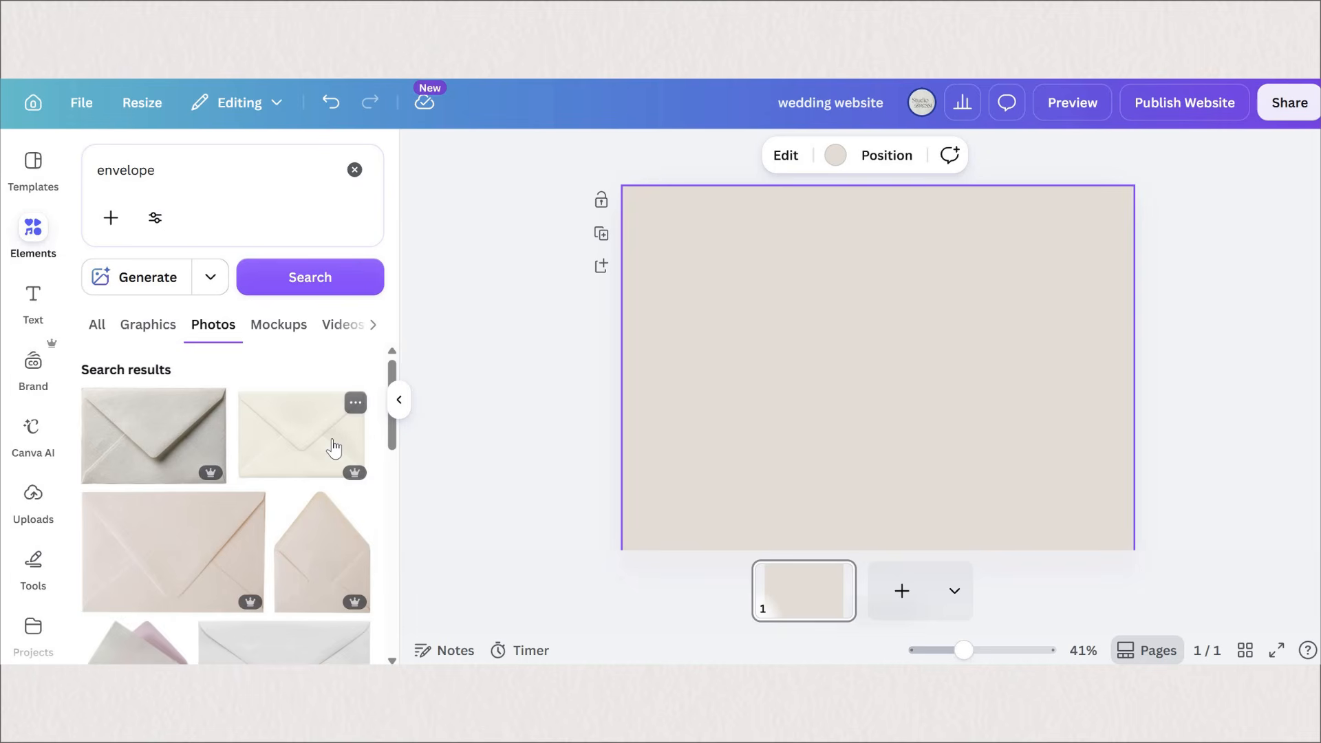
scroll(342, 501, down, 1)
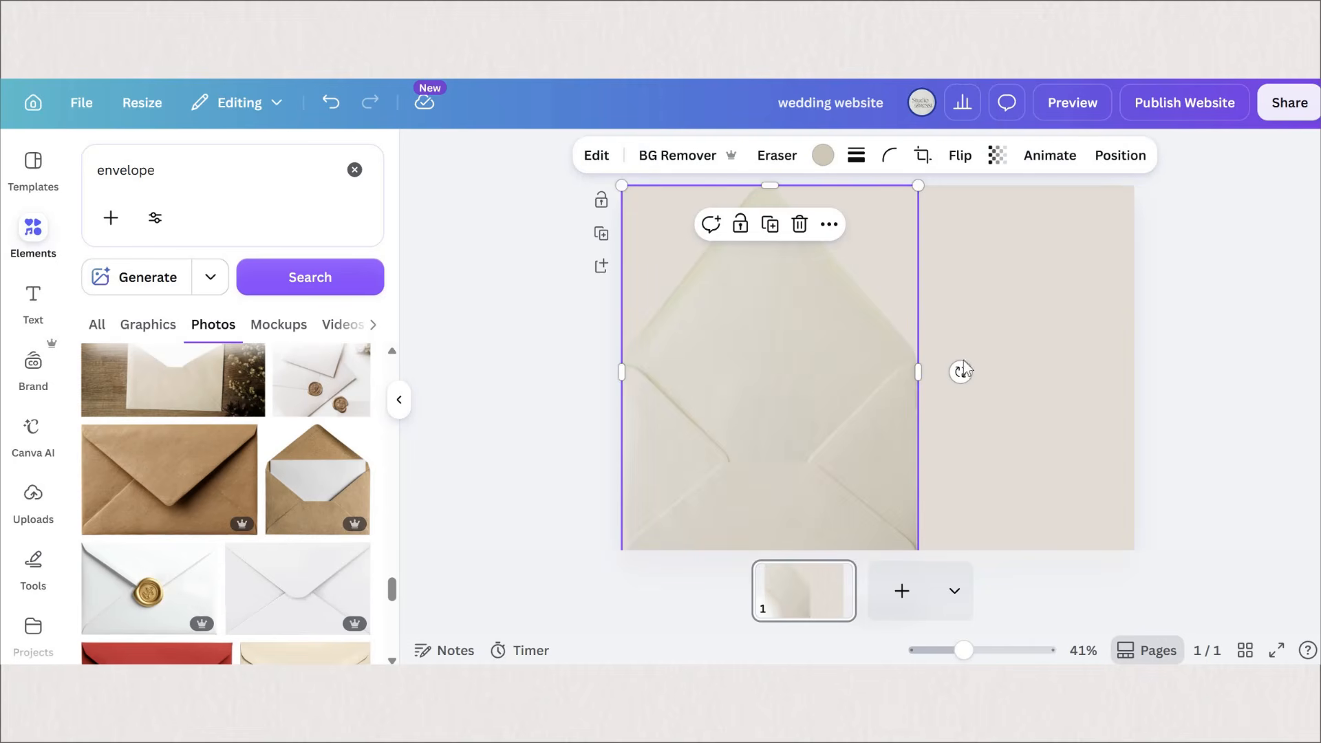
Tilt the envelope slightly counterclockwise, scale it down and position it around the middle of the page
drag(963, 371, 708, 294)
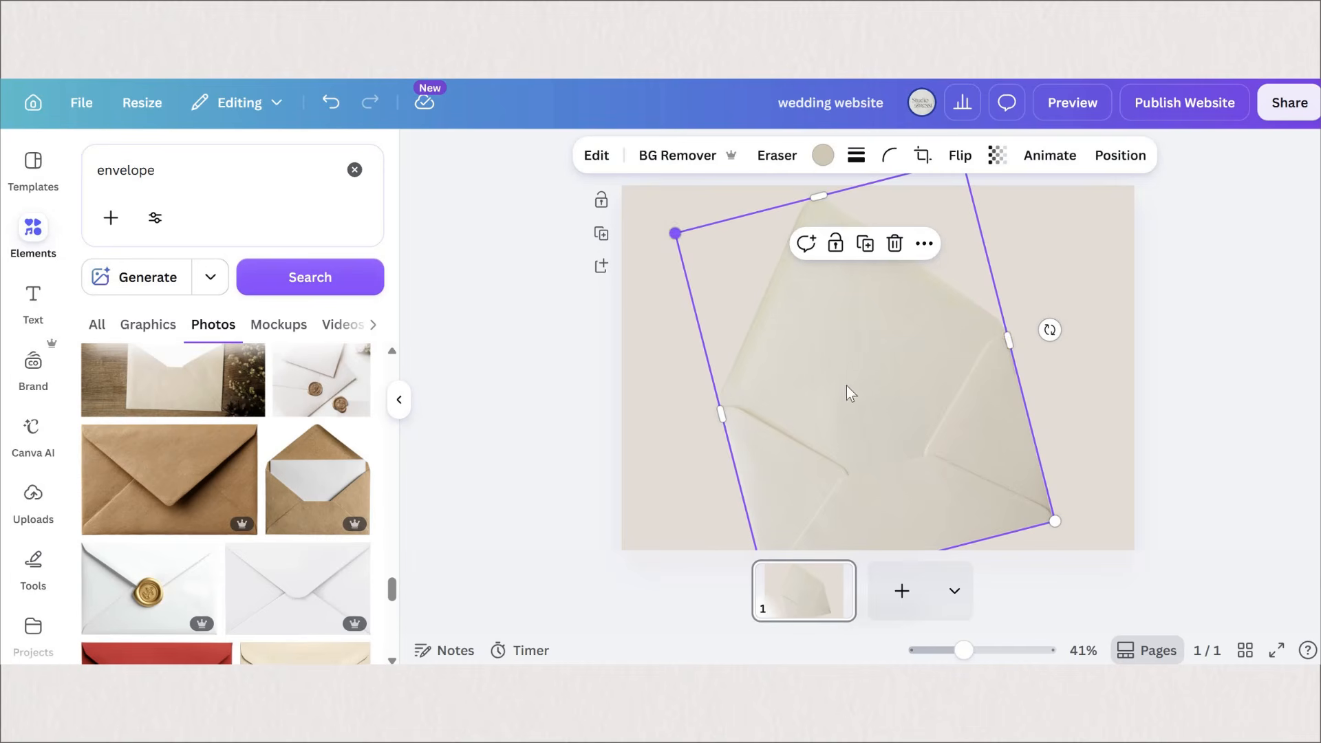
drag(675, 233, 722, 269)
key(ctrl+z)
key(ctrl+z)
key(ctrl+z)
key(ctrl+z)
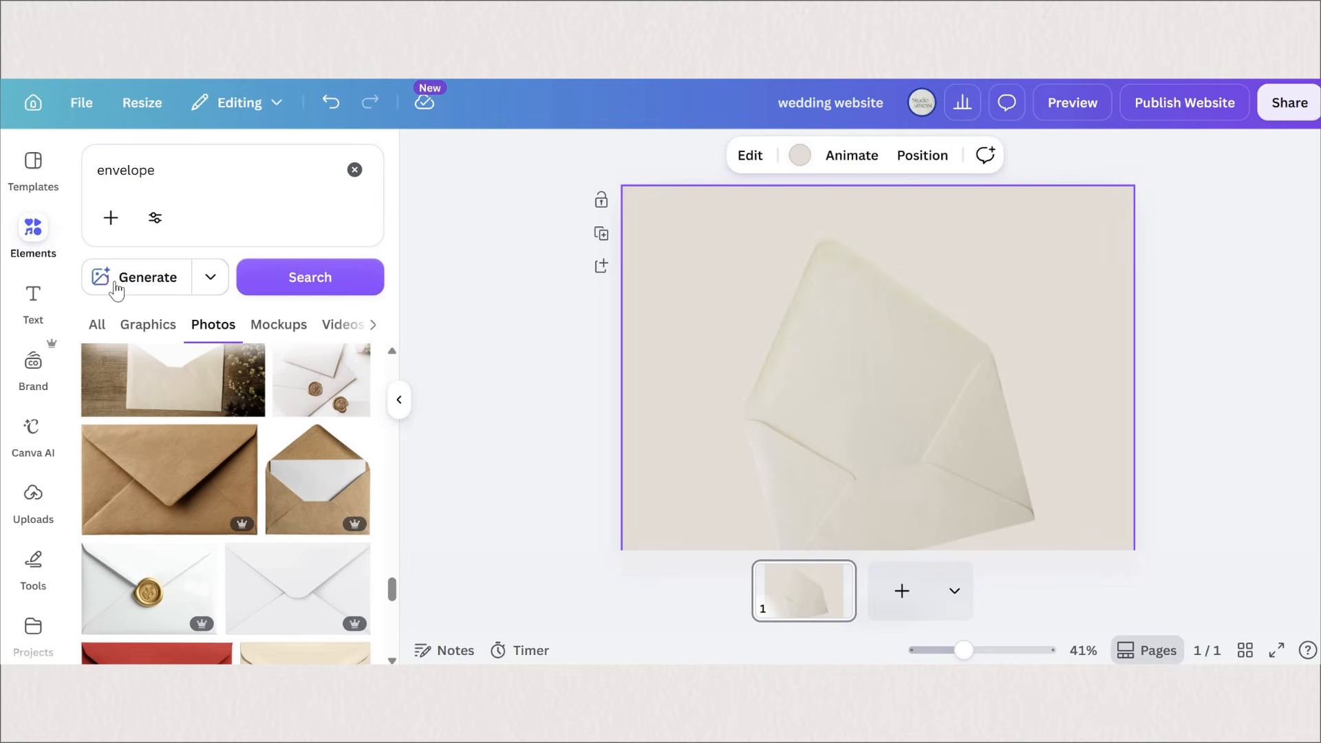
Change the page background to a custom solid colour, a light neutral off-white grey
click(799, 155)
click(100, 290)
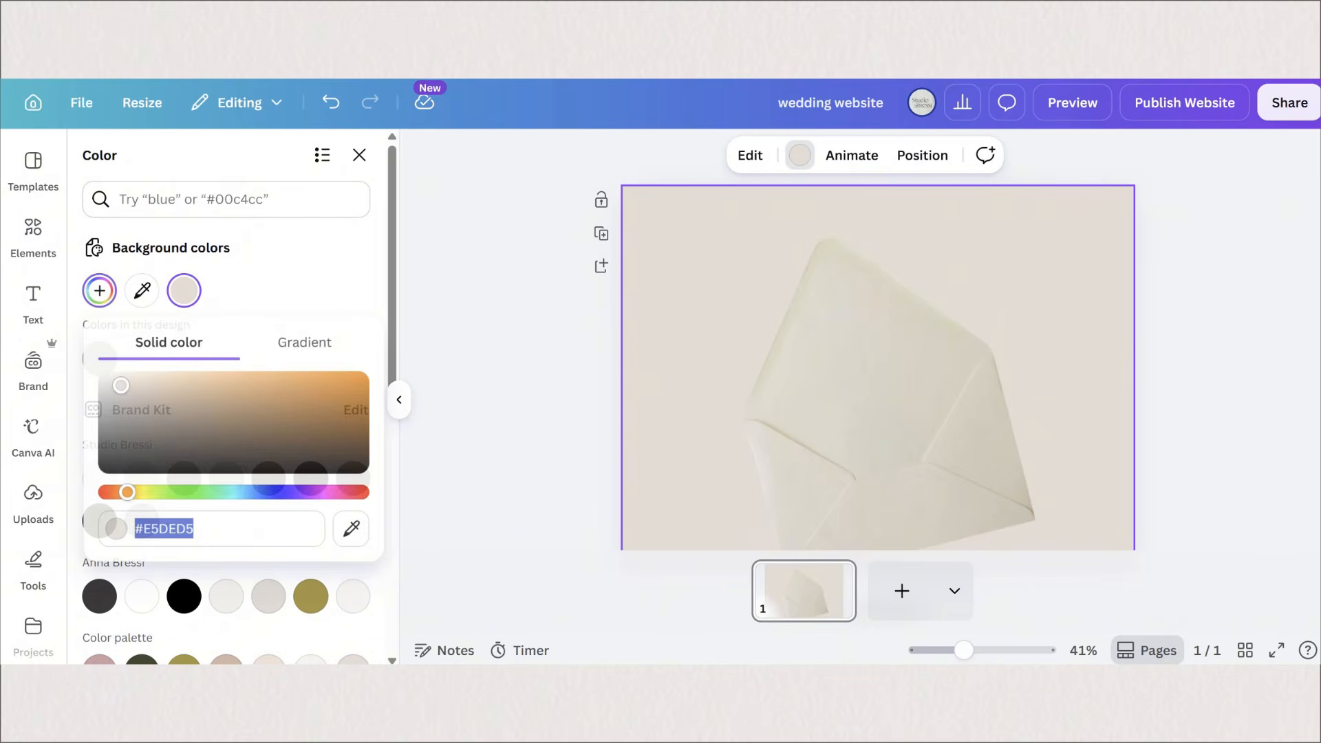
text(#E7E2DC)
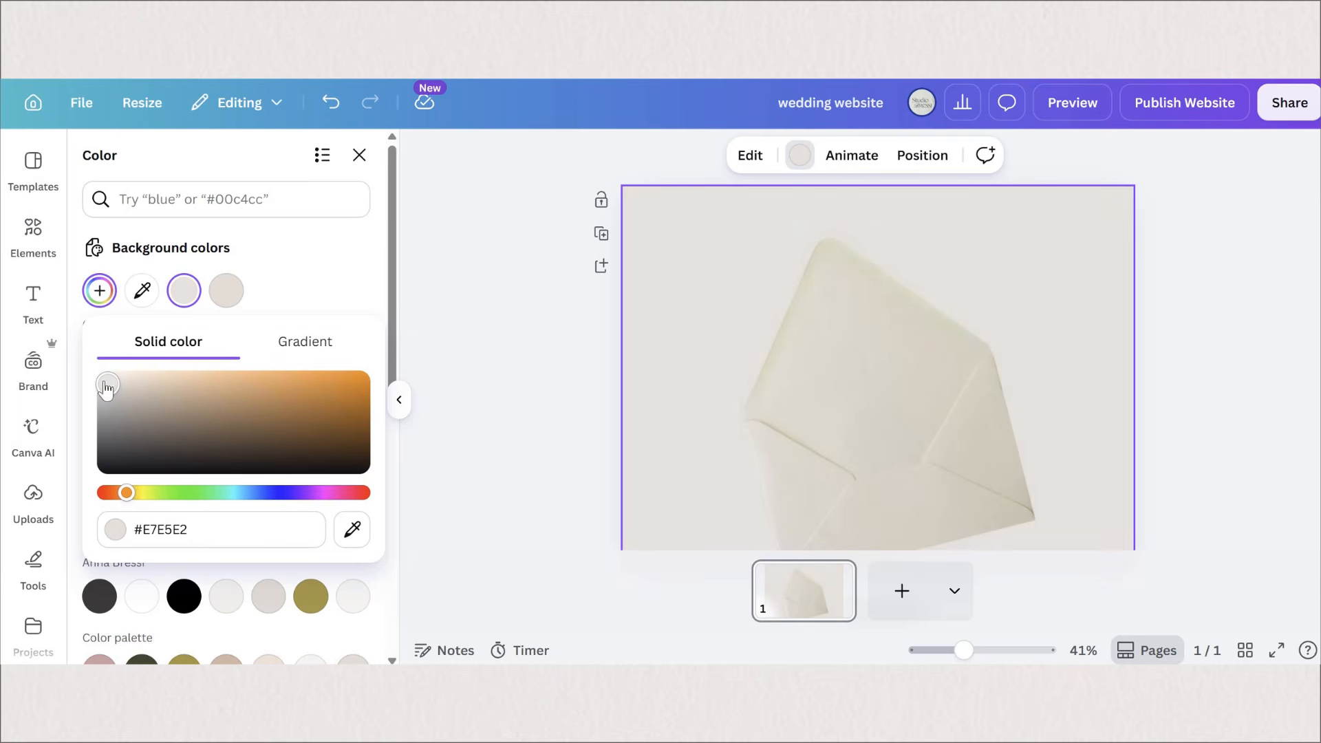
click(494, 345)
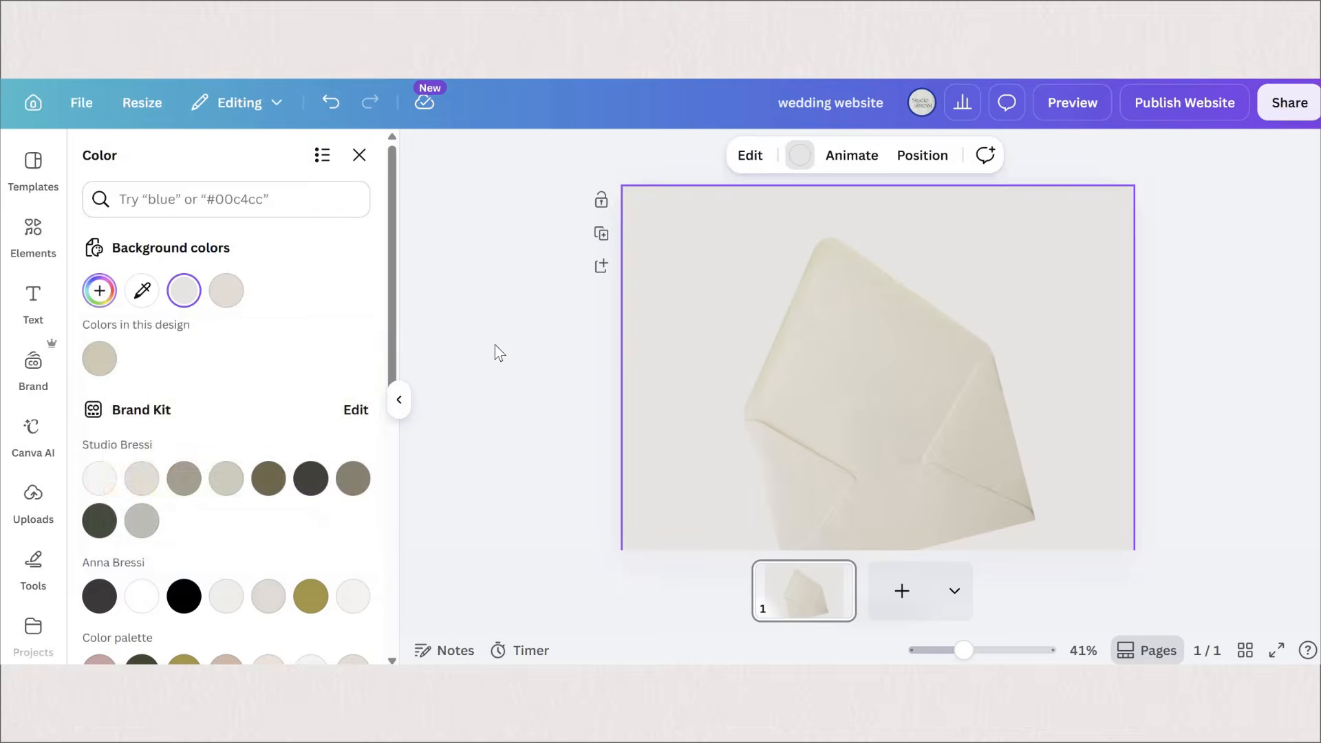
click(494, 345)
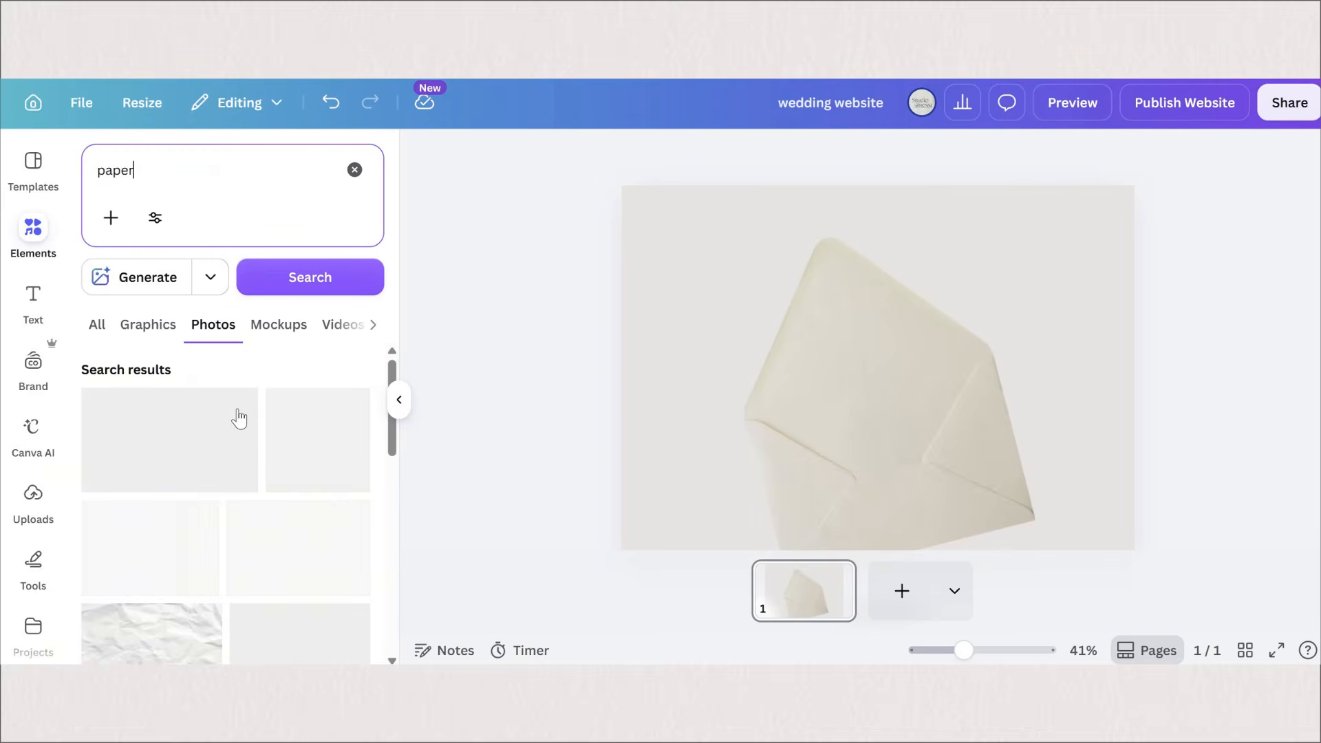
Place a plain white paper photo from the "paper" results, scale it down, turn it to portrait and centre it over the envelope
scroll(183, 539, down, 5)
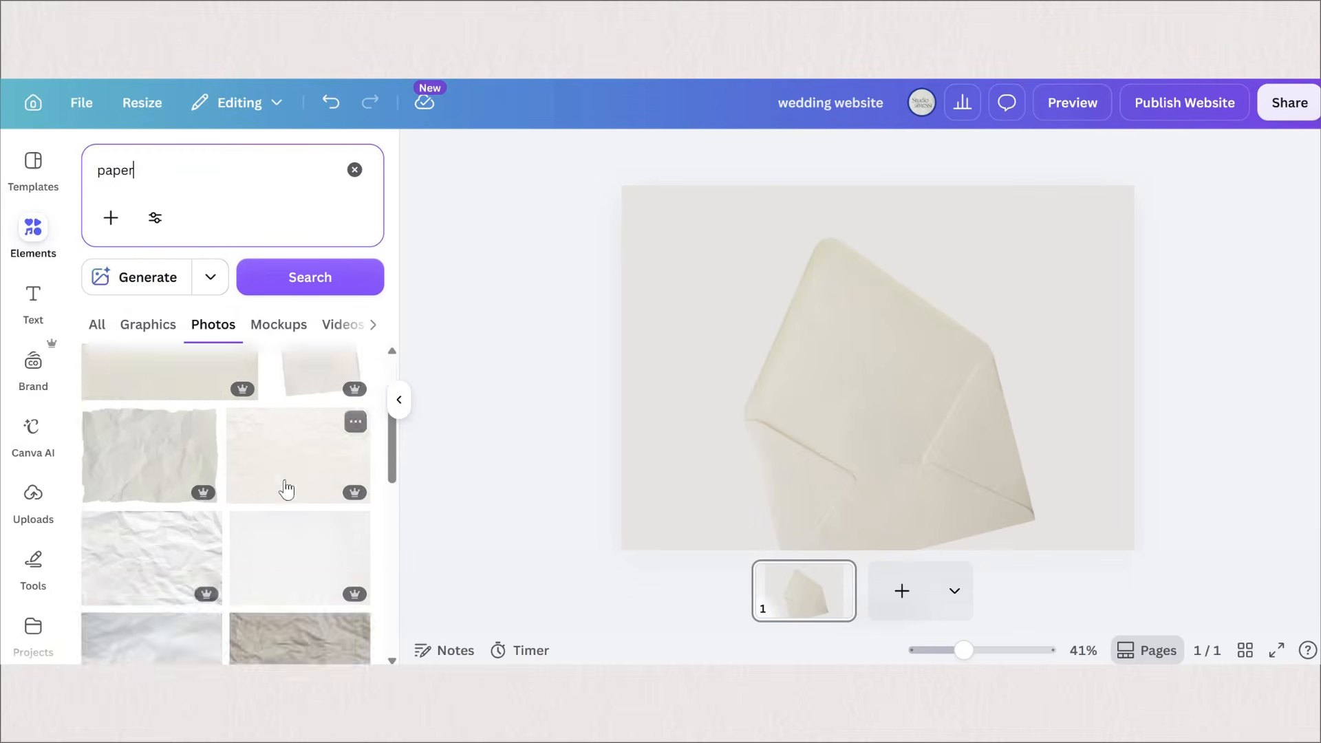
click(283, 486)
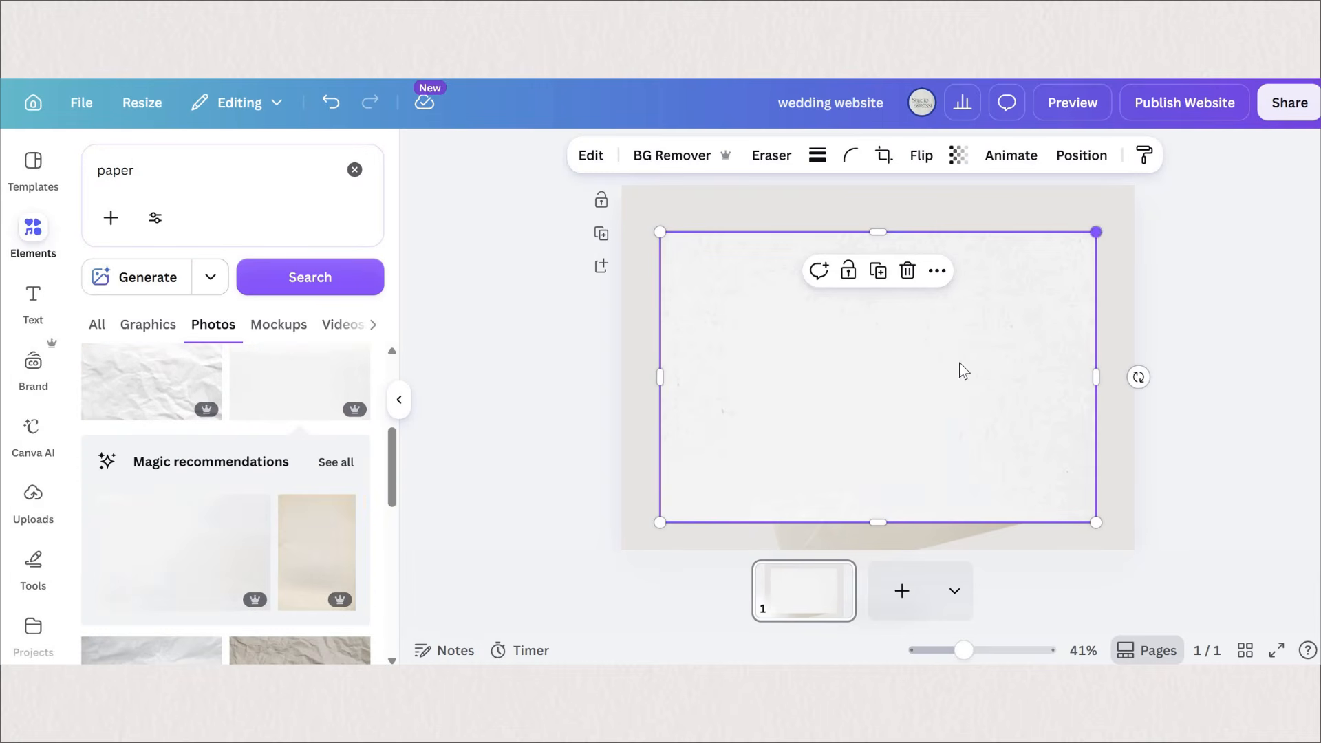
drag(1095, 232, 908, 357)
drag(805, 543, 677, 437)
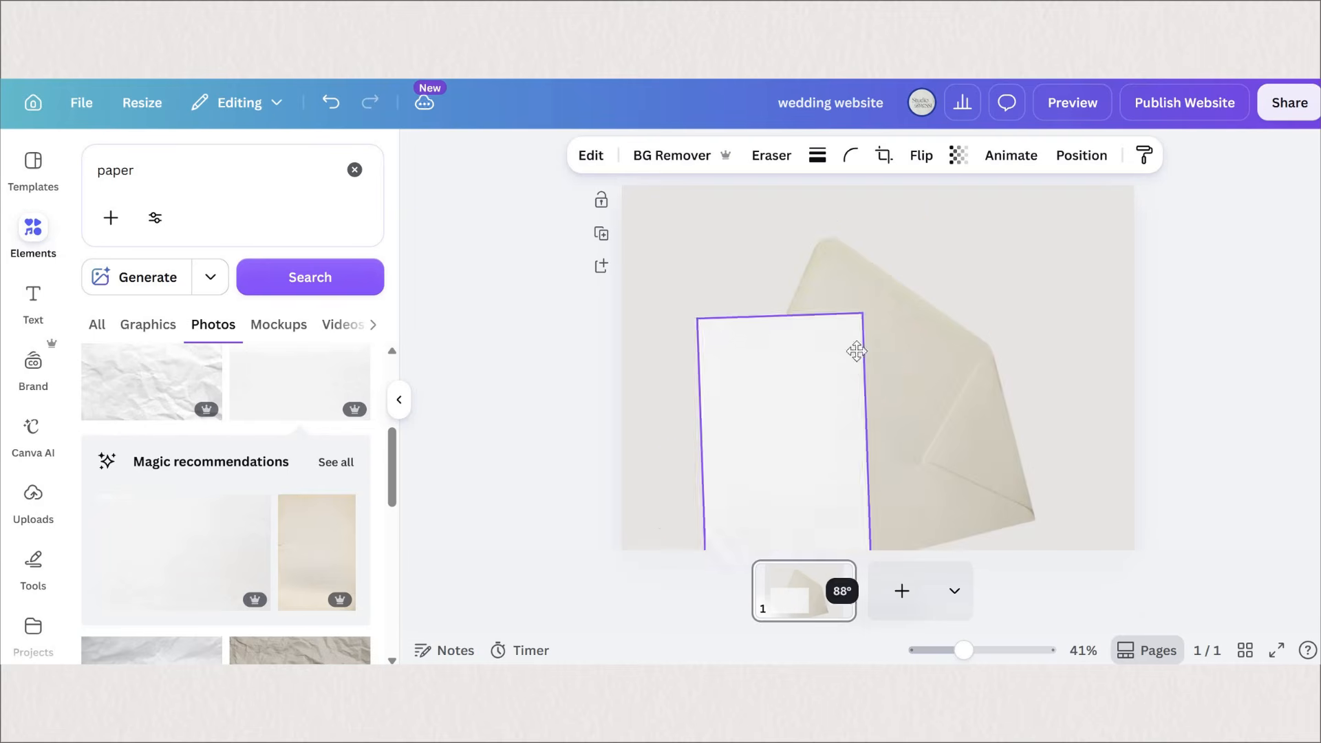
drag(776, 487, 865, 434)
click(996, 456)
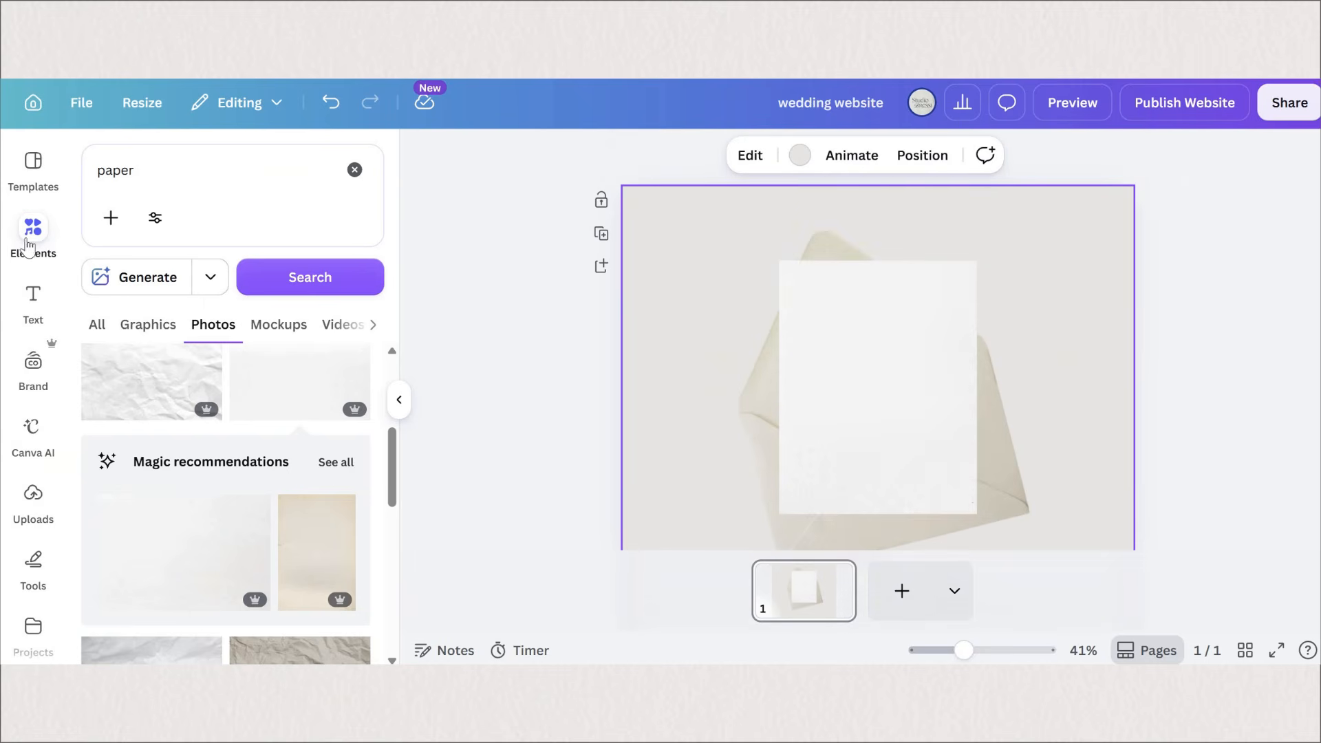
Add a text box to the page and set its font to New Icon
click(32, 298)
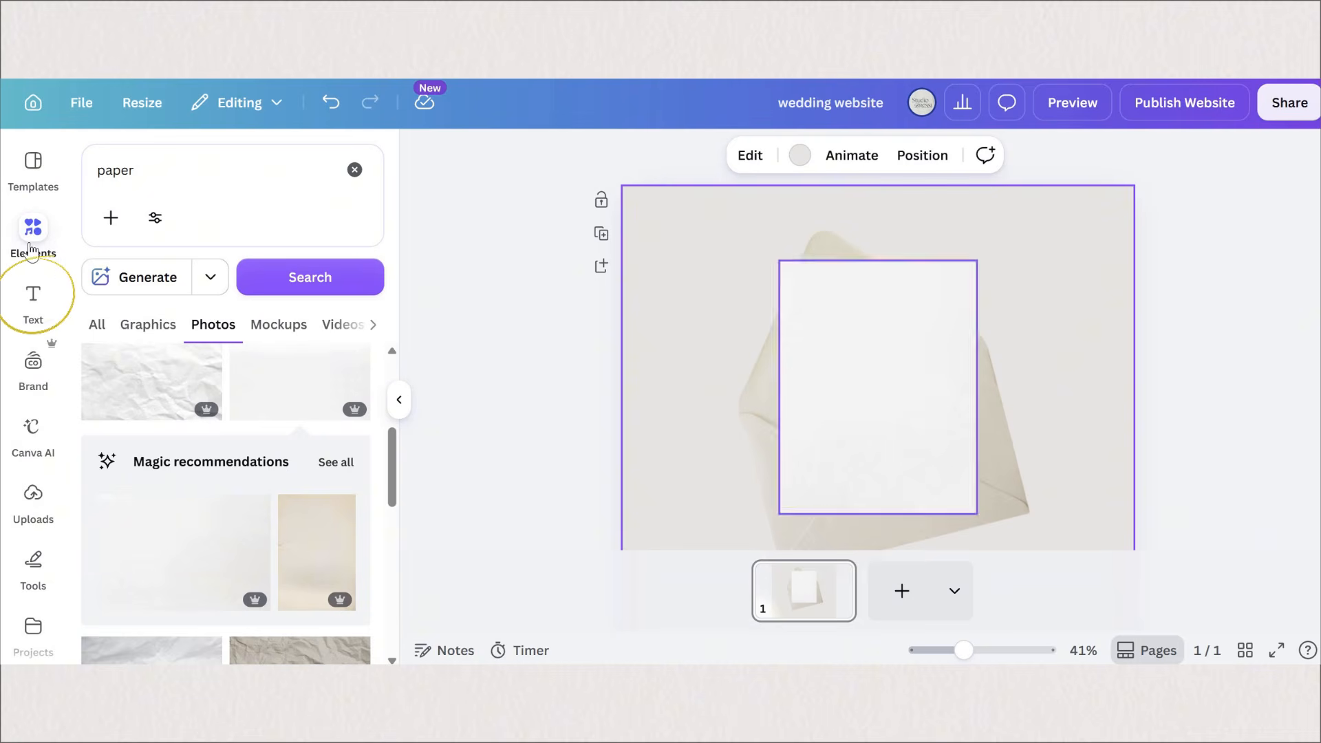
click(33, 308)
click(246, 233)
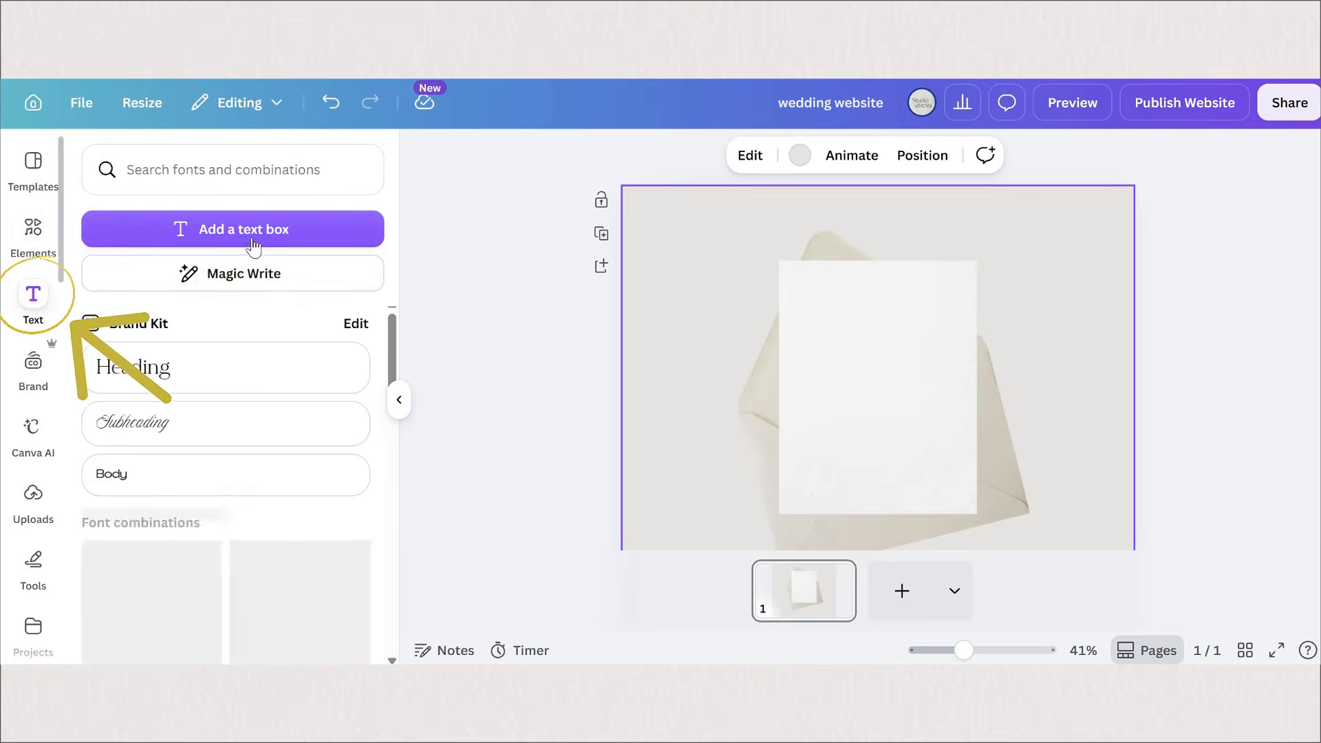
drag(812, 386, 687, 369)
click(548, 165)
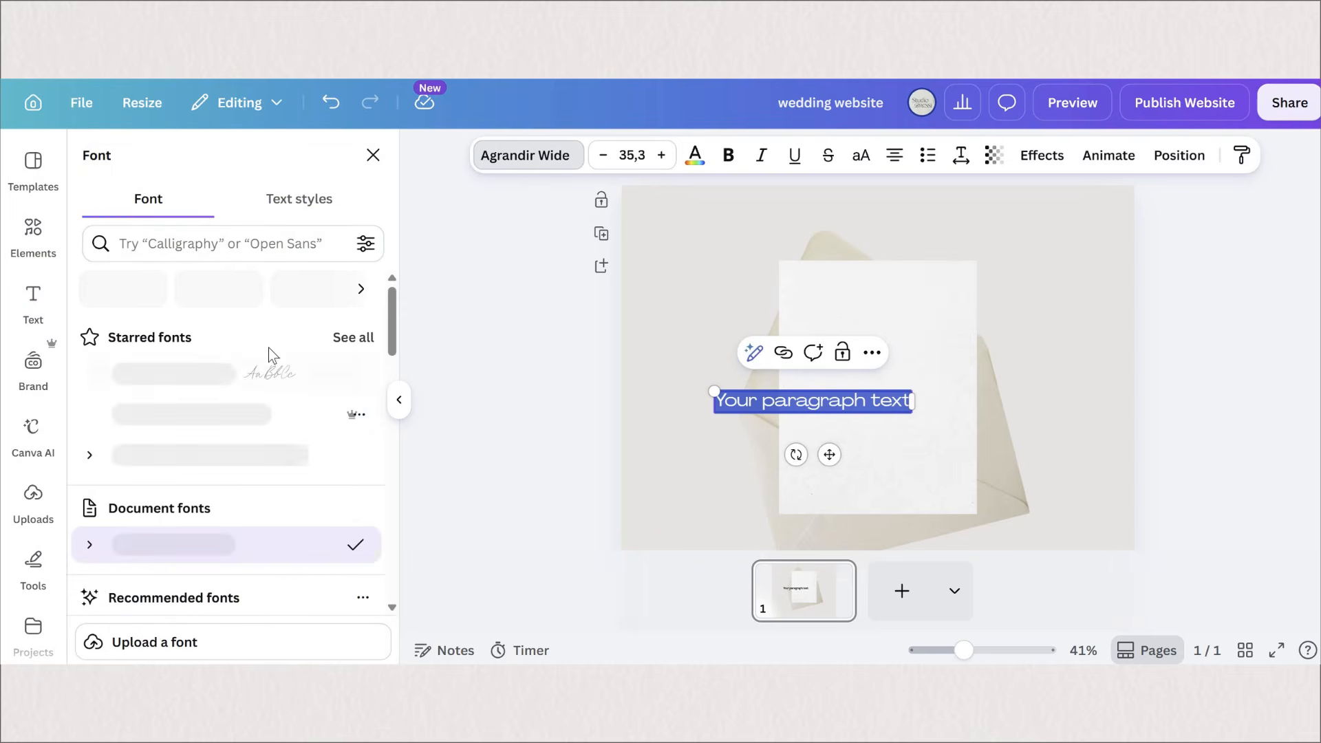
click(234, 245)
text(new i)
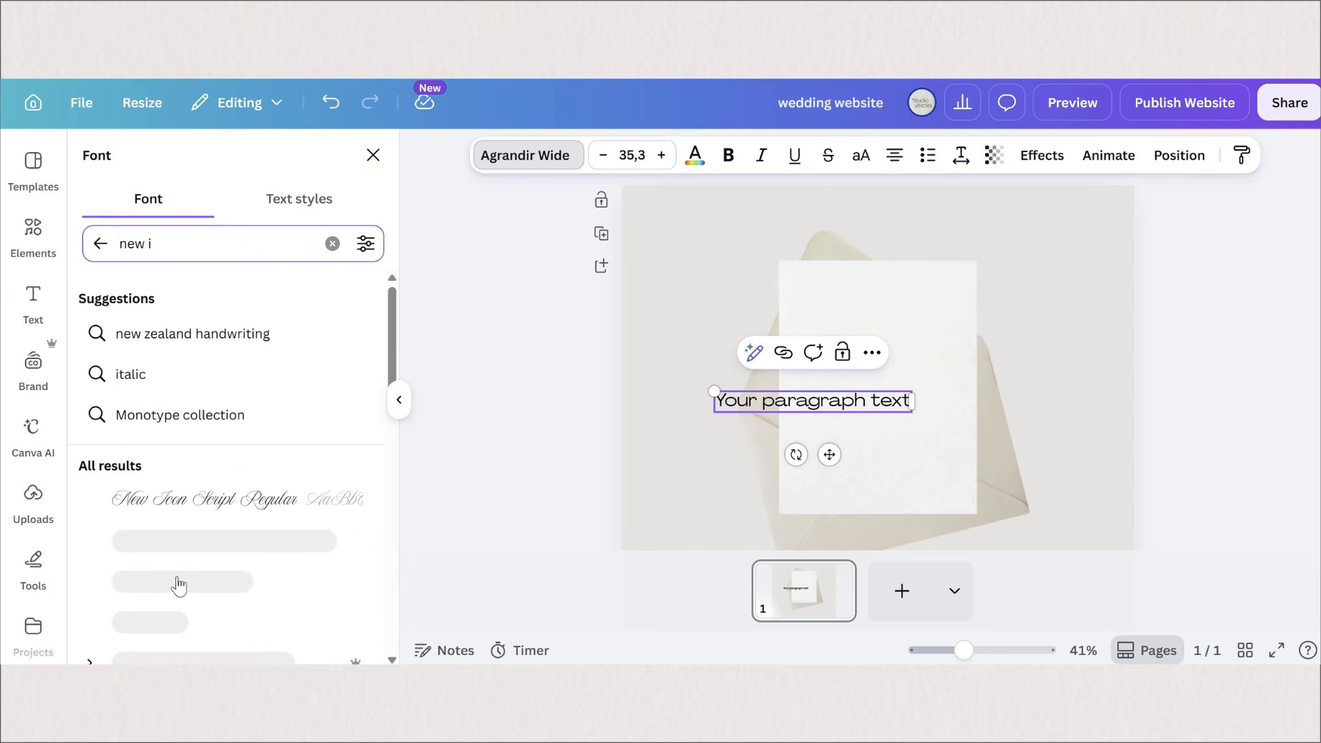
click(179, 583)
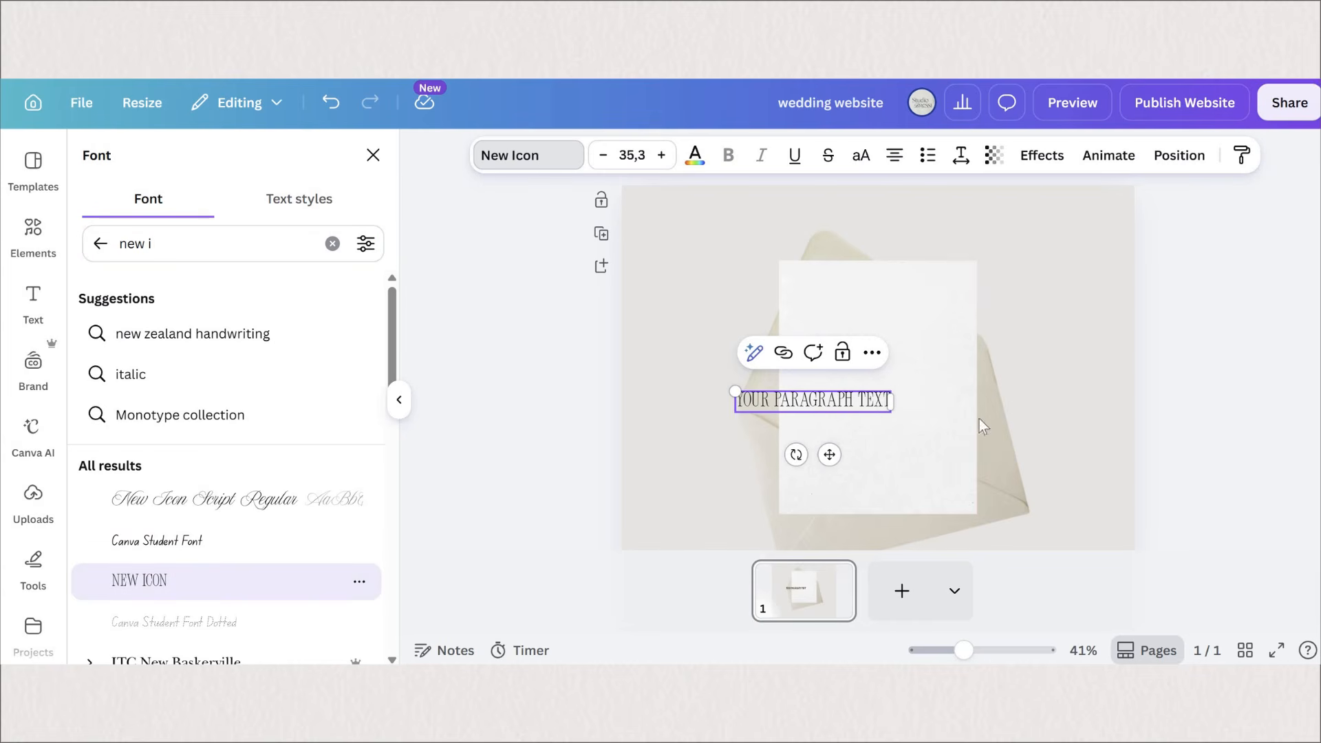
Replace the placeholder text with the couple's names on two lines, enlarge it to size 64.3 and move it onto the paper's upper part
drag(891, 411, 928, 413)
double_click(825, 398)
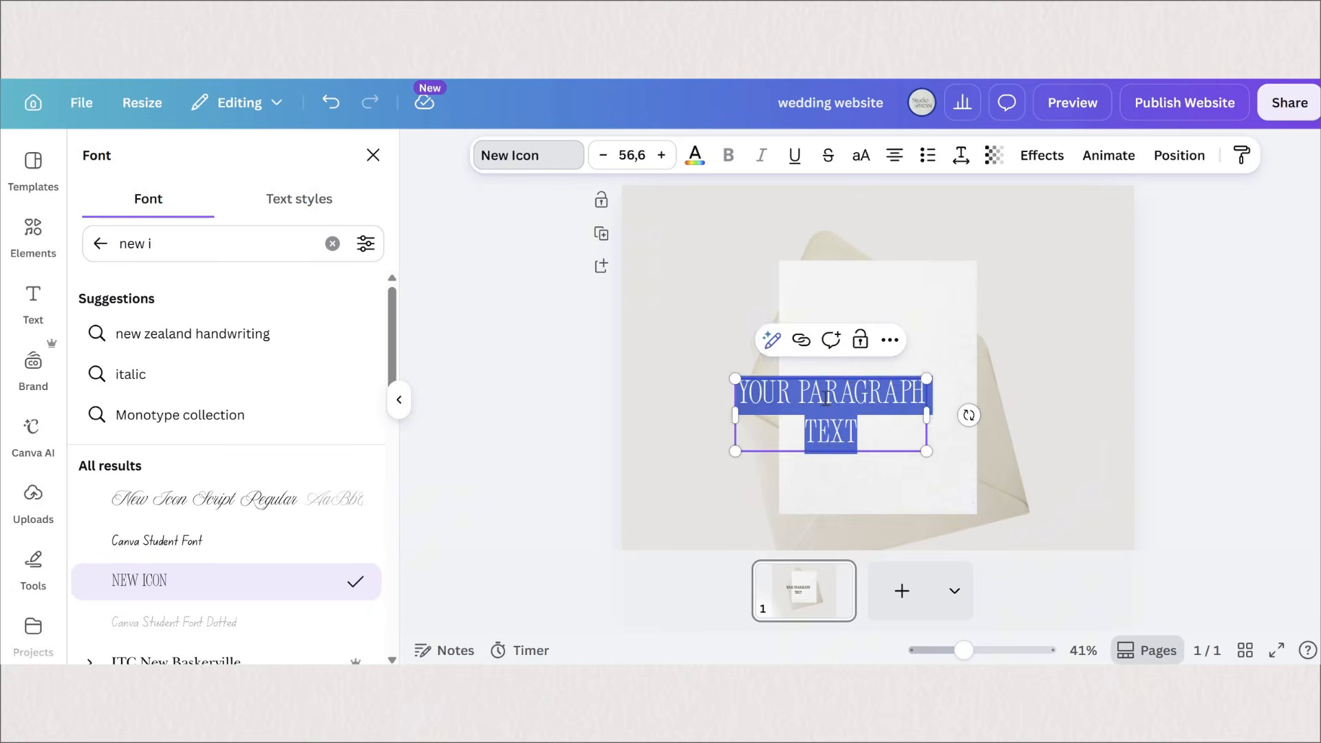
text(SARAH & MATTEO)
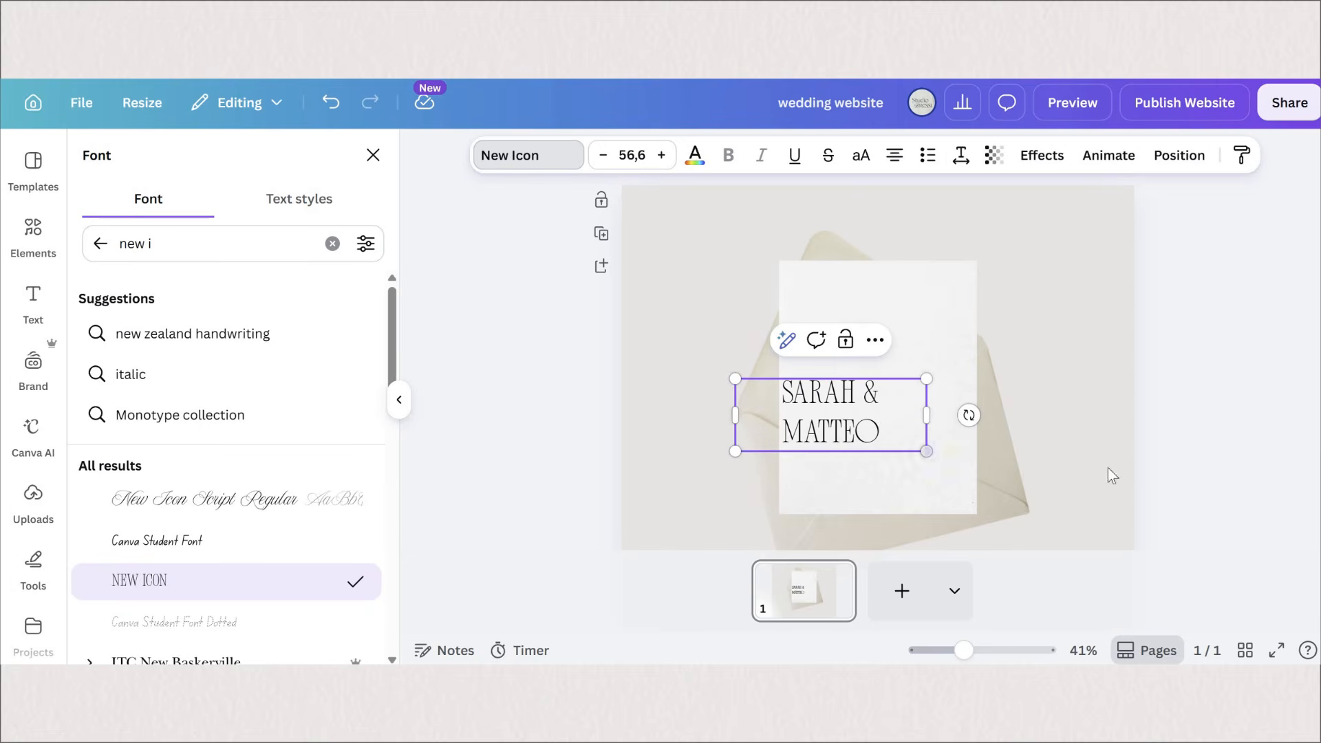
drag(927, 451, 952, 462)
click(1112, 475)
drag(836, 425, 859, 337)
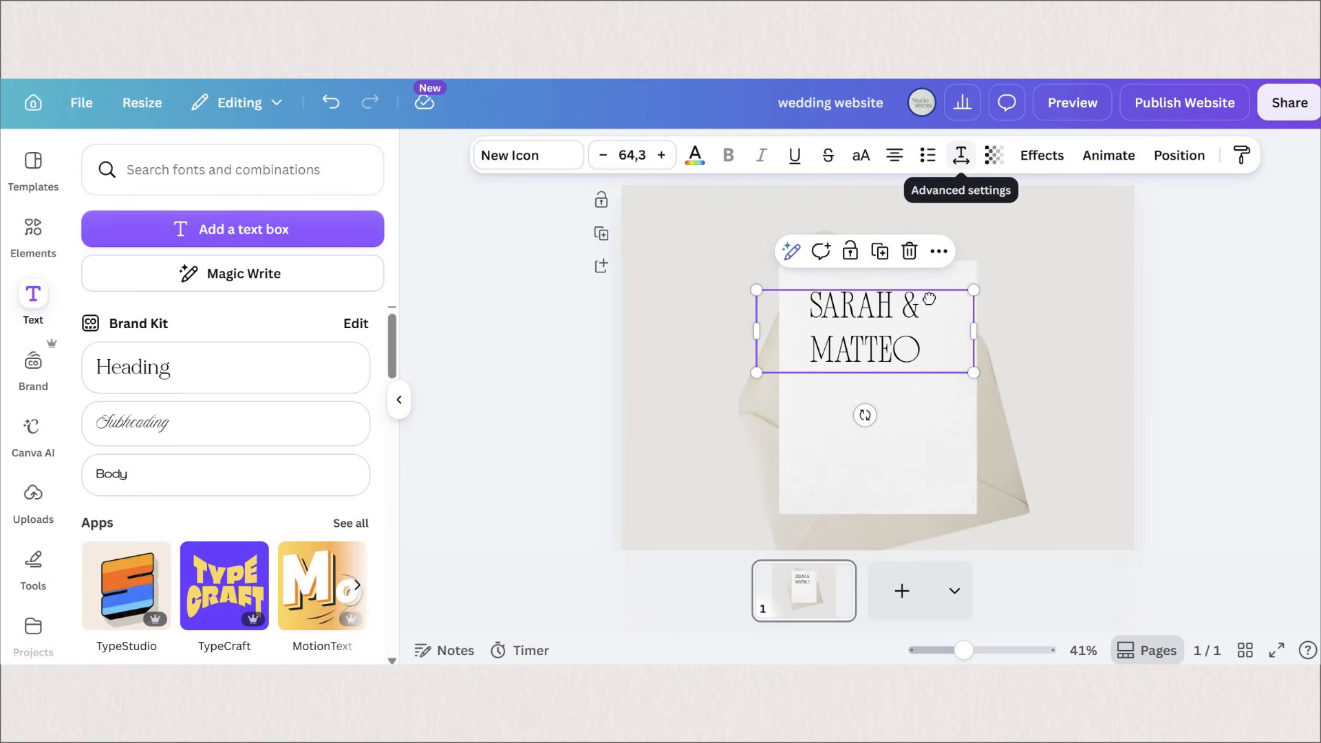
Tighten the line spacing of the couple's names and fit their text box to the paper's width
click(961, 155)
drag(929, 295, 902, 294)
drag(756, 331, 778, 325)
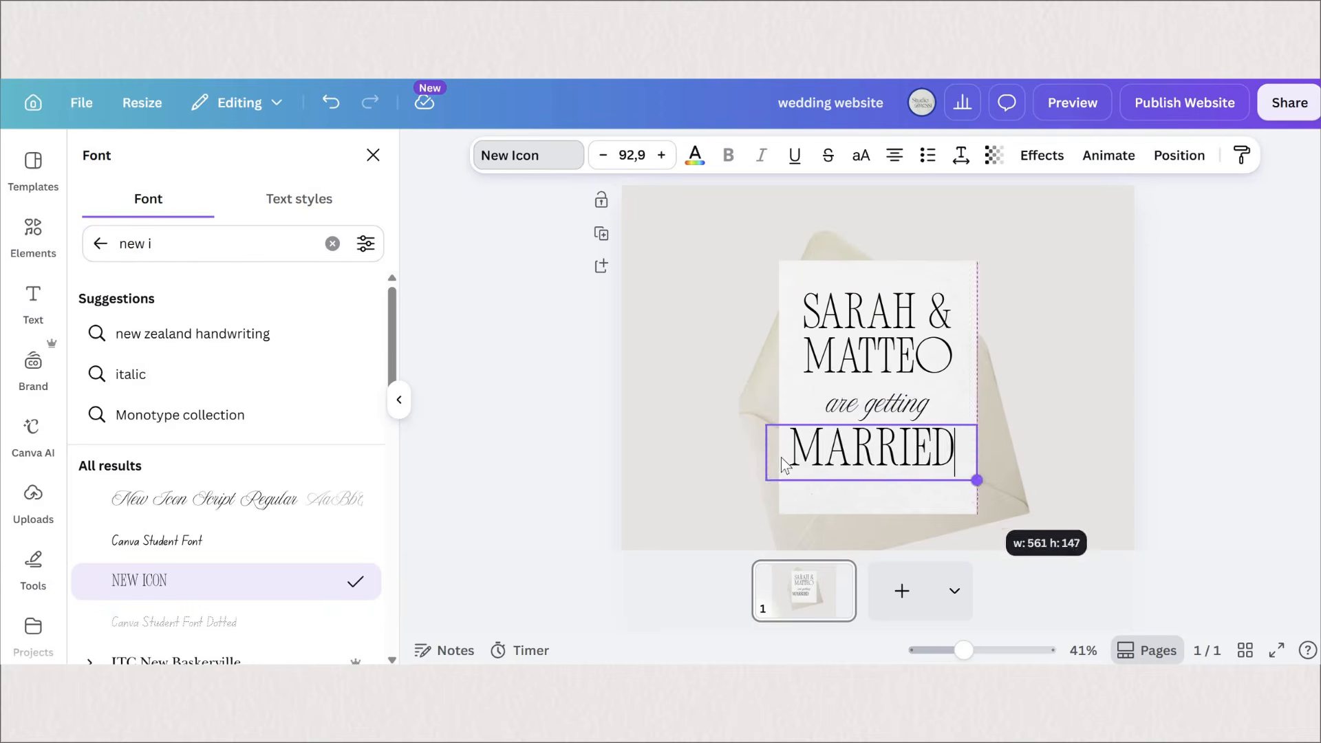
Size the "MARRIED" box to about 561 px wide, enlarge the script line "are getting" to size 62.8 and centre it above that word
drag(976, 475, 976, 474)
click(559, 548)
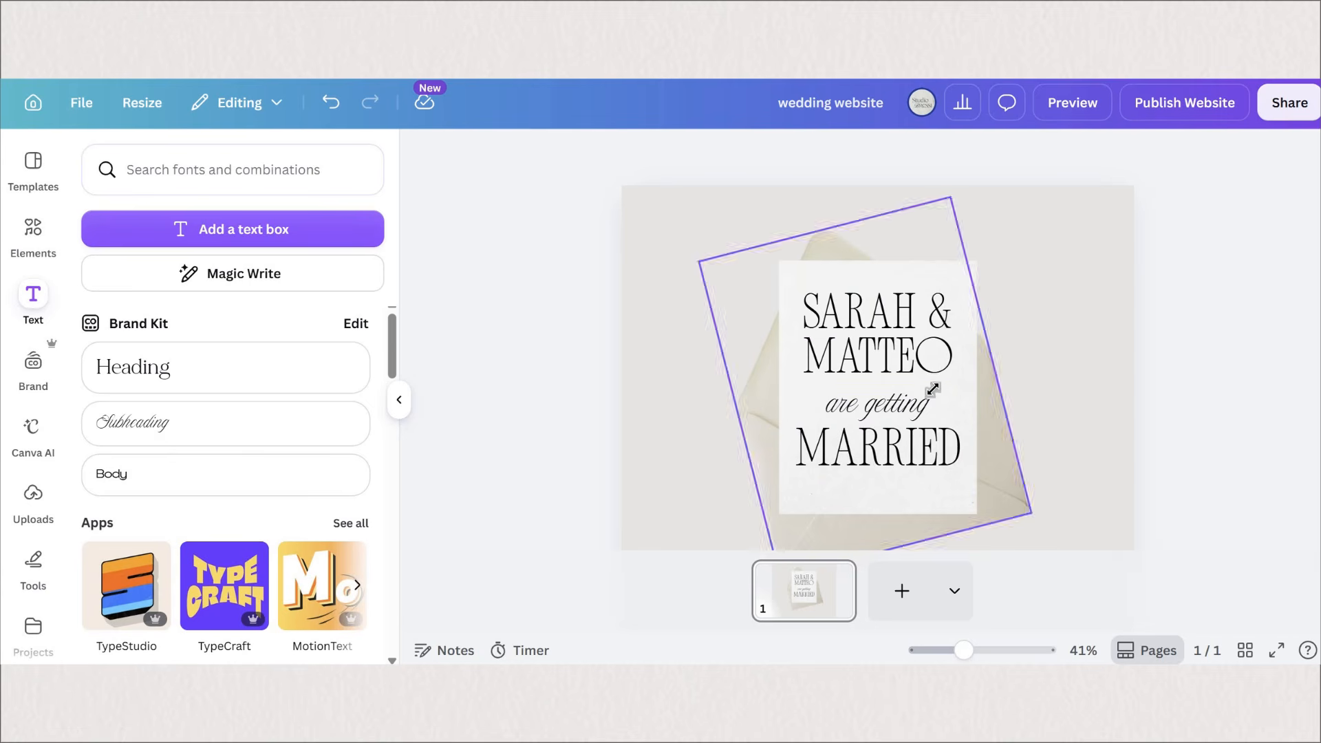
click(880, 404)
drag(931, 392, 949, 387)
drag(825, 419, 806, 426)
click(678, 448)
drag(877, 406, 878, 399)
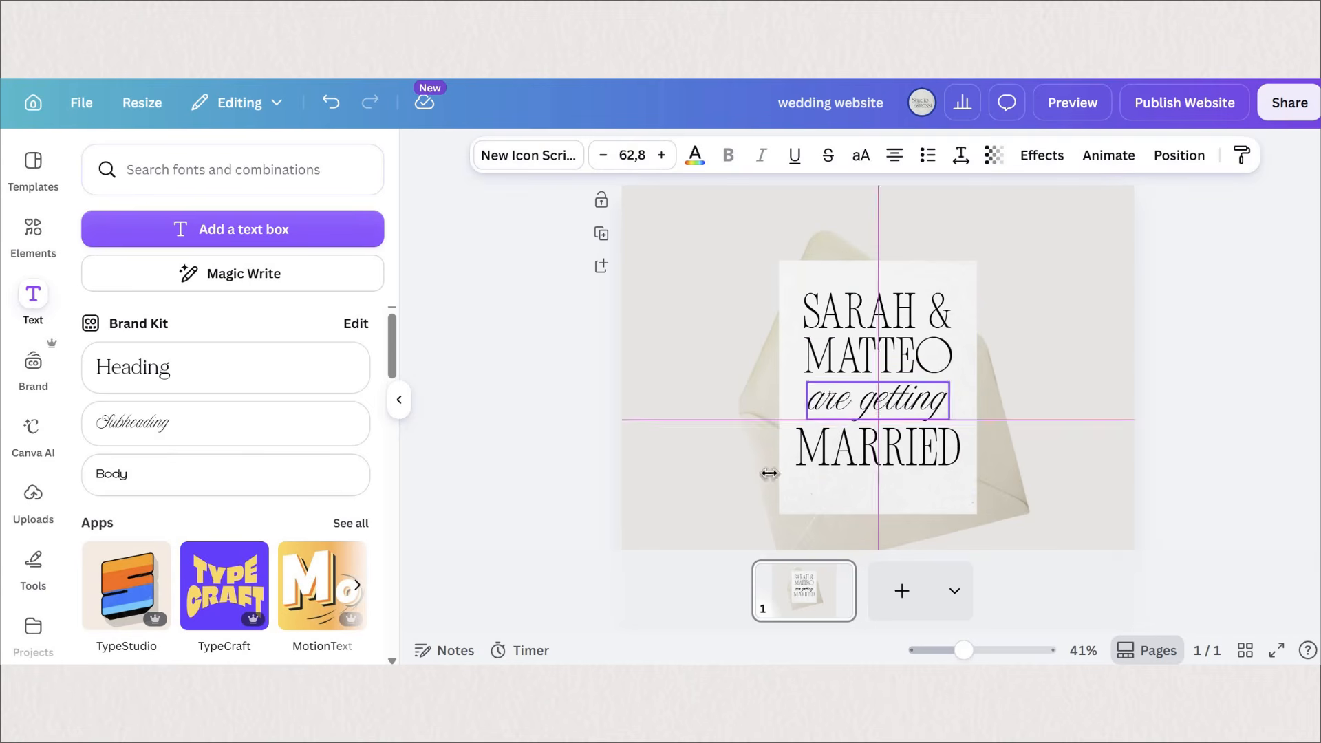
Reduce the "MARRIED" text by five size increments and move it up closer beneath the script line "are getting"
click(893, 458)
click(603, 156)
click(603, 157)
click(604, 156)
click(603, 156)
click(603, 156)
drag(884, 446, 884, 440)
click(1138, 490)
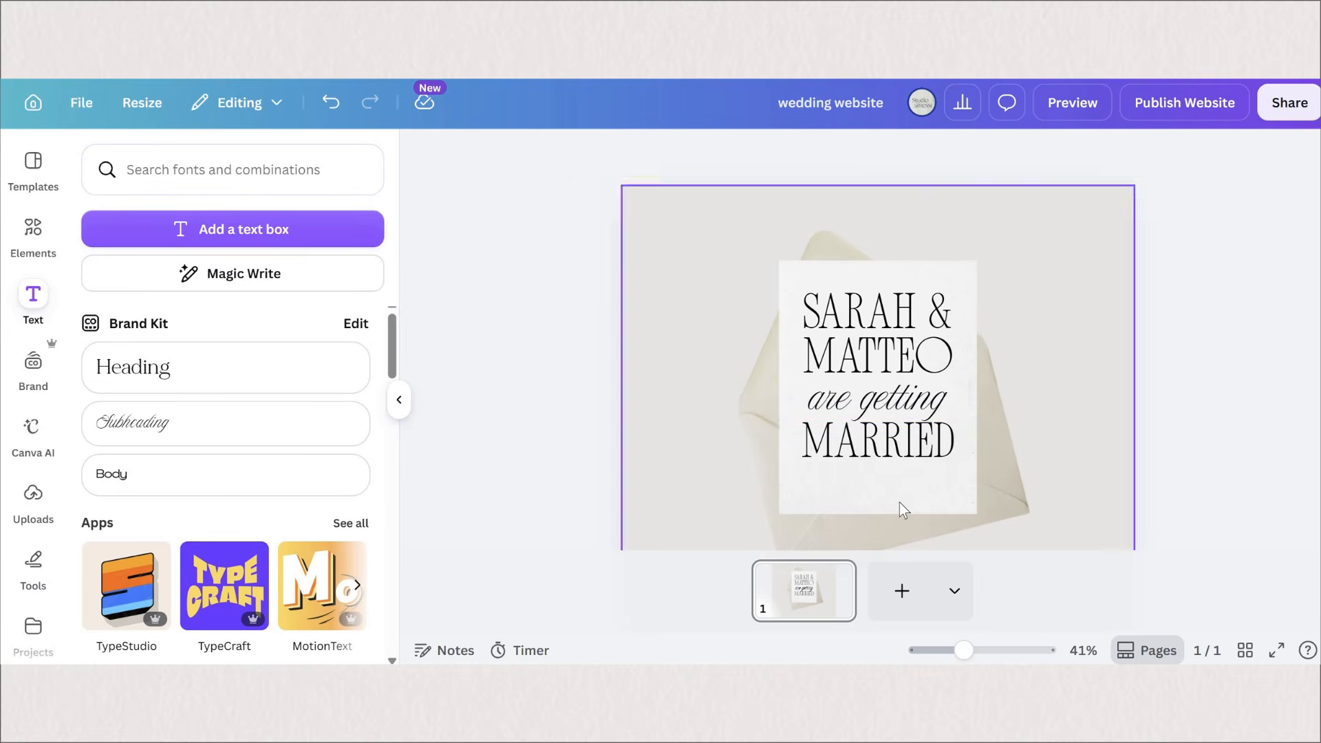
Centre the "LAKE COMO, ITALY" line beneath the date and set the couple's names to size 76.3
click(903, 509)
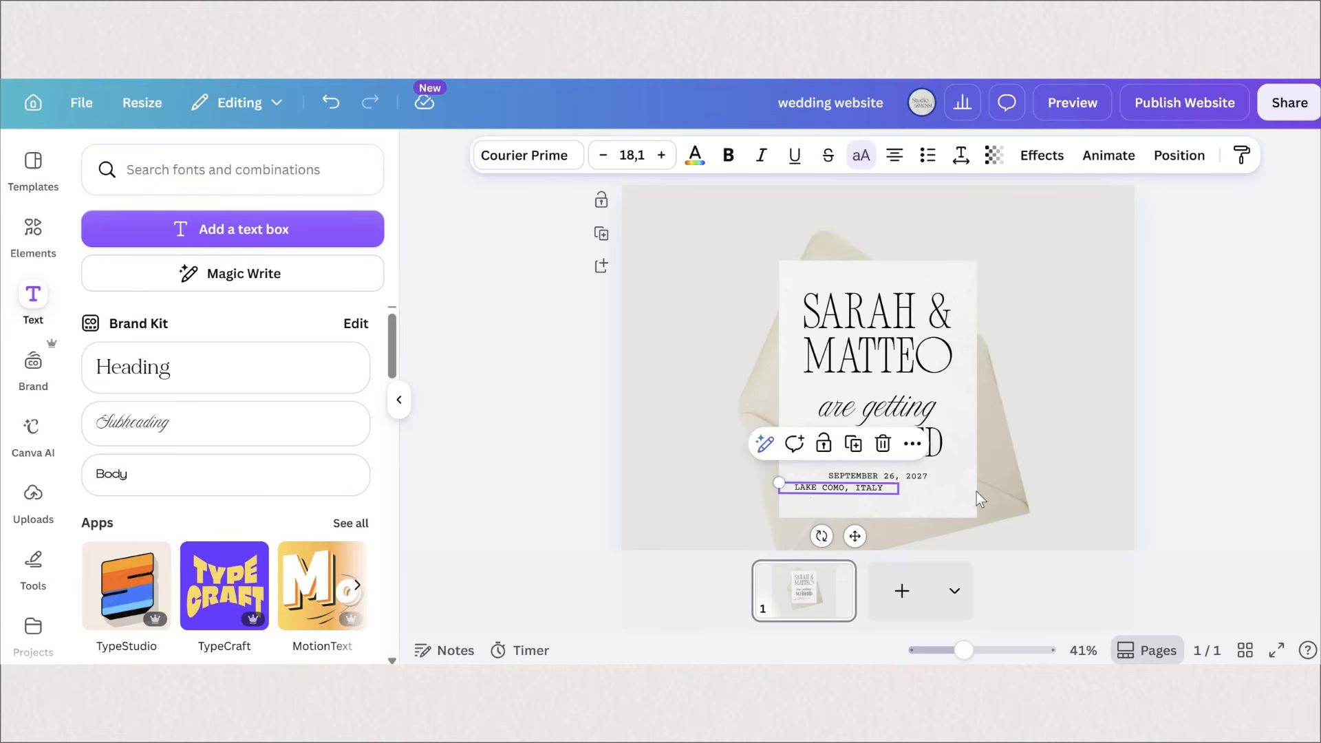
drag(980, 499, 981, 495)
click(894, 344)
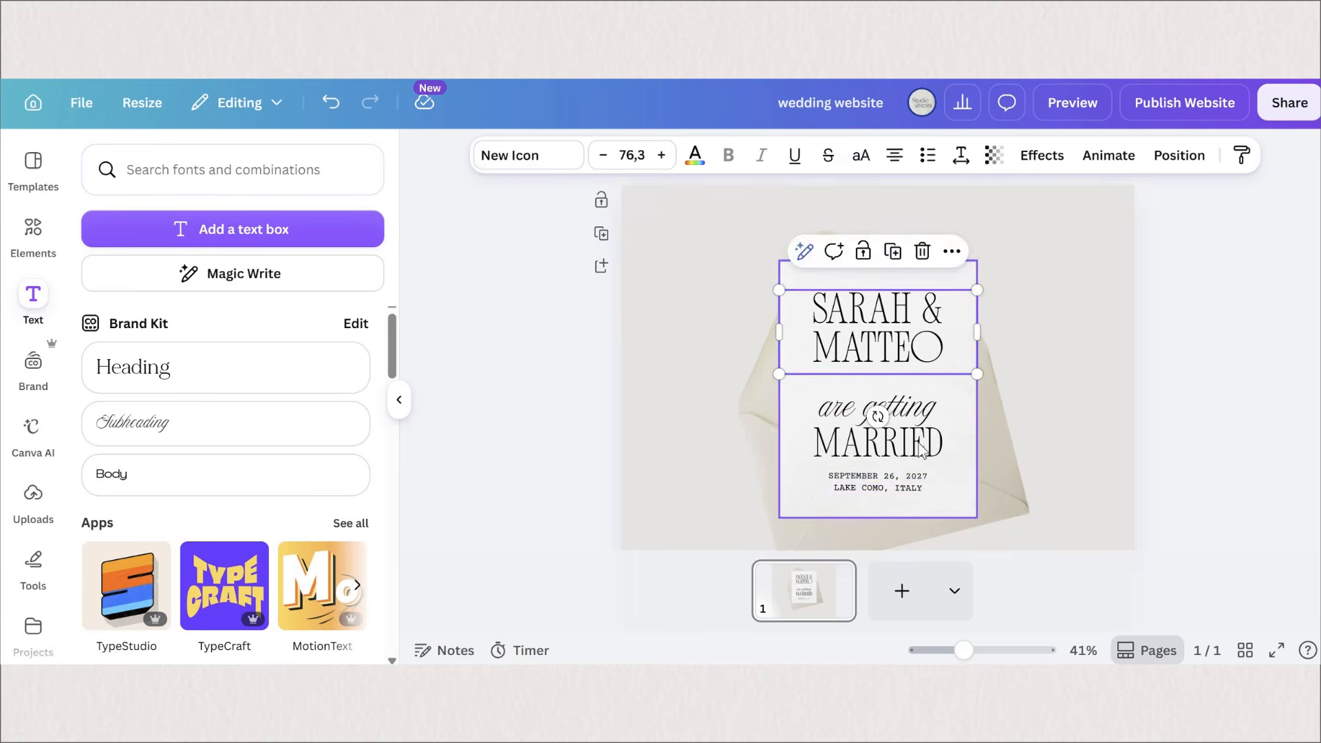
Move the "are getting" and "MARRIED" lines up together, closer to the couple's names
click(920, 448)
click(906, 411)
shift+click(911, 443)
key(shift+Up)
key(shift+Up)
key(shift+Up)
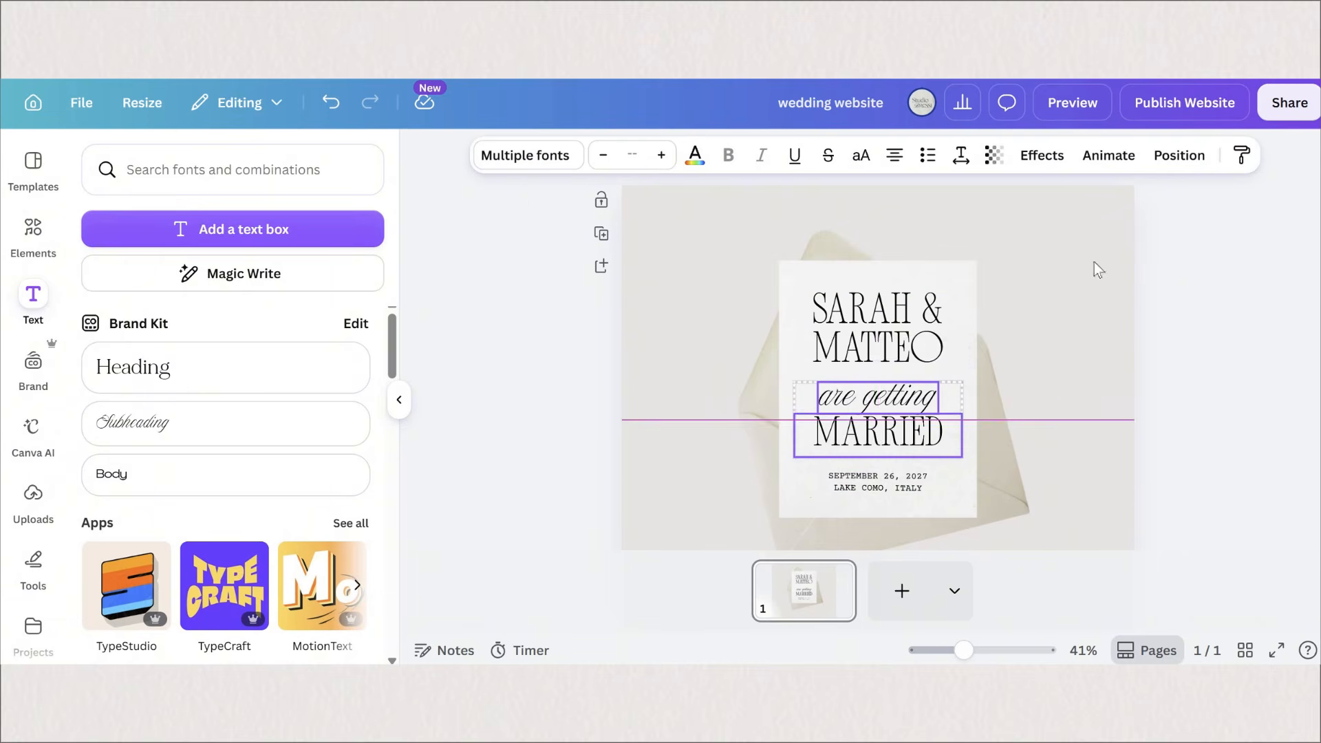
click(1093, 263)
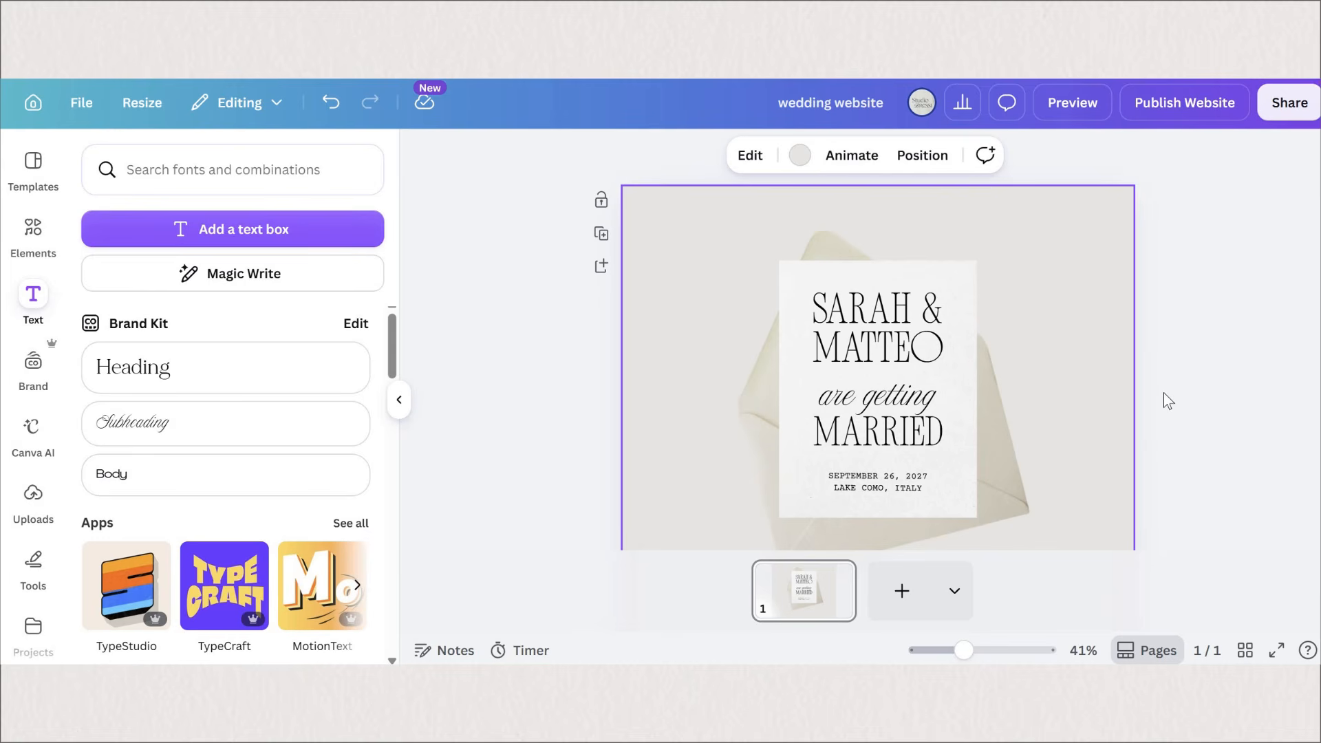
Find a watercolor calla lily graphic, shrink it and place it to the right of the envelope
scroll(1162, 394, down, 2)
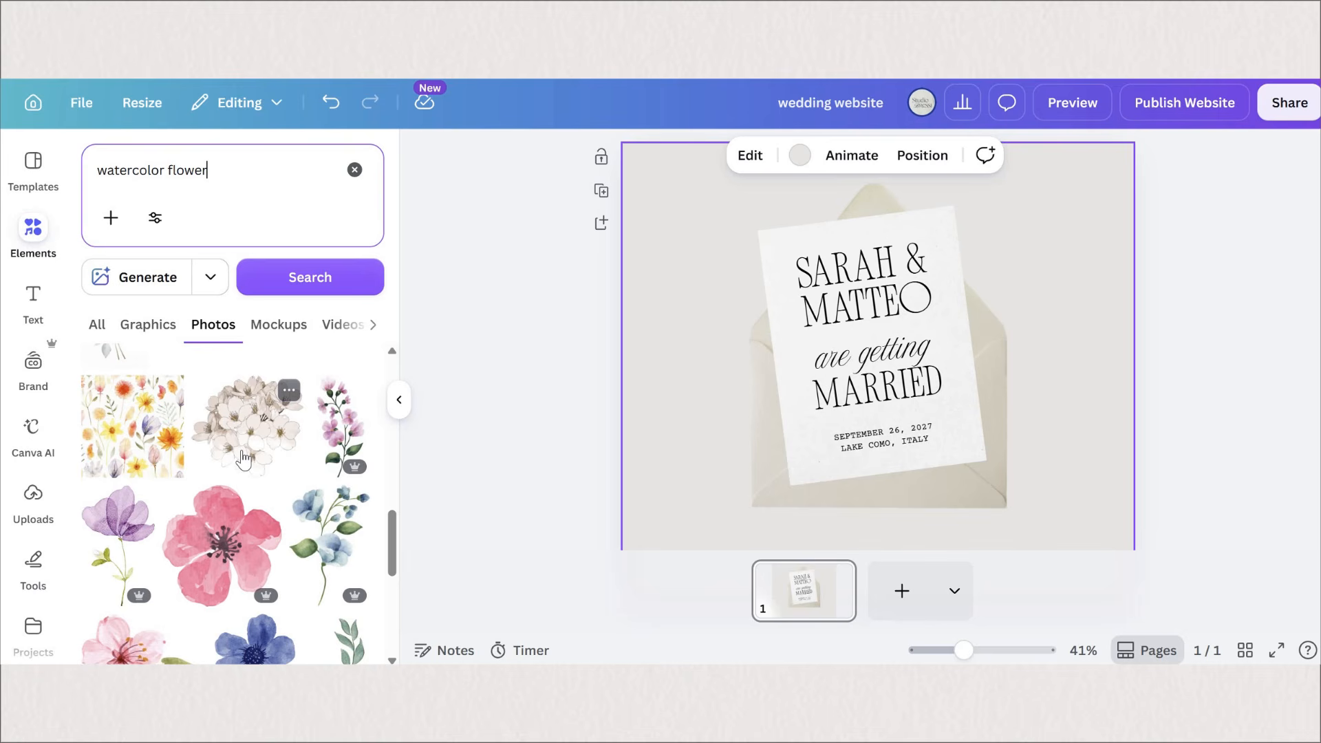
scroll(243, 459, down, 5)
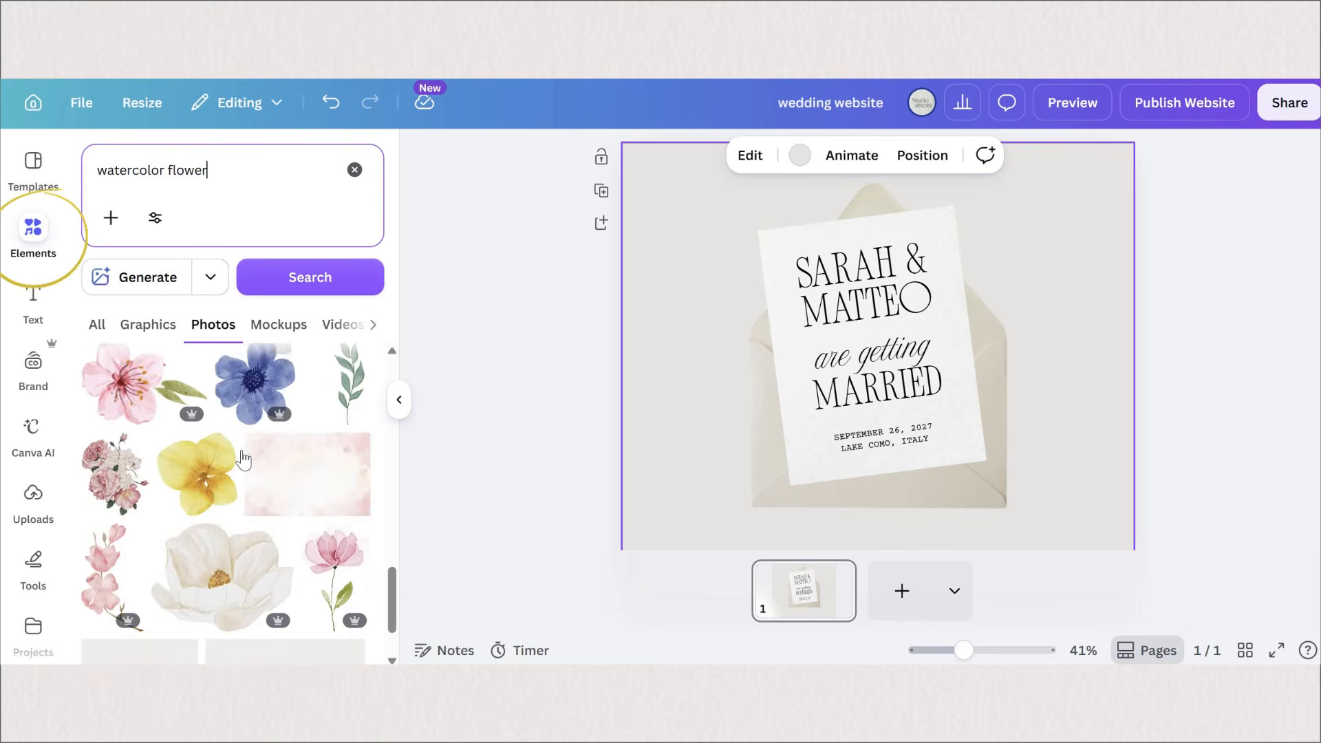
scroll(243, 458, down, 2)
scroll(218, 490, up, 3)
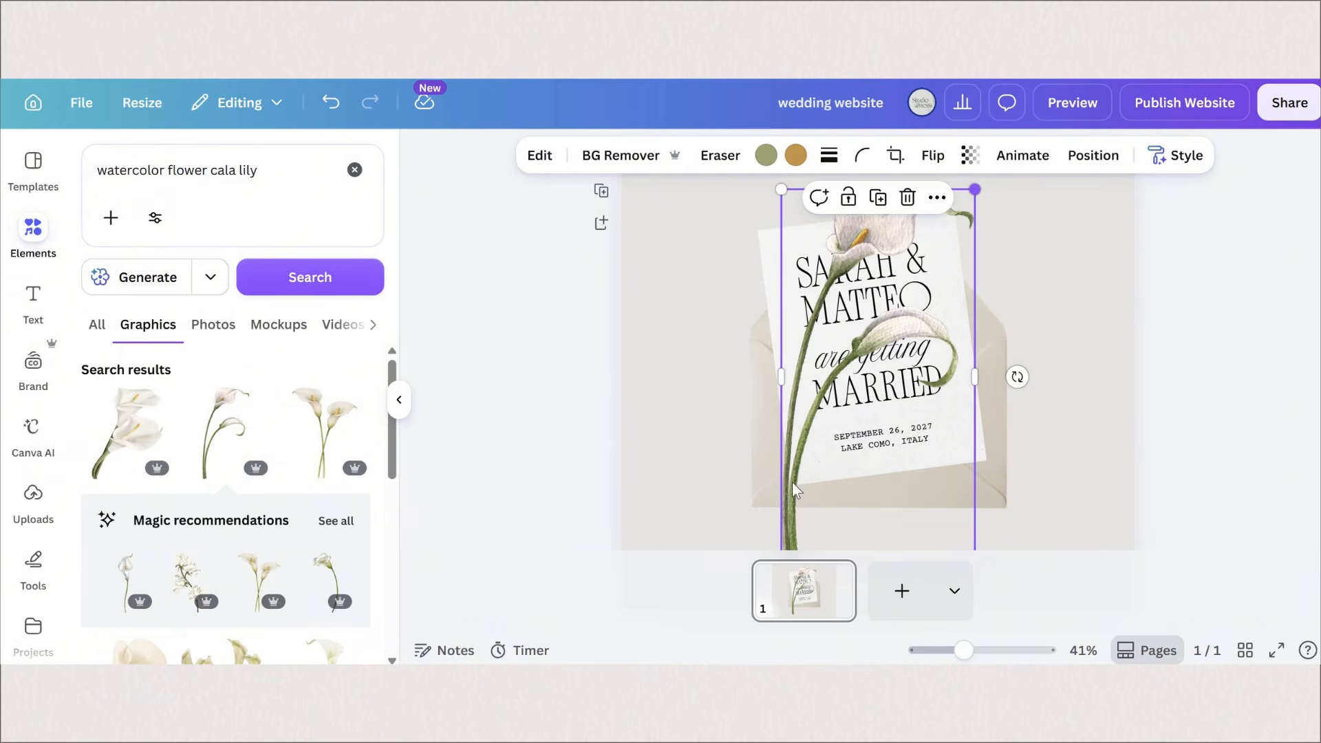
drag(974, 189, 855, 418)
drag(818, 495, 1036, 426)
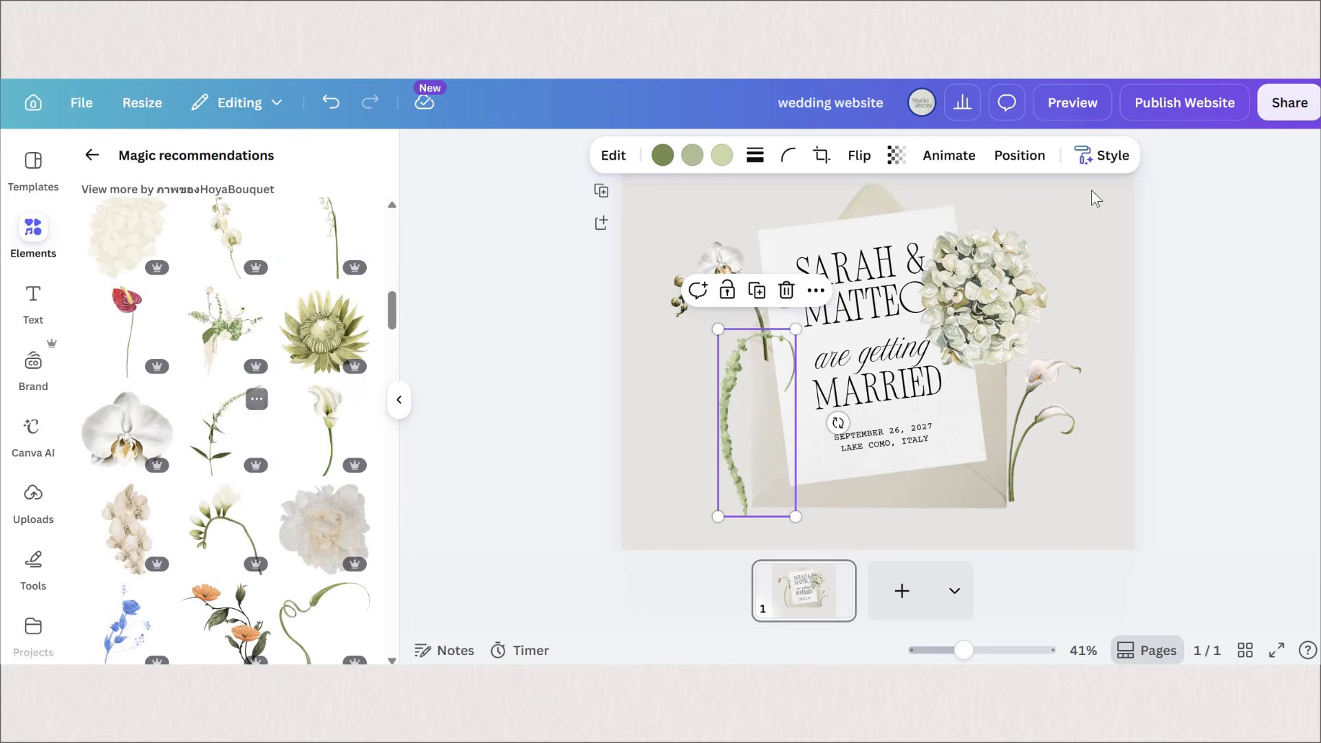
Add the single white orchid graphic, shrink it and place it at the envelope's lower-left corner
click(127, 428)
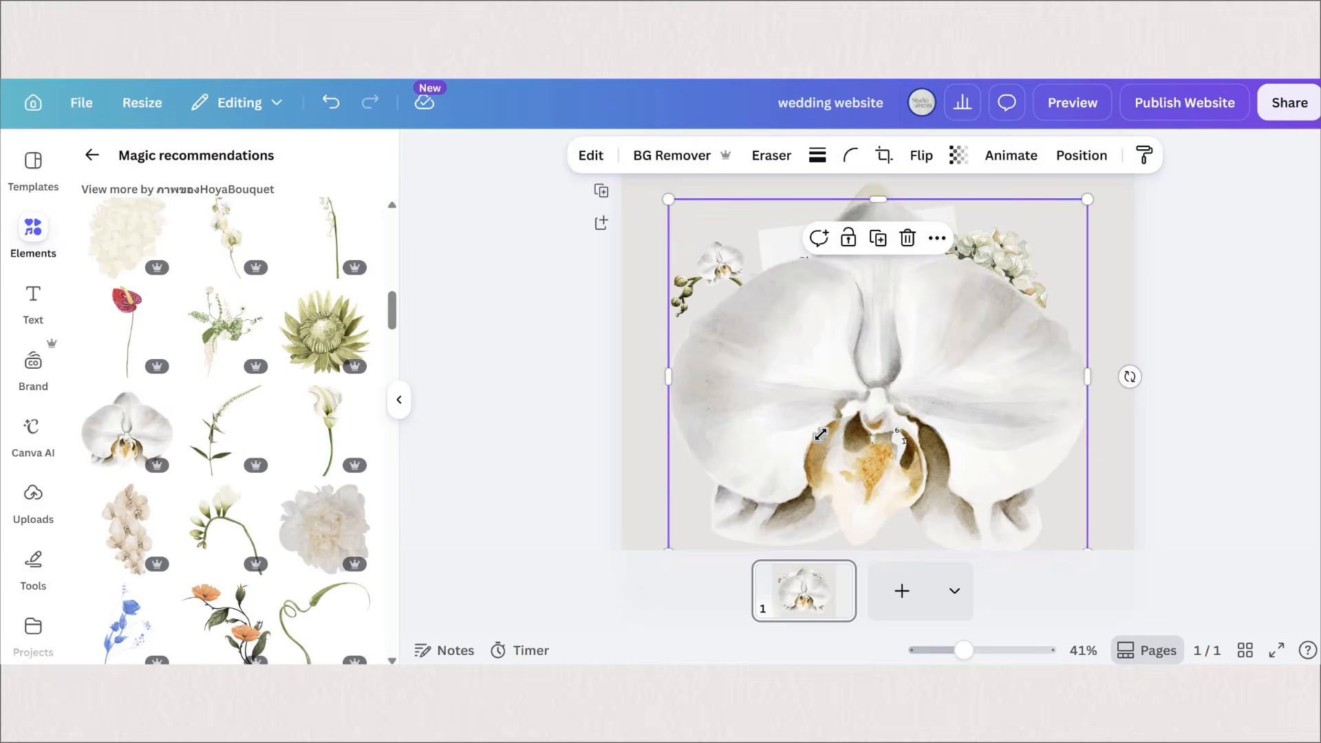
drag(1084, 198, 775, 464)
drag(721, 506, 760, 464)
click(451, 519)
Add the striped green leaf graphic, shrink it and place it left of the paper, above the large orchid
scroll(190, 519, down, 10)
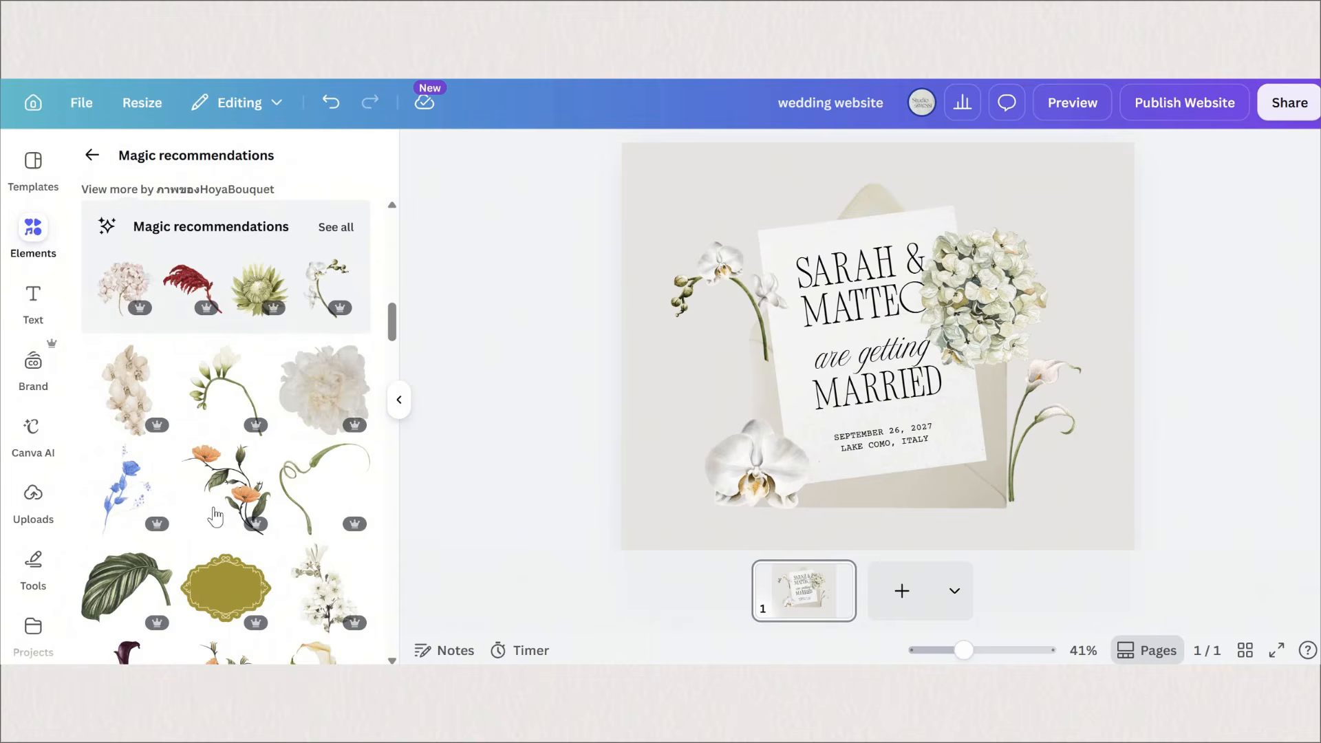
click(127, 232)
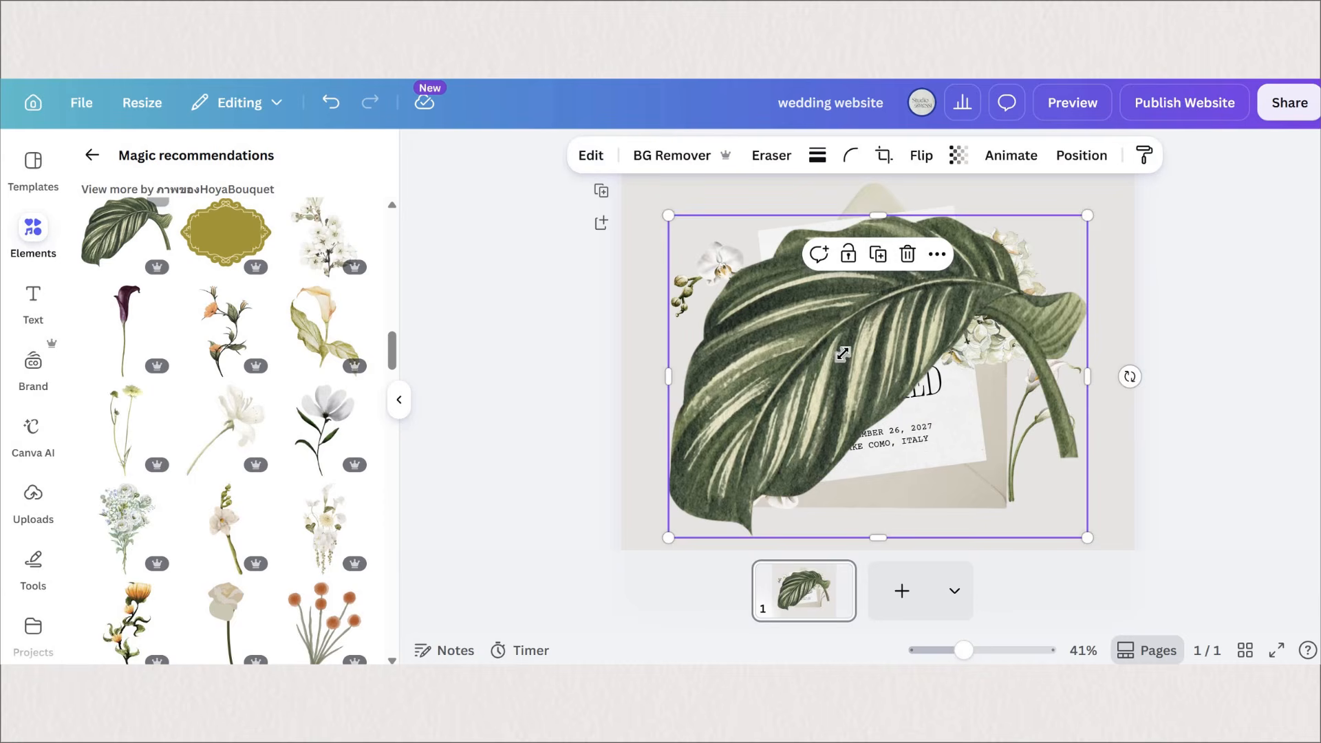
drag(1085, 215, 787, 448)
drag(729, 495, 719, 421)
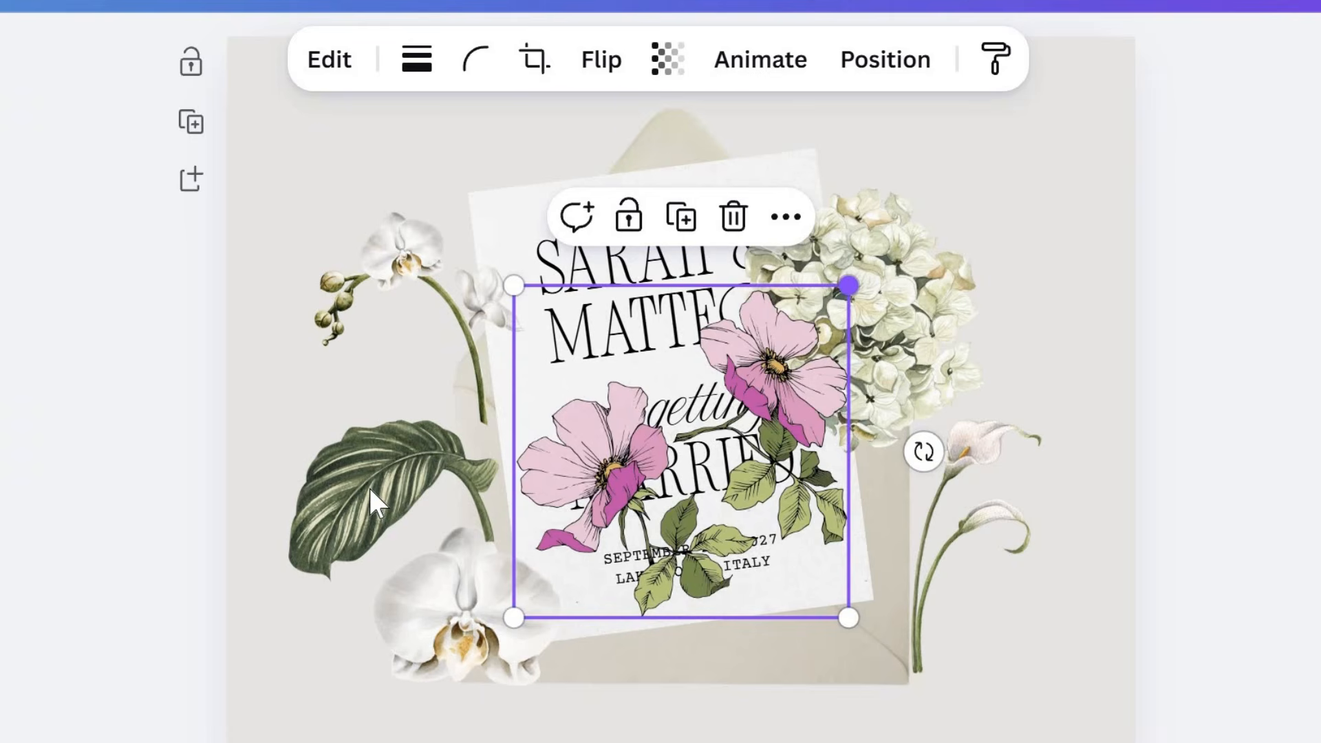
Enlarge the pink flower graphic over the paper and copy the striped leaf's art style onto it
drag(848, 284, 895, 238)
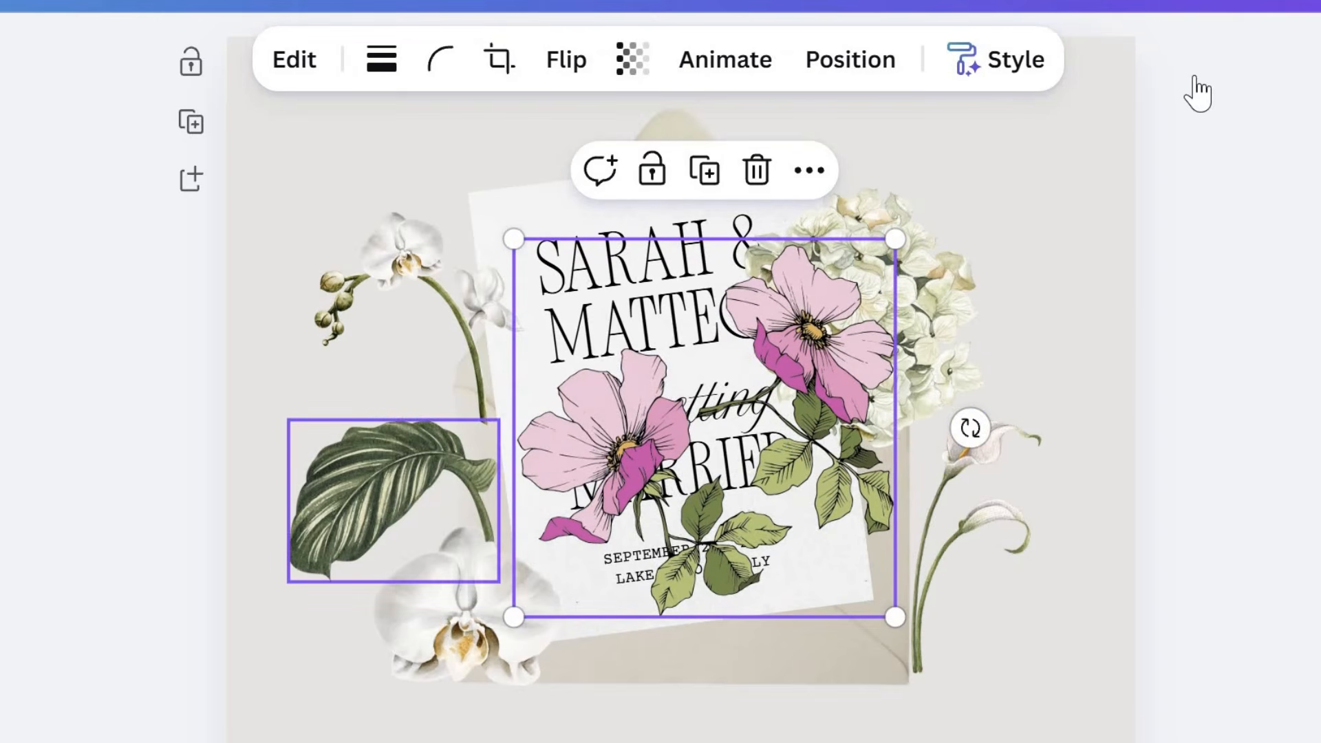
key(Tab)
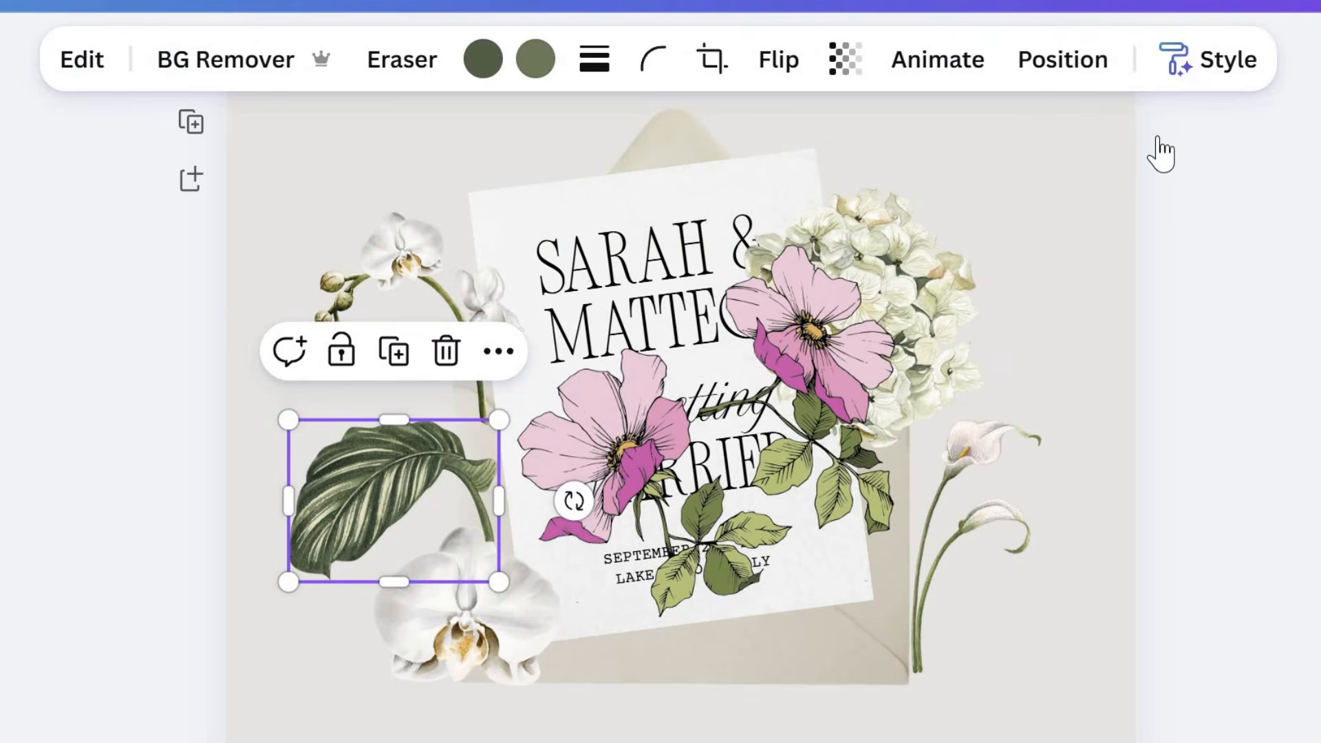
key(ctrl+alt+c)
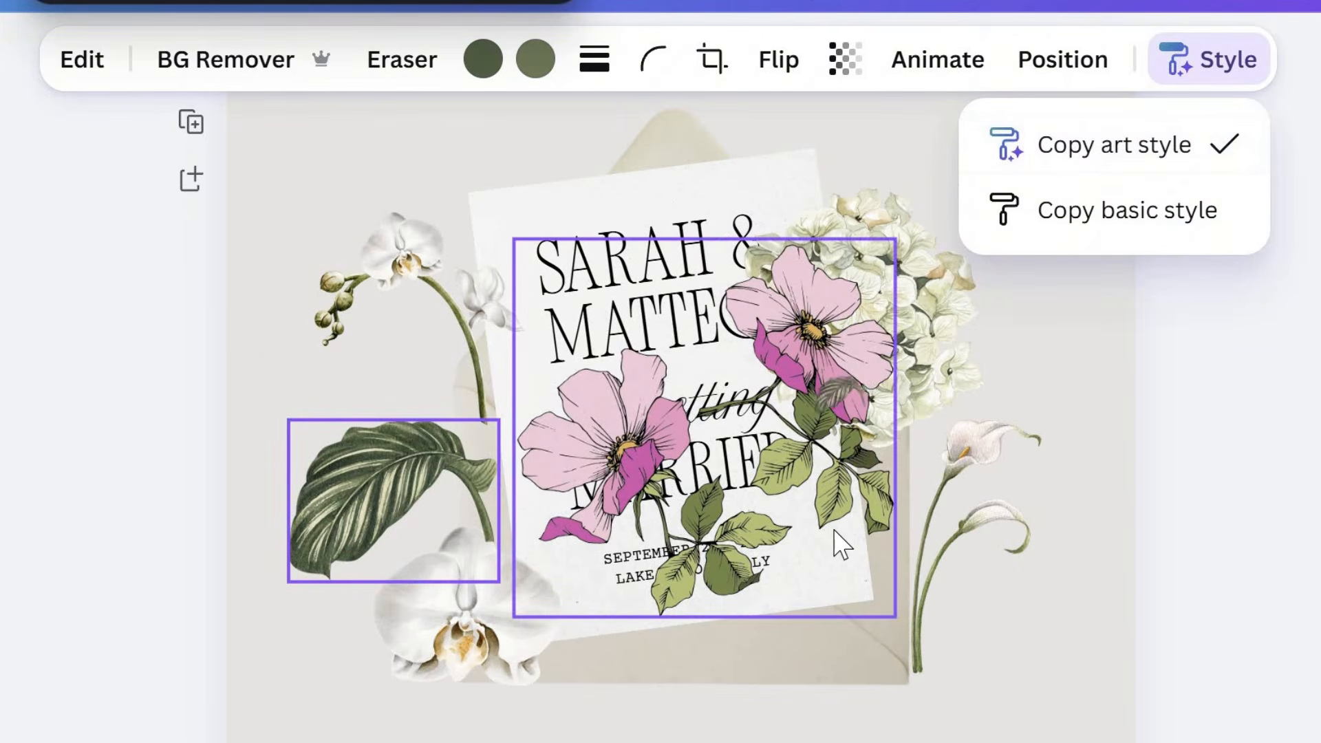
click(853, 540)
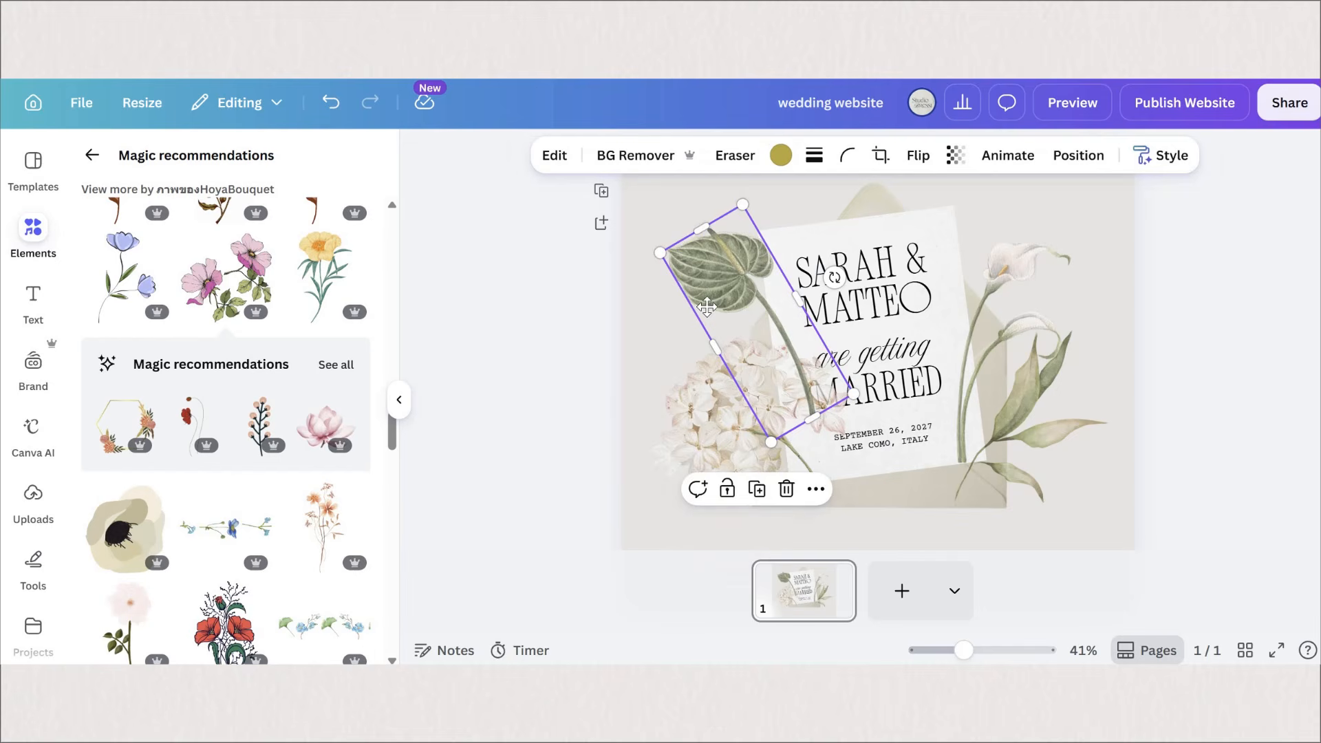
Adjust the green leaf's position left of the paper and group it with the hydrangea, calla lily and foliage
drag(703, 303, 706, 308)
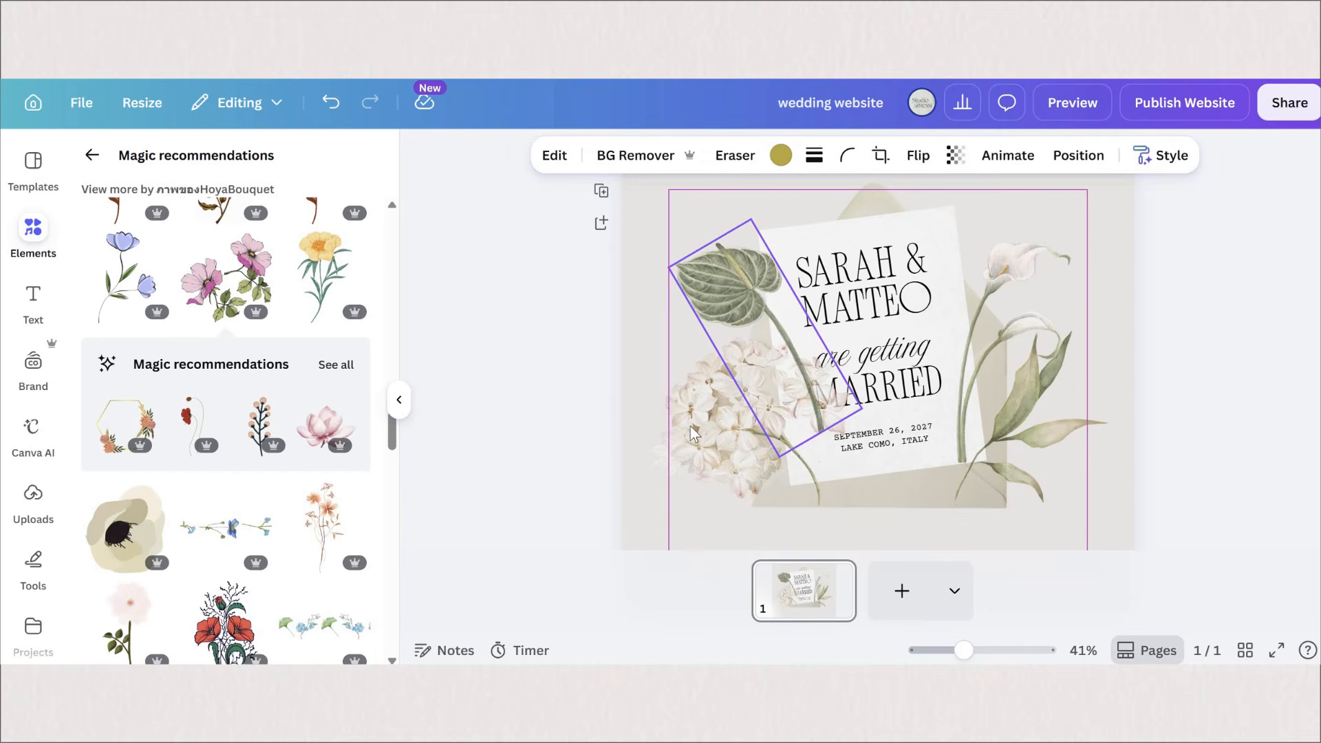
drag(691, 426, 675, 436)
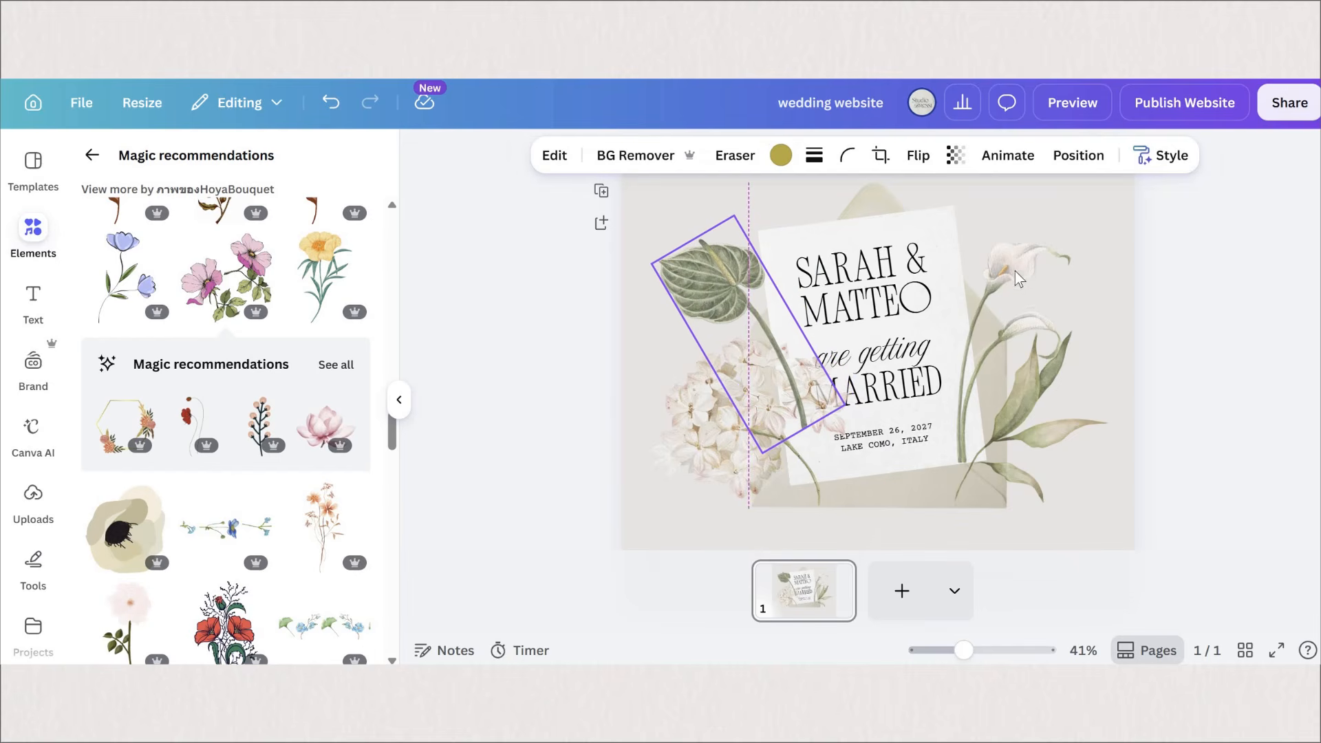
shift+click(1022, 487)
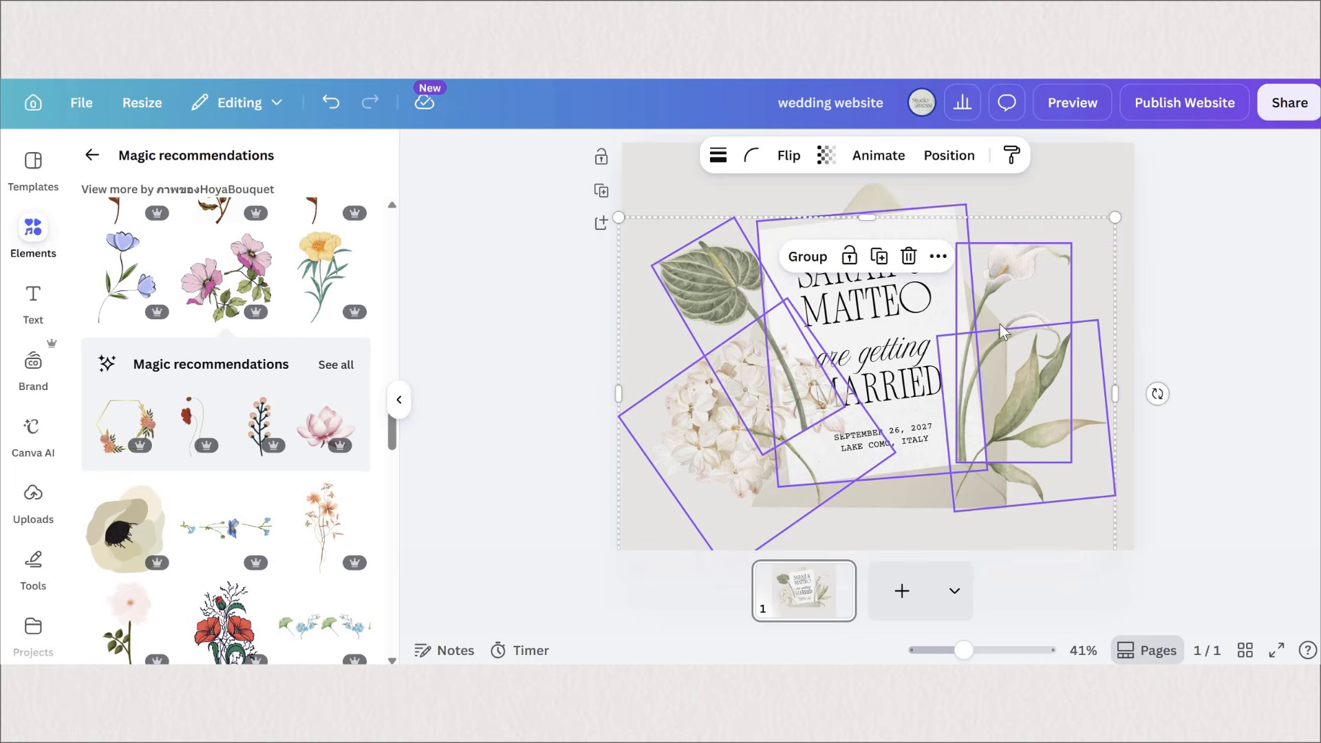
key(ctrl+g)
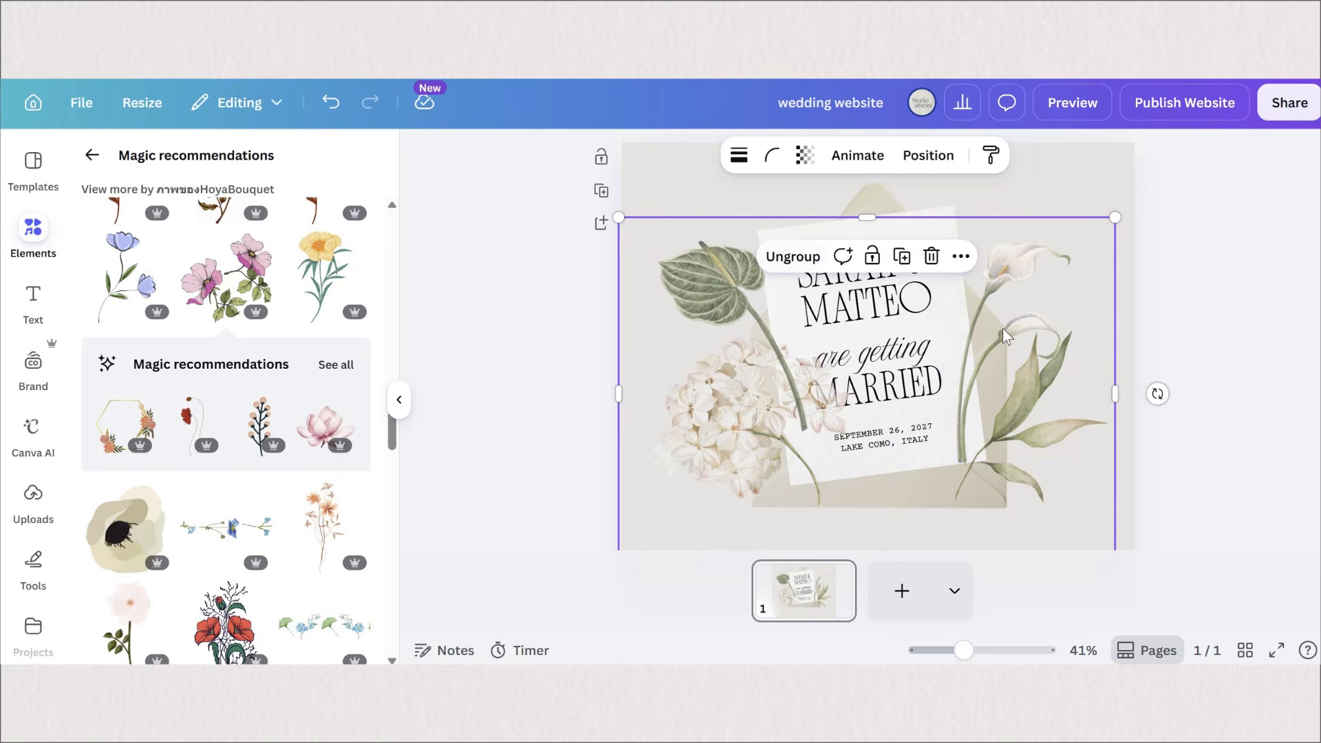
Send the flower group to the back behind the envelope and shift it slightly down and right
right_click(1050, 442)
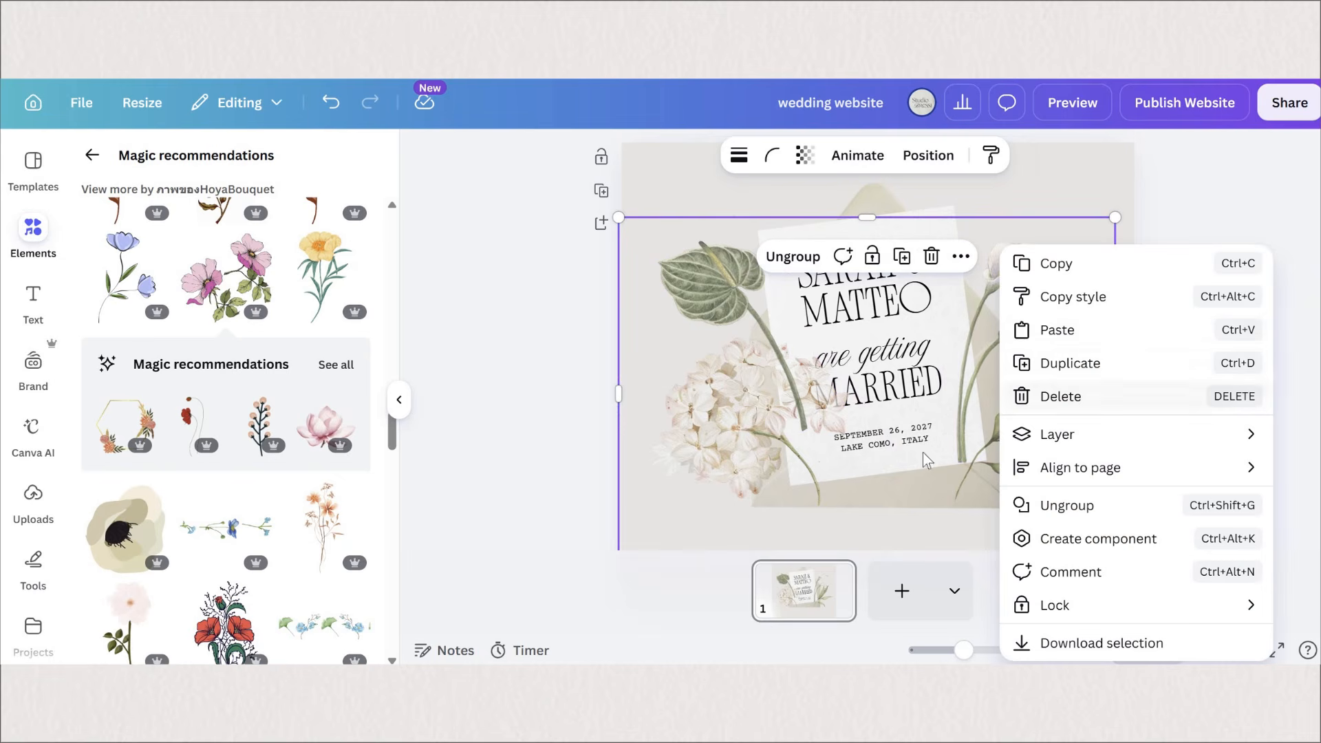
mouse_move(1057, 434)
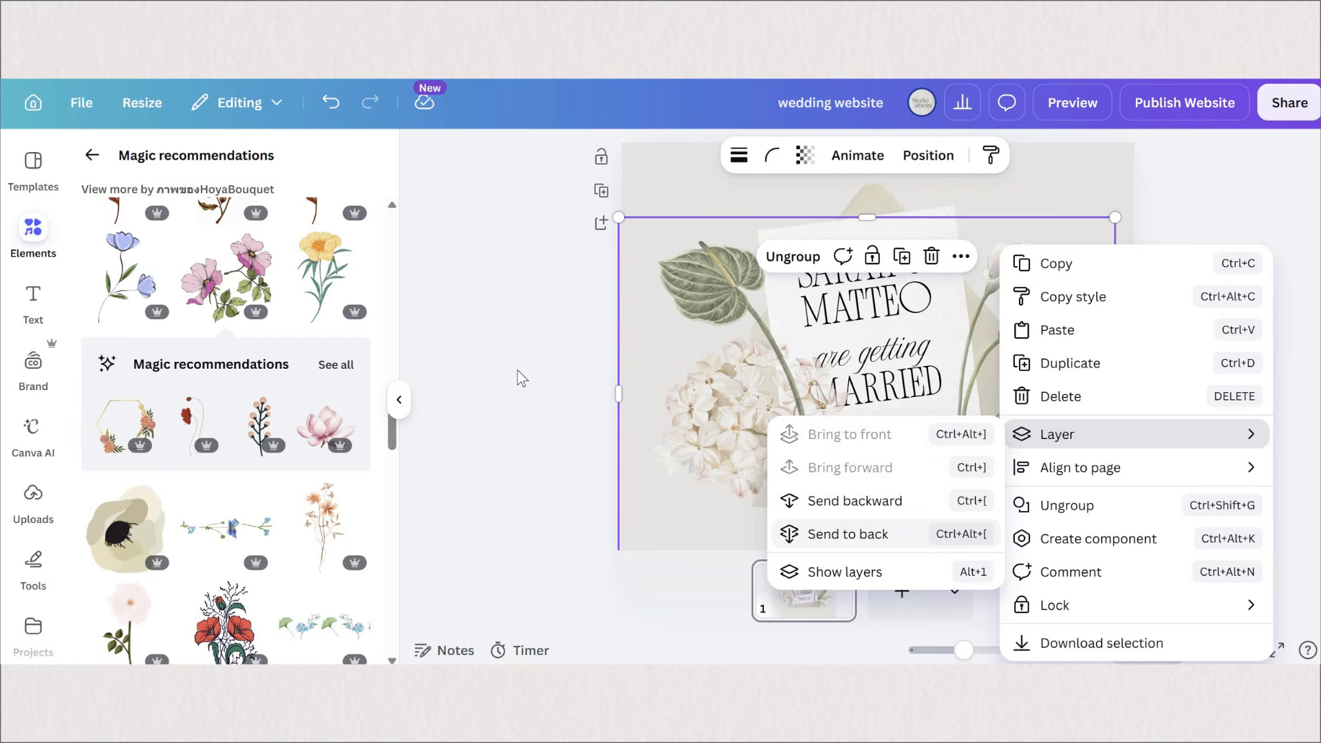
click(711, 320)
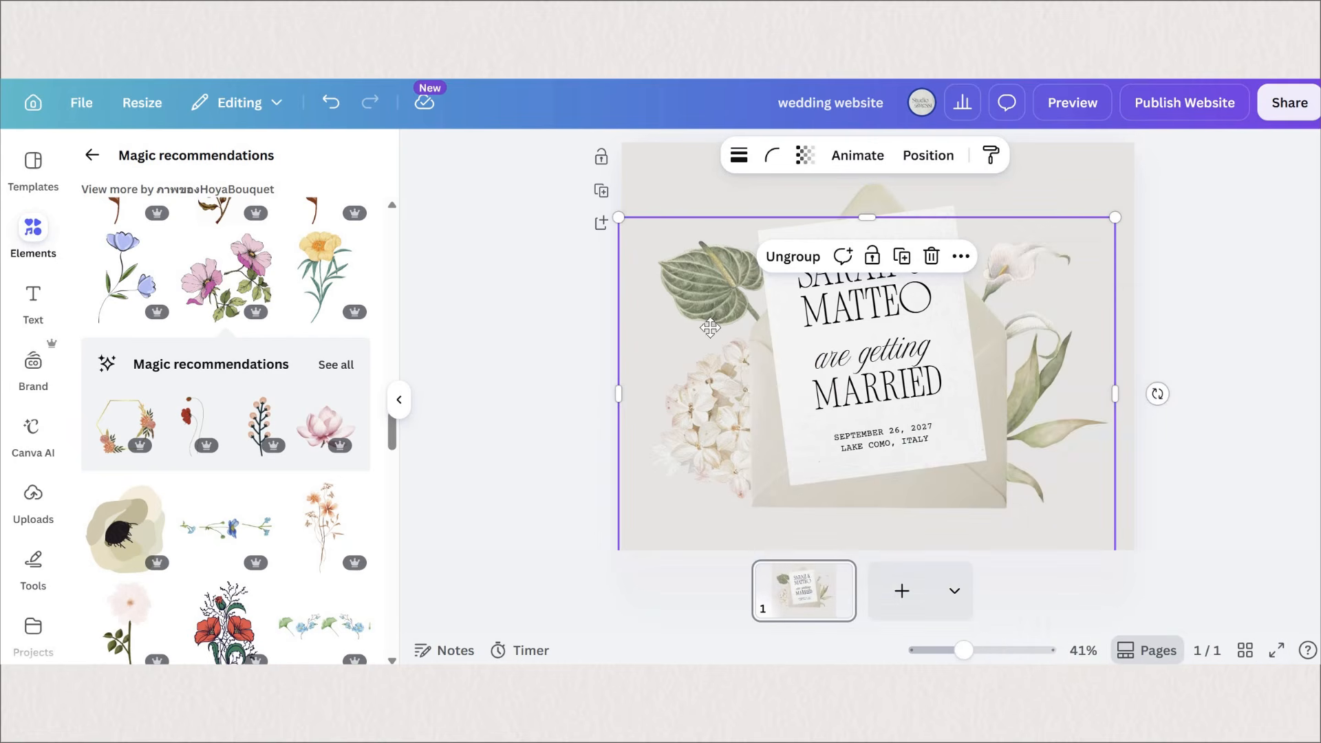
drag(711, 321, 714, 326)
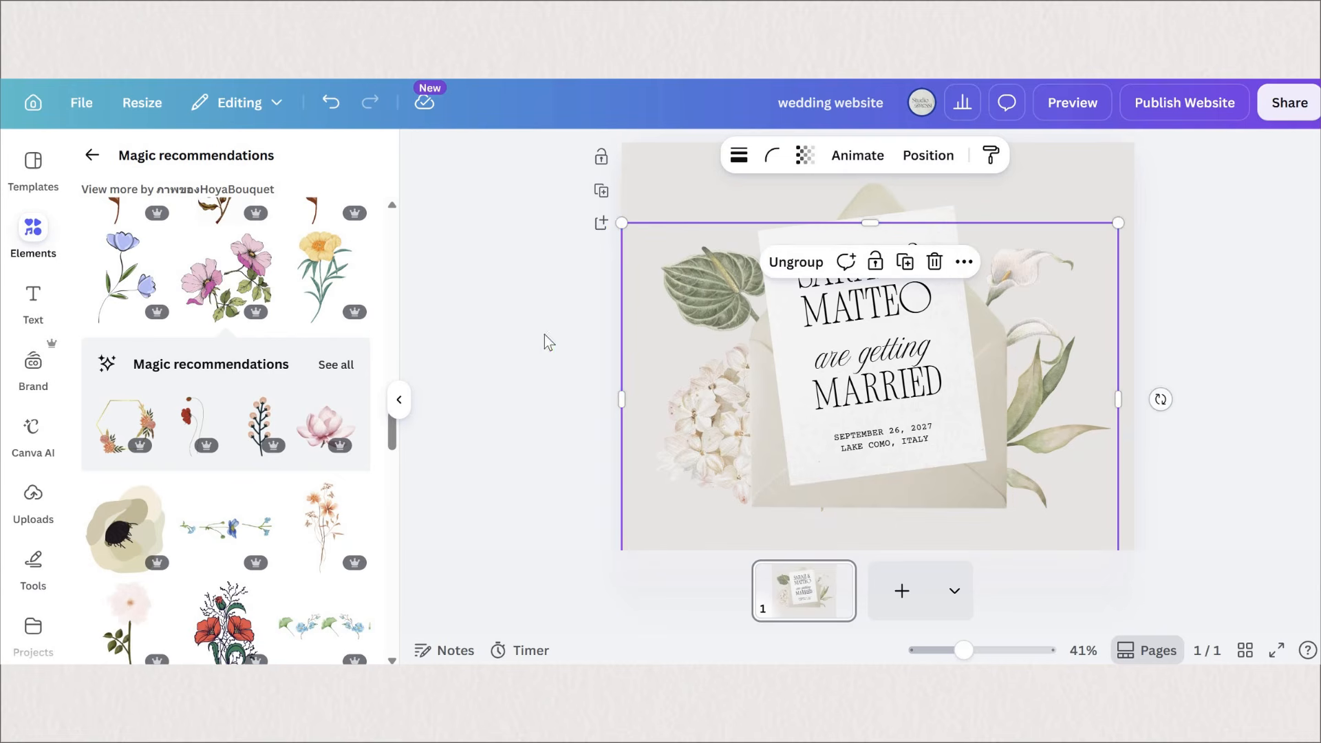
Move the leaf and hydrangea within the flower group closer to the envelope's left side
click(722, 313)
double_click(722, 313)
double_click(735, 307)
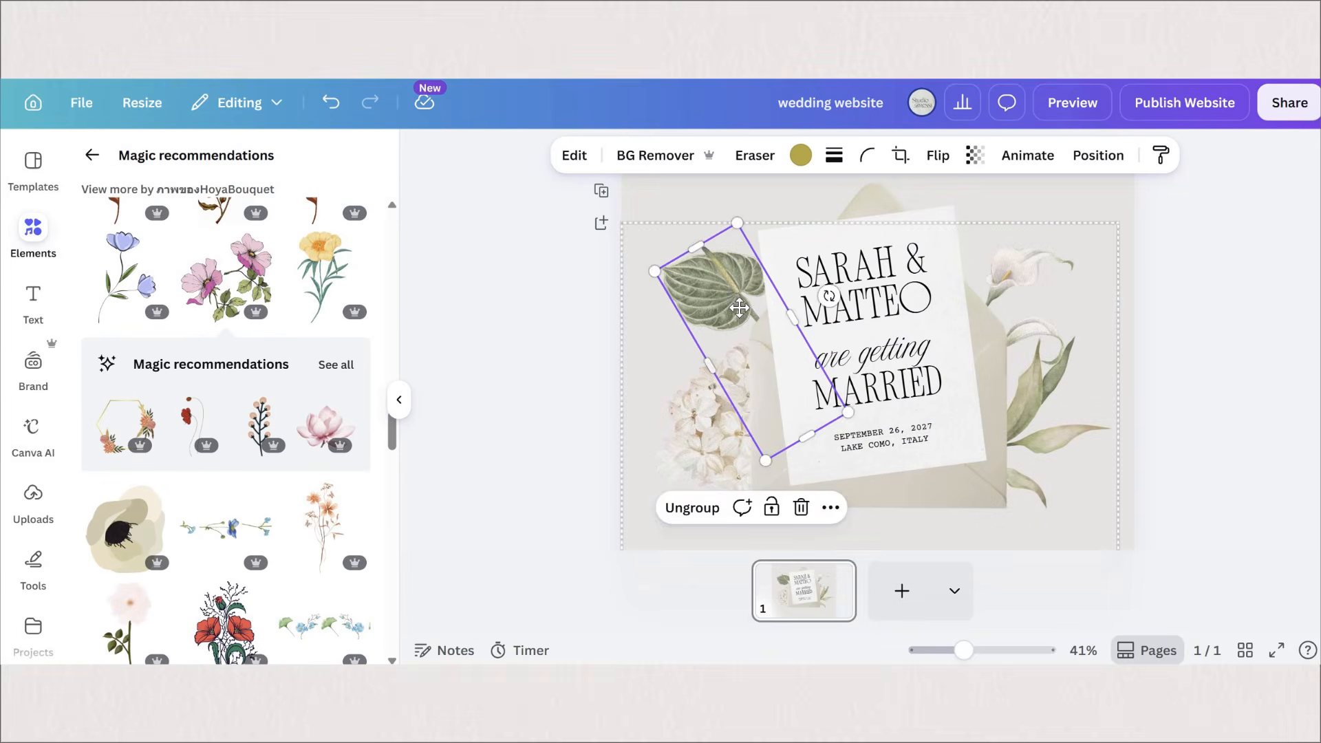
click(1192, 340)
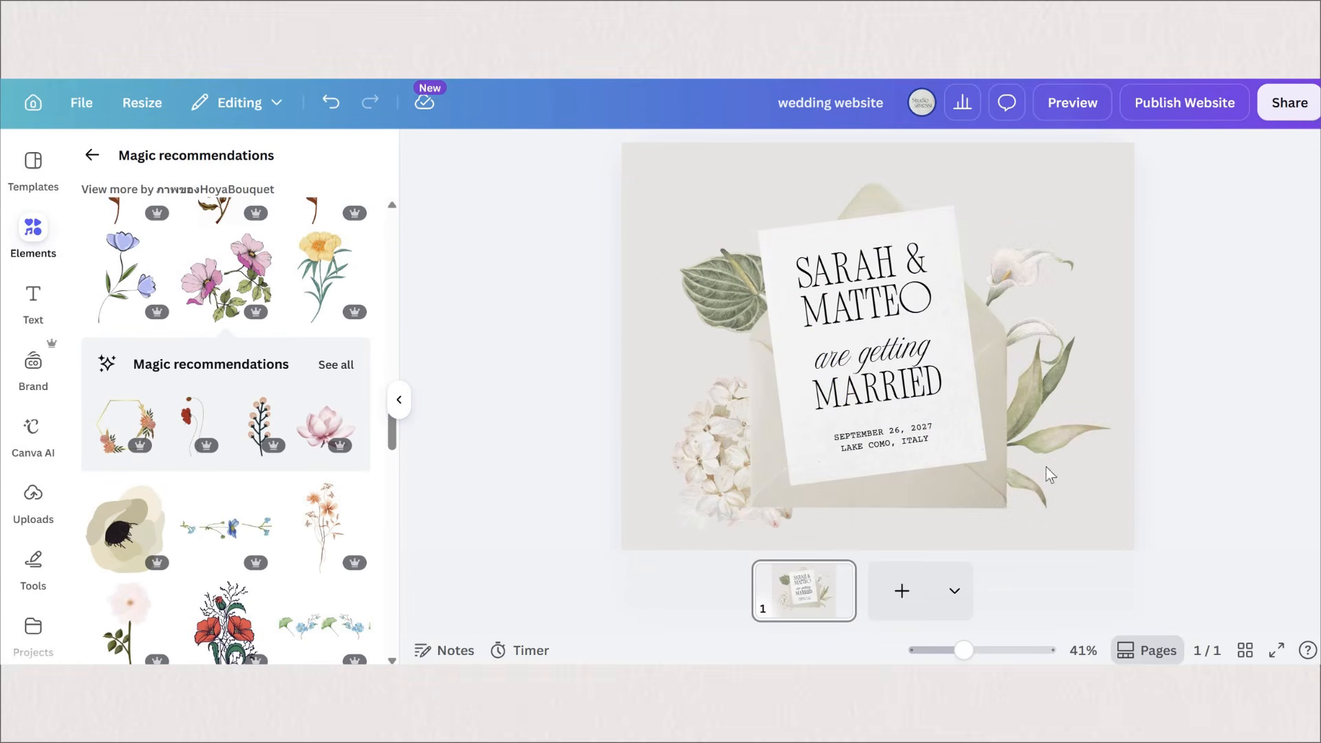
Group the envelope together with the flower group
click(975, 492)
shift+click(1020, 339)
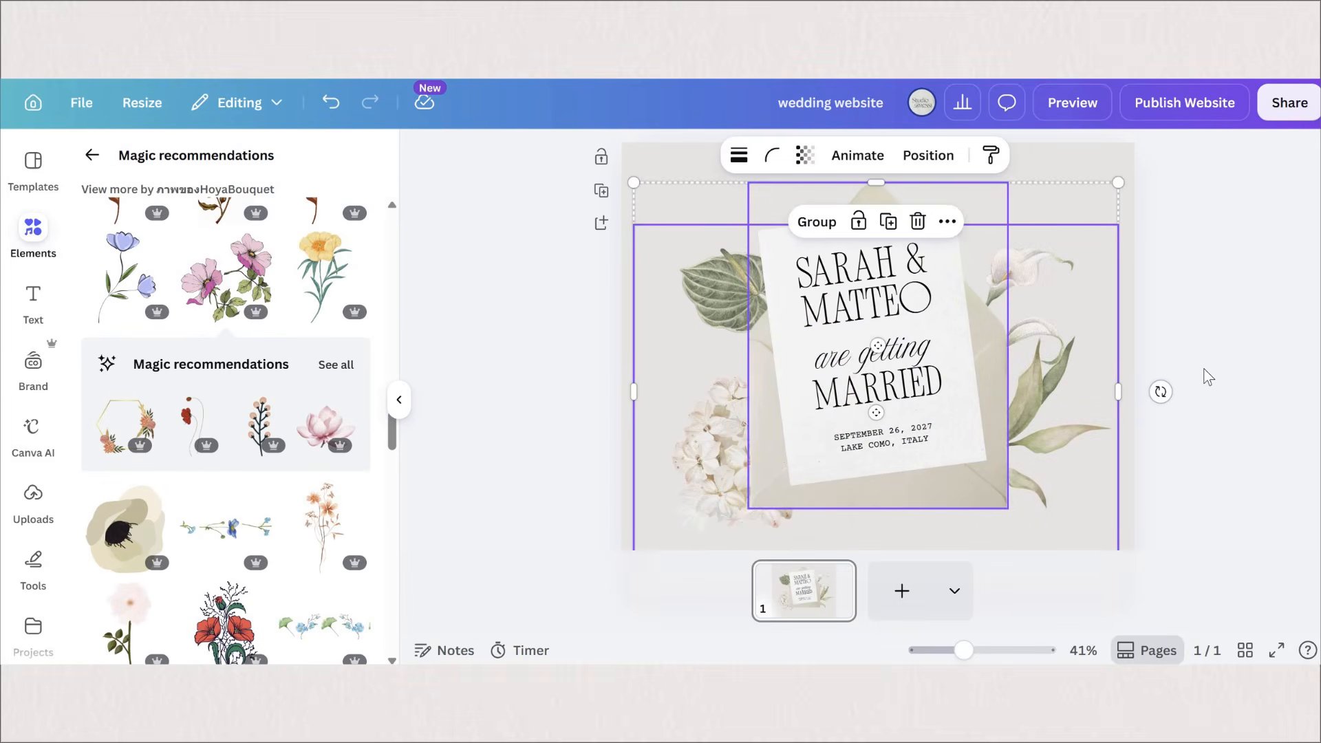
key(ctrl+g)
click(1305, 263)
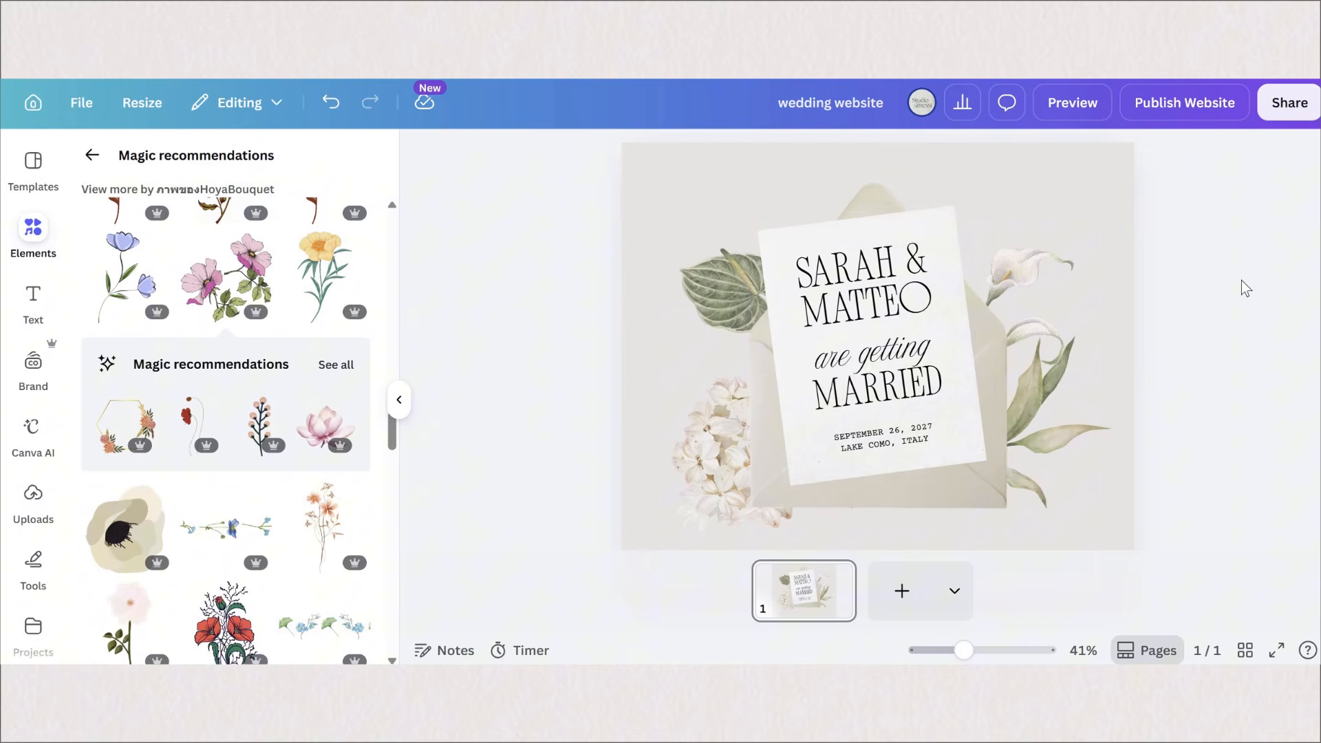
Search the elements for "photo", limit the results to frames, and add a tilted landscape photo frame below the hydrangea
scroll(1241, 288, down, 3)
scroll(1240, 288, up, 3)
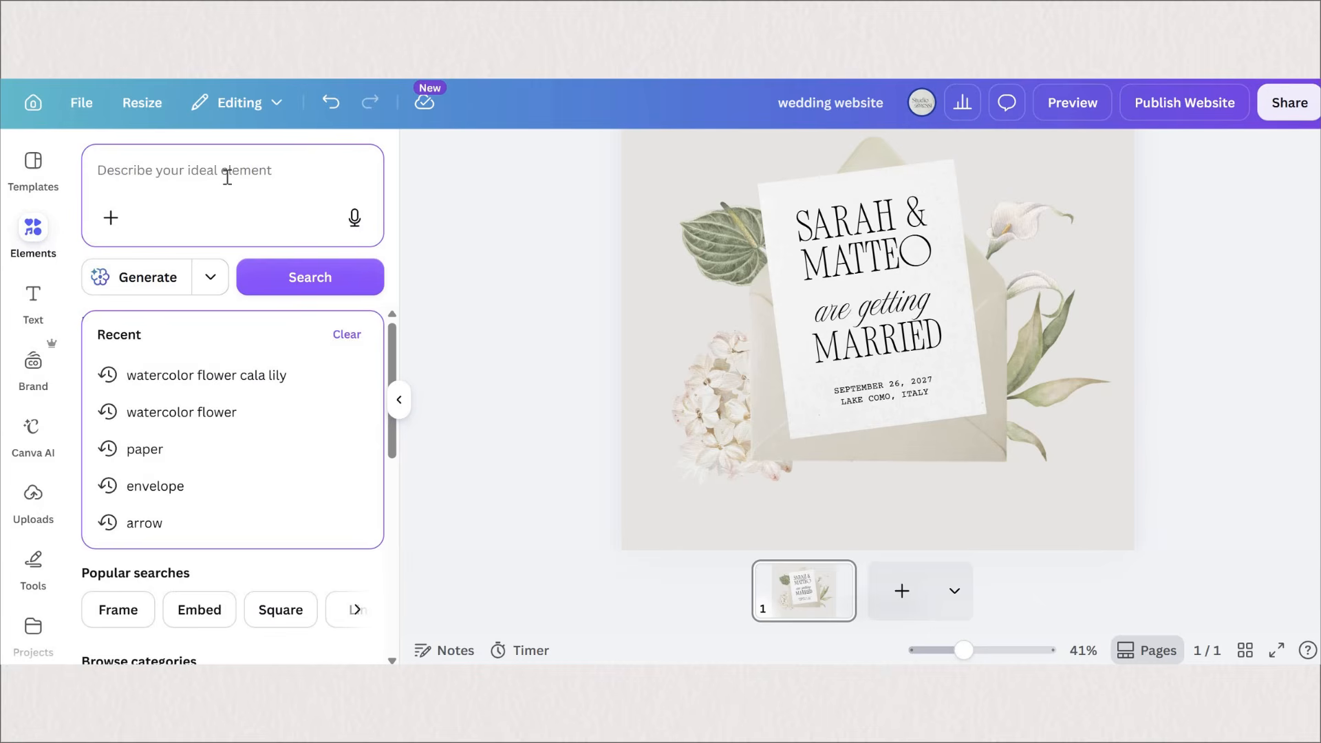
text(photo)
key(Return)
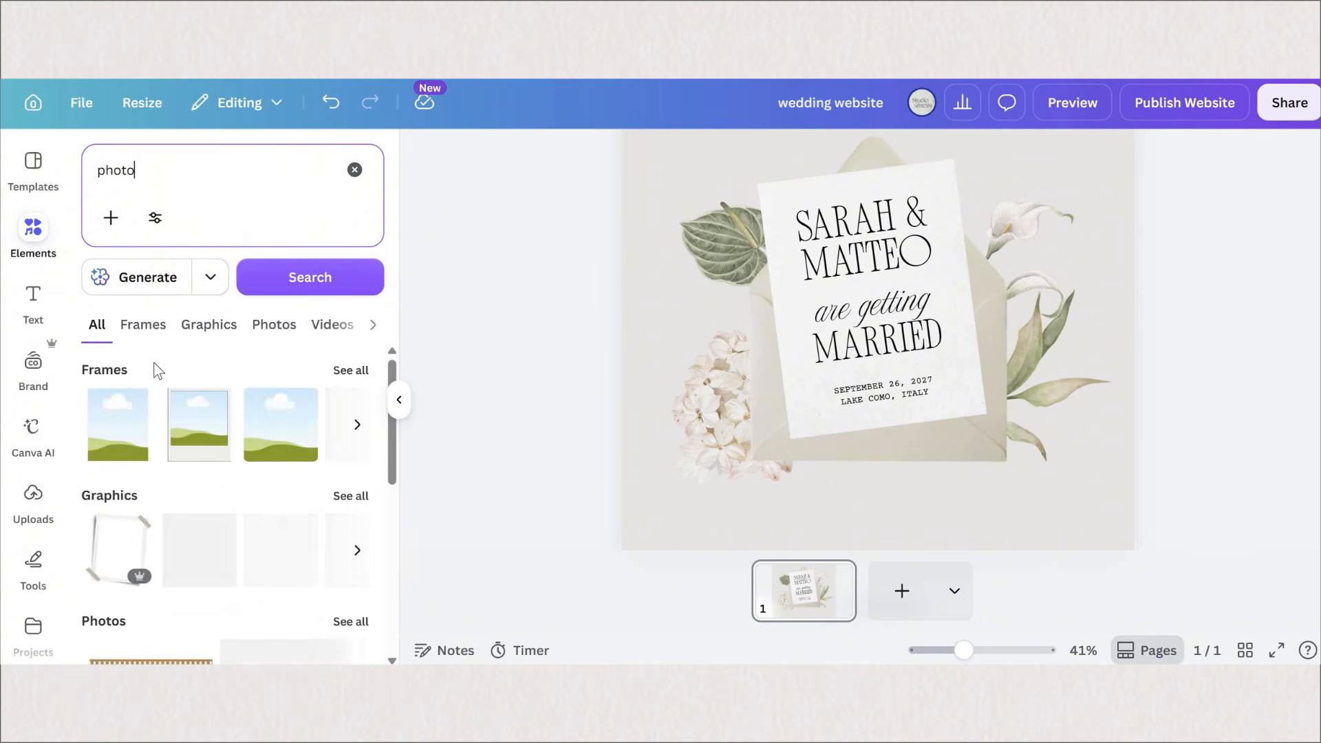
click(143, 325)
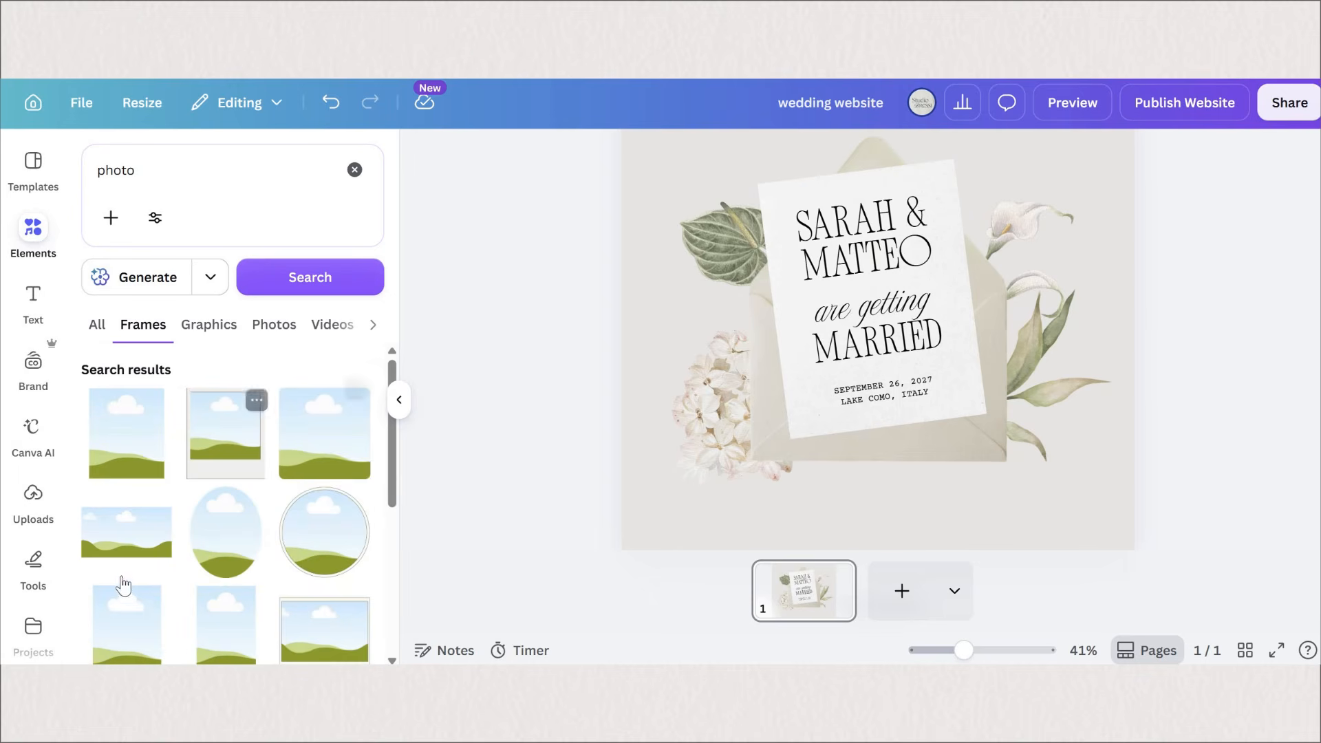
scroll(163, 593, down, 3)
drag(163, 591, 811, 435)
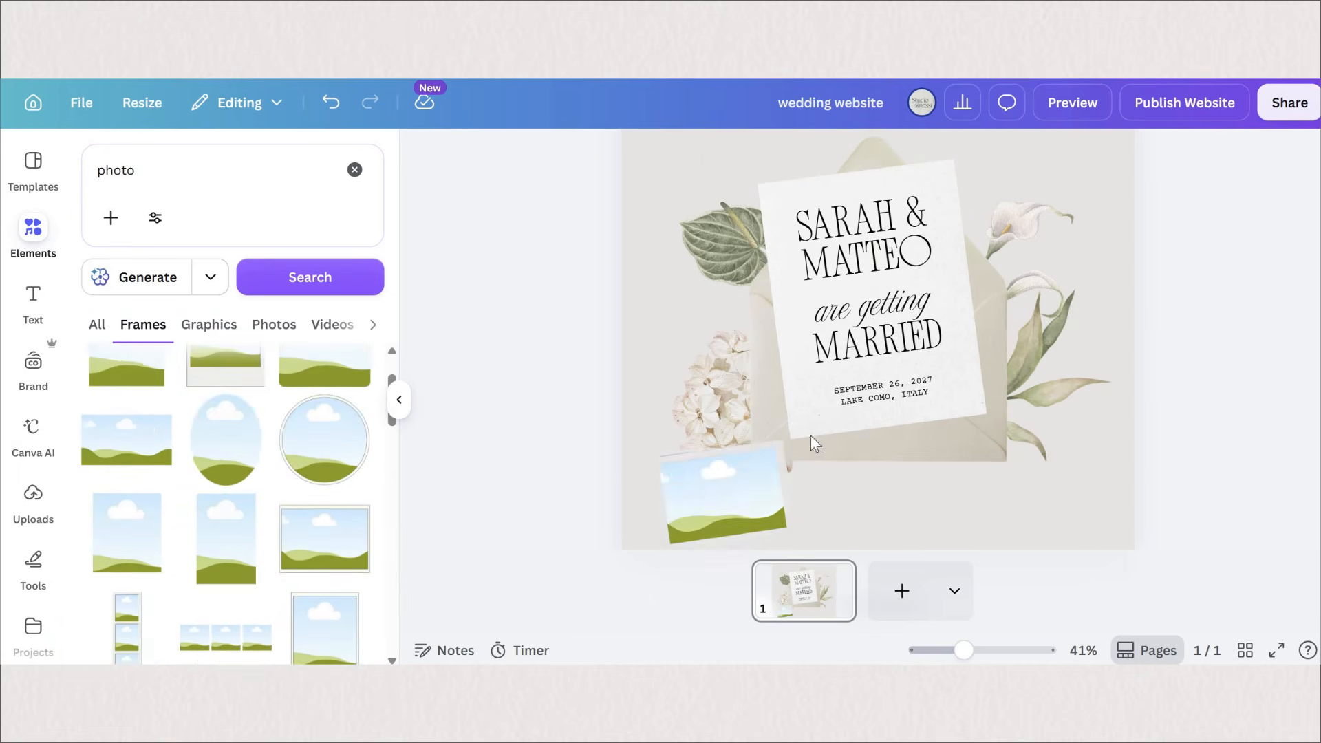
Position and enlarge the tilted photo frame beneath the hydrangea, and place a second tilted frame to its lower right
scroll(919, 473, down, 2)
drag(878, 475, 716, 372)
click(716, 373)
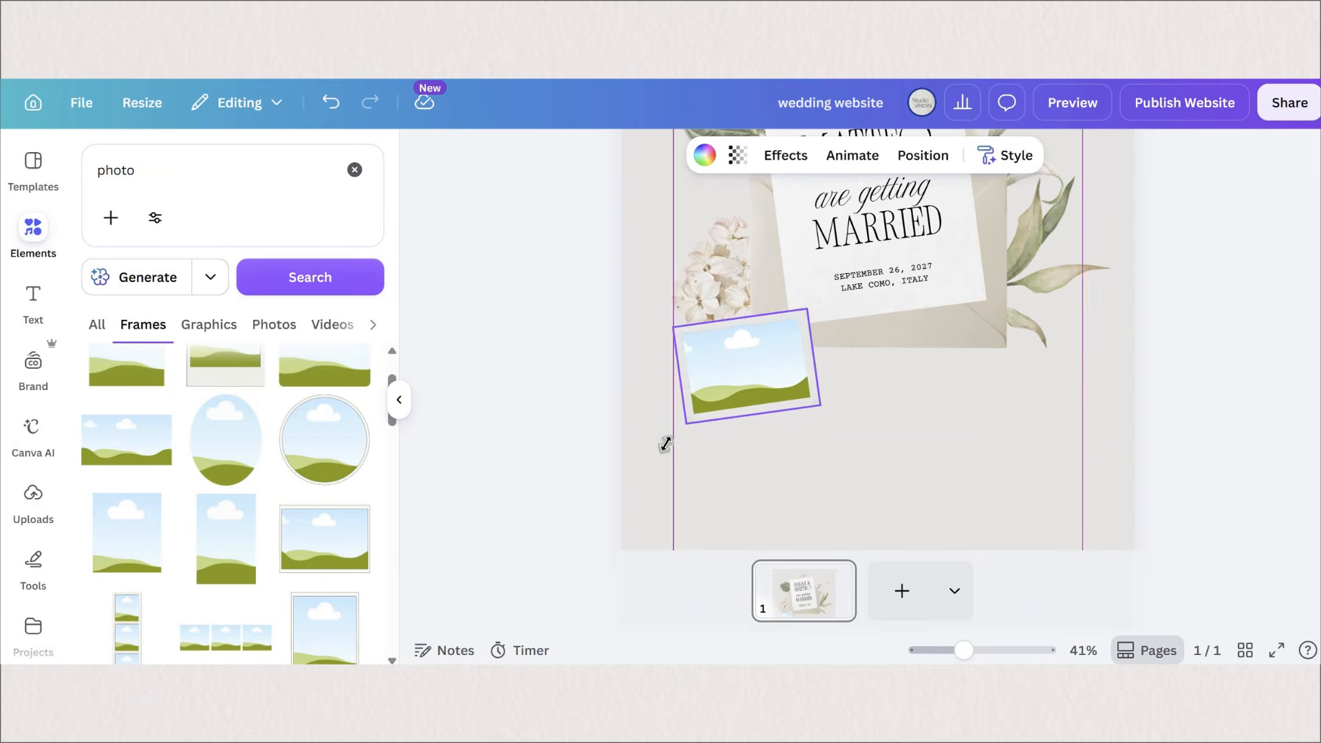
drag(688, 421, 655, 452)
drag(741, 384, 950, 466)
Add a large portrait photo frame beside the second tilted frame and layer it behind that frame
click(225, 539)
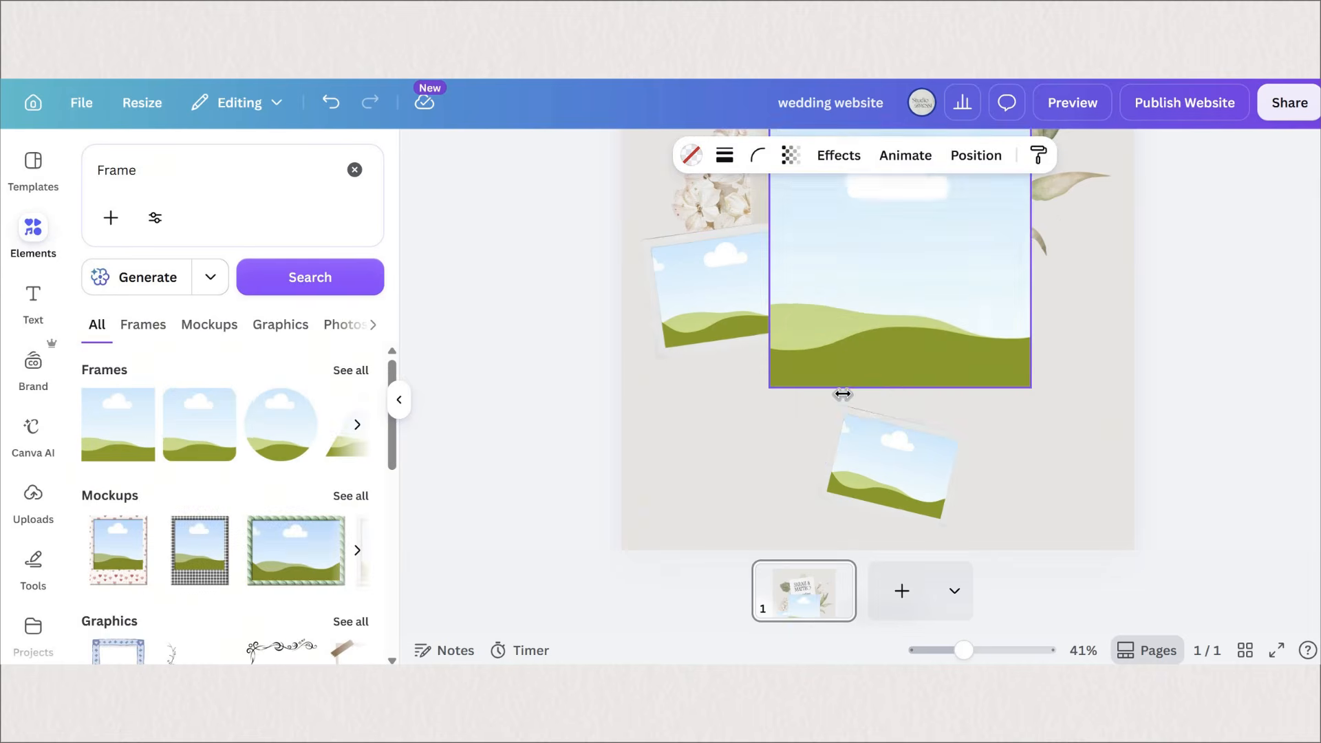
drag(885, 271, 983, 310)
right_click(982, 311)
mouse_move(1023, 436)
click(825, 539)
scroll(848, 481, down, 1)
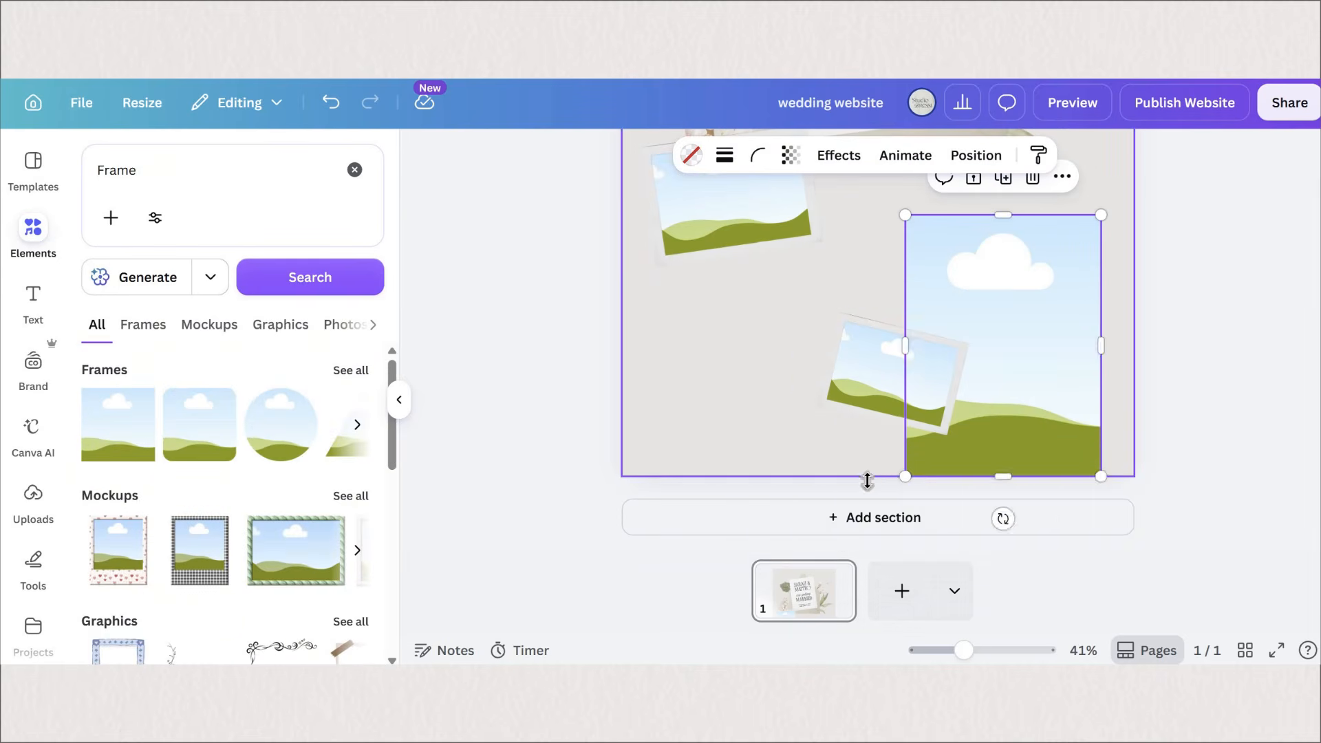
Extend the section downward and add the handwritten text "We met in the most unexpected way…" below the first frame, with a duplicate beneath it
drag(877, 475, 877, 543)
text(We met in the most unexpected way, became friends before anything else, and fell in love over good wine, long walks on the beach, and shared dreams.)
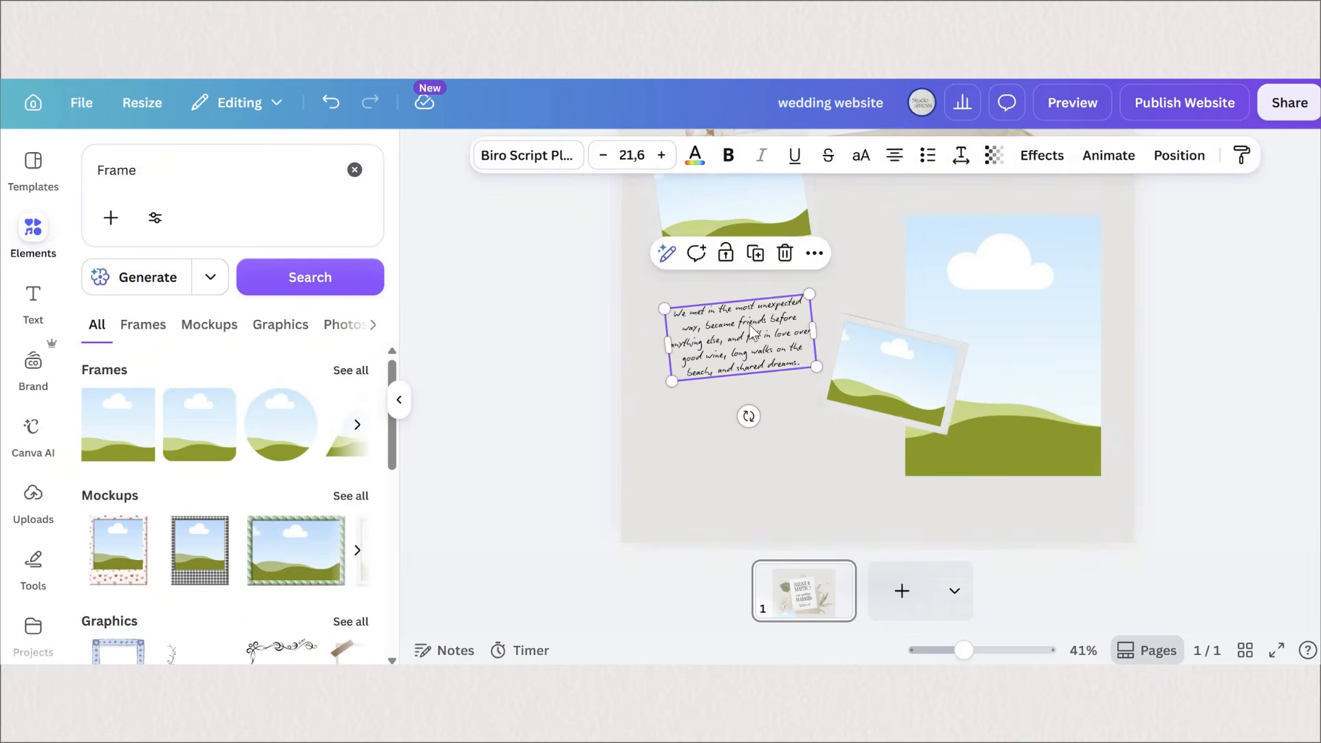
key(ctrl+d)
drag(772, 543, 908, 501)
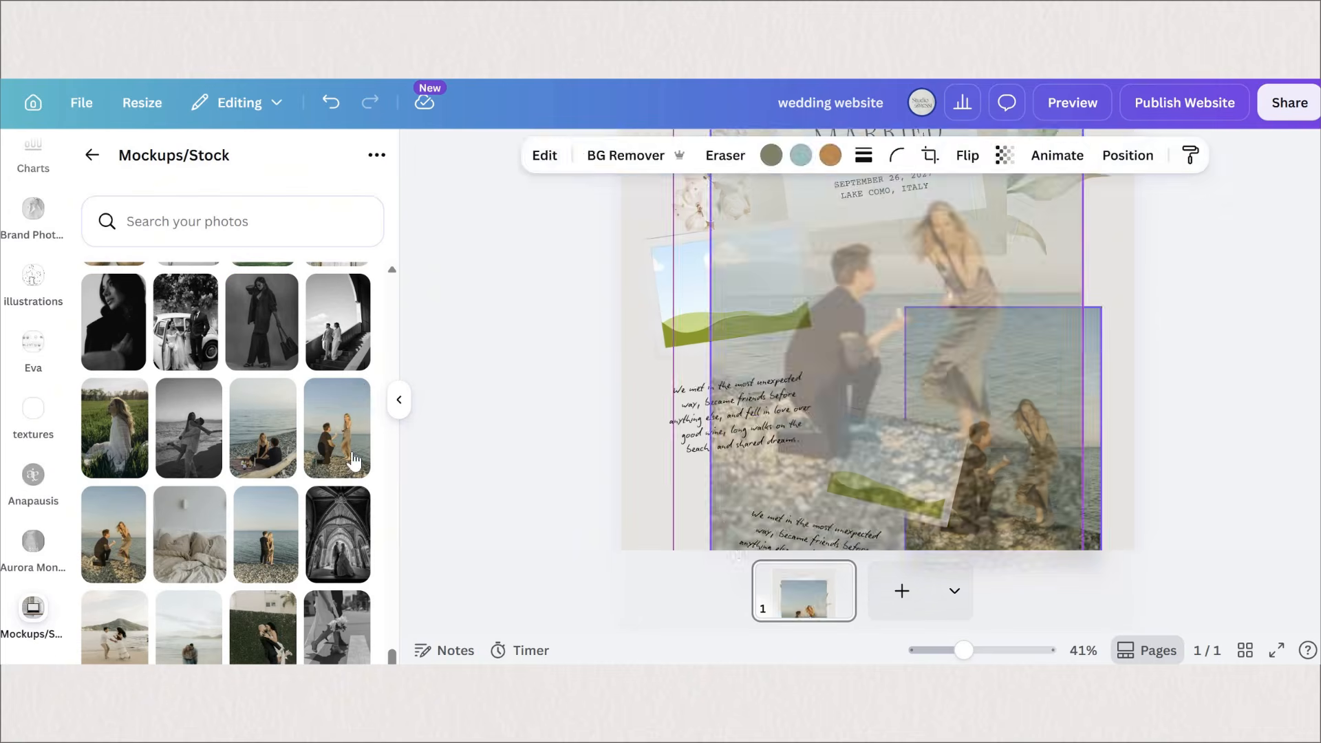
Fill the portrait frame with the beach proposal photo and the tilted frames with the seaside couple and black-and-white couple photos, adjusting their crops
drag(860, 344, 1003, 427)
drag(711, 313, 712, 313)
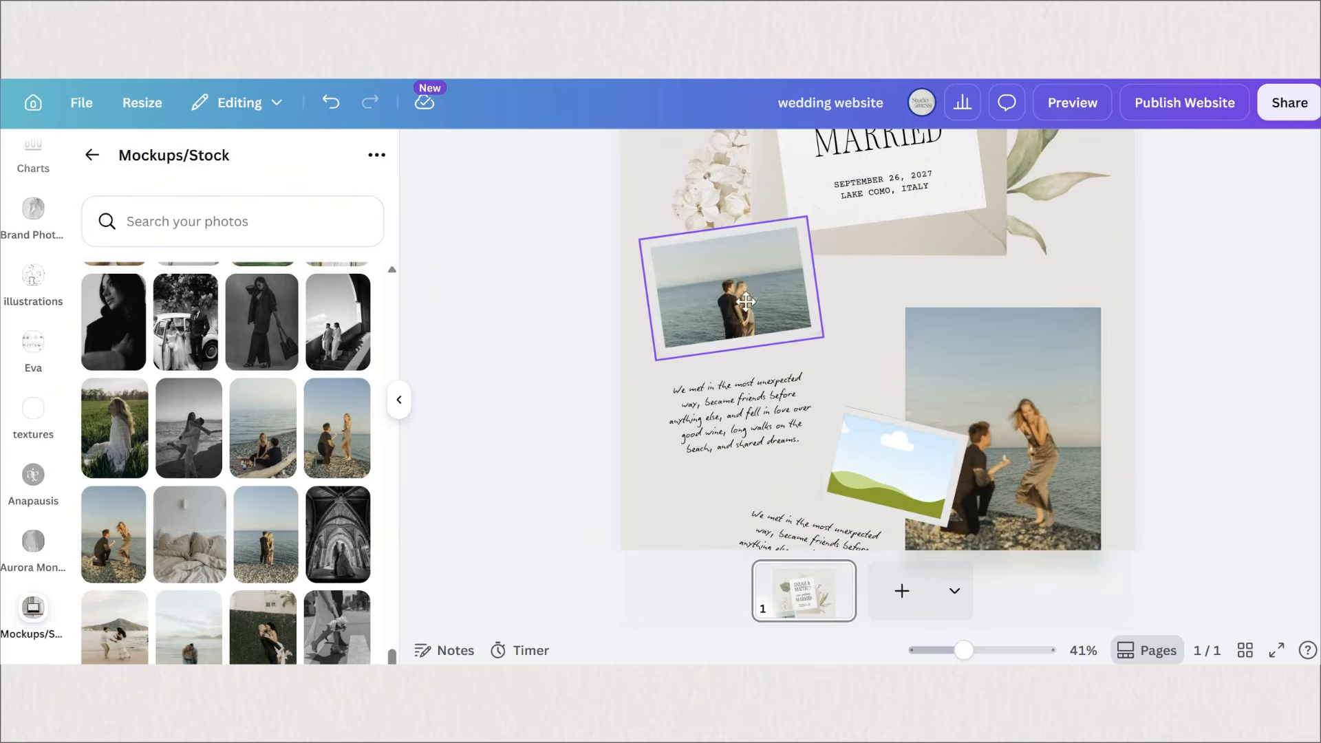
double_click(712, 313)
click(309, 633)
drag(190, 462, 891, 467)
scroll(894, 344, down, 2)
click(1032, 344)
double_click(1031, 344)
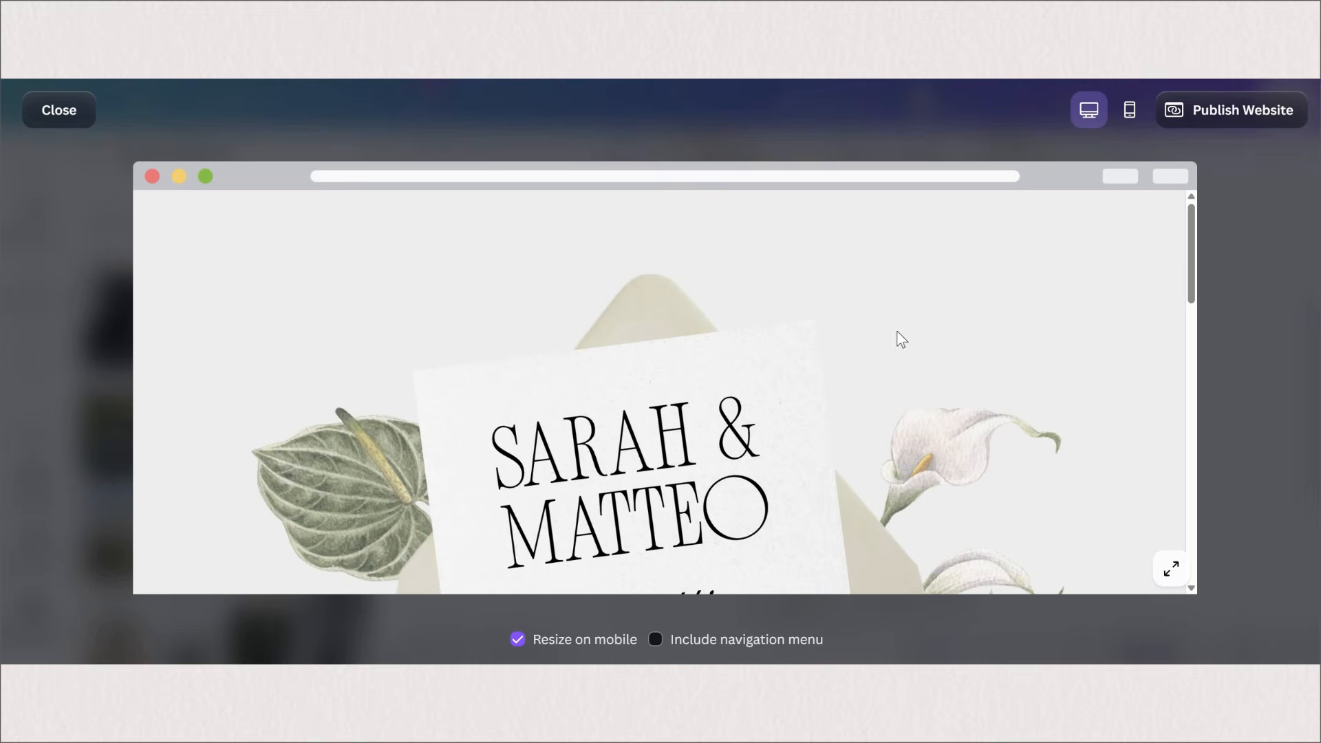
Review the desktop preview of the whole website page
scroll(894, 337, down, 4)
scroll(886, 356, down, 10)
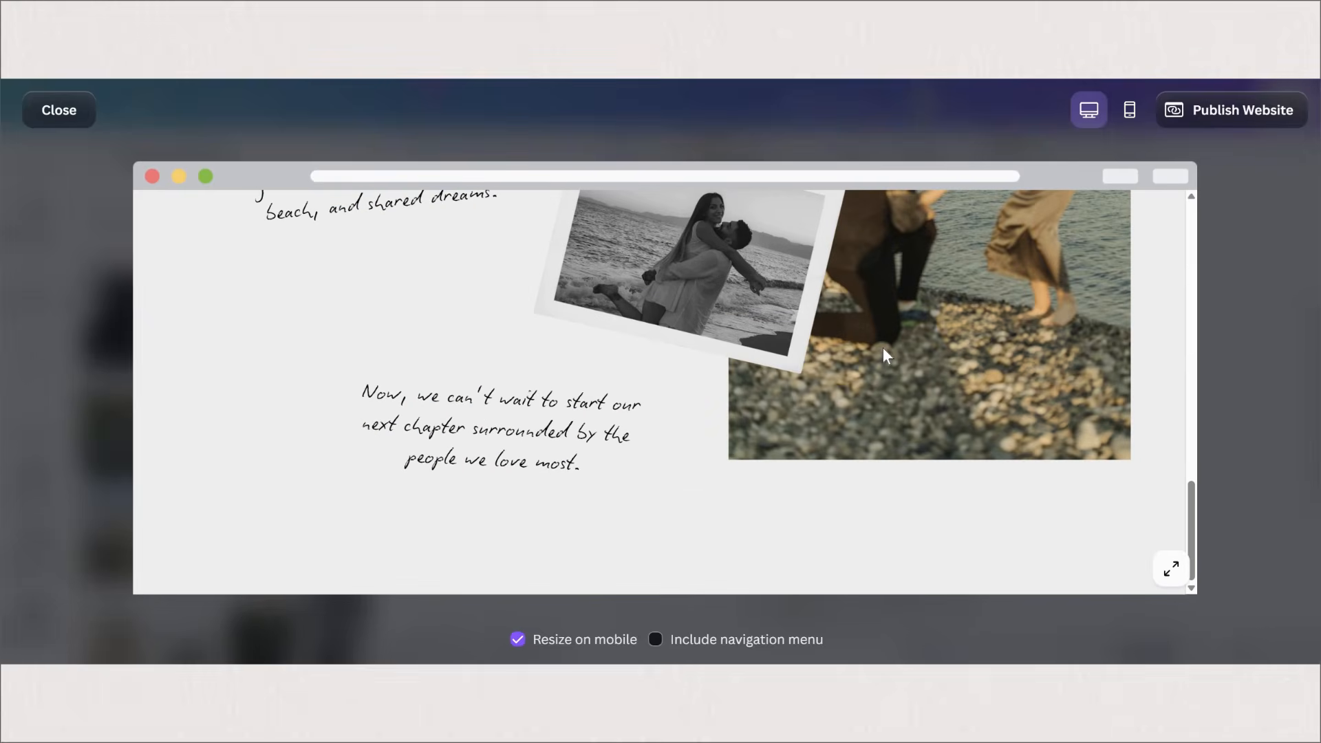
scroll(882, 346, up, 10)
scroll(767, 479, up, 5)
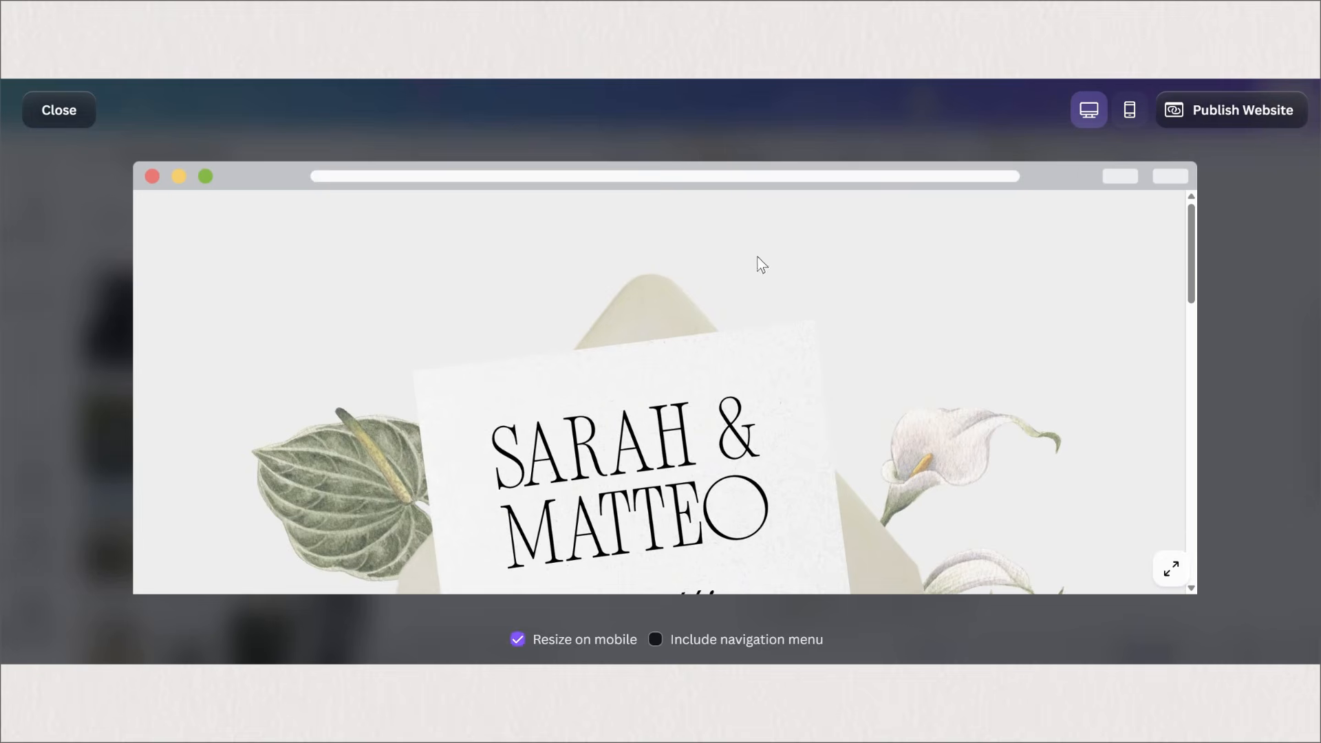
Check the Resize on mobile option in the mobile preview and try the navigation menu on and off
mouse_move(537, 647)
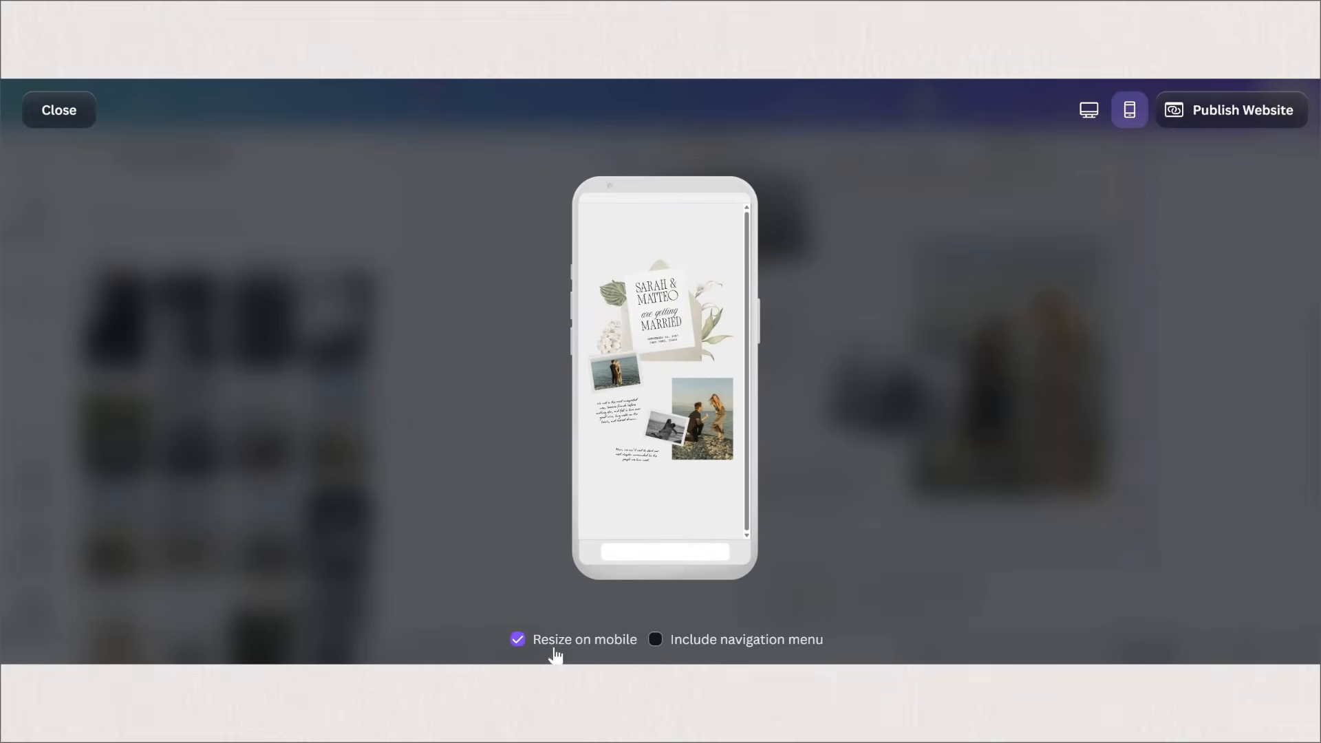
click(516, 641)
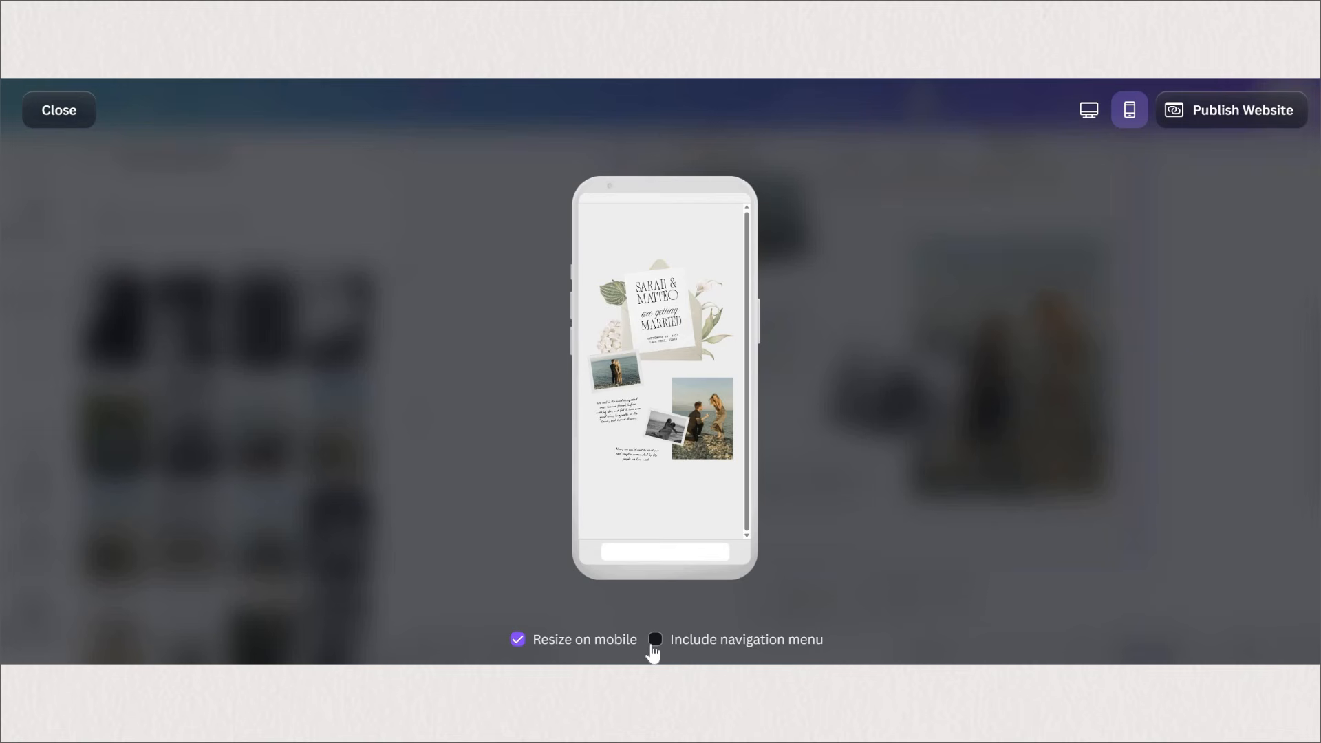
click(779, 643)
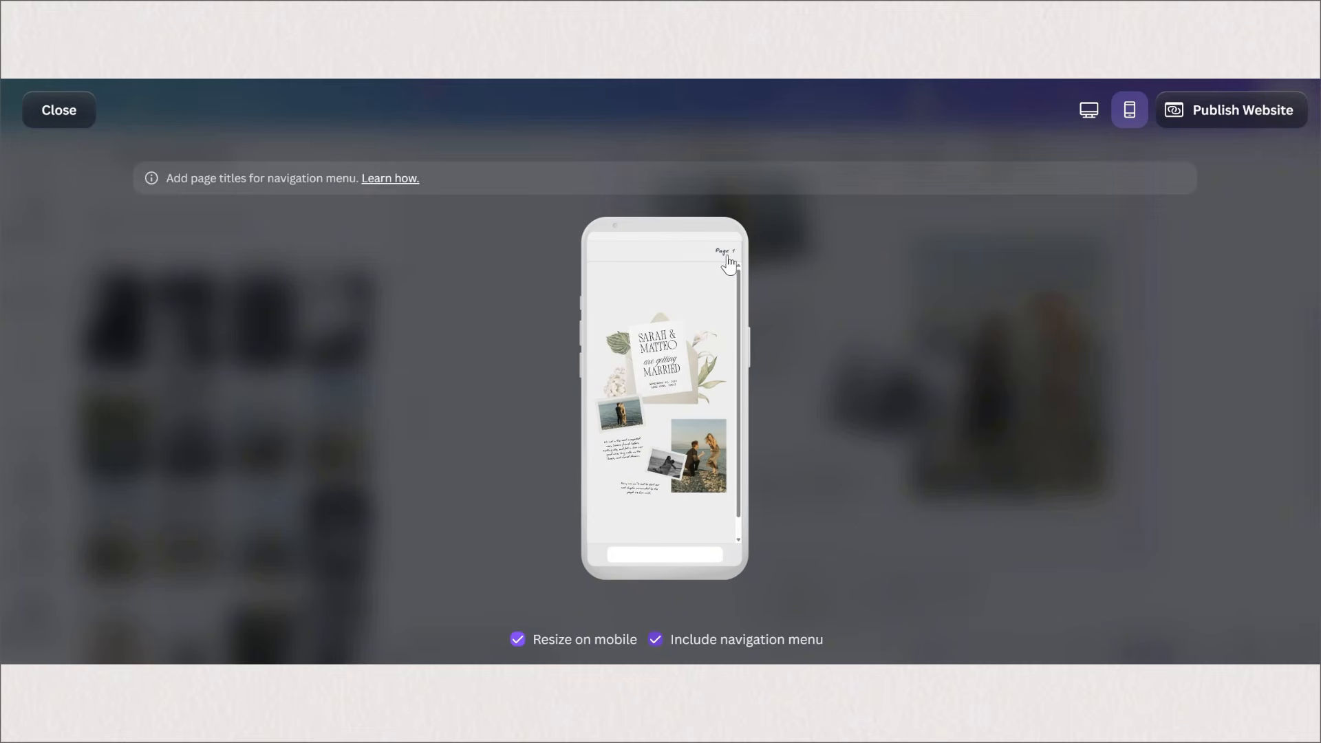
click(656, 641)
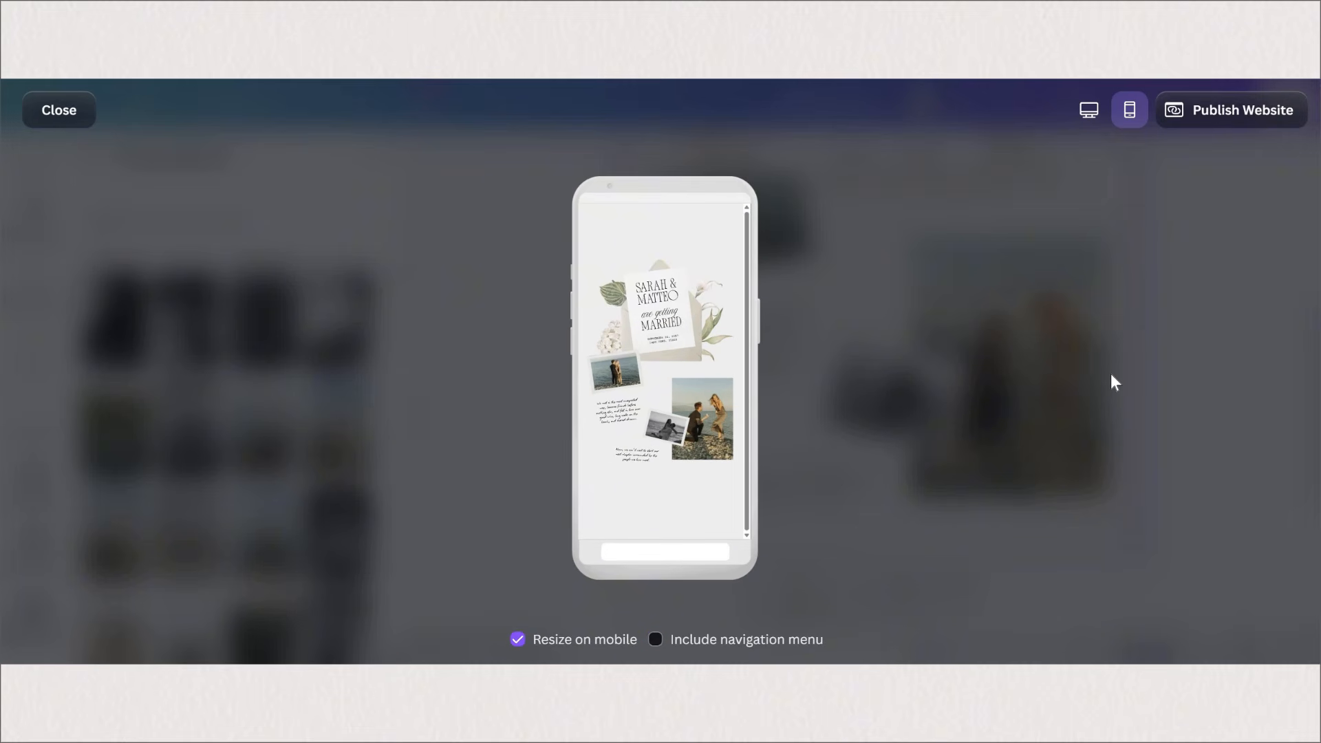
click(1112, 375)
scroll(583, 468, down, 1)
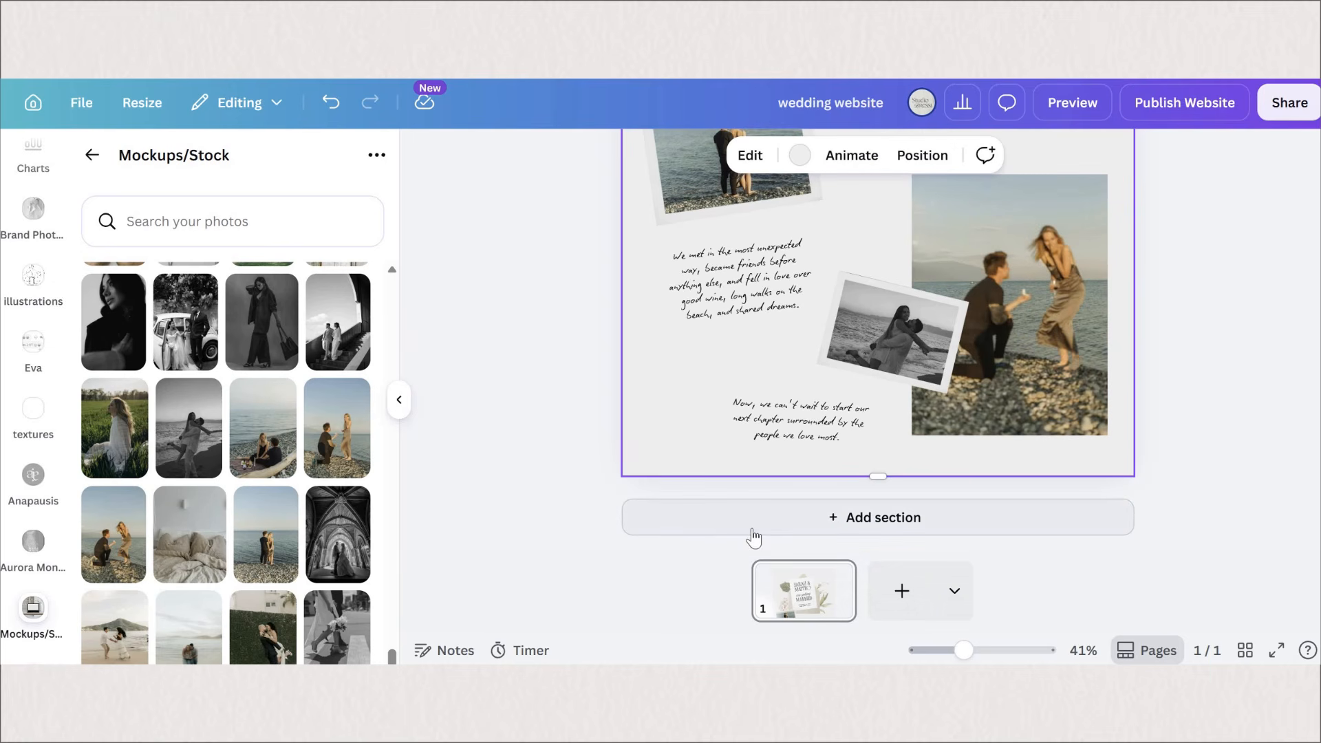
click(646, 460)
click(571, 368)
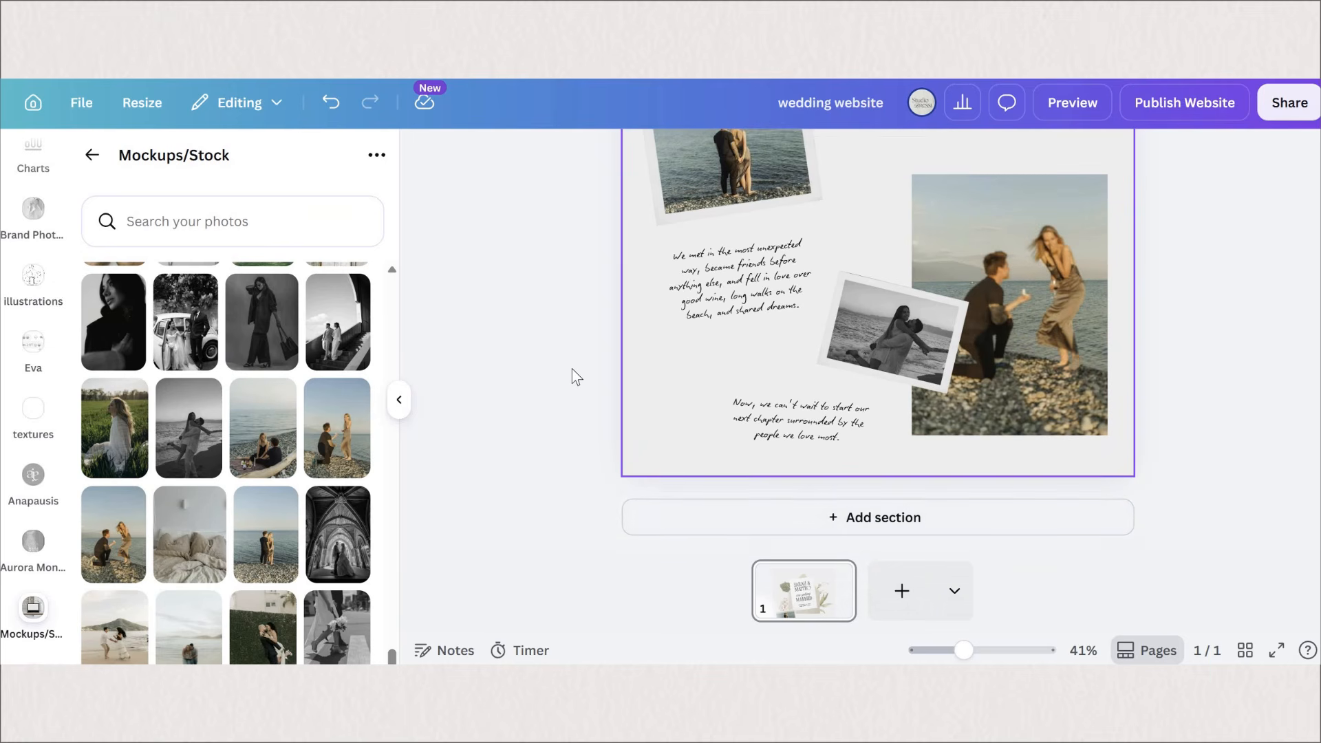
scroll(573, 362, up, 5)
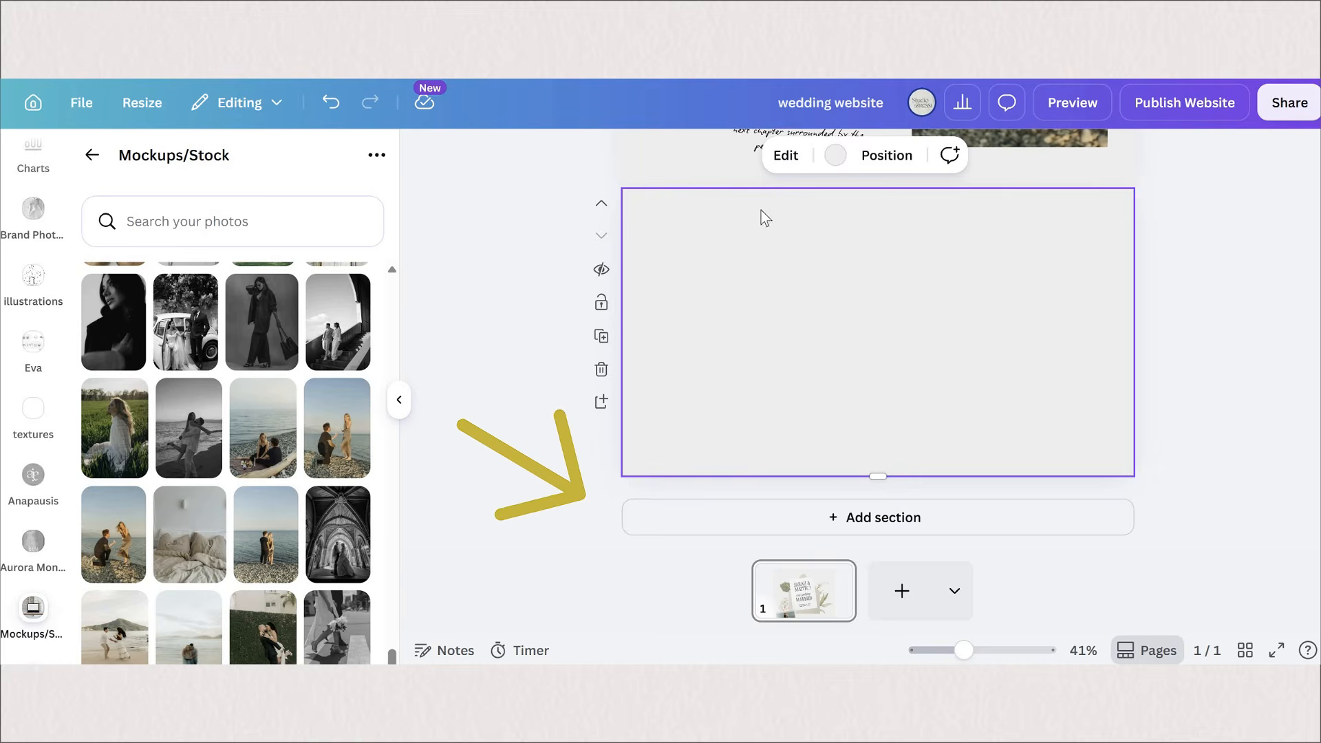
Fill a new section below the photo collage with the lake and sailboats photo, trimming its side edges to fit
key(ctrl+v)
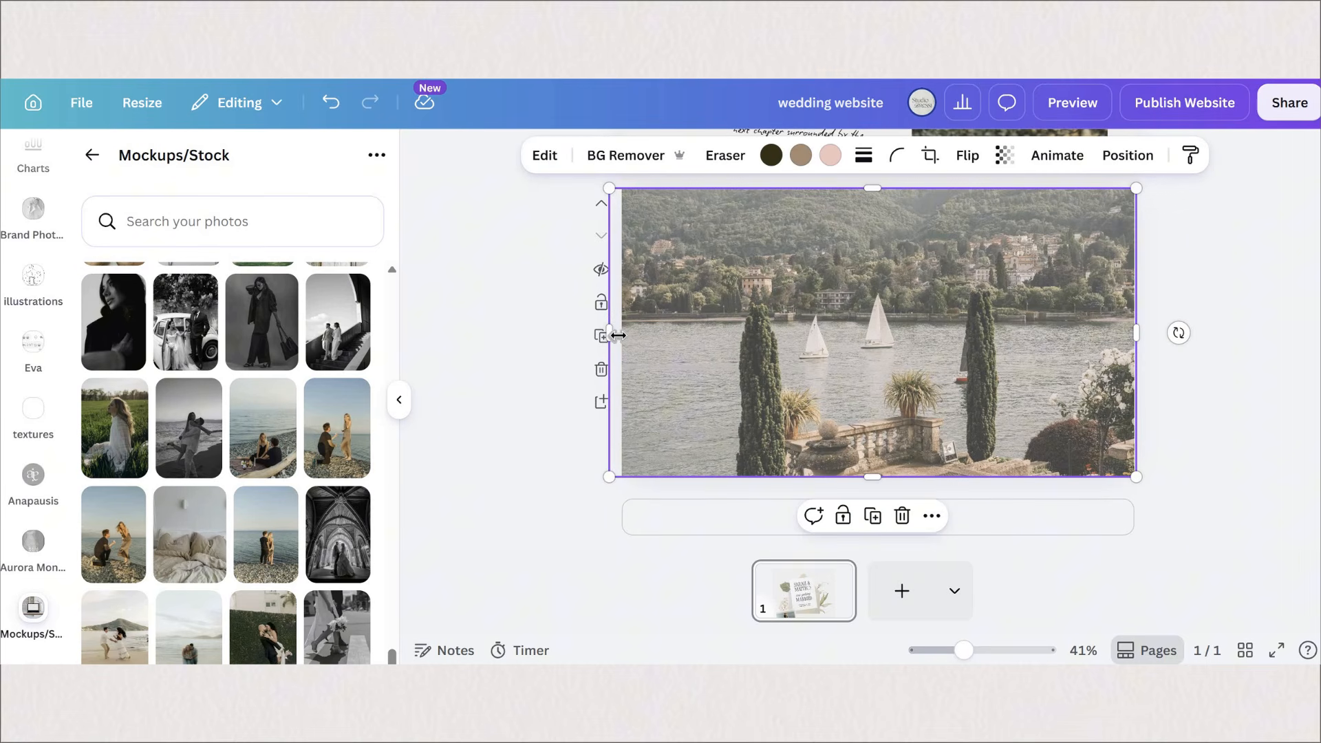
drag(609, 333, 621, 333)
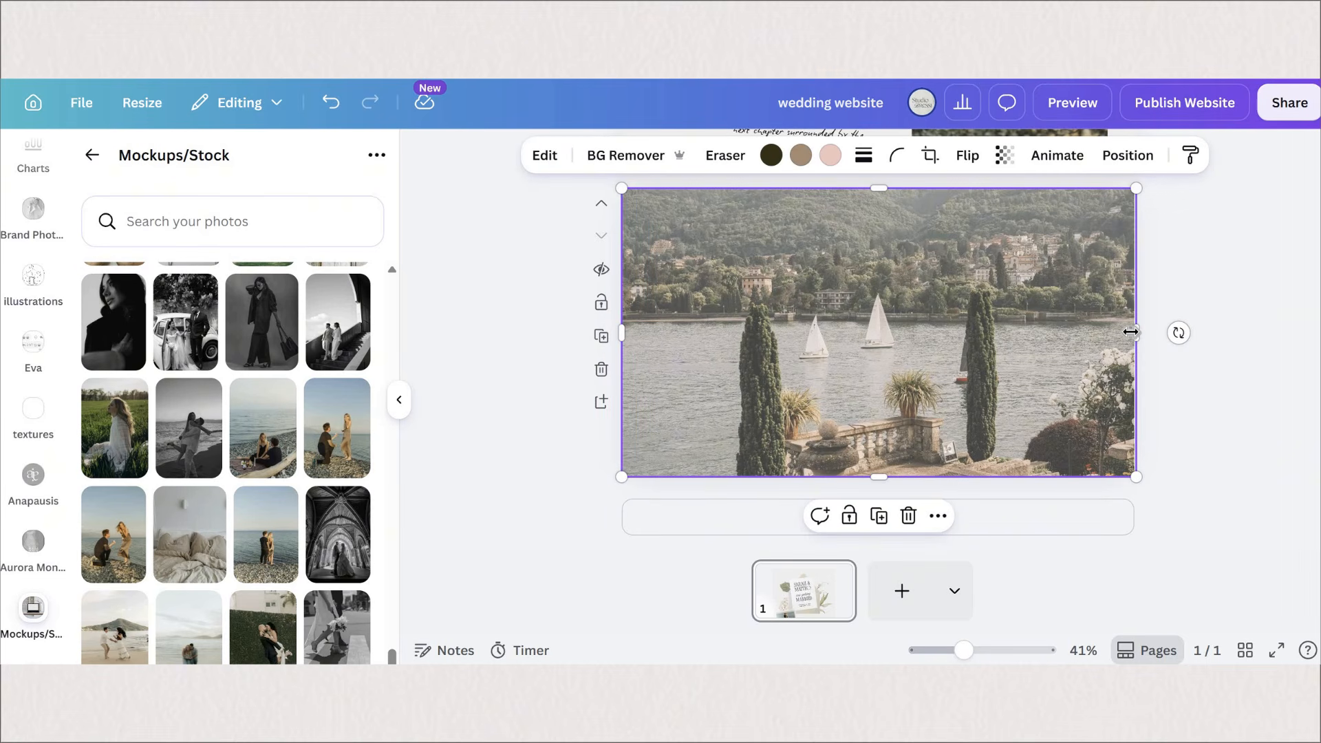
drag(1128, 332, 1129, 333)
click(1185, 536)
Place an enlarged, oppositely tilted copy of the black-and-white photo frame over the lake photo and fill it with the couple wading in water
scroll(1184, 536, up, 5)
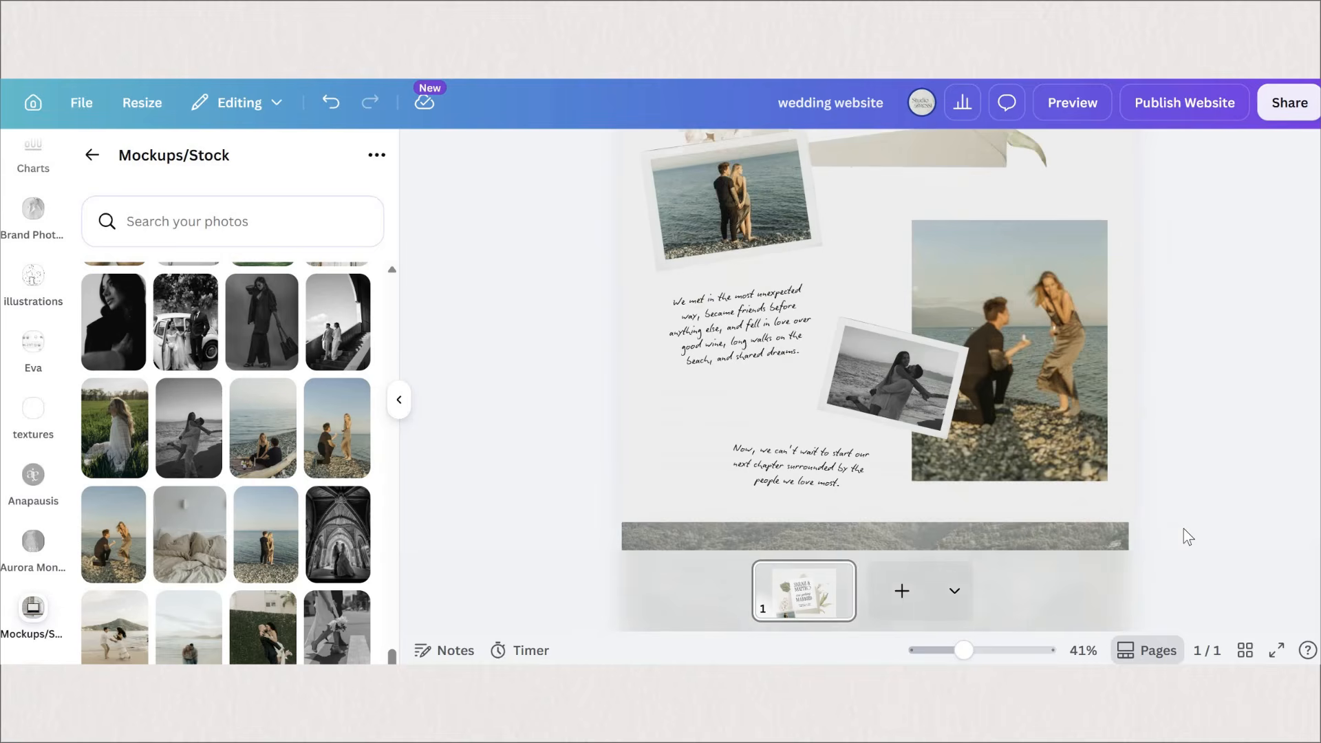
scroll(894, 381, down, 5)
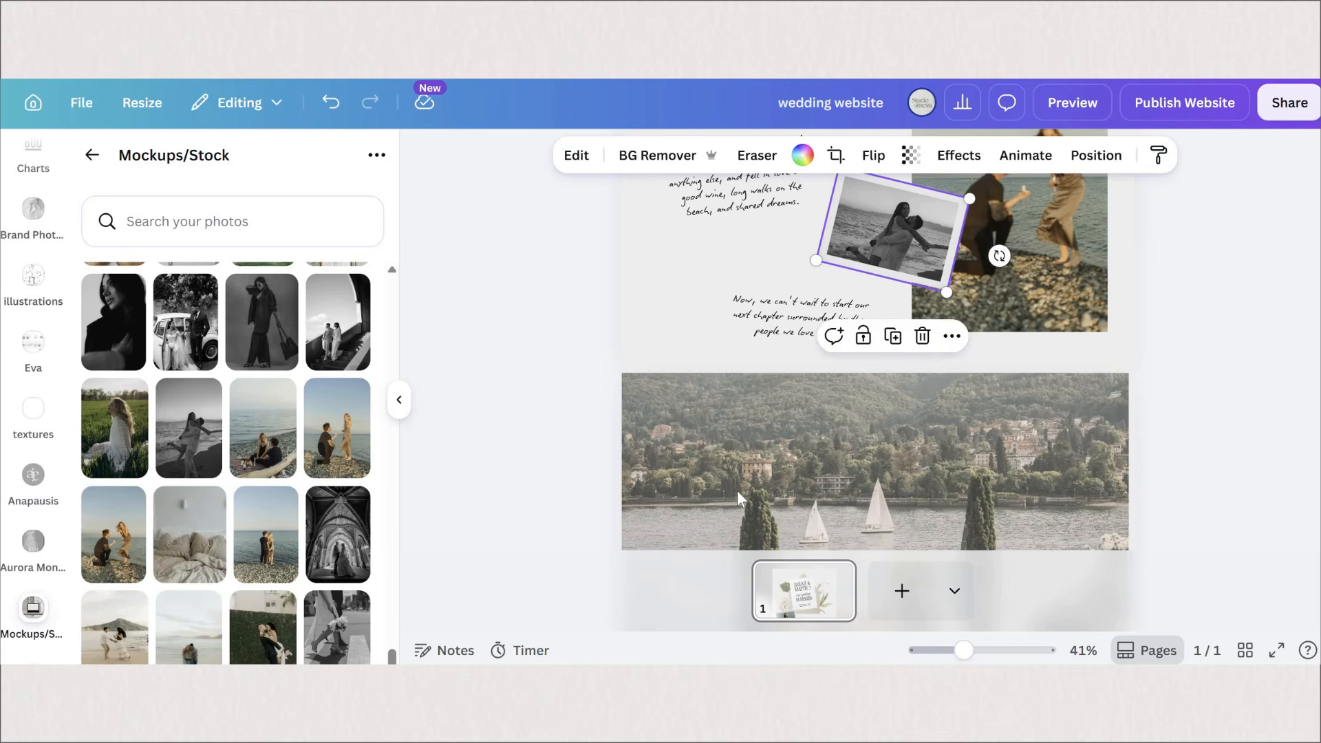
drag(849, 237, 868, 466)
scroll(715, 493, down, 2)
drag(799, 432, 805, 458)
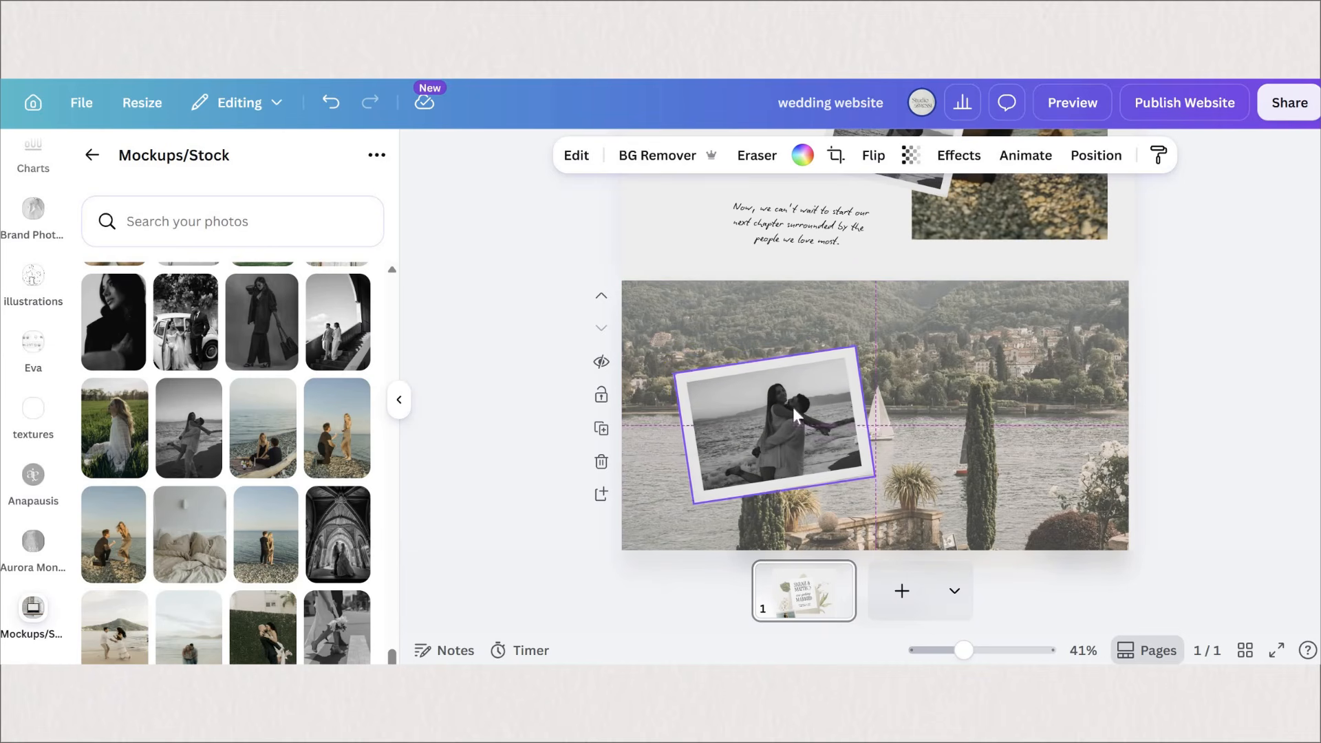
scroll(431, 358, down, 2)
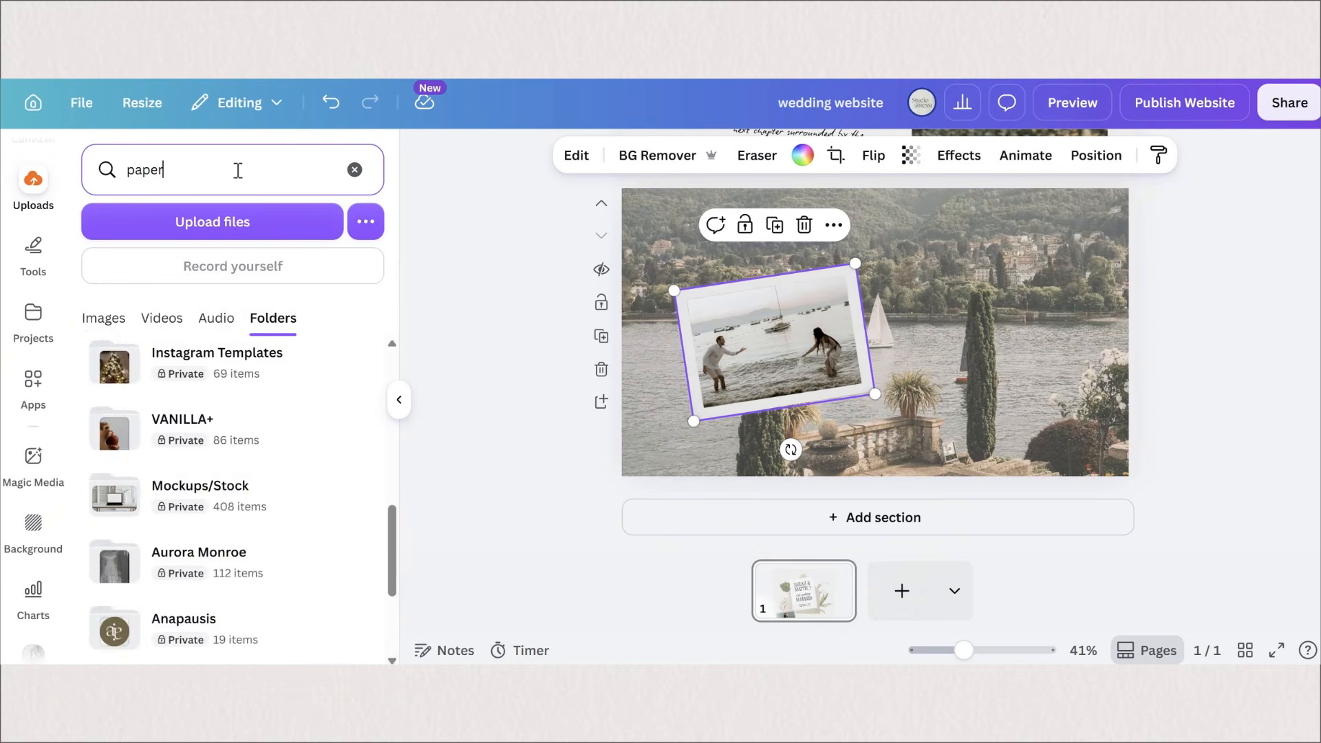
Search the elements for "paper", limit the results to graphics, and add the torn lined paper to the lake section
key(Return)
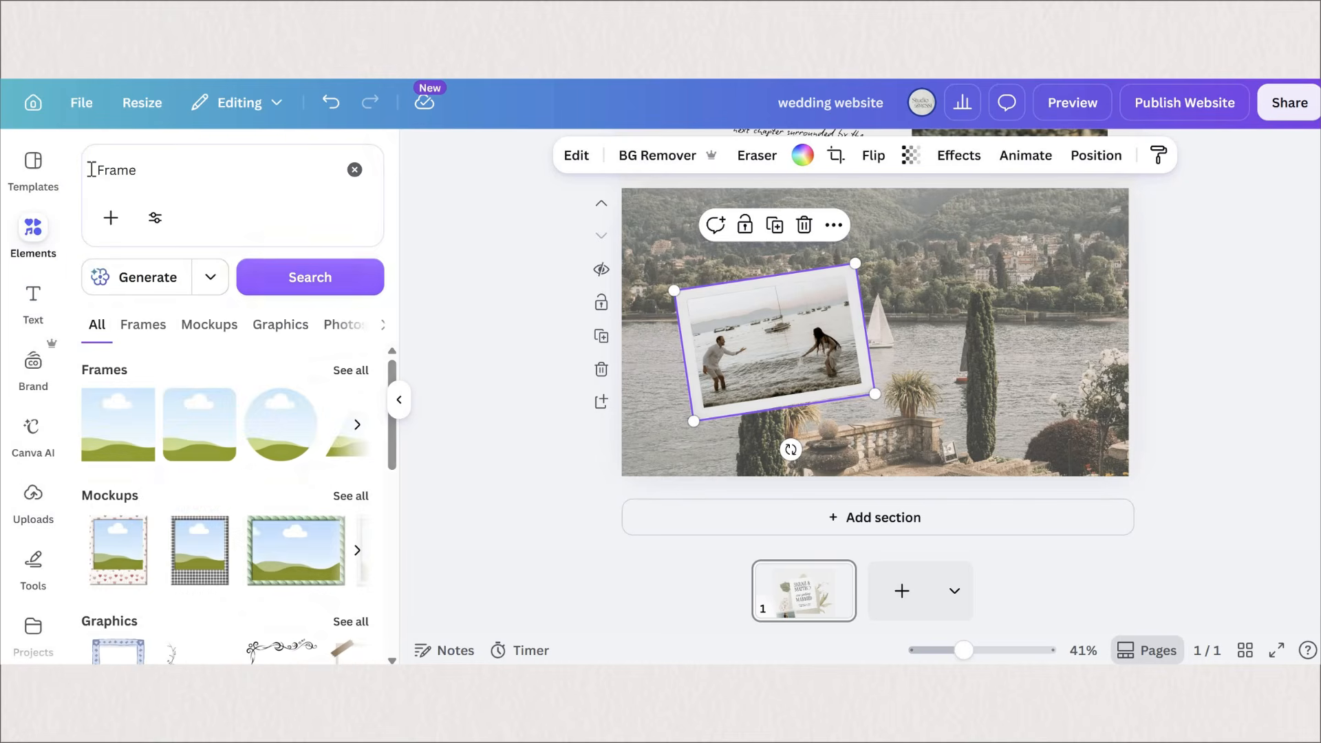
click(91, 169)
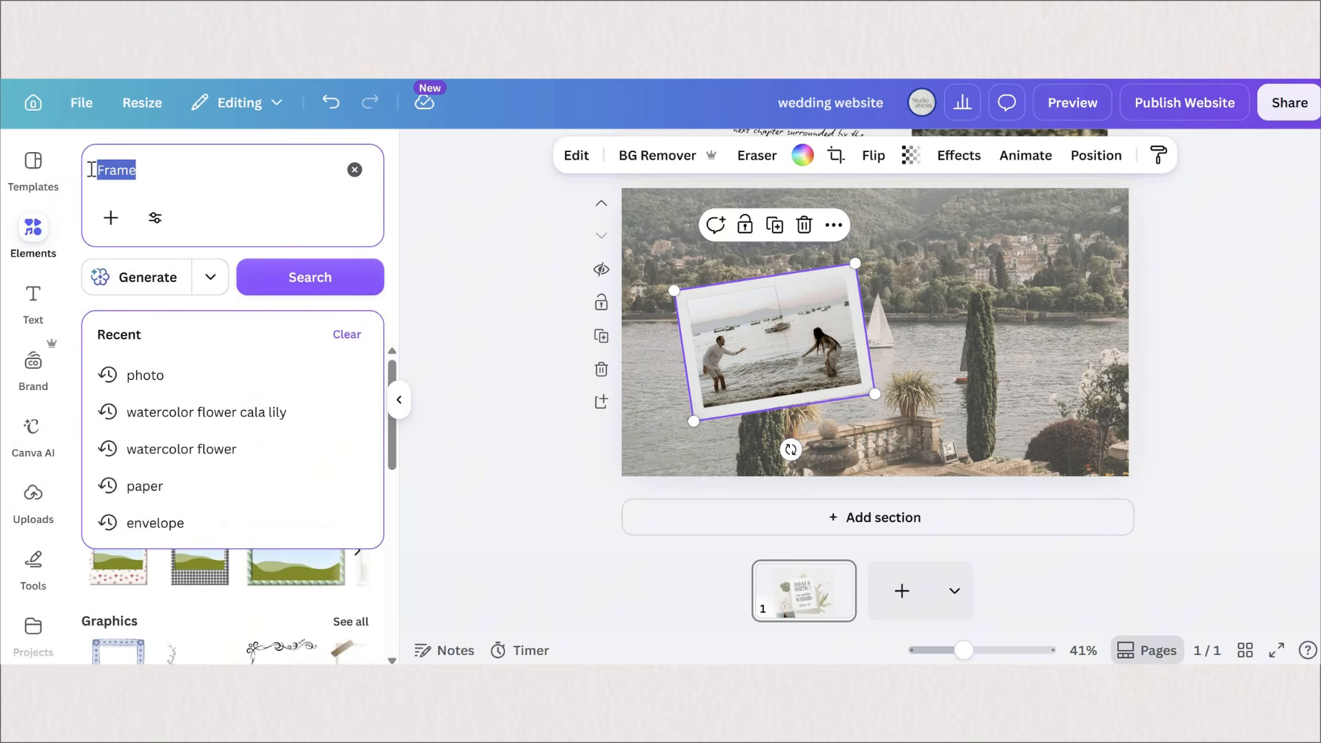
text(paper)
key(Return)
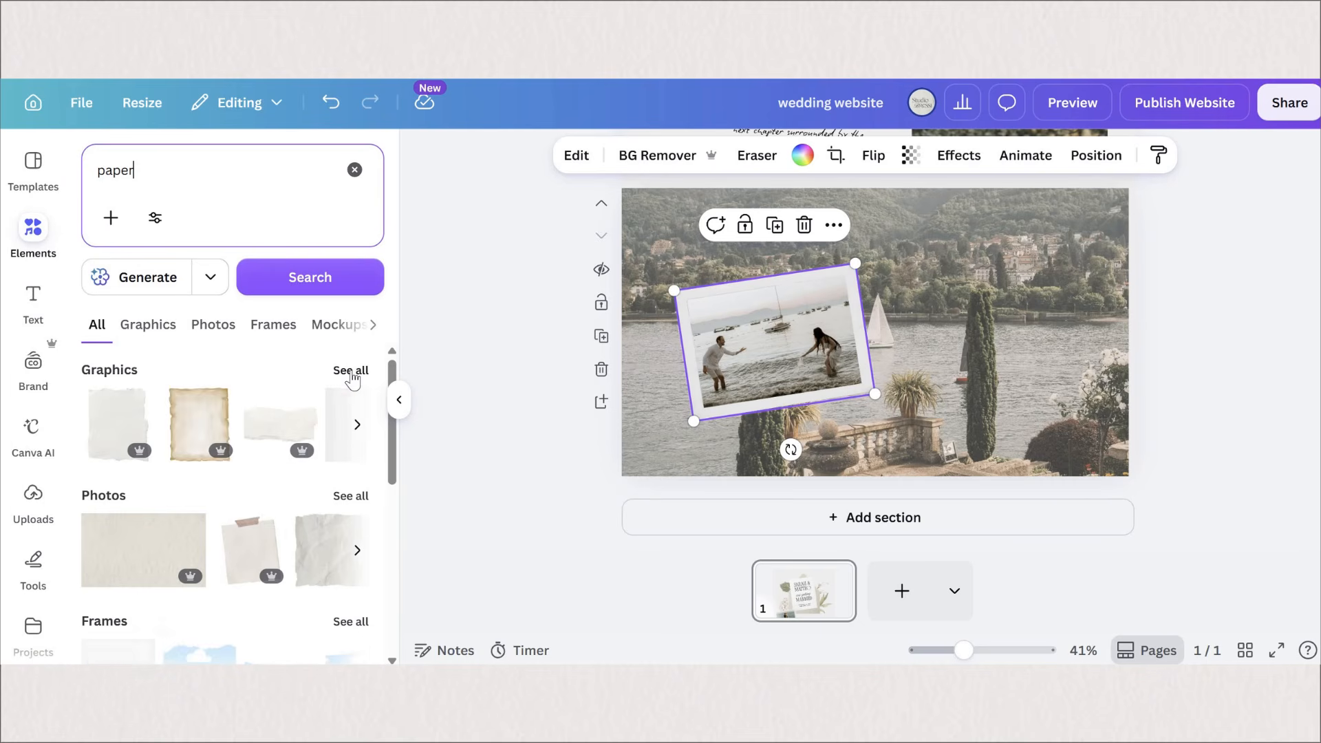
scroll(220, 550, down, 10)
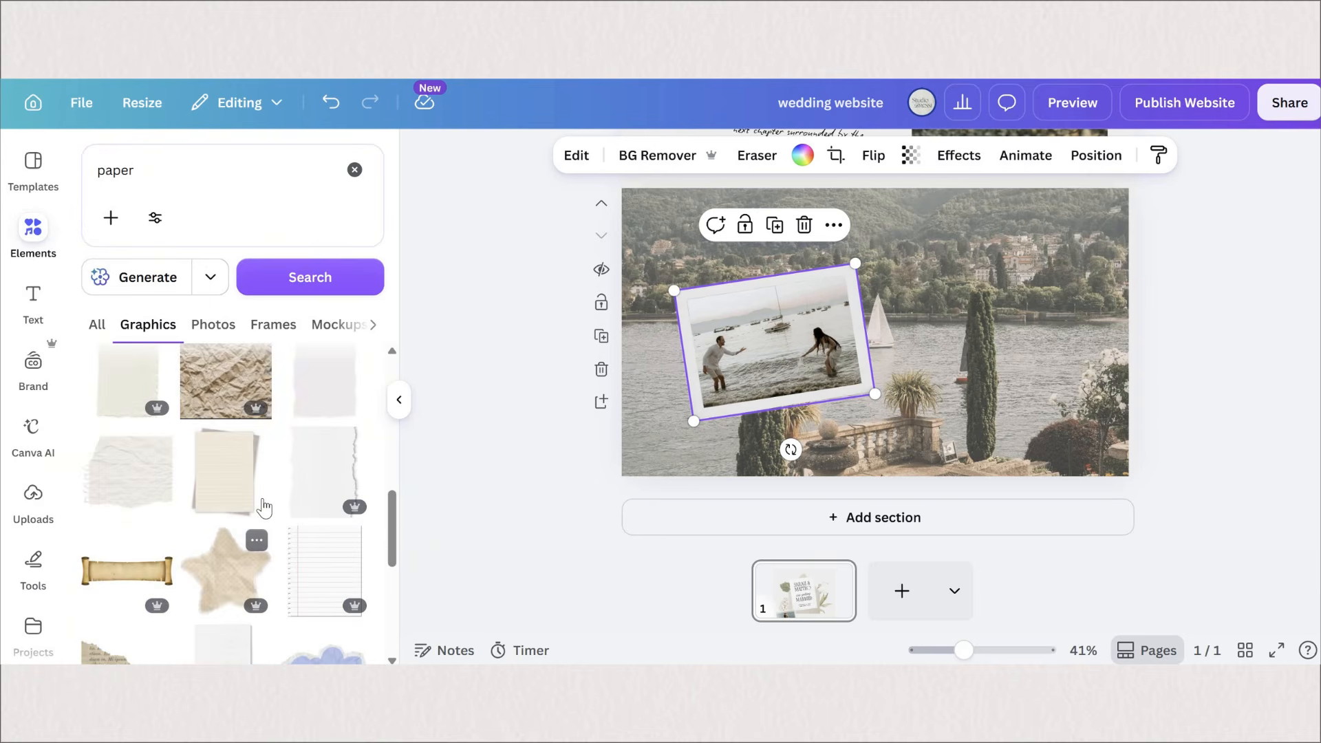
drag(226, 475, 264, 444)
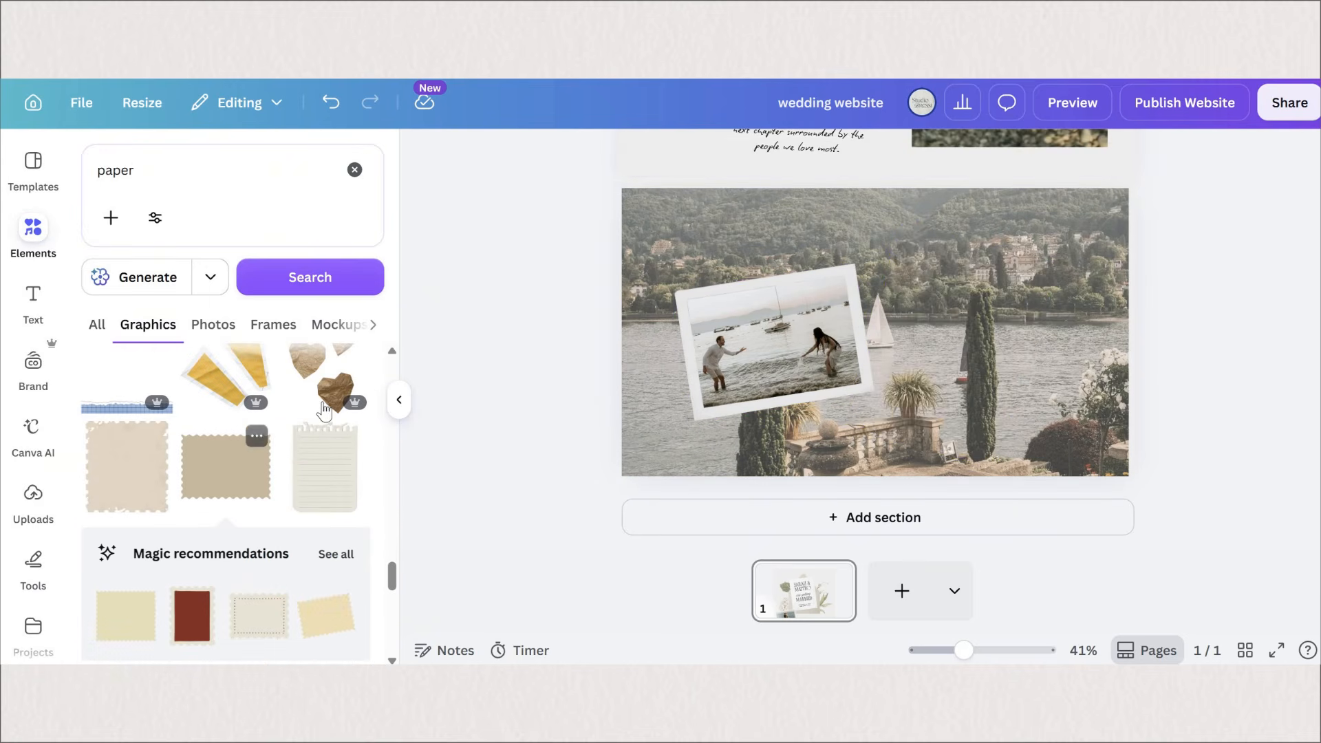
scroll(300, 517, down, 3)
scroll(300, 518, down, 4)
click(225, 543)
Shrink the torn lined paper, tilt it clockwise, and position it to the right of the framed photo
drag(724, 217, 791, 277)
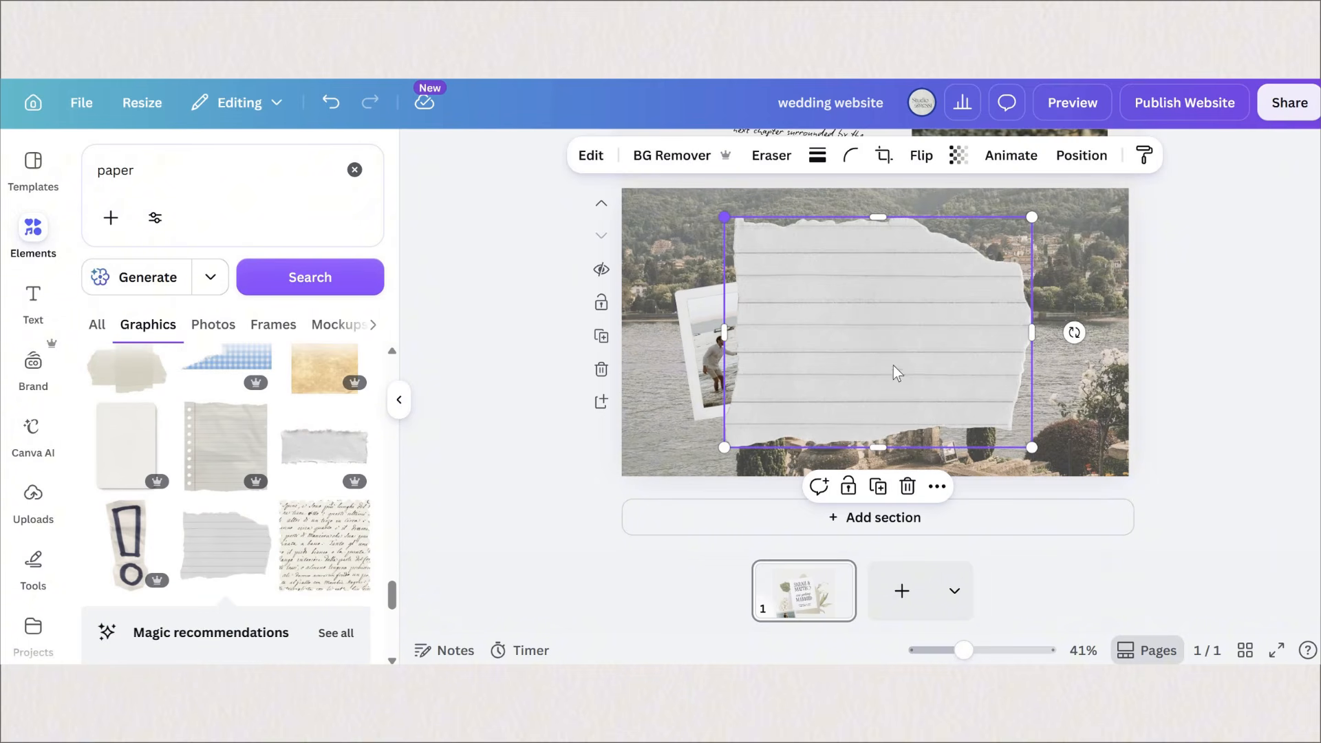
drag(725, 217, 796, 274)
drag(915, 358, 977, 333)
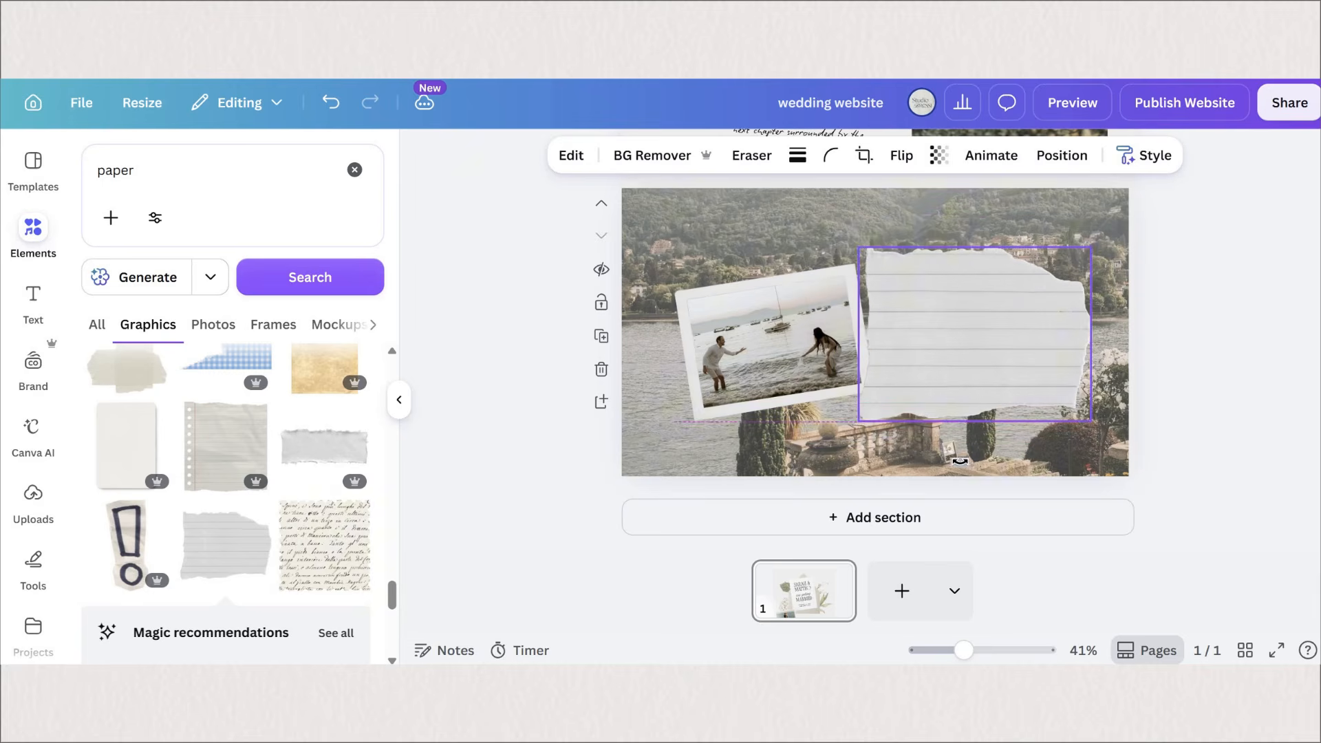
drag(973, 455, 996, 507)
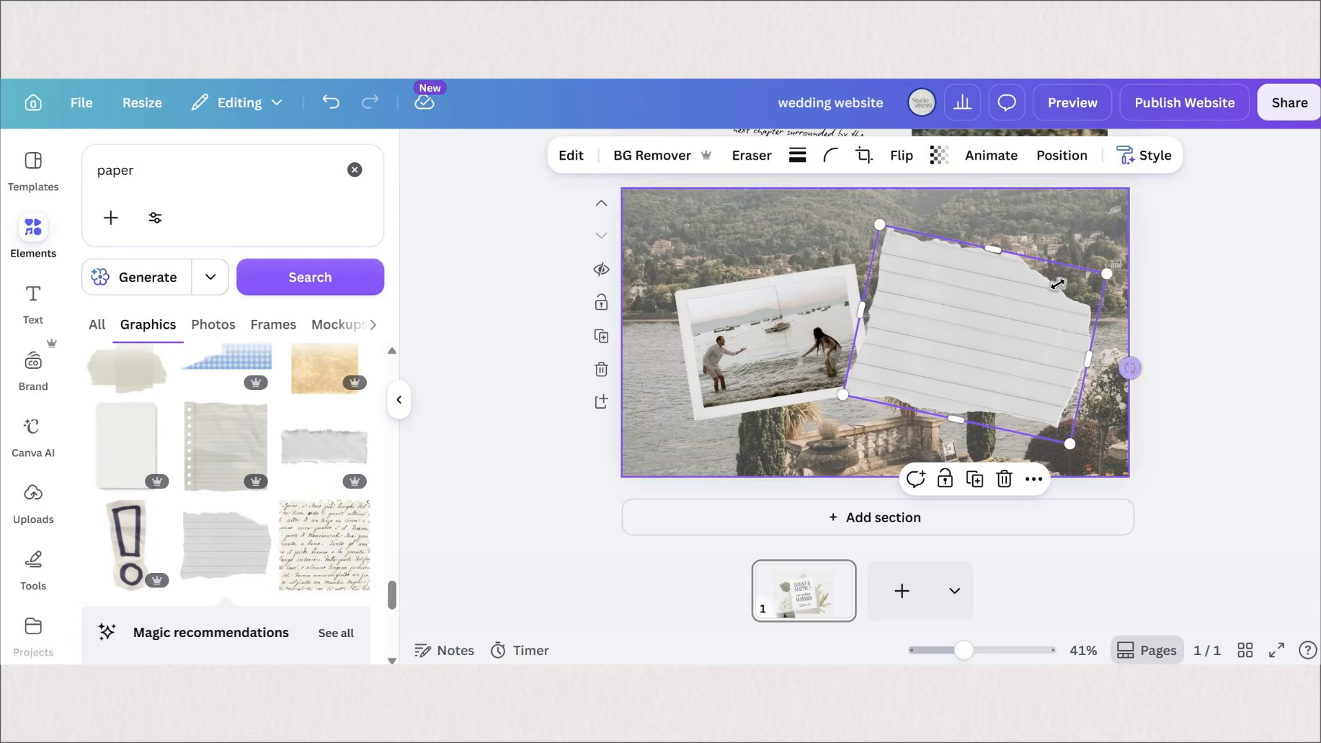
drag(1106, 273, 1063, 292)
drag(993, 413, 1006, 431)
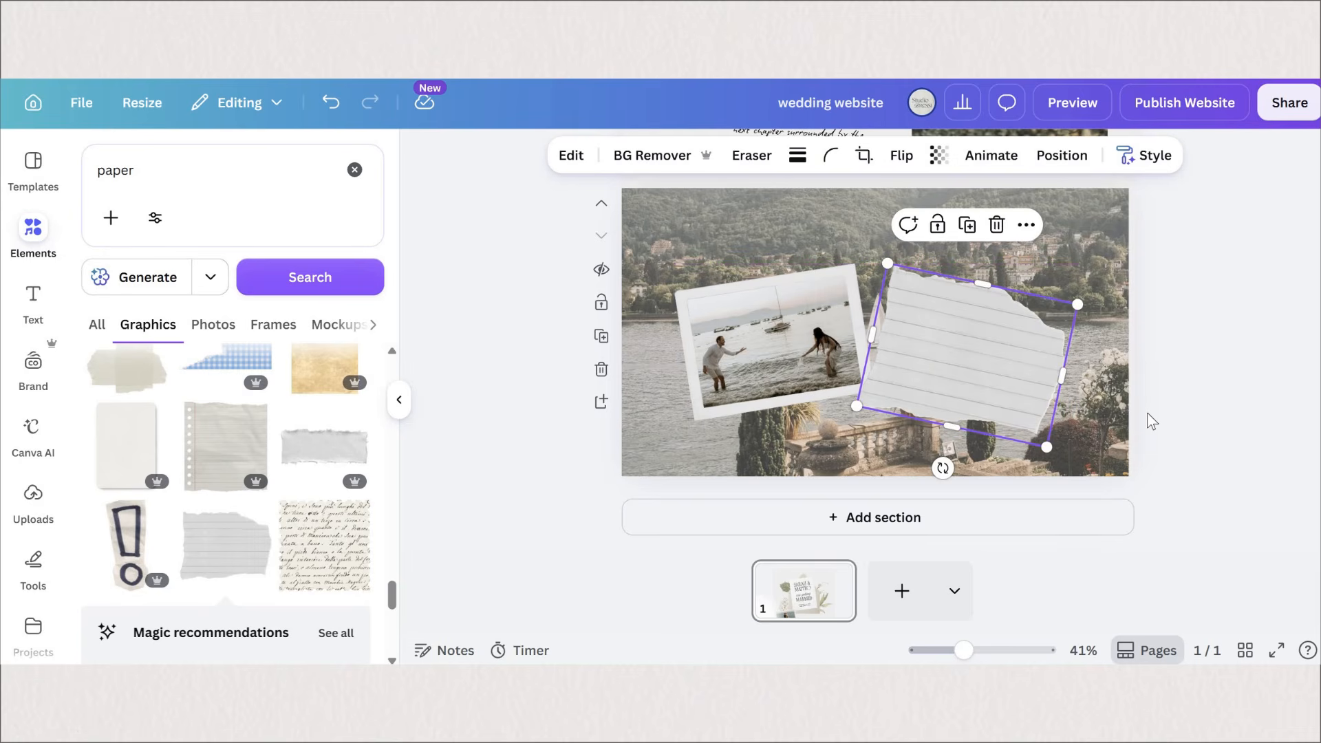
Place "Join us for a weekend of celebration, beauty, and love in the breathtaking scenery of Lake Como." and the couple's names on the torn paper
scroll(1153, 421, up, 11)
scroll(1152, 421, down, 10)
click(965, 333)
click(1090, 375)
click(948, 323)
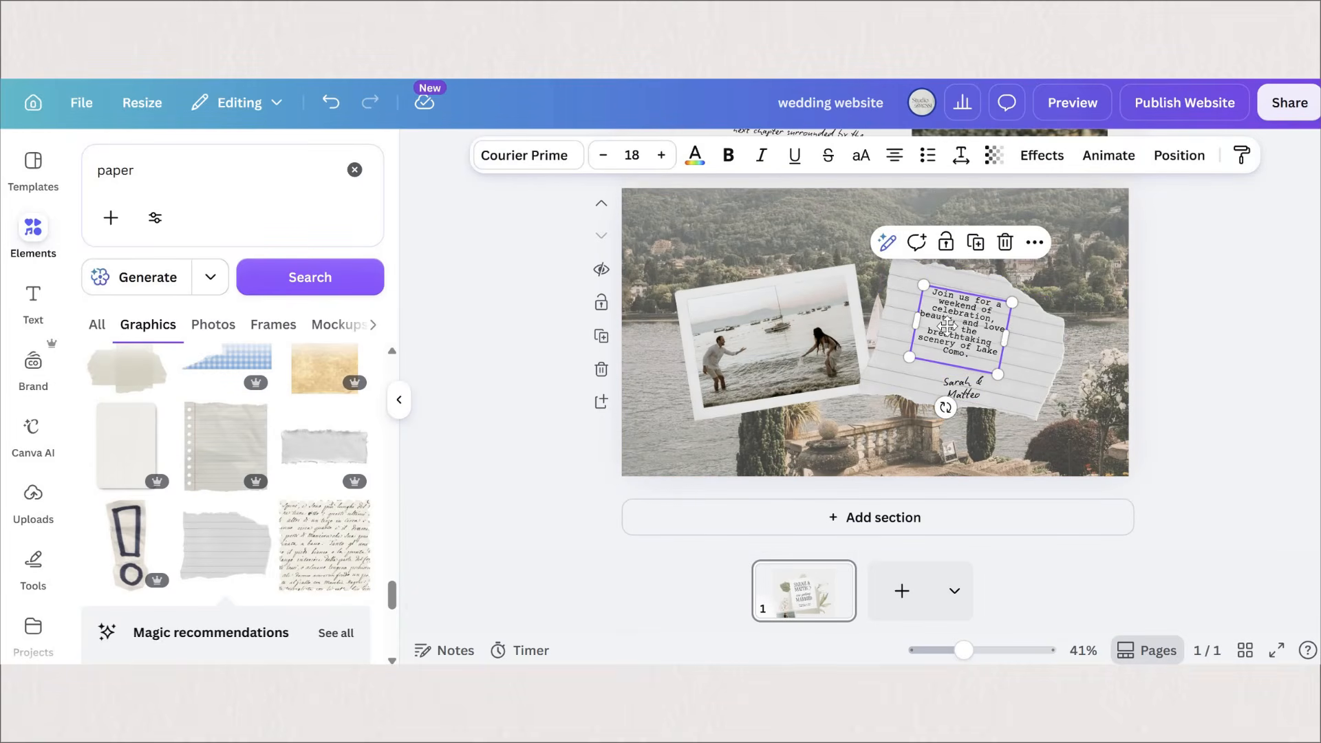
Widen the invitation text block, adjust its line spacing, and shift the signature with the couple's names to the paper's lower right
drag(998, 344, 1025, 344)
click(960, 155)
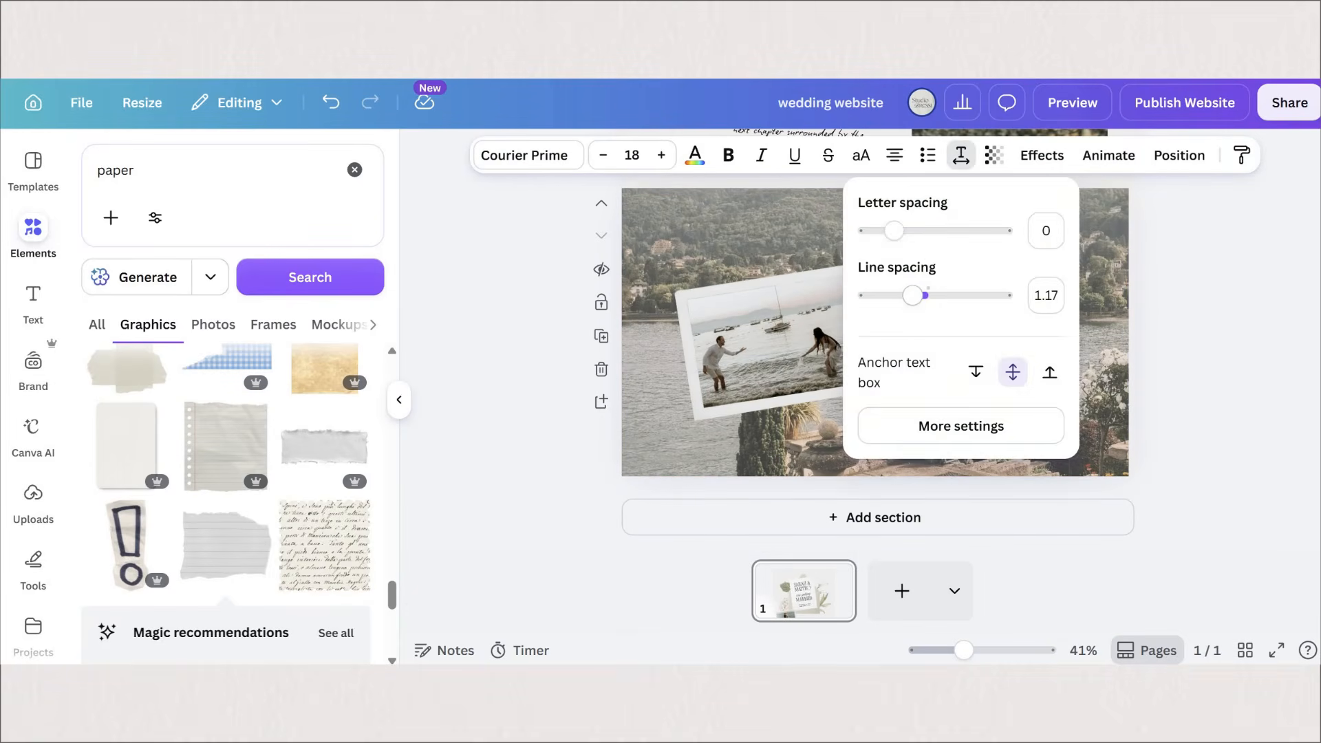
scroll(1056, 337, up, 4)
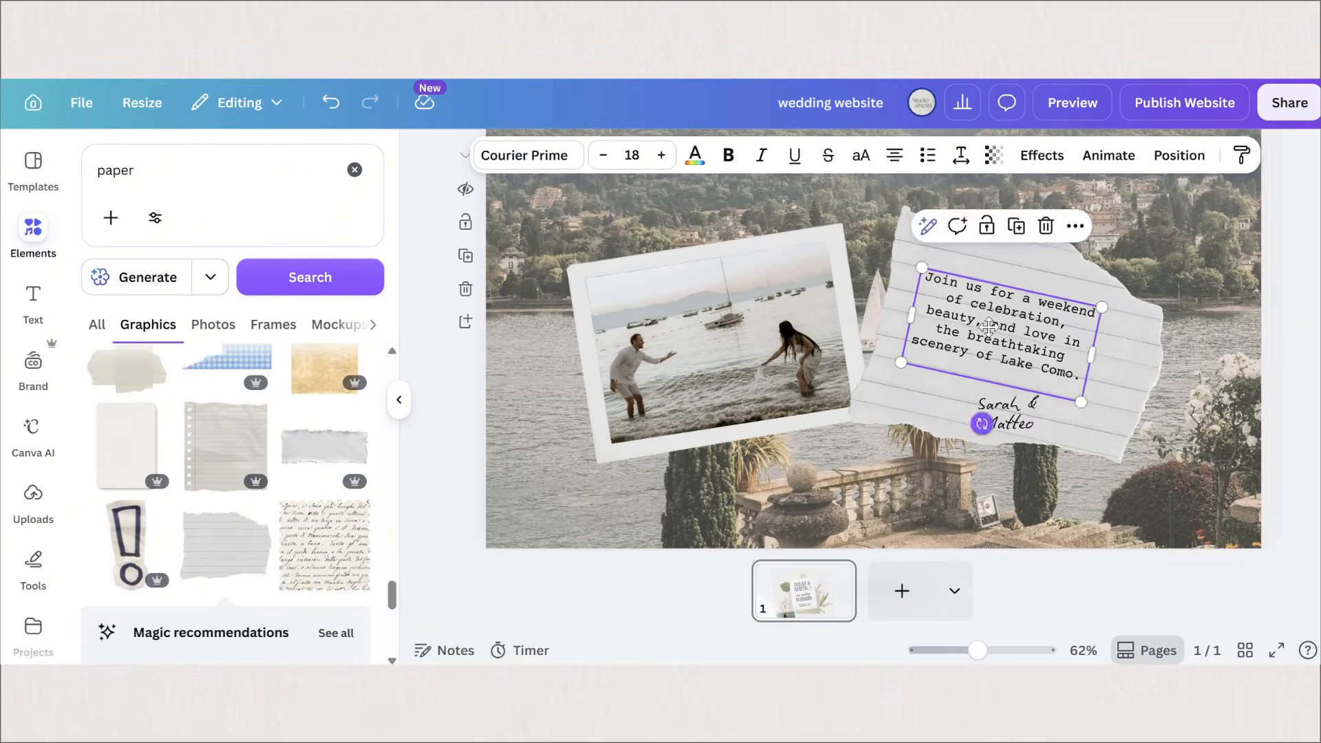
click(887, 385)
scroll(734, 526, down, 1)
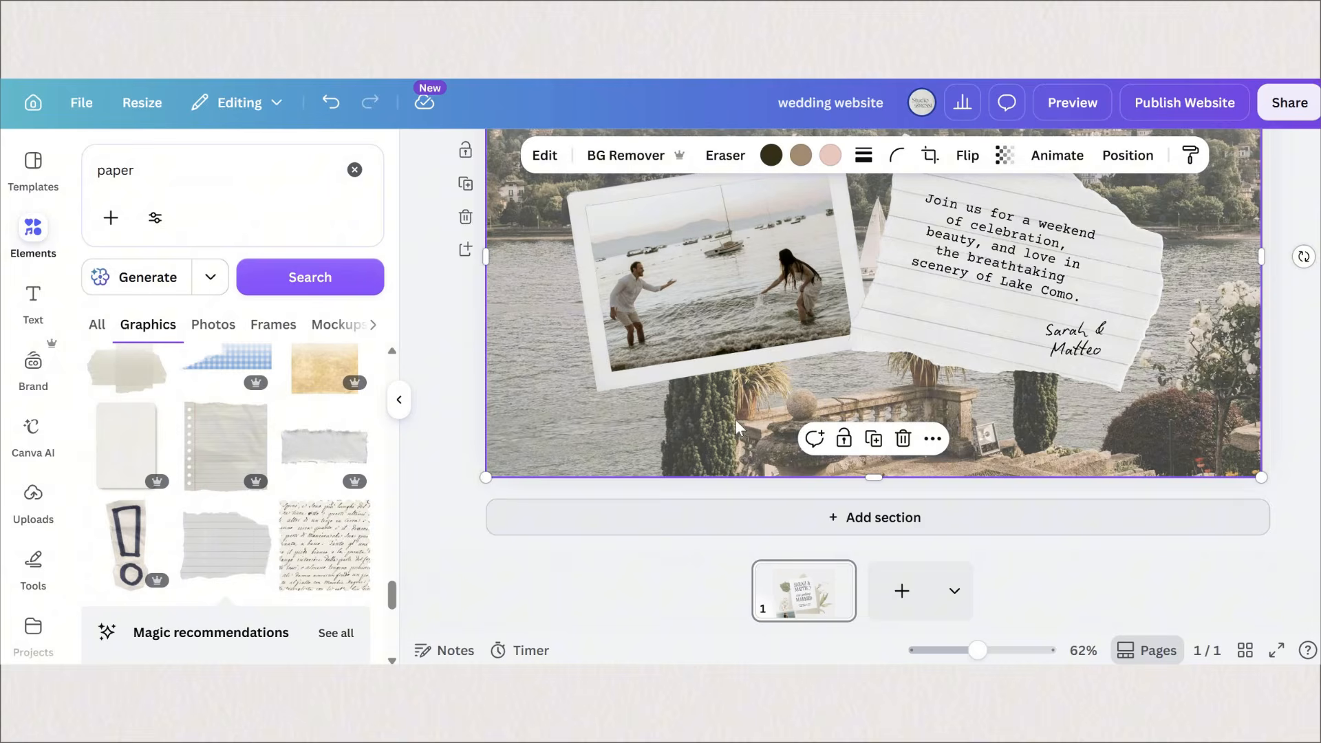
Add a new section below the lake photo and place the heading "WEDDING" in its upper-left area
click(877, 517)
key(t)
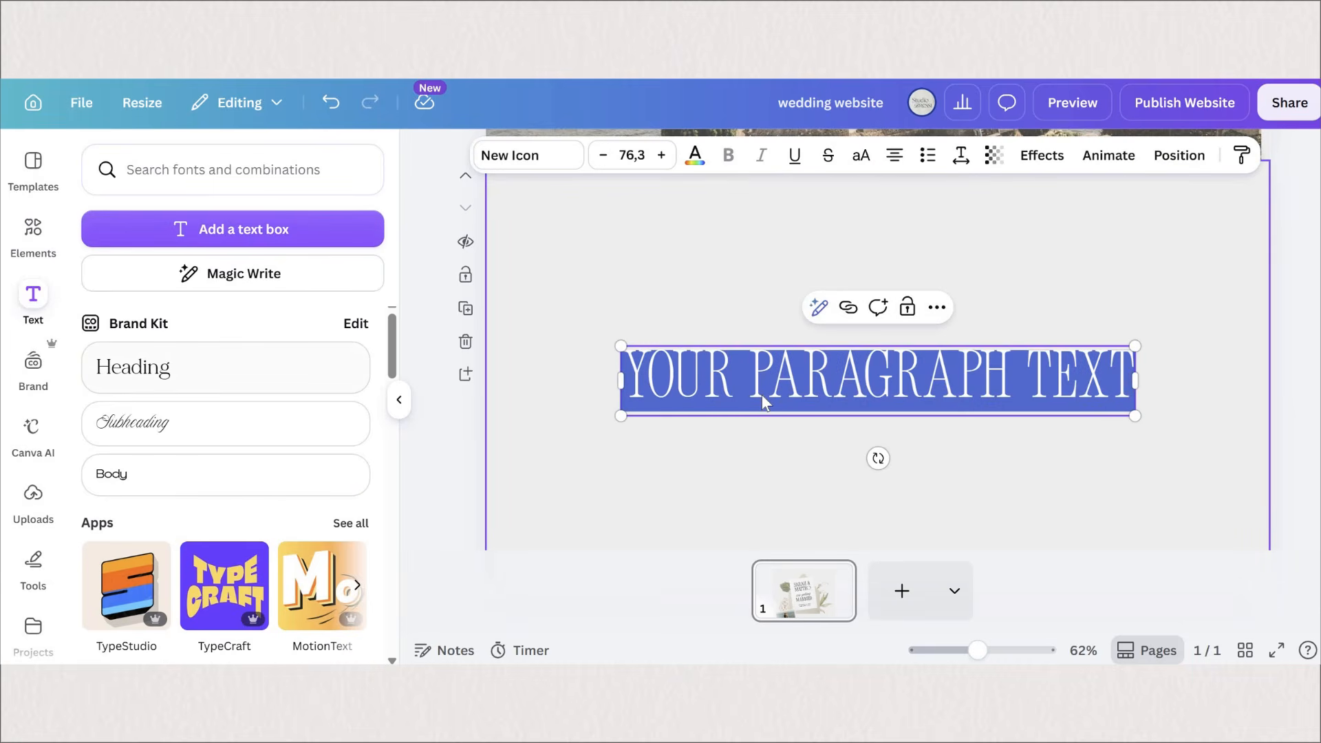
text(WEDDING)
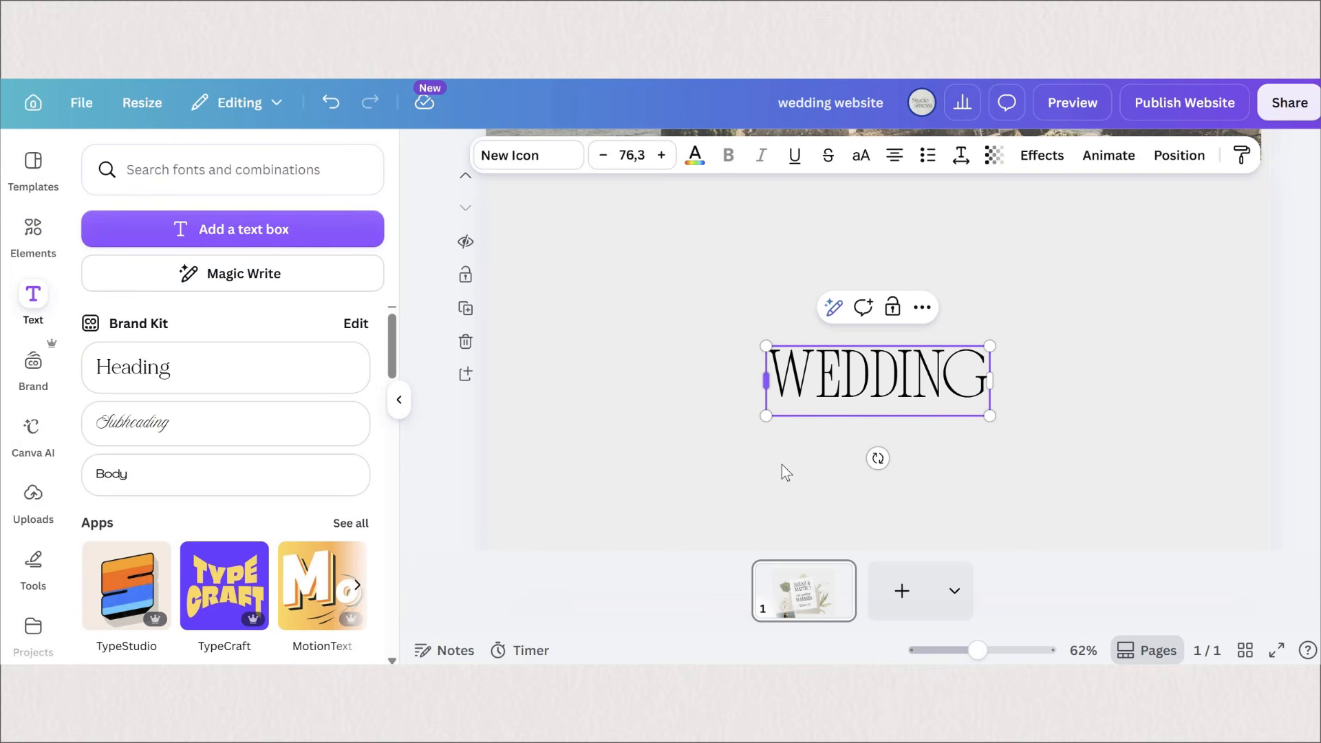
drag(894, 406, 705, 355)
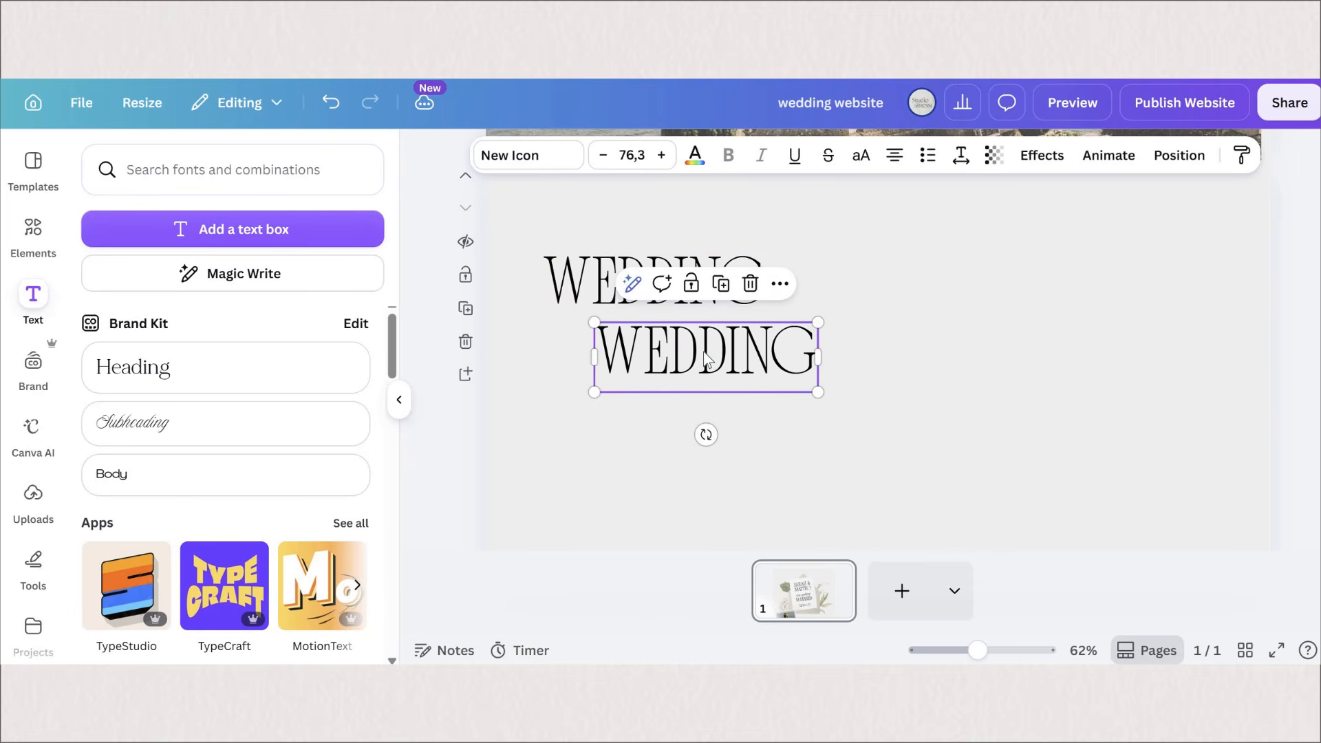
Turn copies of the "WEDDING" heading into "WEEKEND" just beneath it and "ITINERARY" further down
double_click(705, 352)
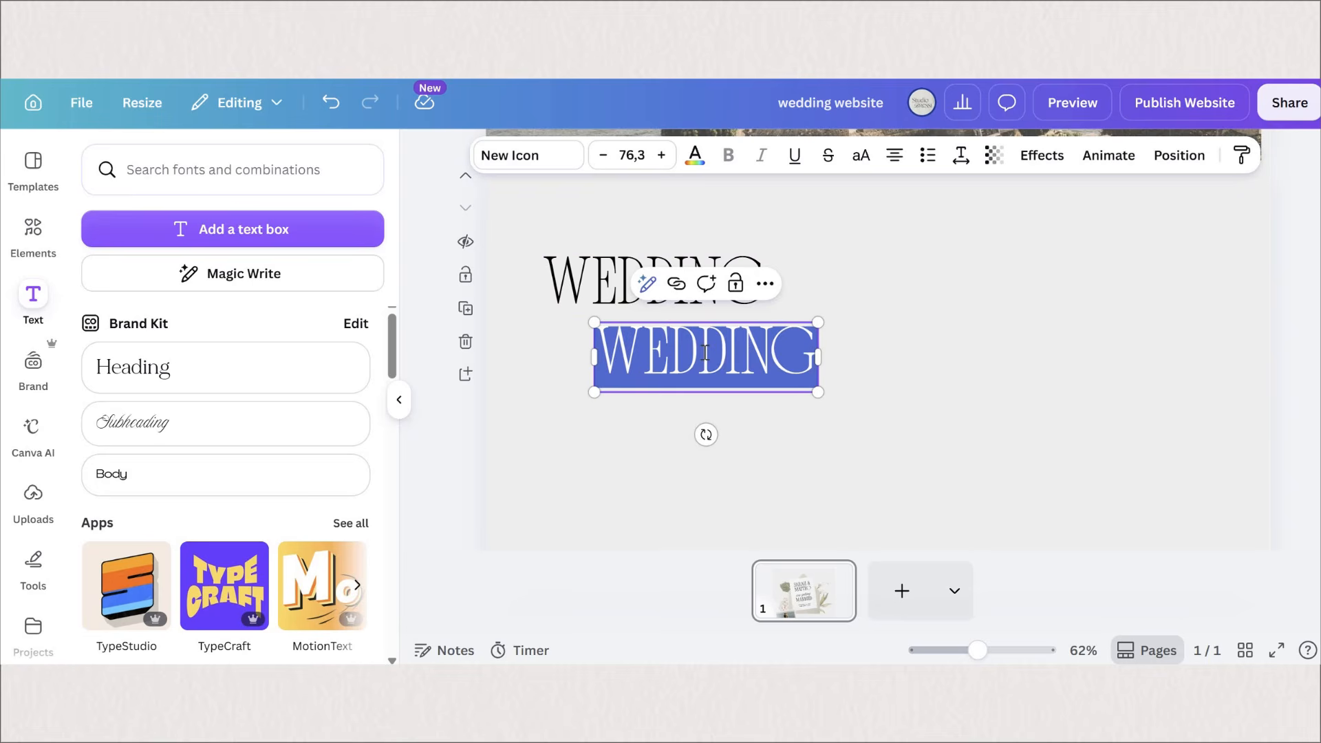
text(WEEKEND)
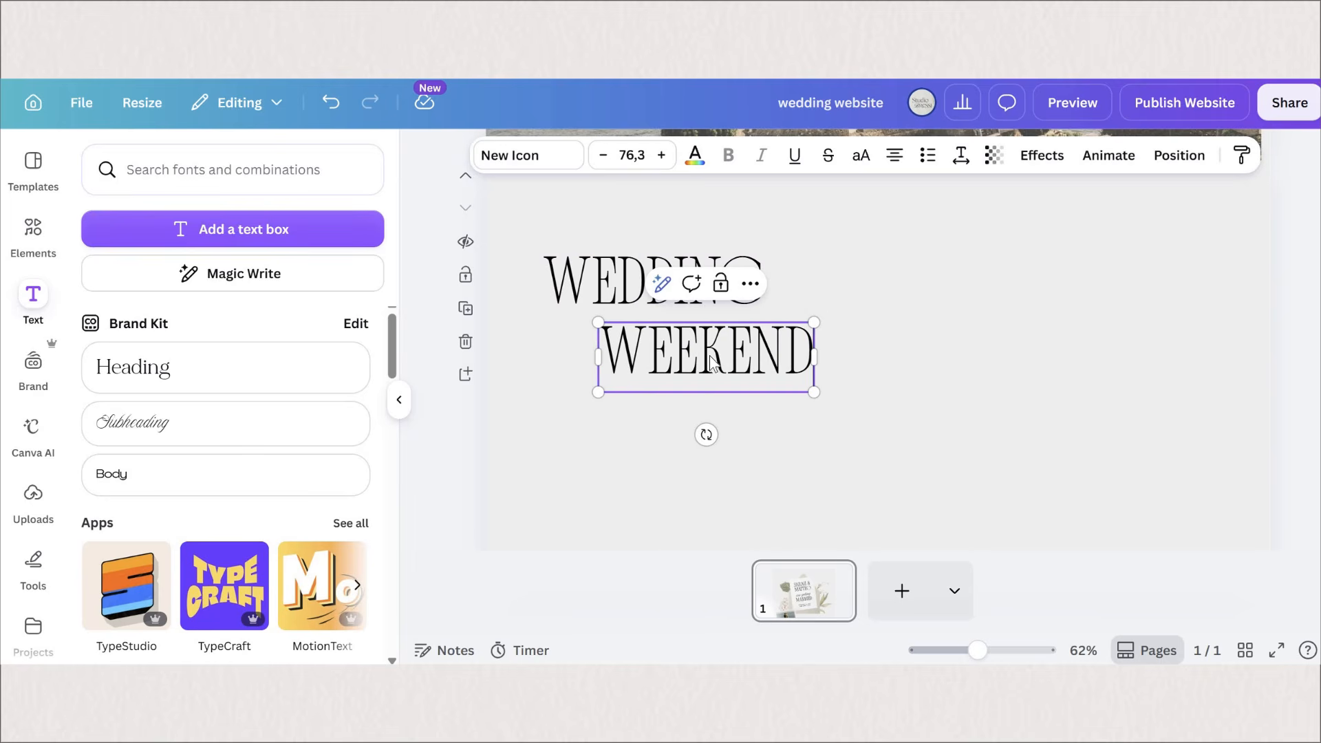
alt+drag(656, 345, 655, 494)
double_click(655, 492)
text(ITINERARY)
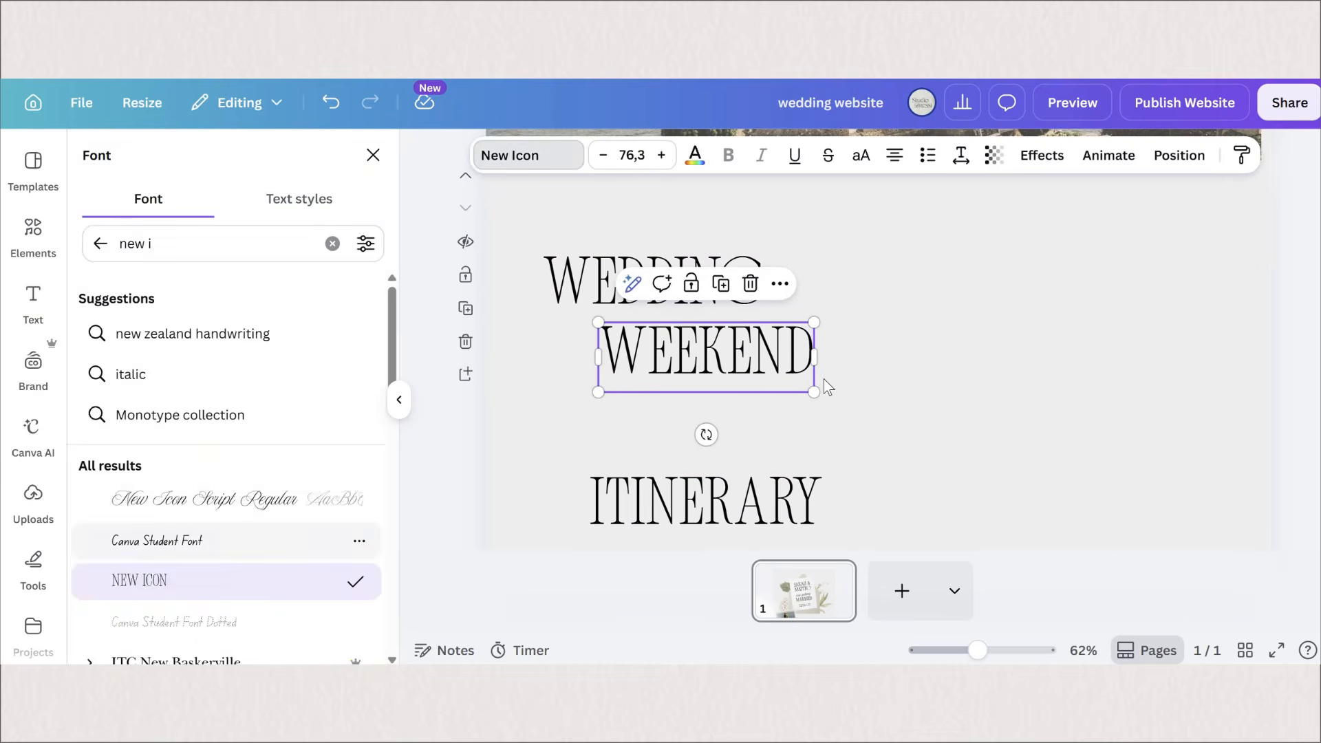
Set "weekend" in the New Icon Script Regular font and tuck it closely under "WEDDING", slightly to the right
click(207, 501)
drag(695, 339, 711, 319)
click(860, 378)
Extend the itinerary section's height downward and shift "ITINERARY" slightly down and to the left
scroll(860, 377, down, 2)
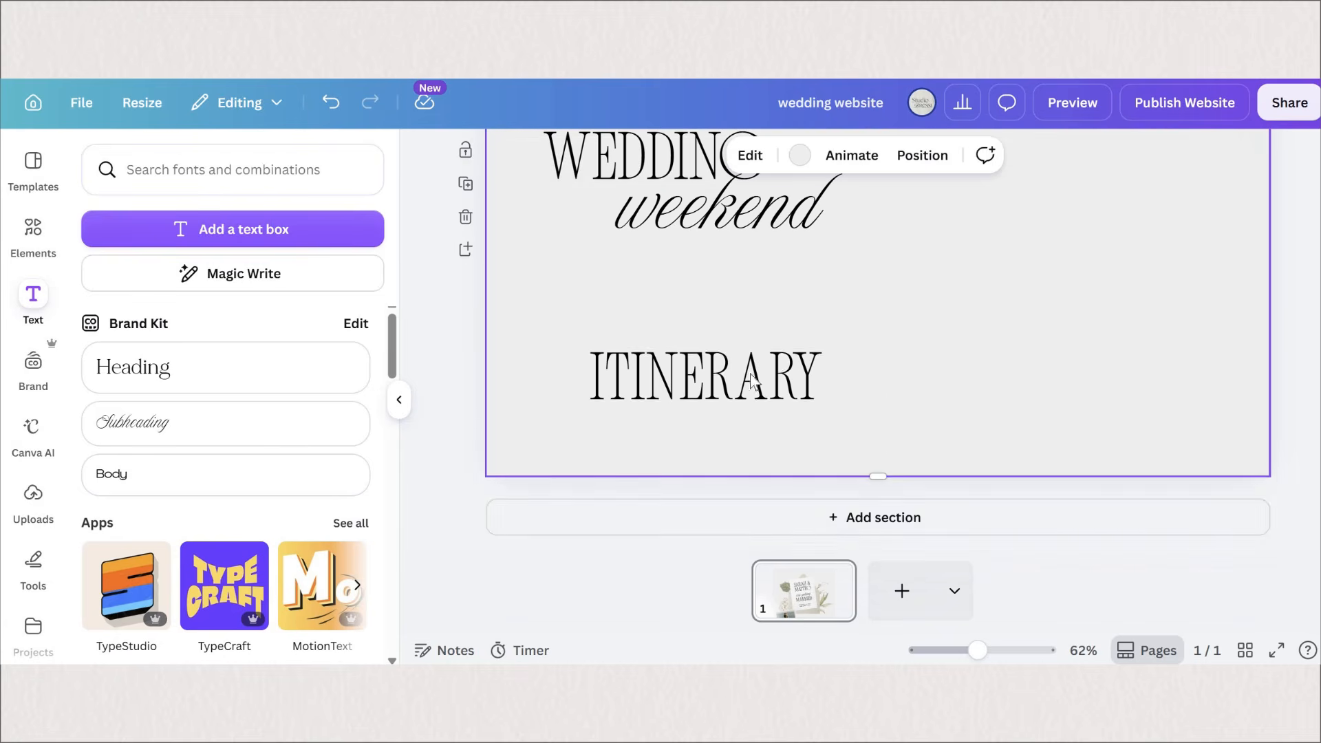
drag(875, 475, 876, 548)
drag(704, 378, 681, 398)
Add the three-day schedule text beside the headings, covering Friday's Welcome Dinner, Saturday's Wedding Day, and Sunday's Farewell Brunch
click(949, 365)
text(Friday, September 25 – Welcome Dinner Time: 6:00 PM Location: Villa Melzi Gardens, Bellagio  Join us for a relaxed evening of Italian cuisine, local wine, and lakeside views to kick off the weekend.  Saturday, September 26 – Wedding Day Ceremony: 4:30 PM Reception to follow Venue: Villa Pizzo, Lake Como Dress Code: Formal Attire  Sunday, September 27 – Farewell Brunch Time: 10:30 AM – 12:30 PM Location: Grand Hotel Tremezzo Garden Terrace  Before we say "arrivederci," enjoy a relaxed morning with us, filled with coffee, pastries, and goodbyes.)
click(874, 357)
scroll(1046, 324, up, 1)
click(1047, 323)
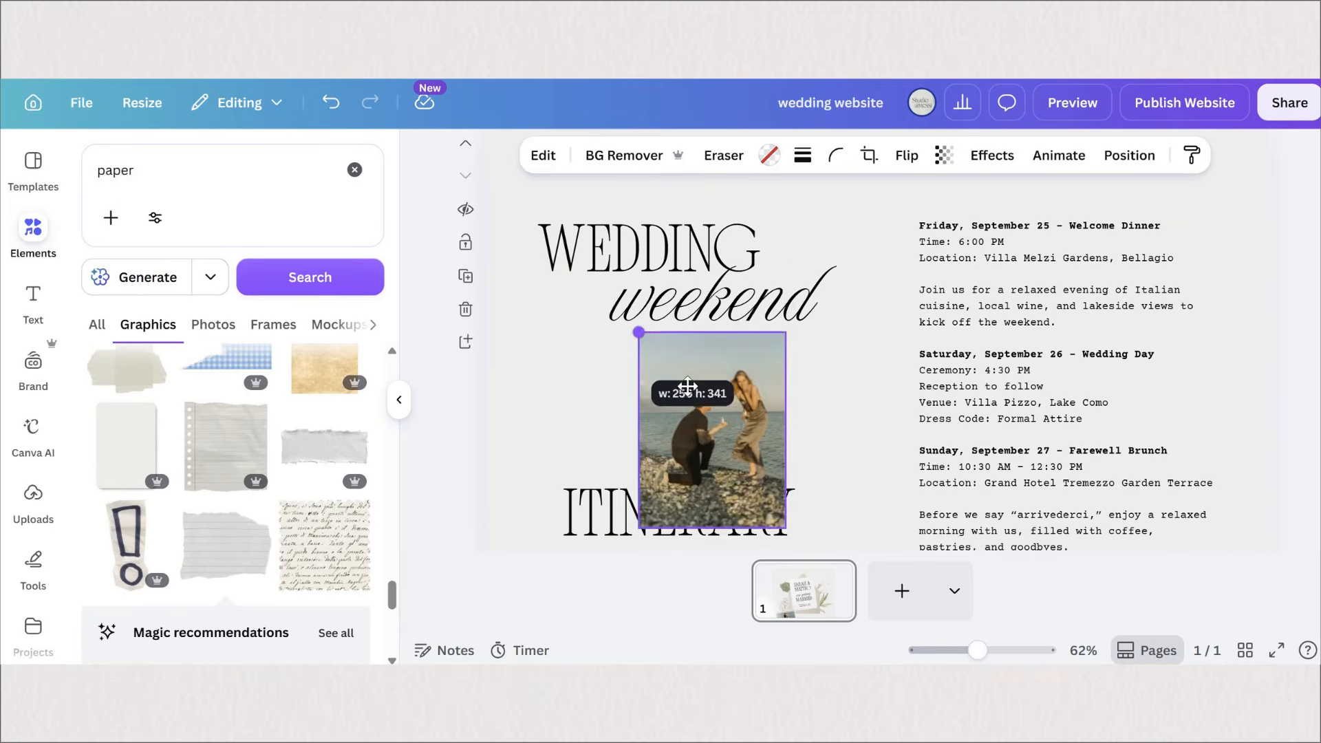
Fill the space between "weekend" and "ITINERARY" with a wide black-and-white wedding photo layered behind the headings
drag(688, 372, 649, 354)
drag(612, 410, 537, 412)
drag(749, 410, 825, 407)
right_click(626, 406)
mouse_move(845, 344)
click(963, 434)
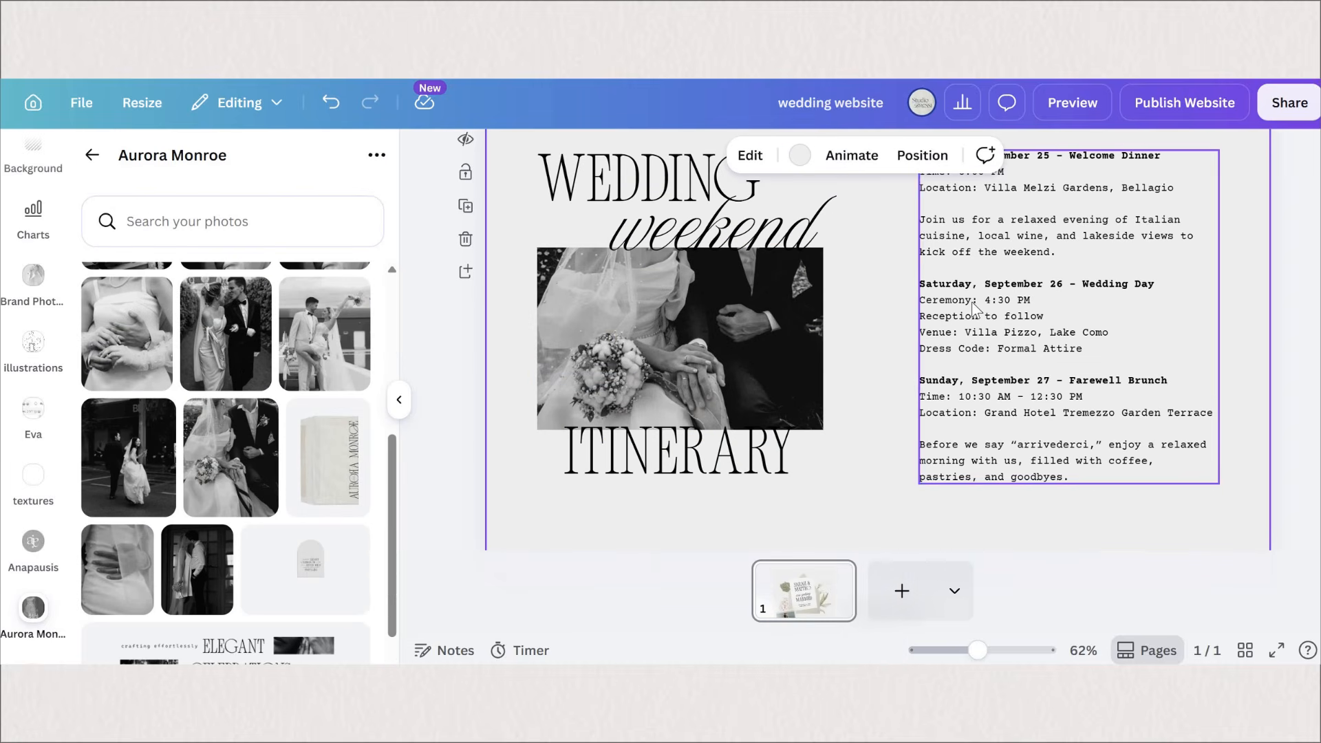
Preview the website in the mobile view and turn on Resize on mobile
click(1071, 103)
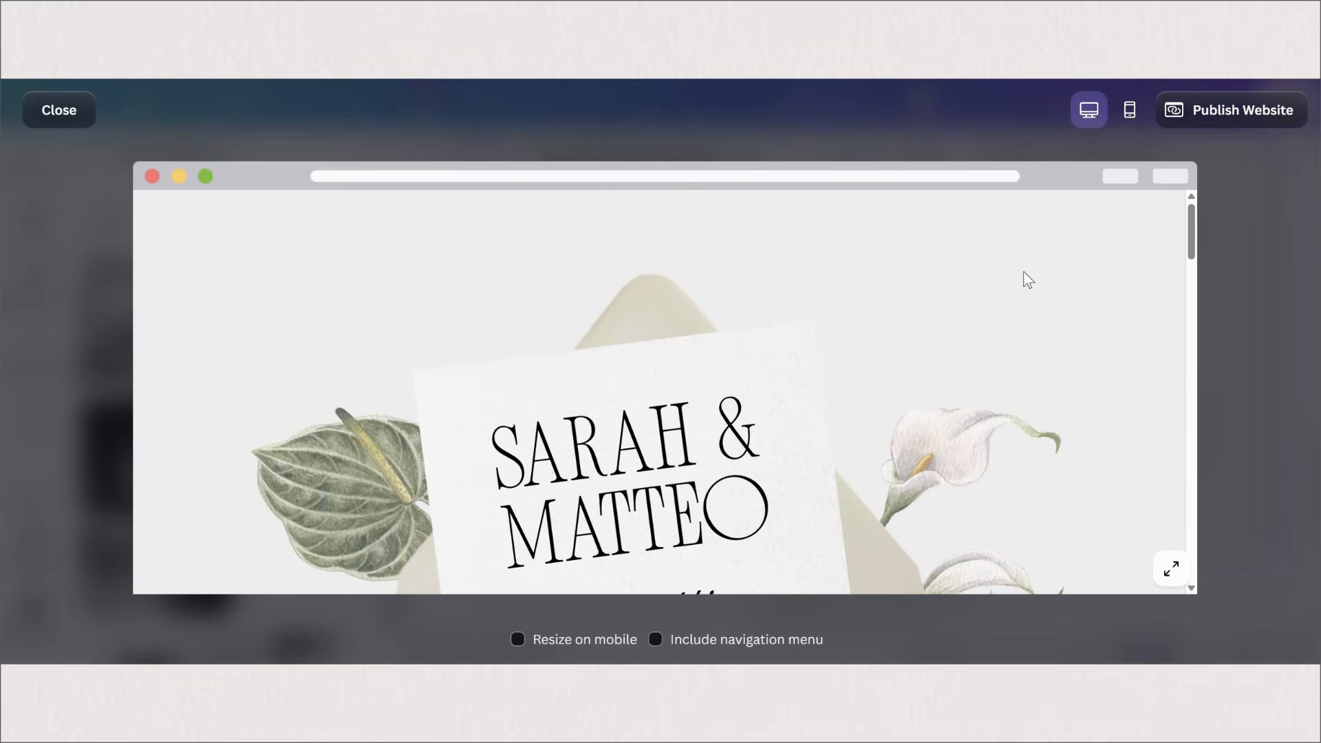
click(1129, 110)
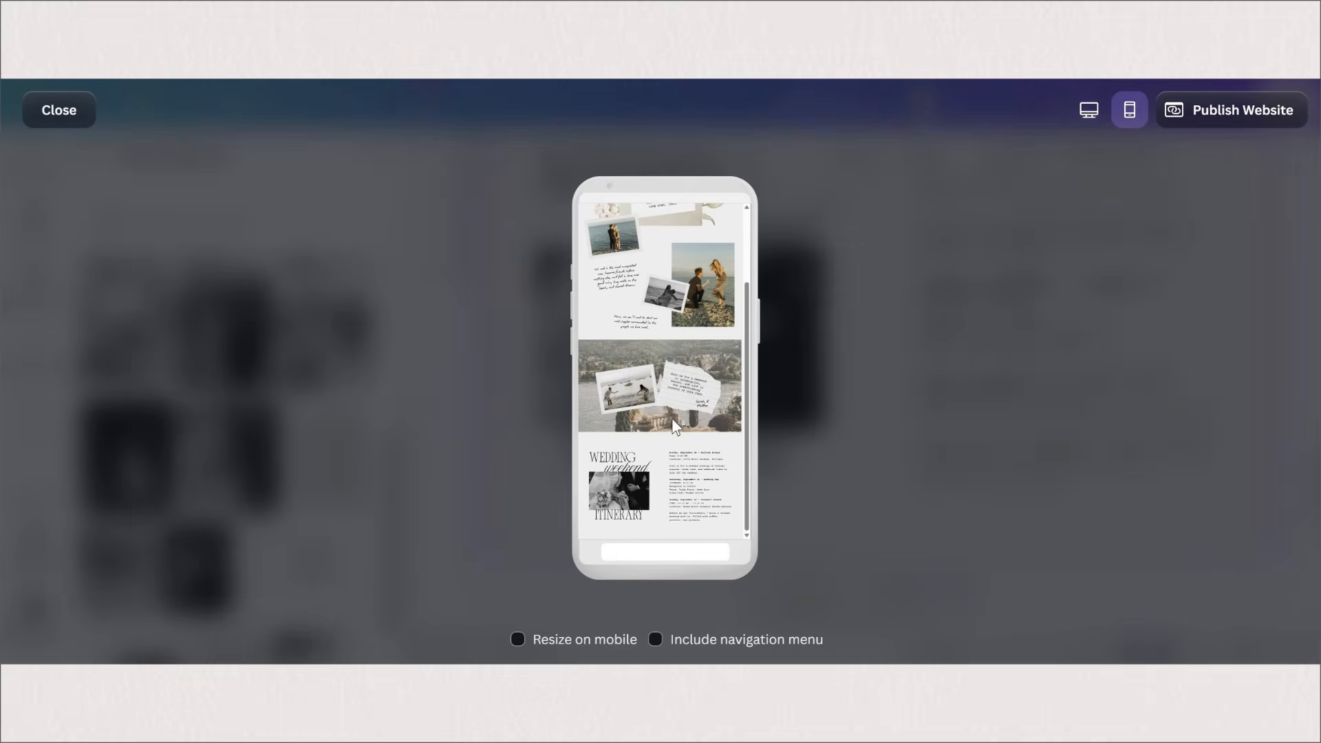
click(518, 639)
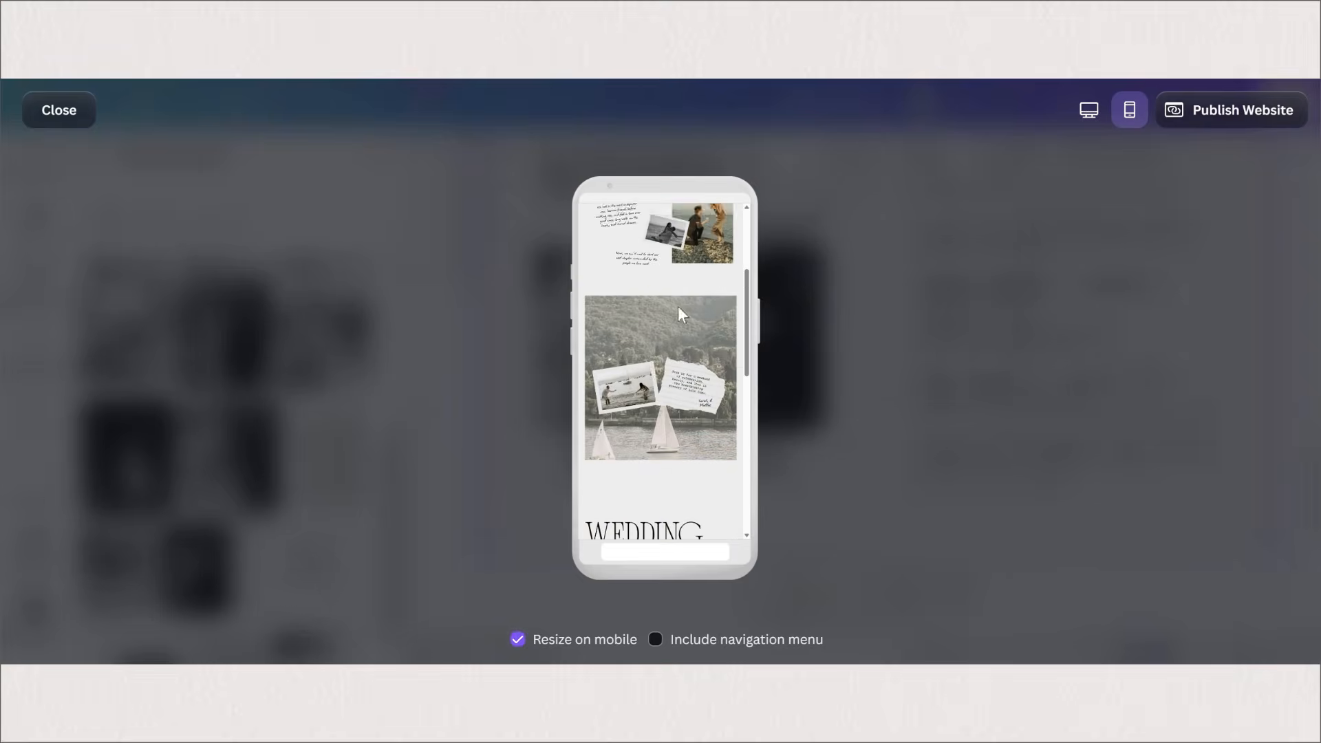
Examine how the lake section, itinerary headings, and schedule text stack in the mobile preview, and close it
scroll(678, 307, down, 5)
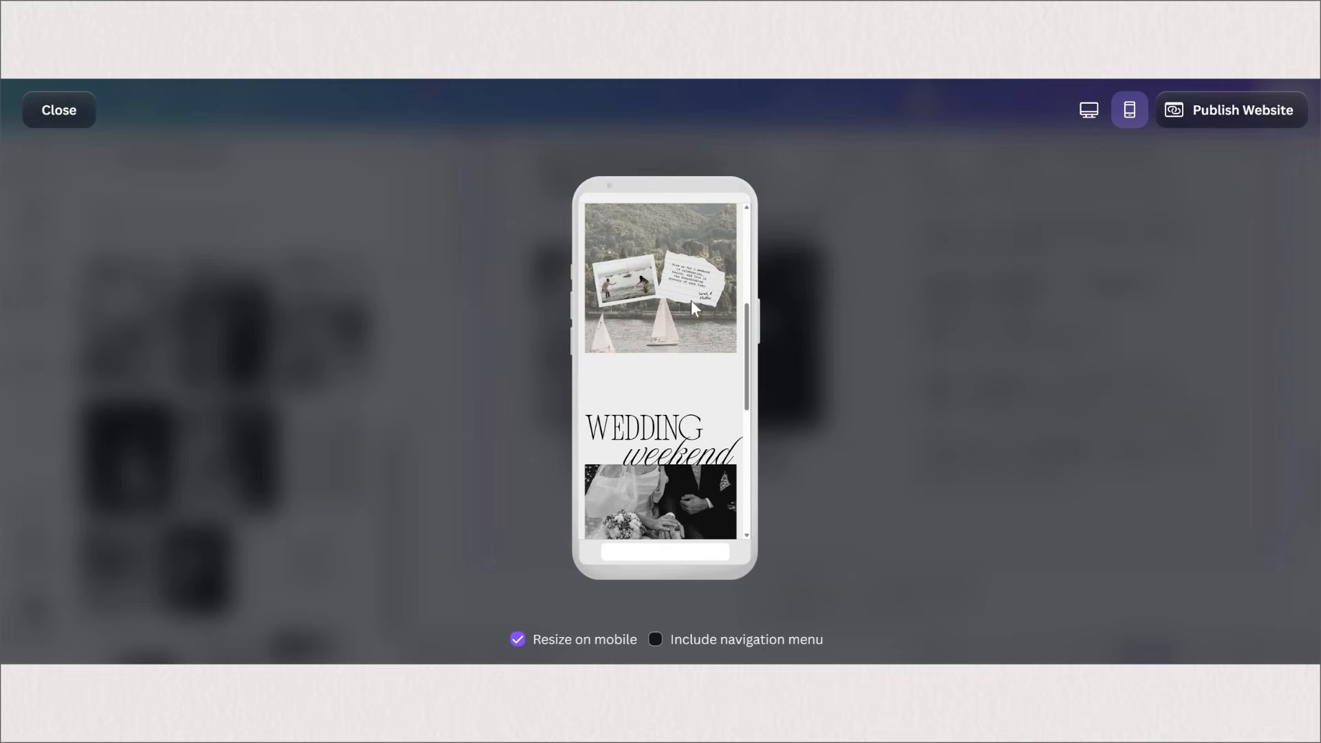
scroll(692, 305, down, 3)
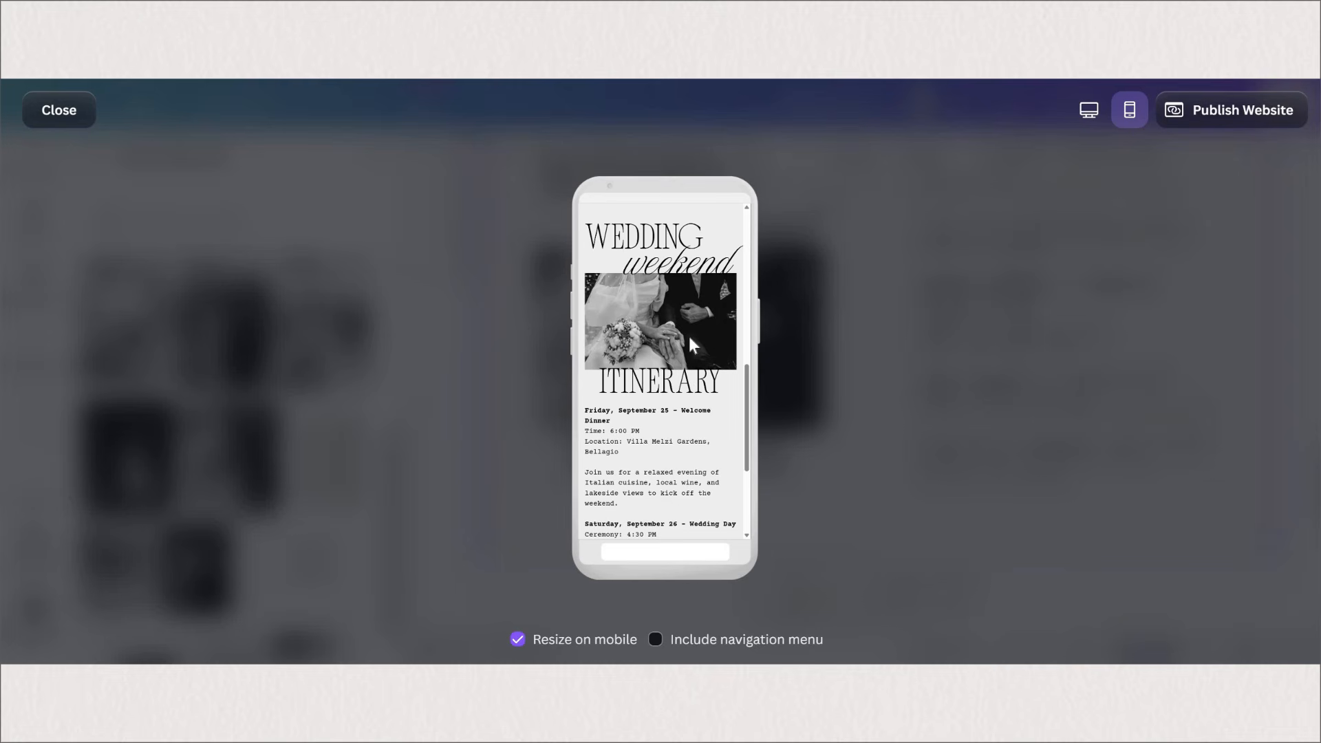
scroll(692, 344, down, 3)
key(Escape)
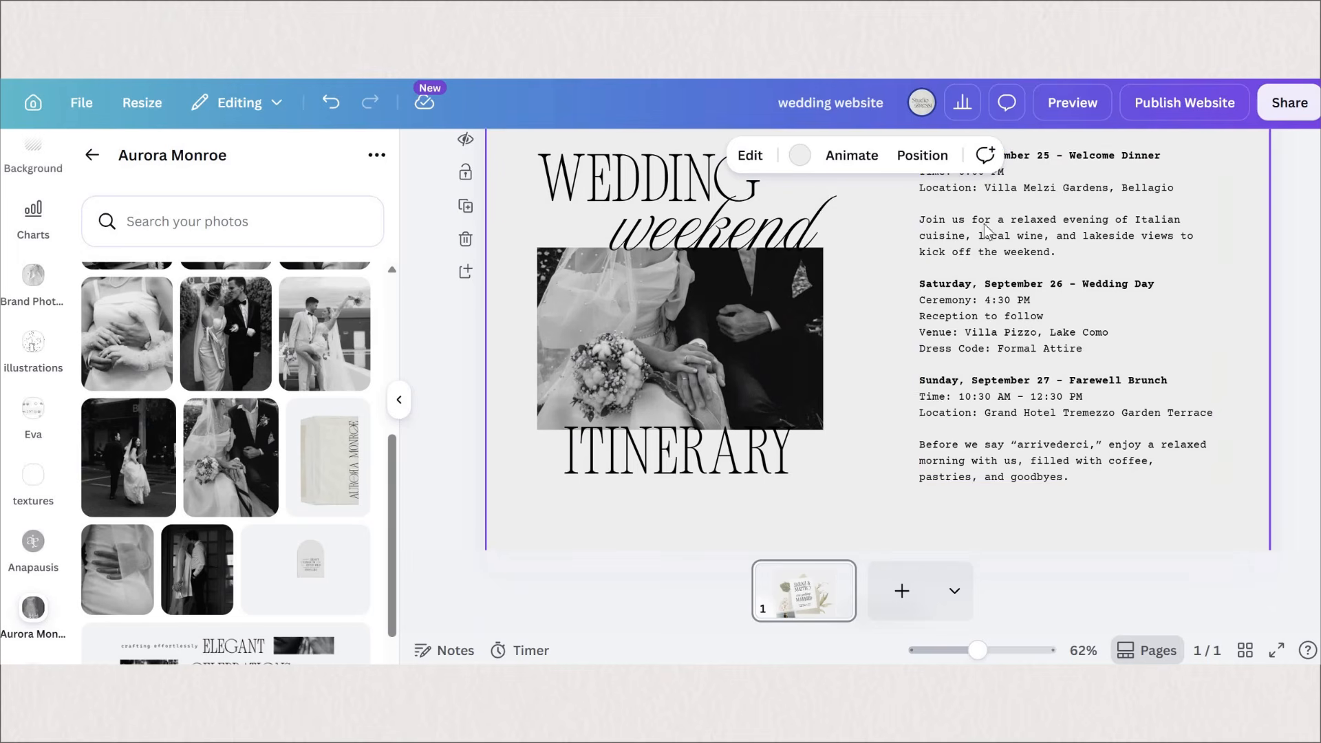
scroll(694, 385, up, 3)
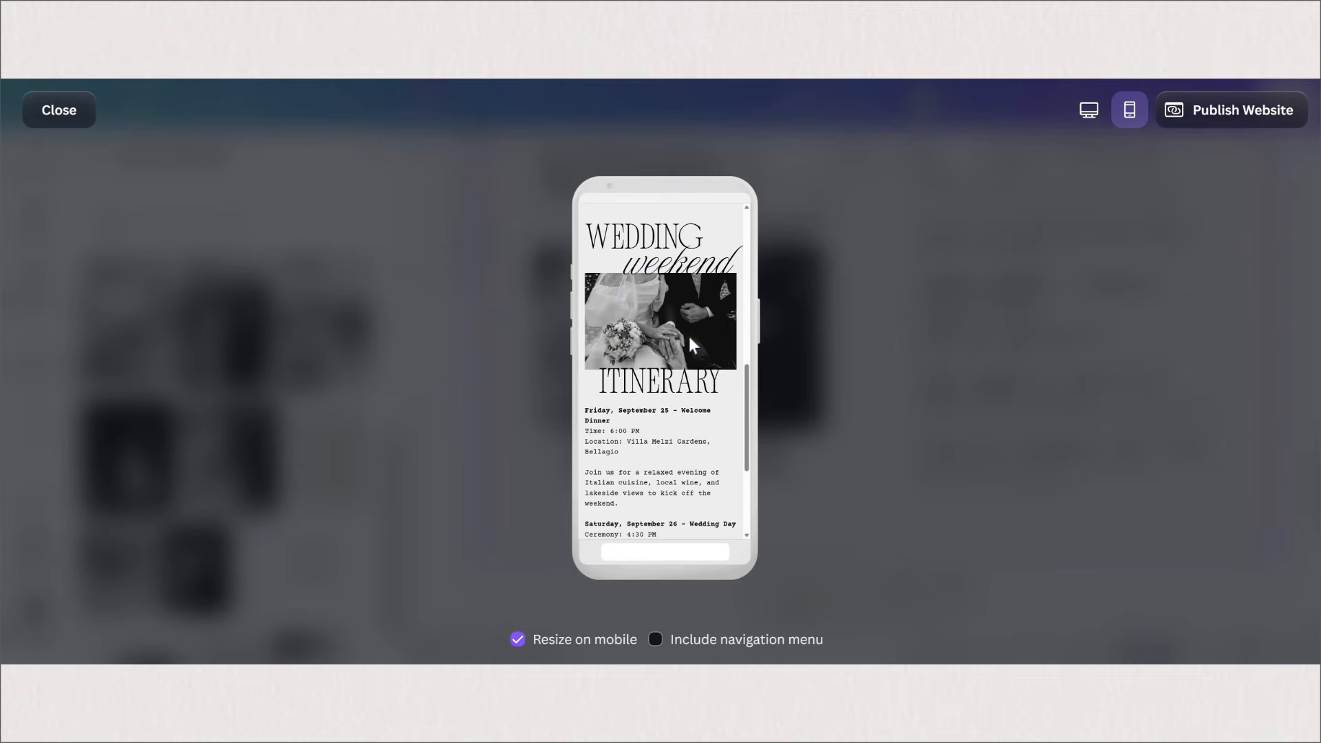
scroll(708, 348, down, 3)
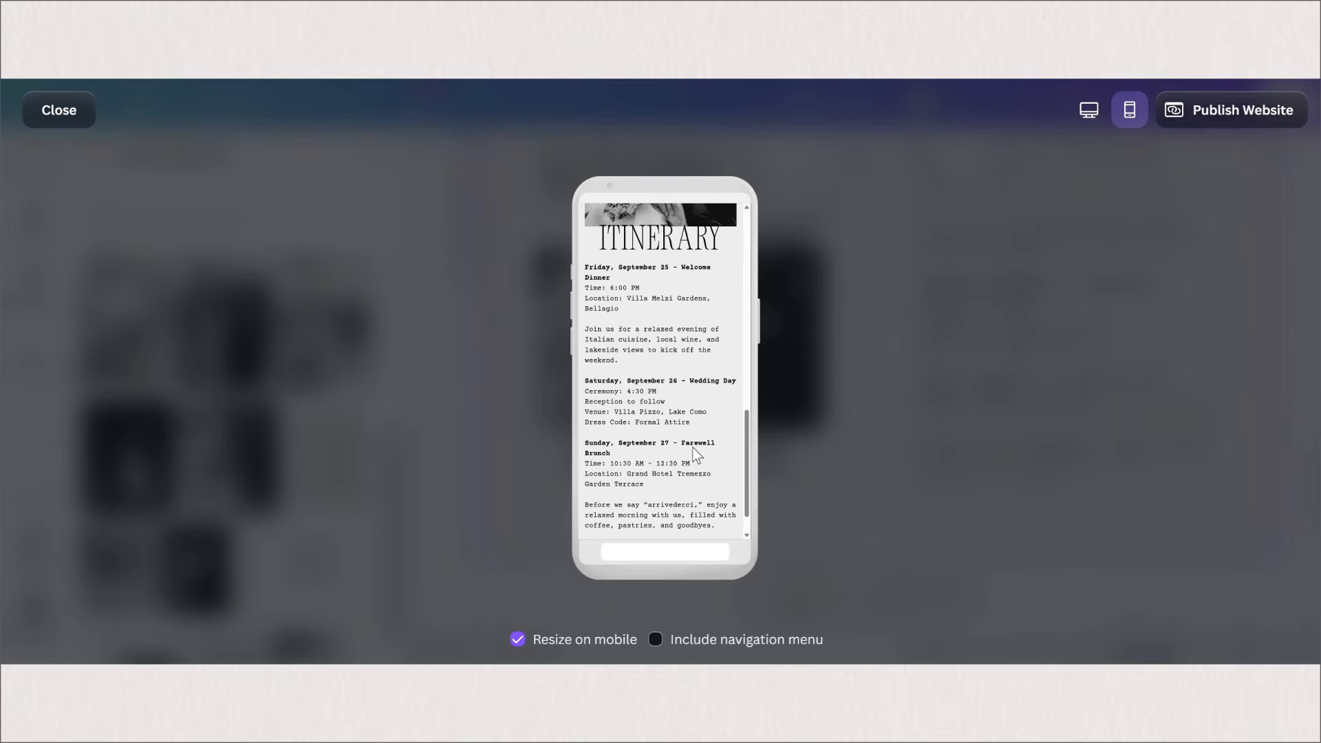
key(Escape)
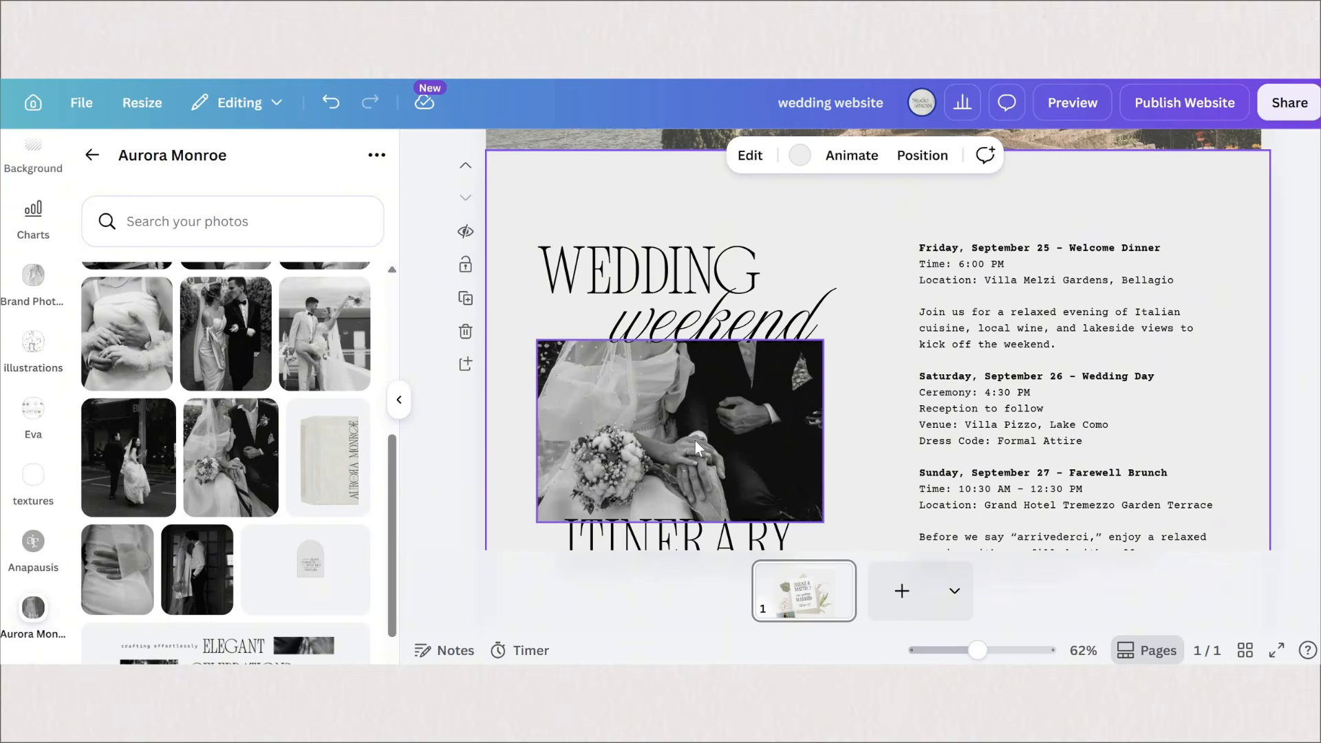
Group the "WEDDING weekend ITINERARY" headings with the black-and-white photo
scroll(726, 534, down, 2)
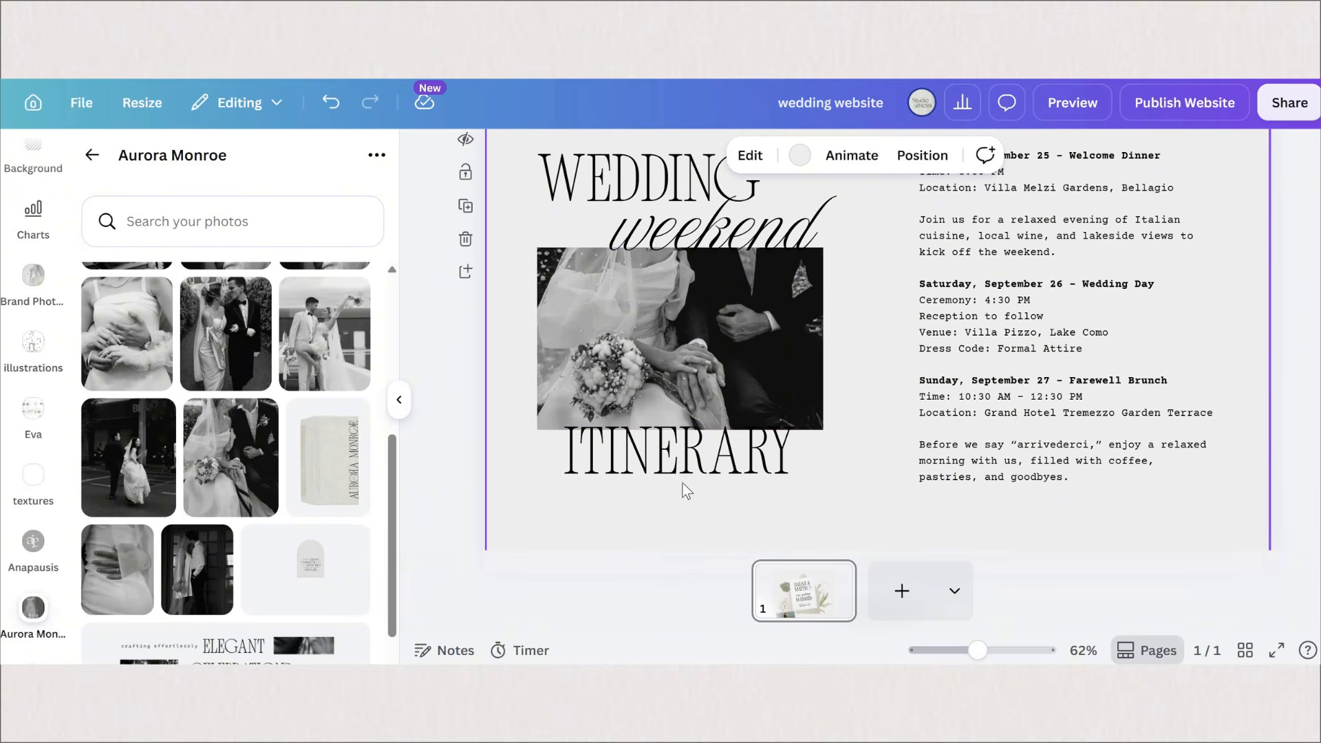
drag(702, 525, 613, 192)
key(ctrl+g)
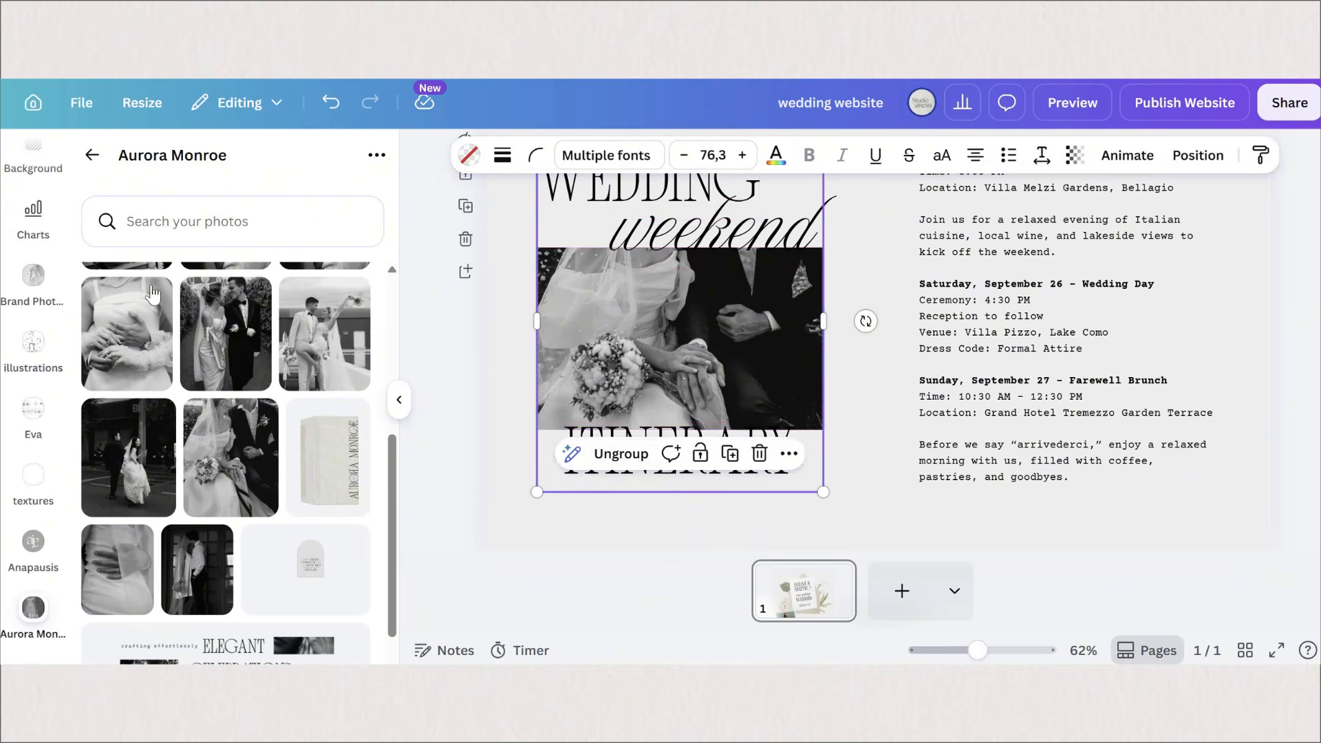
key(Escape)
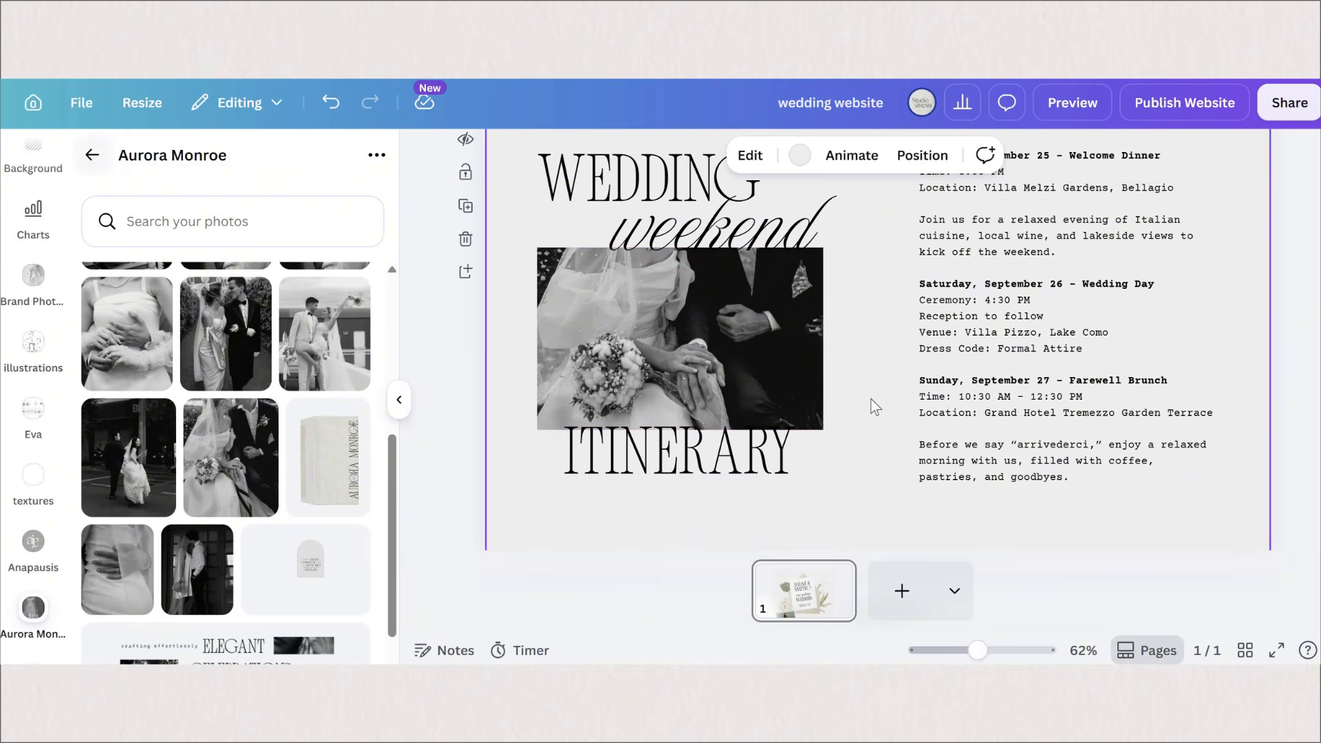
Add a rectangle and reshape it into a thin bar above the itinerary schedule, spanning the text's width
key(r)
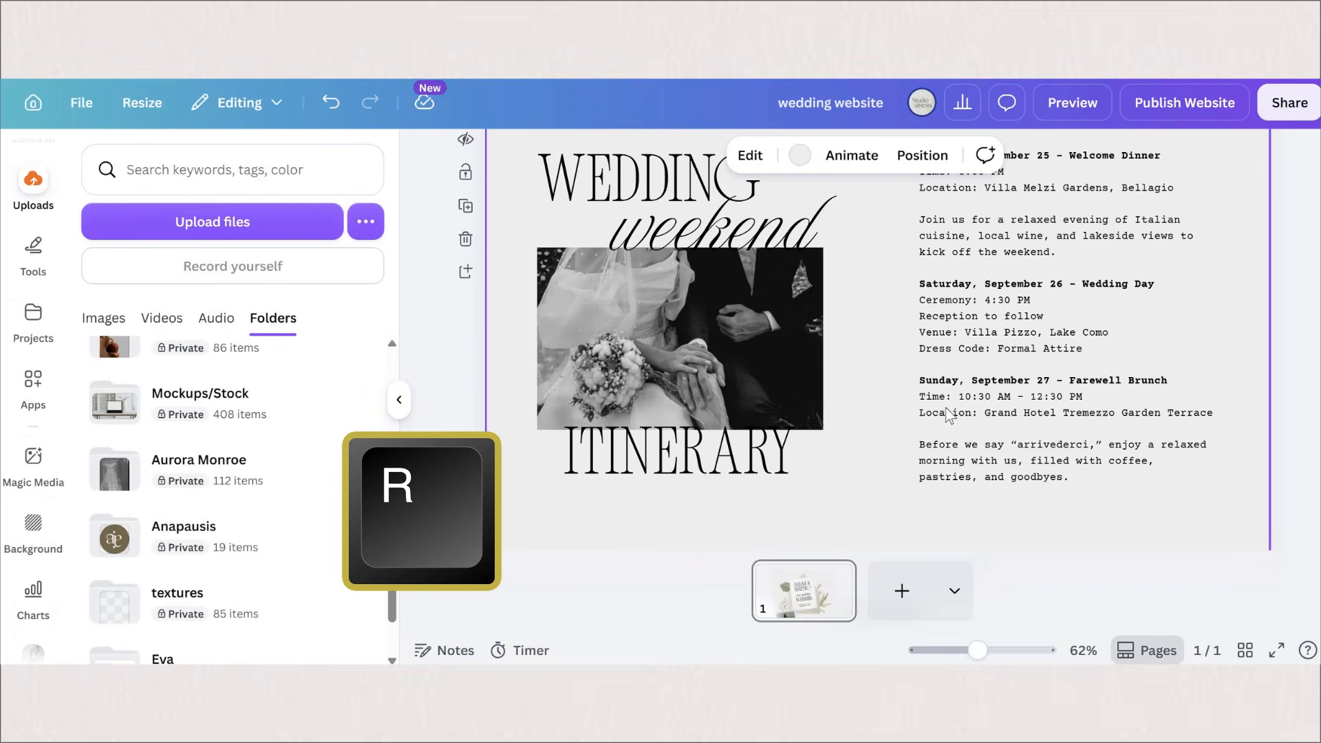
key(r)
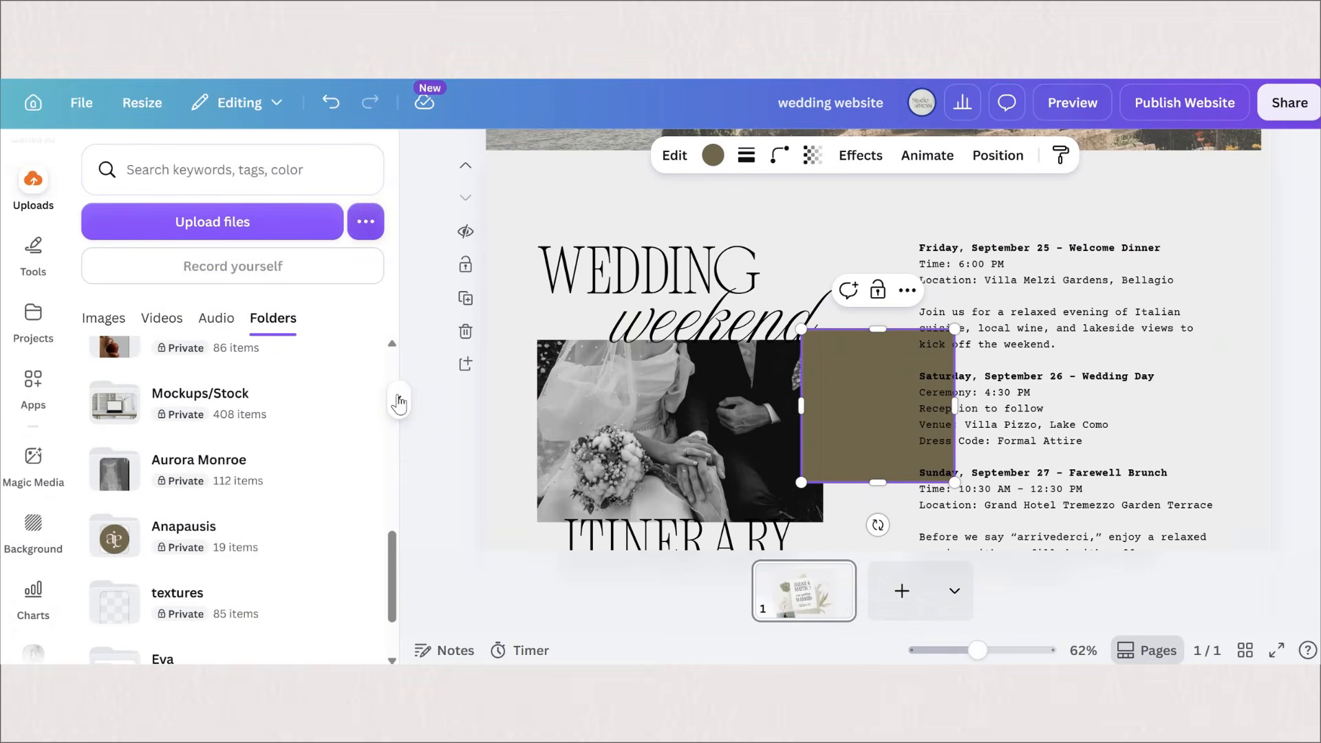
click(399, 400)
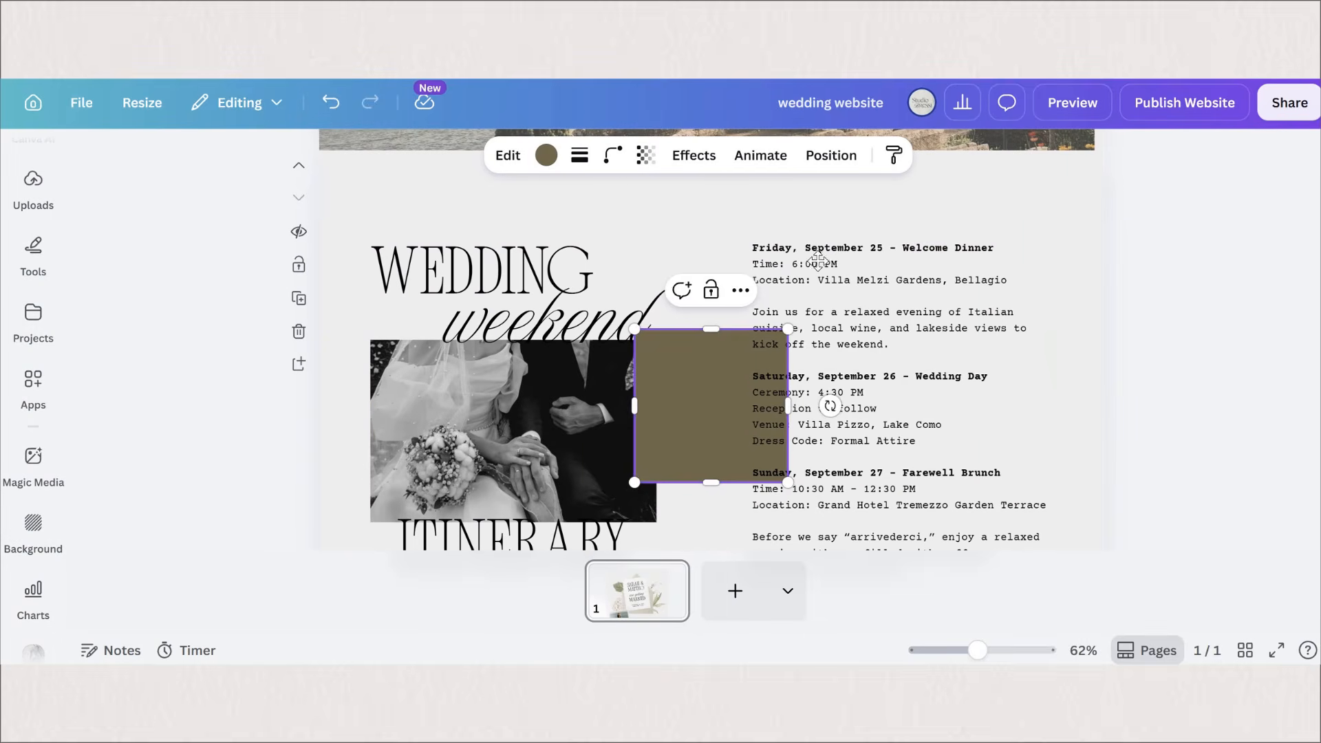
drag(787, 482, 1062, 225)
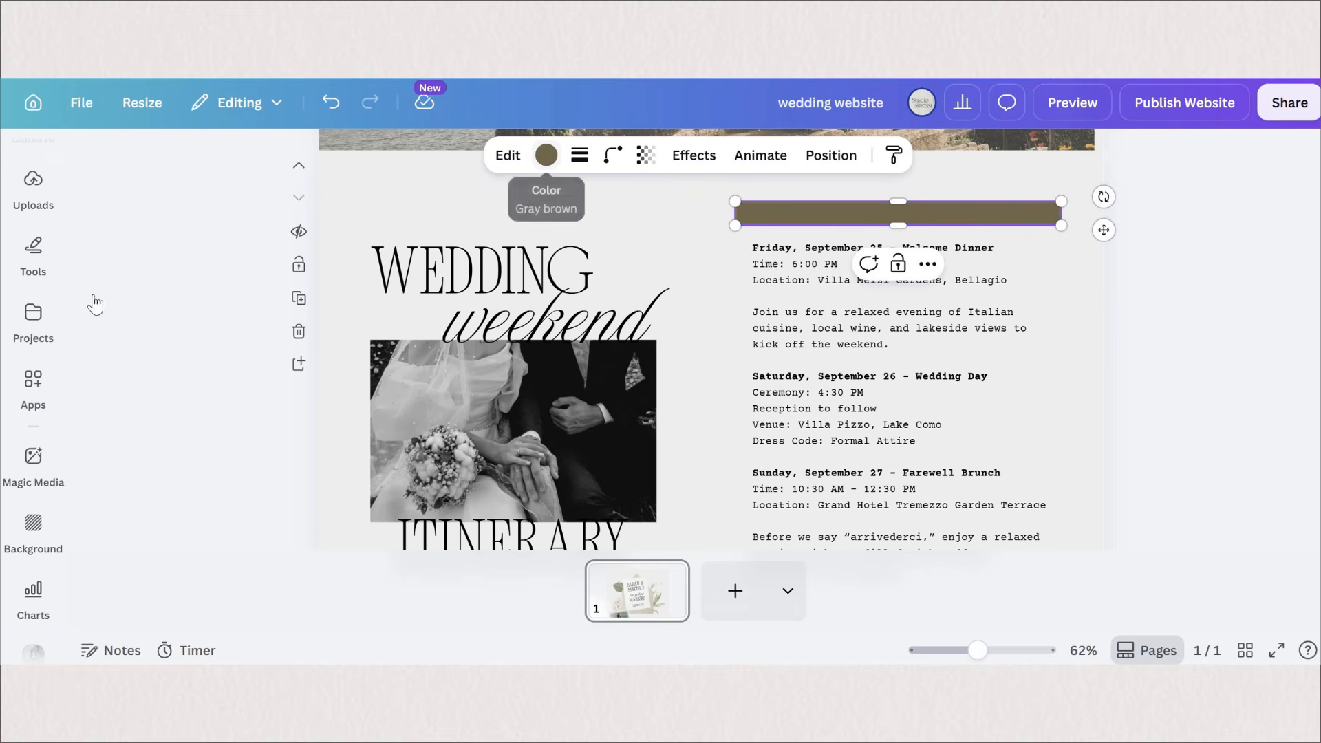
Recolor the bar above the schedule to match the section's light gray background and make it taller
click(546, 155)
click(98, 297)
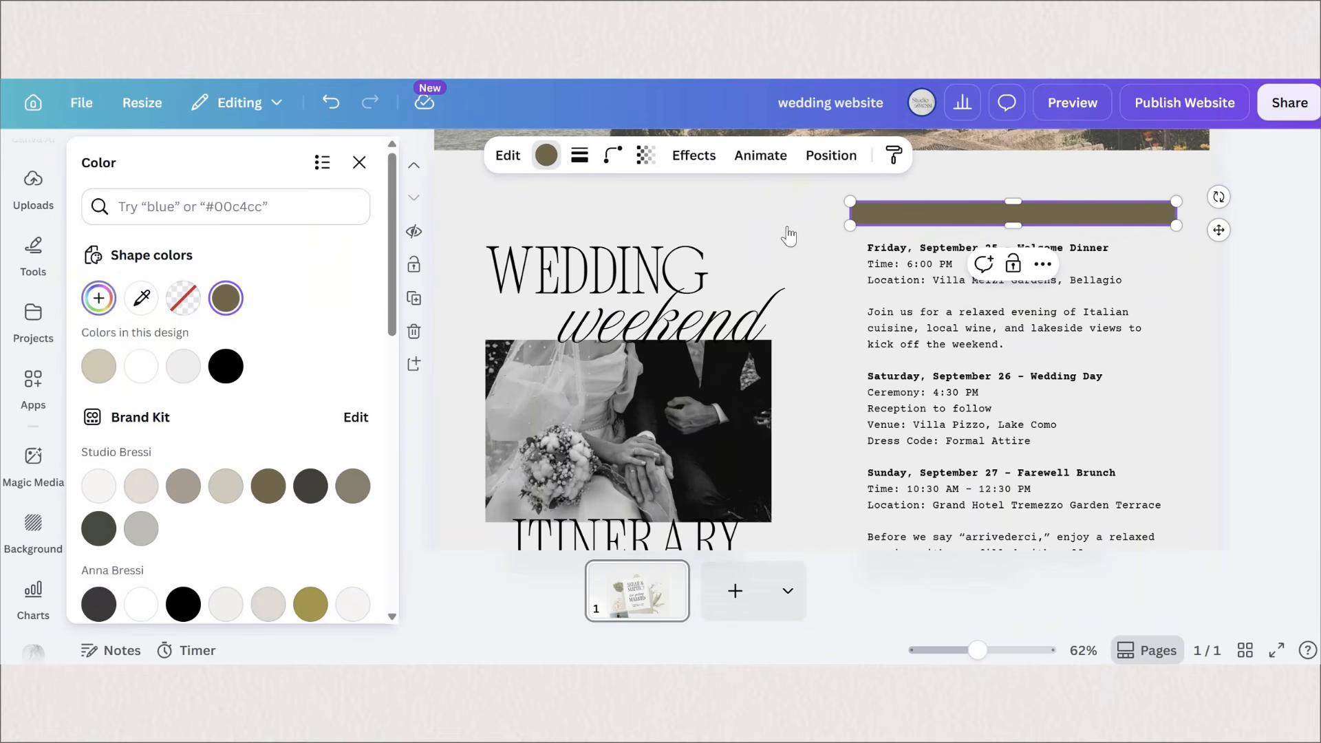
click(808, 211)
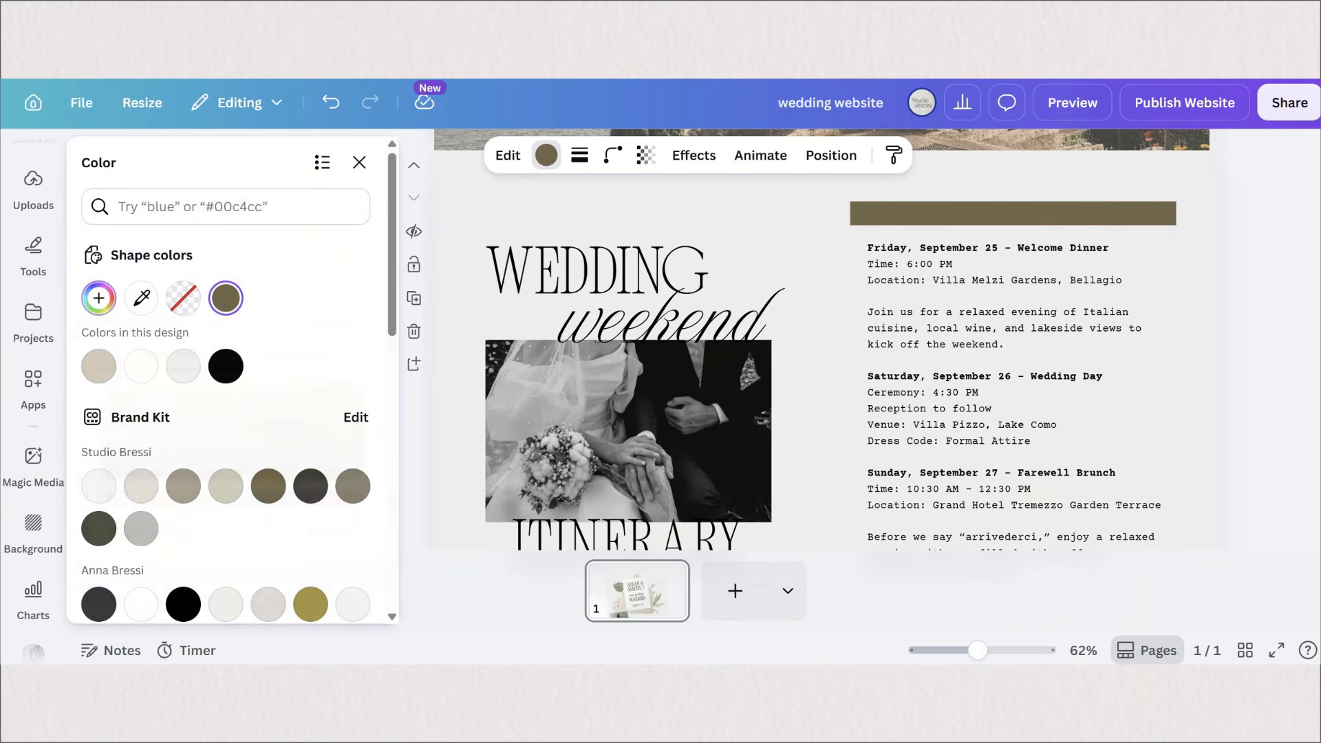
click(807, 207)
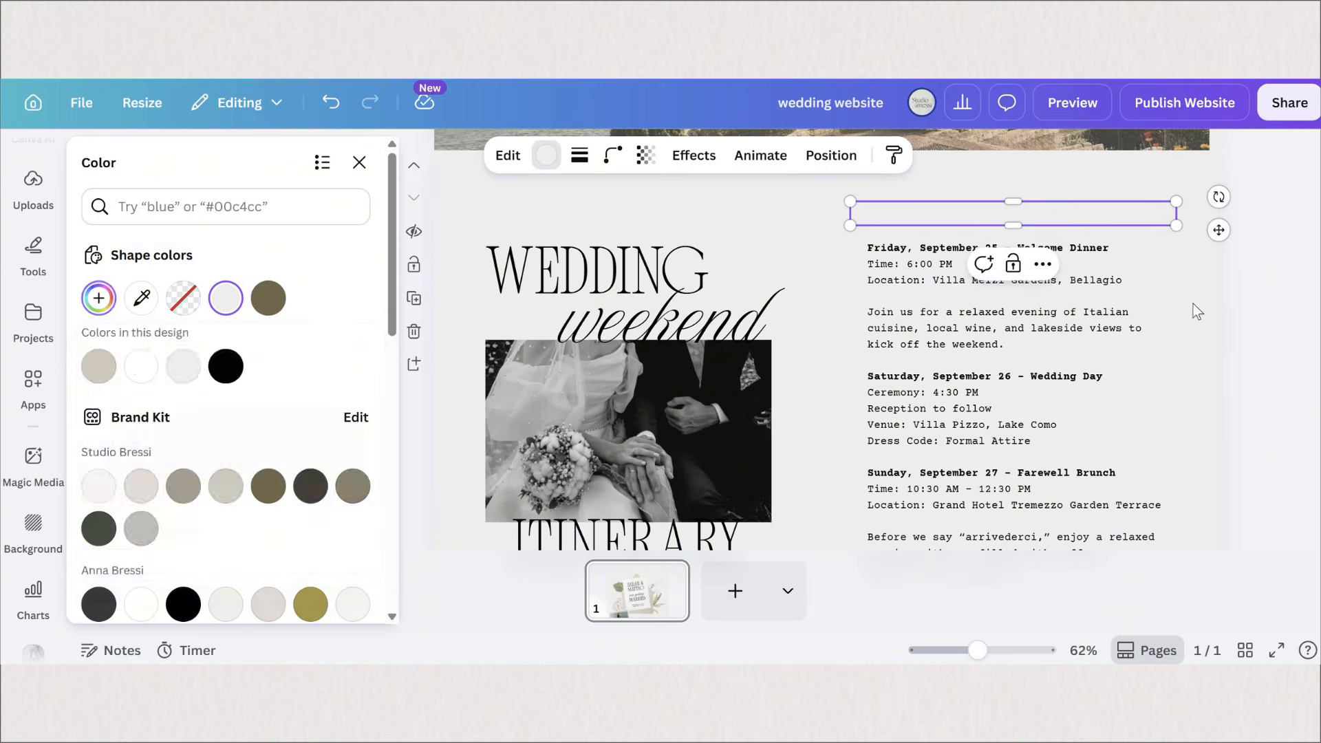
click(1154, 297)
scroll(1125, 268, up, 2)
click(898, 215)
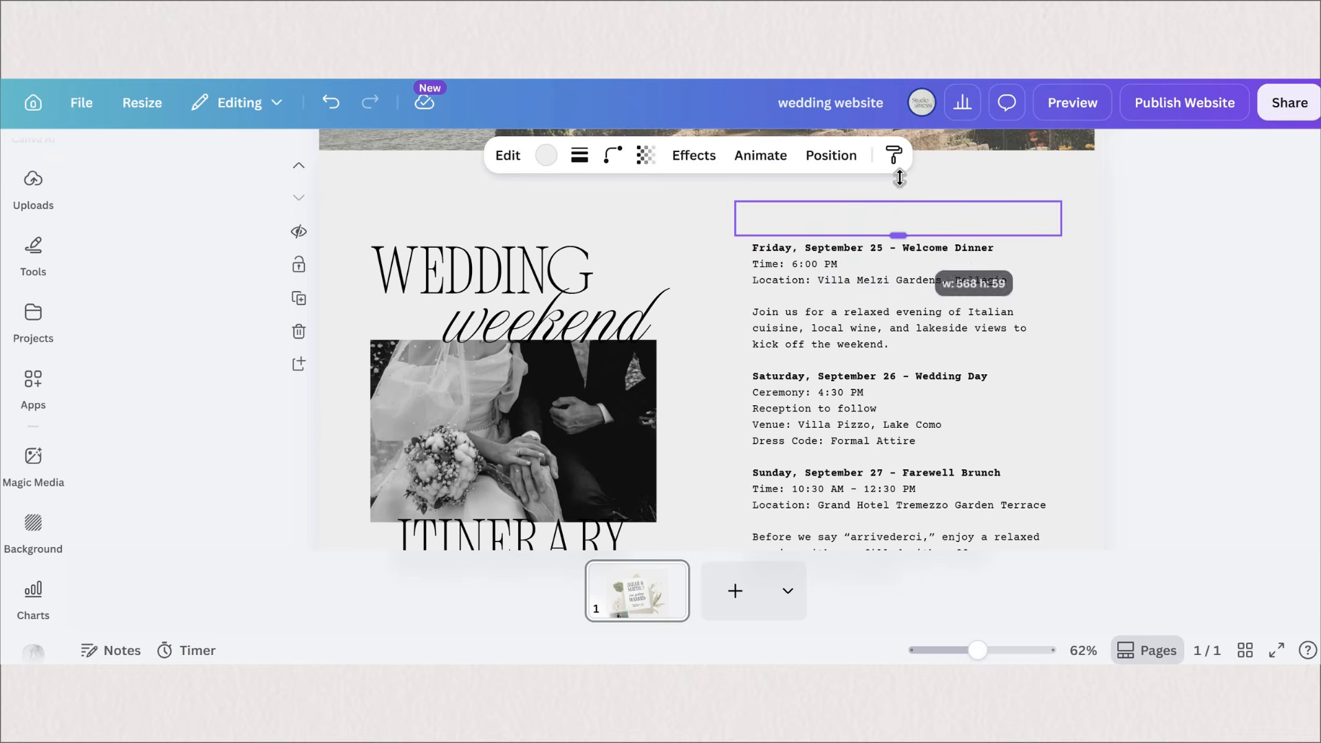
drag(897, 198, 897, 179)
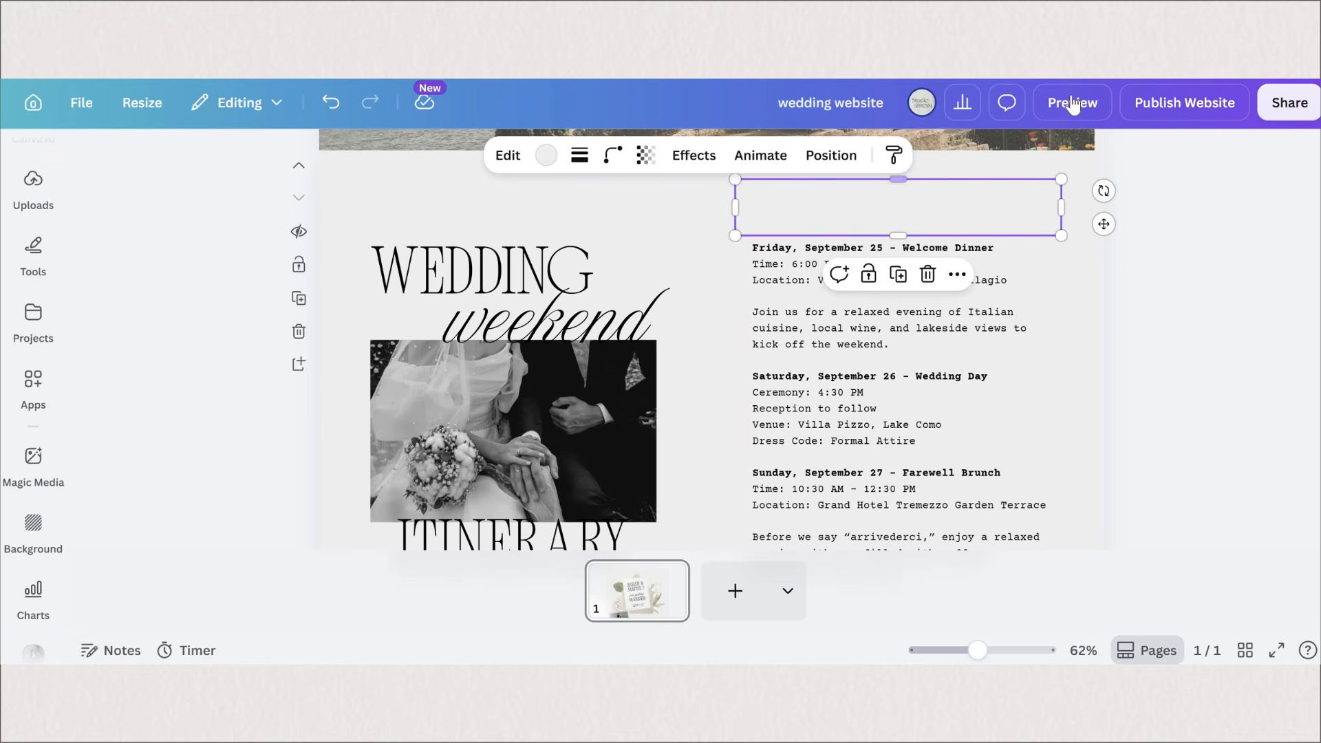
Check the spacing between "ITINERARY" and the schedule text in the mobile preview
click(701, 380)
key(ctrl+alt+p)
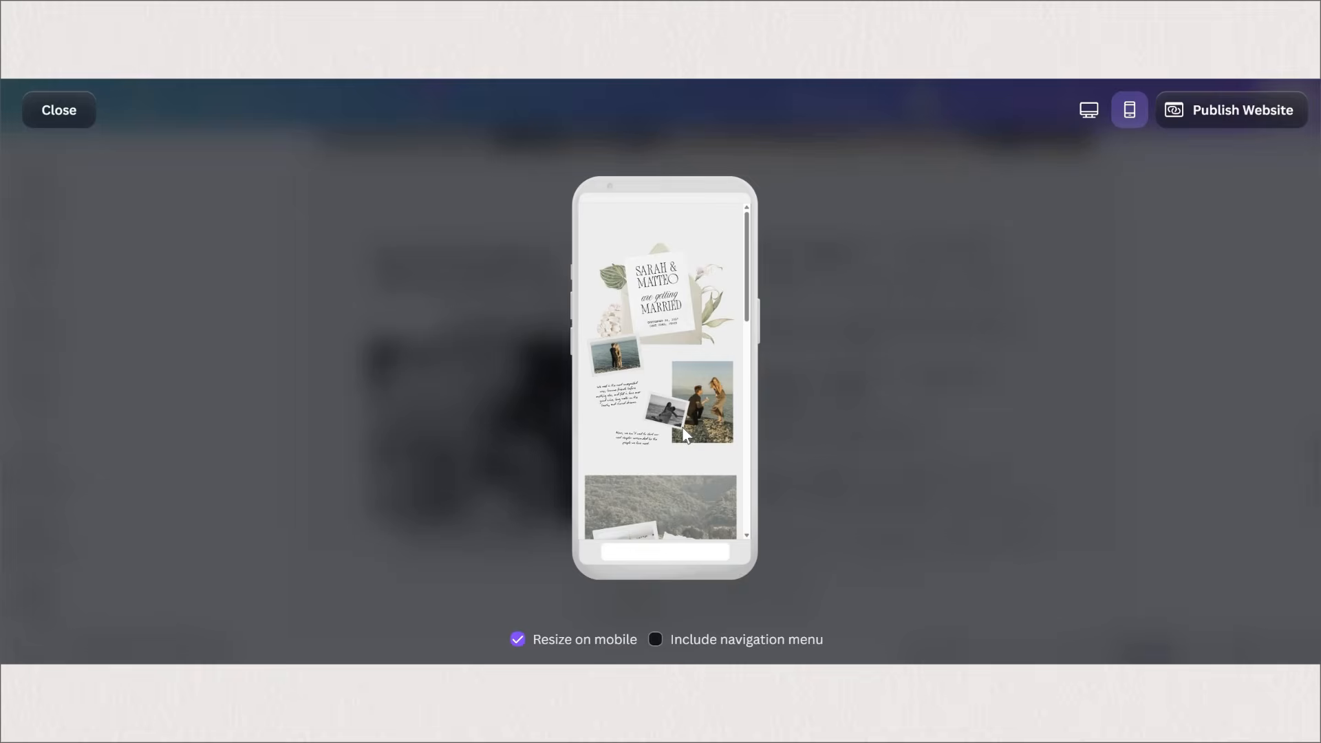
scroll(653, 466, down, 5)
scroll(652, 466, down, 4)
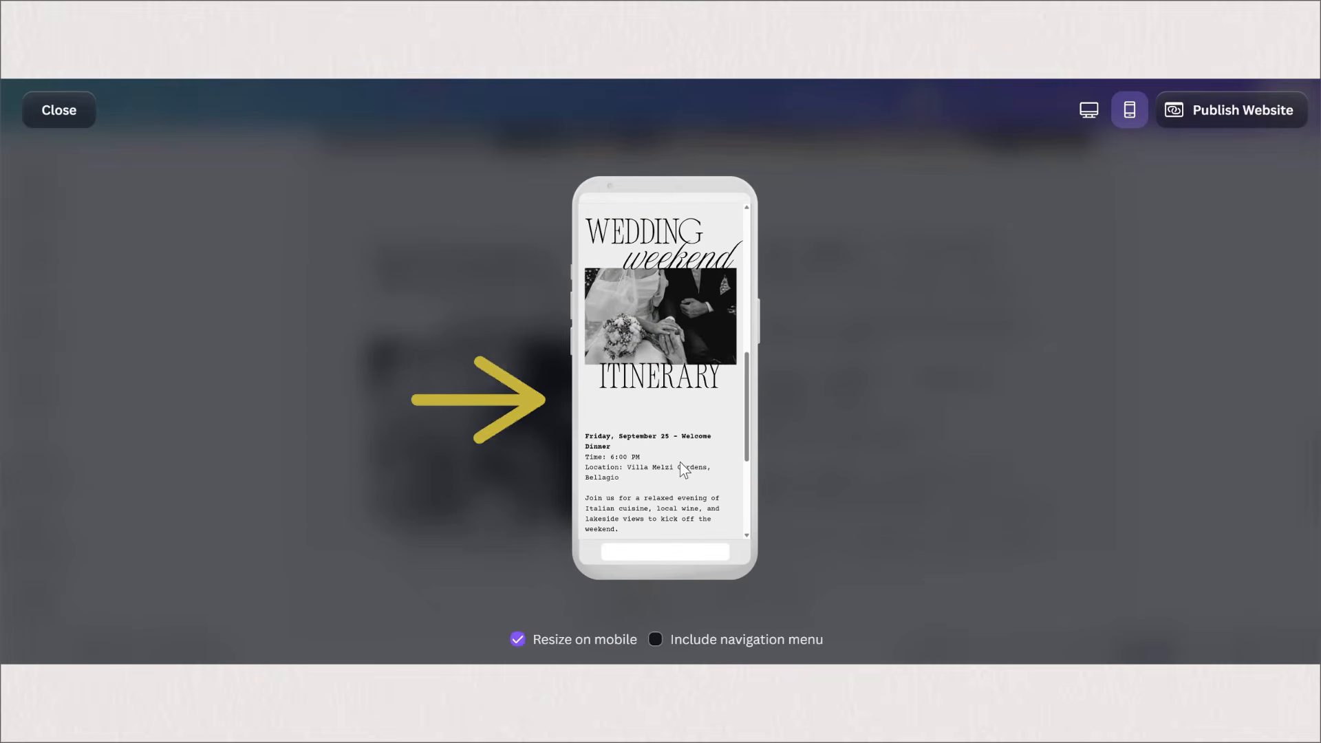
scroll(680, 461, down, 3)
key(Escape)
Spread the lake section's elements apart by moving the framed photo left and the torn paper note right
scroll(603, 386, down, 5)
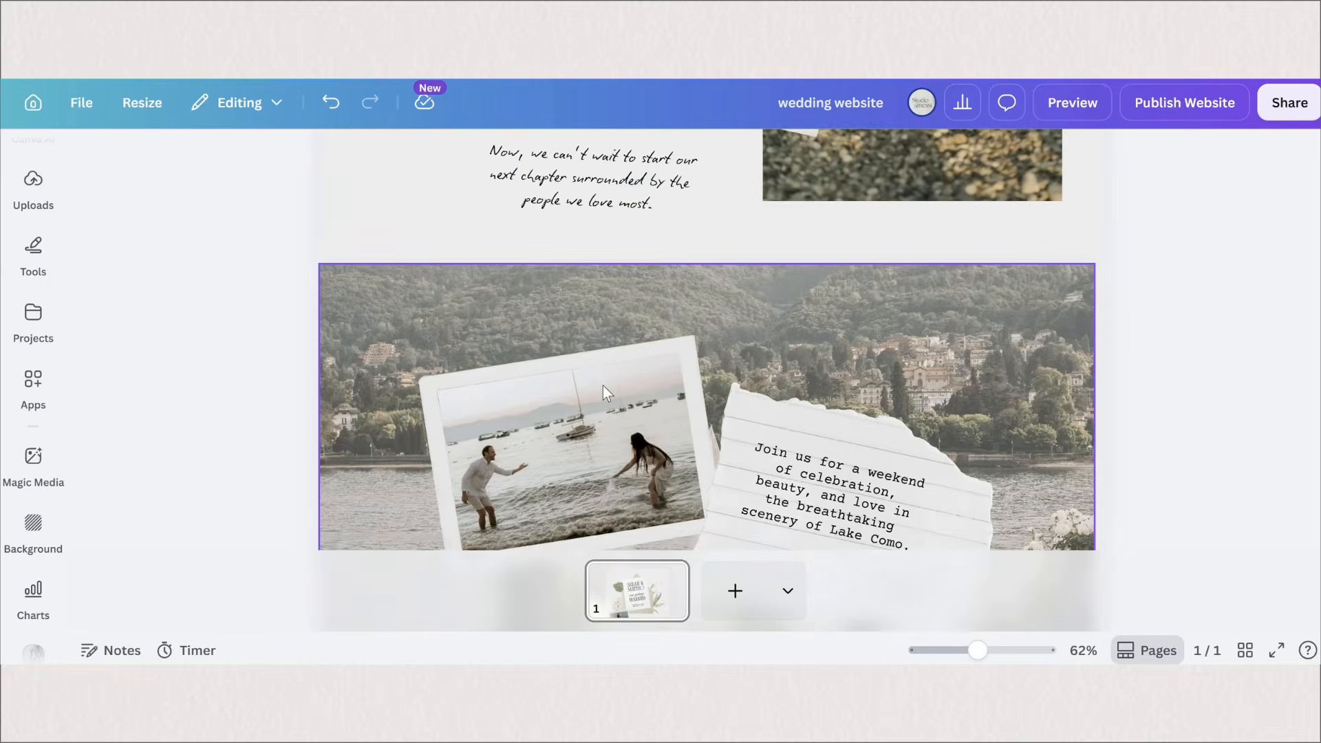
scroll(569, 403, up, 1)
scroll(566, 390, down, 3)
drag(566, 390, 530, 401)
drag(770, 413, 807, 412)
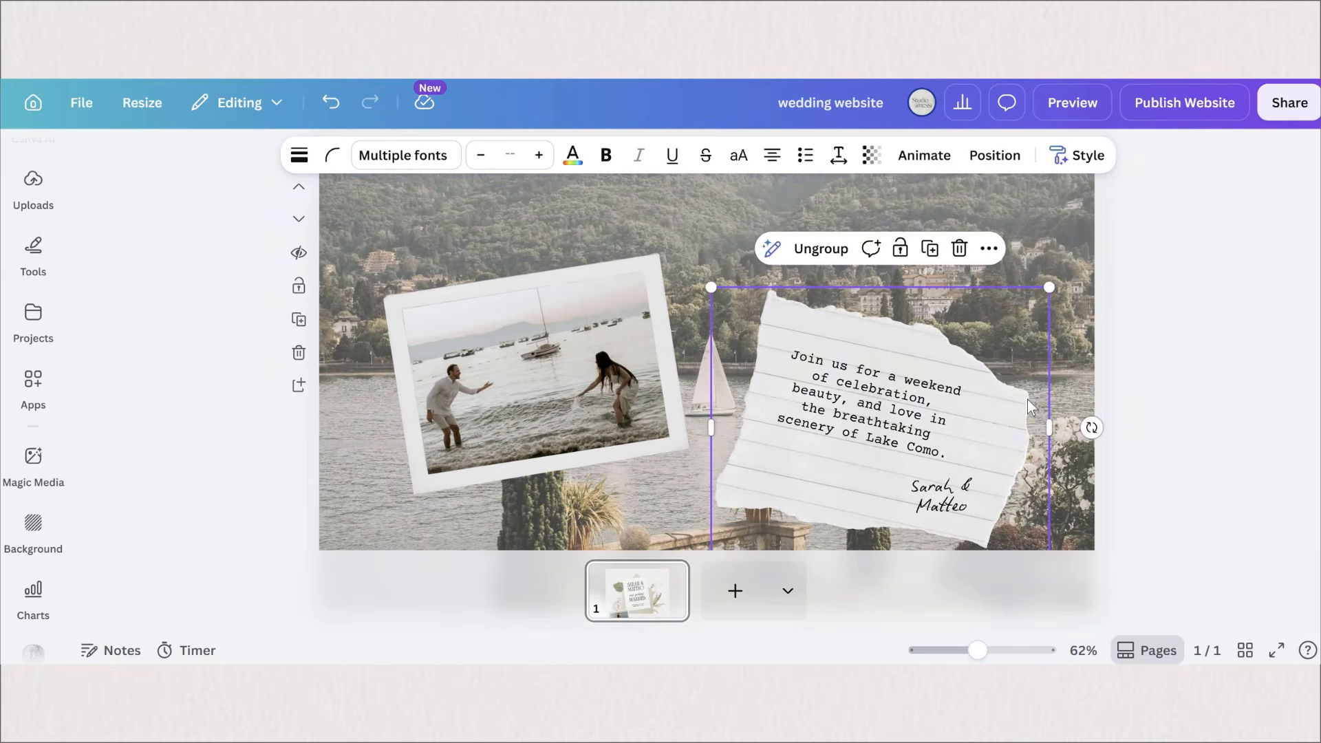
key(Escape)
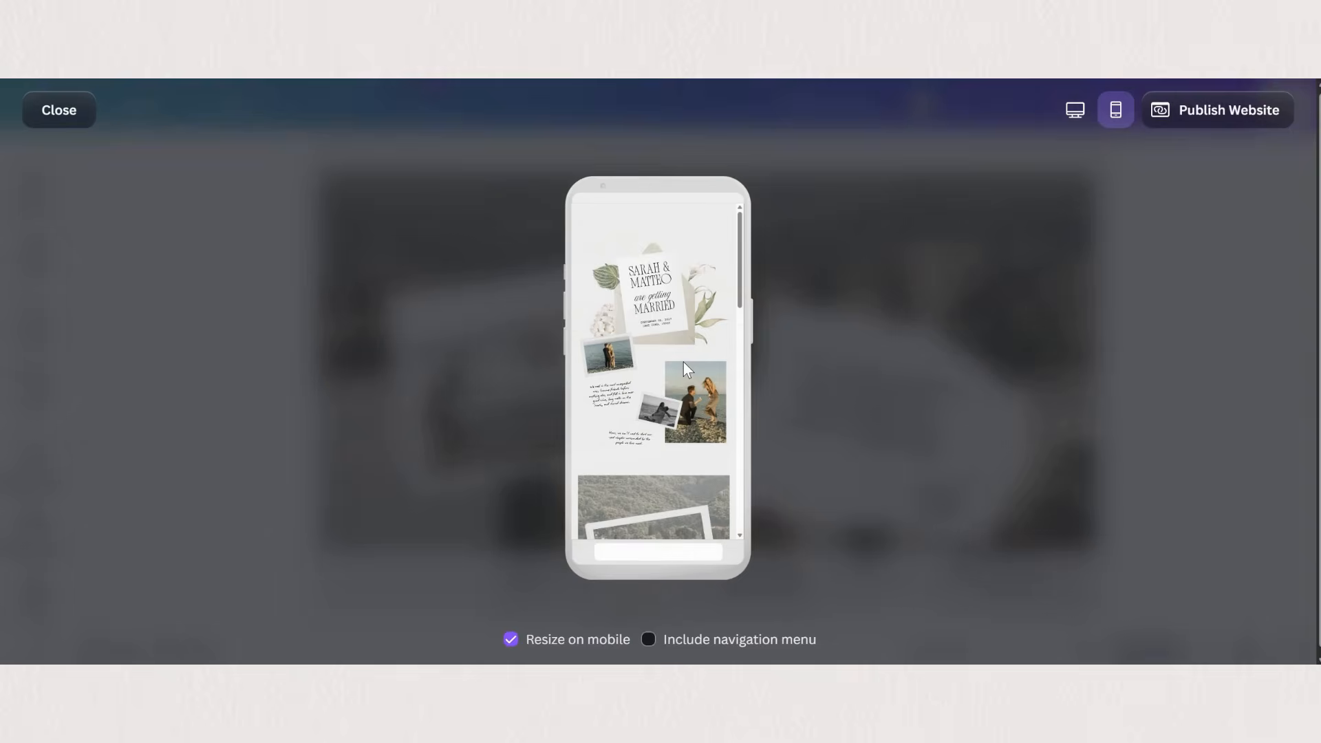
Check the collage, lake section and itinerary in the mobile preview, and return to the editor
scroll(645, 352, down, 4)
scroll(672, 350, down, 2)
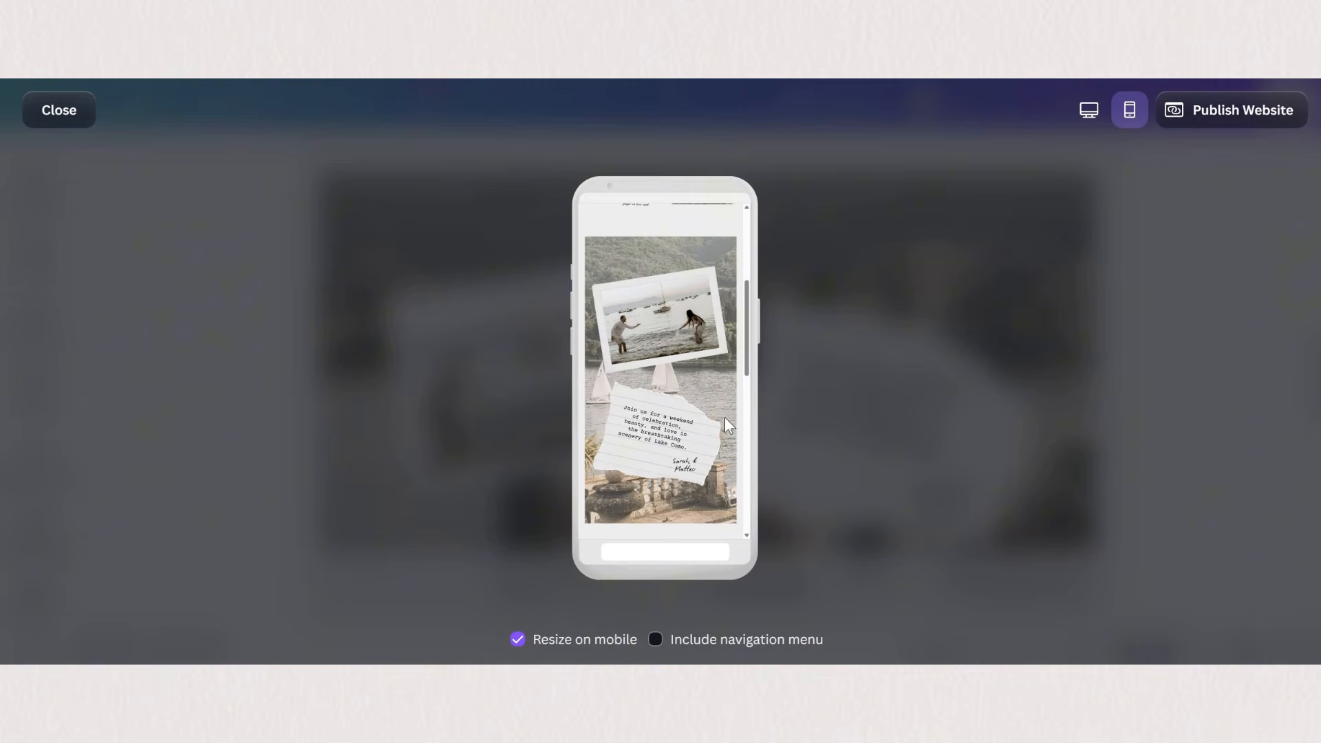
scroll(724, 416, down, 3)
scroll(713, 412, down, 6)
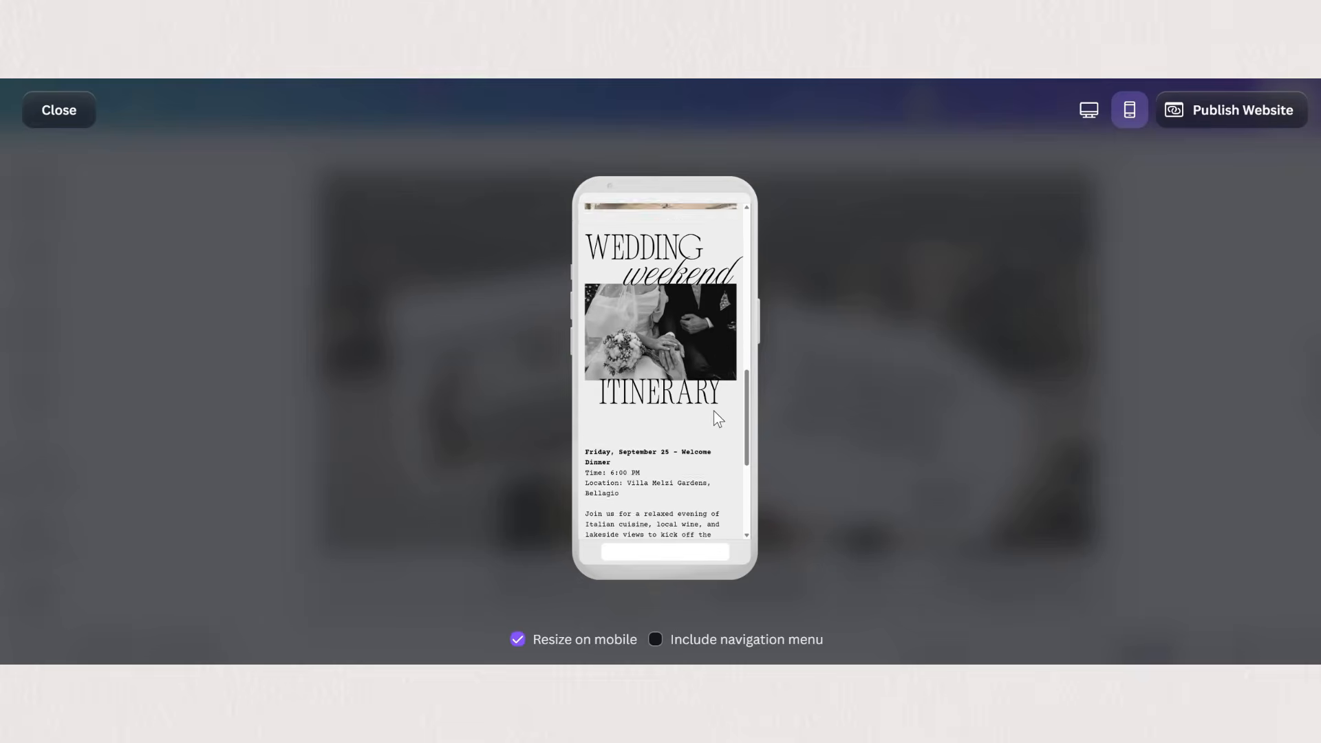
scroll(711, 410, up, 10)
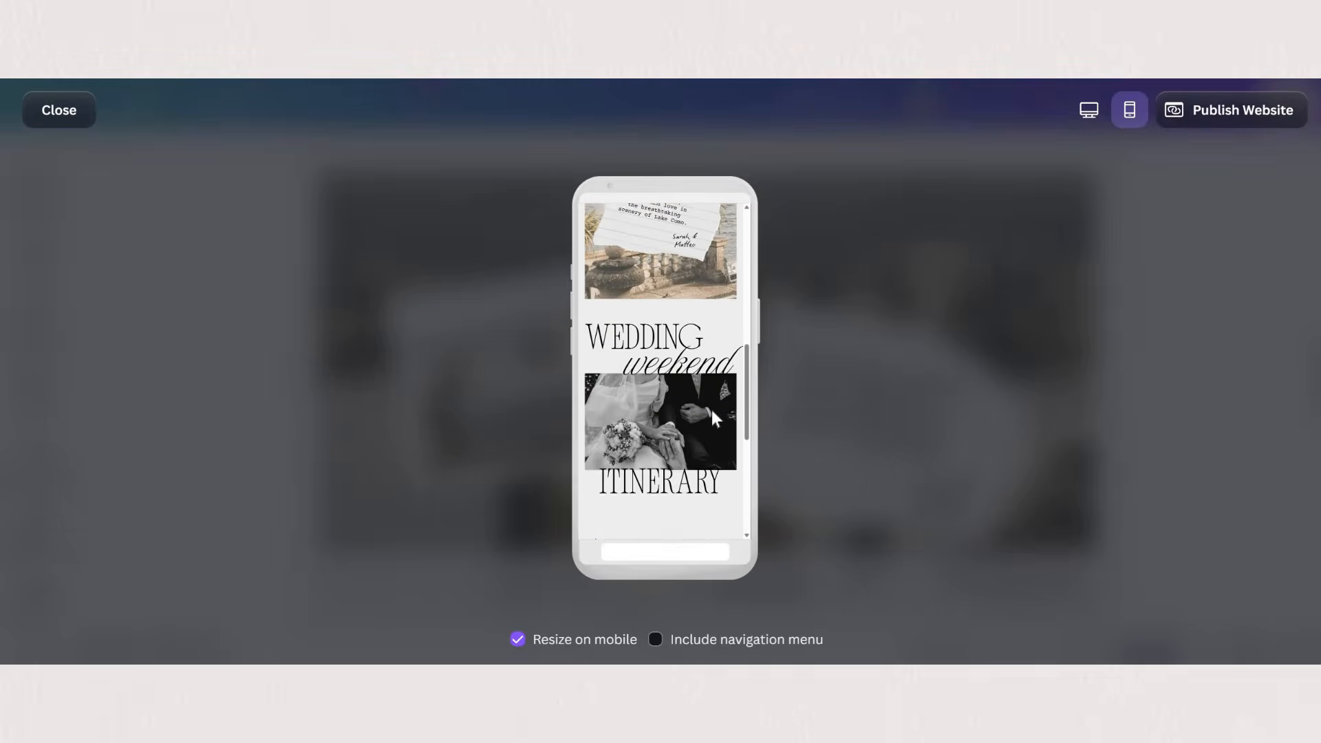
scroll(711, 410, up, 2)
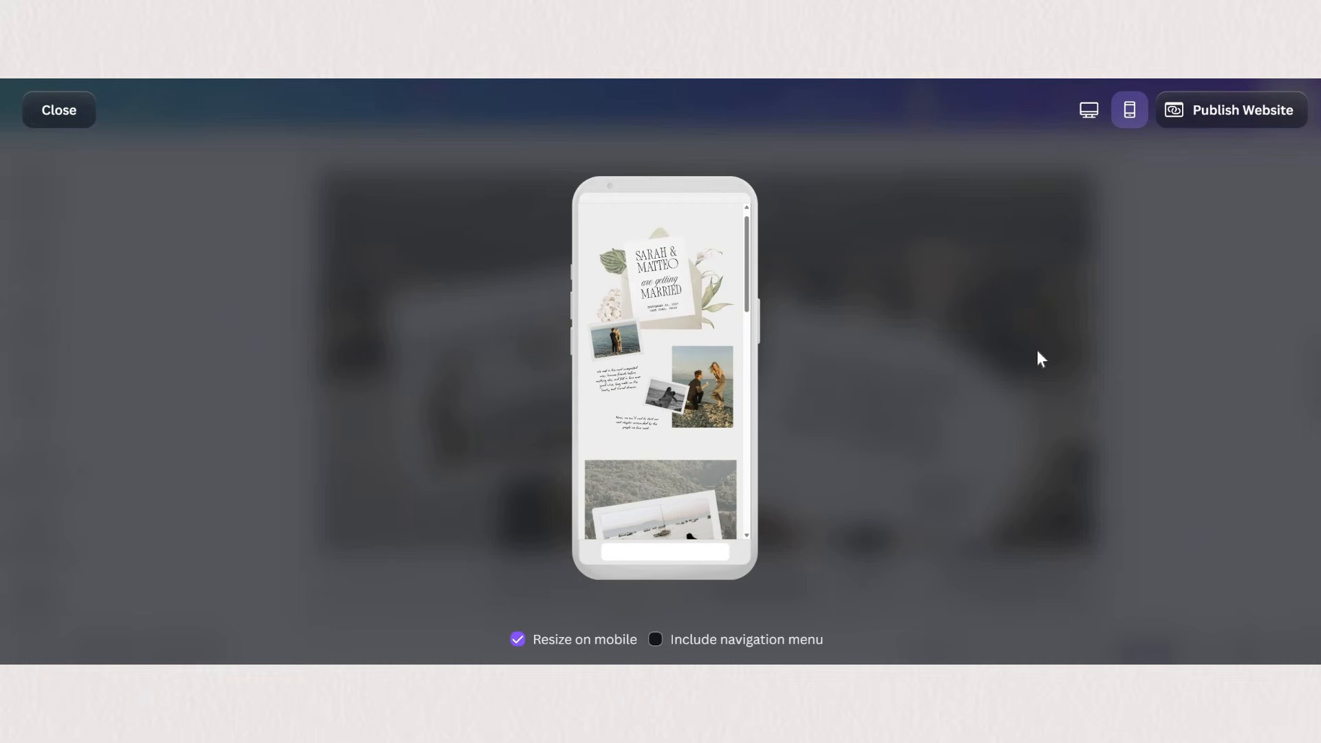
click(1121, 382)
Add a section below the itinerary with the lake garden photo spanning its full width, leaving no gap above the photo
scroll(1123, 386, up, 4)
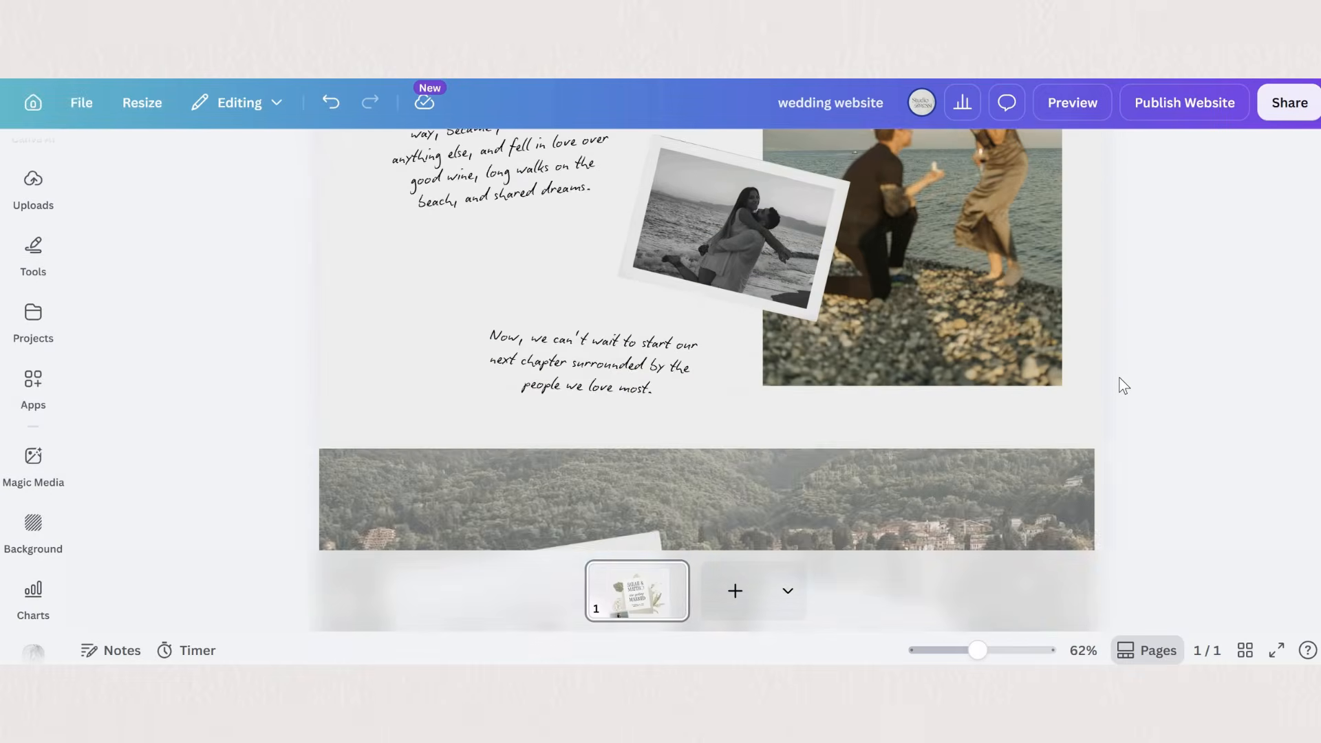
scroll(1123, 386, up, 6)
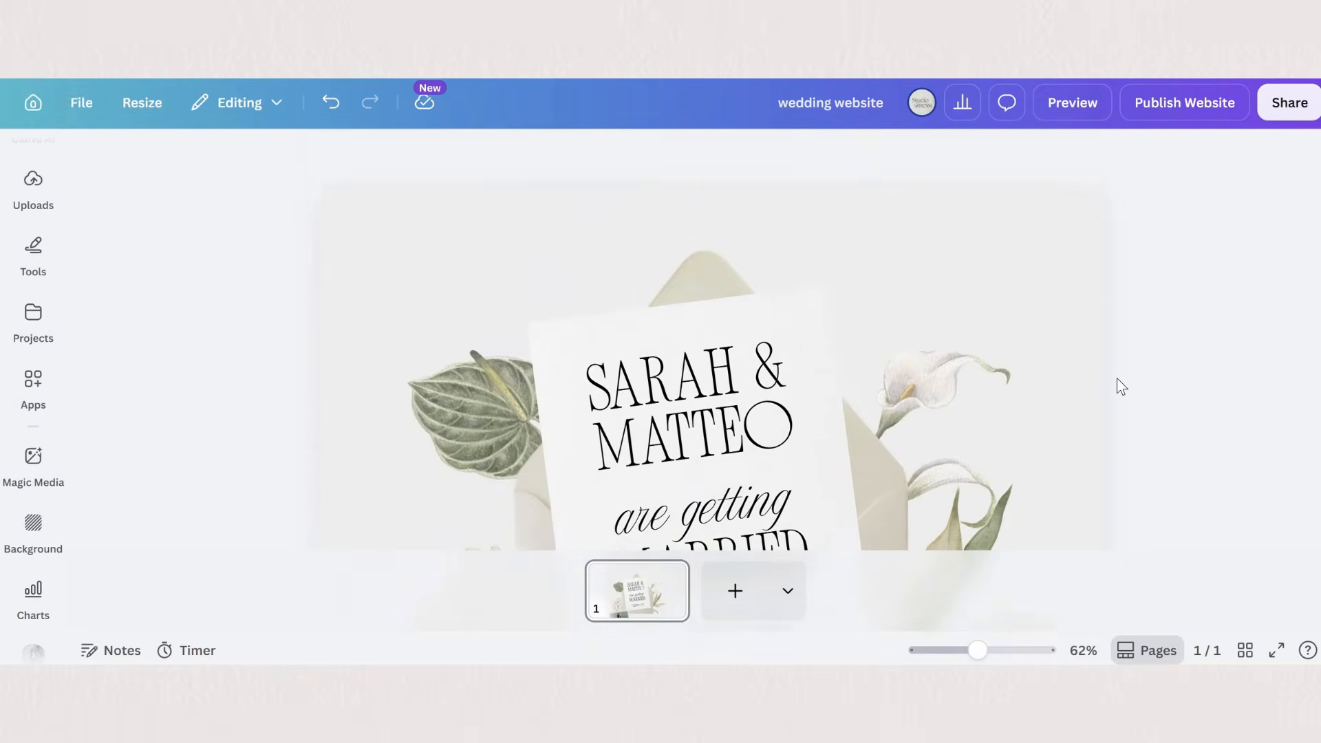
scroll(1116, 378, down, 12)
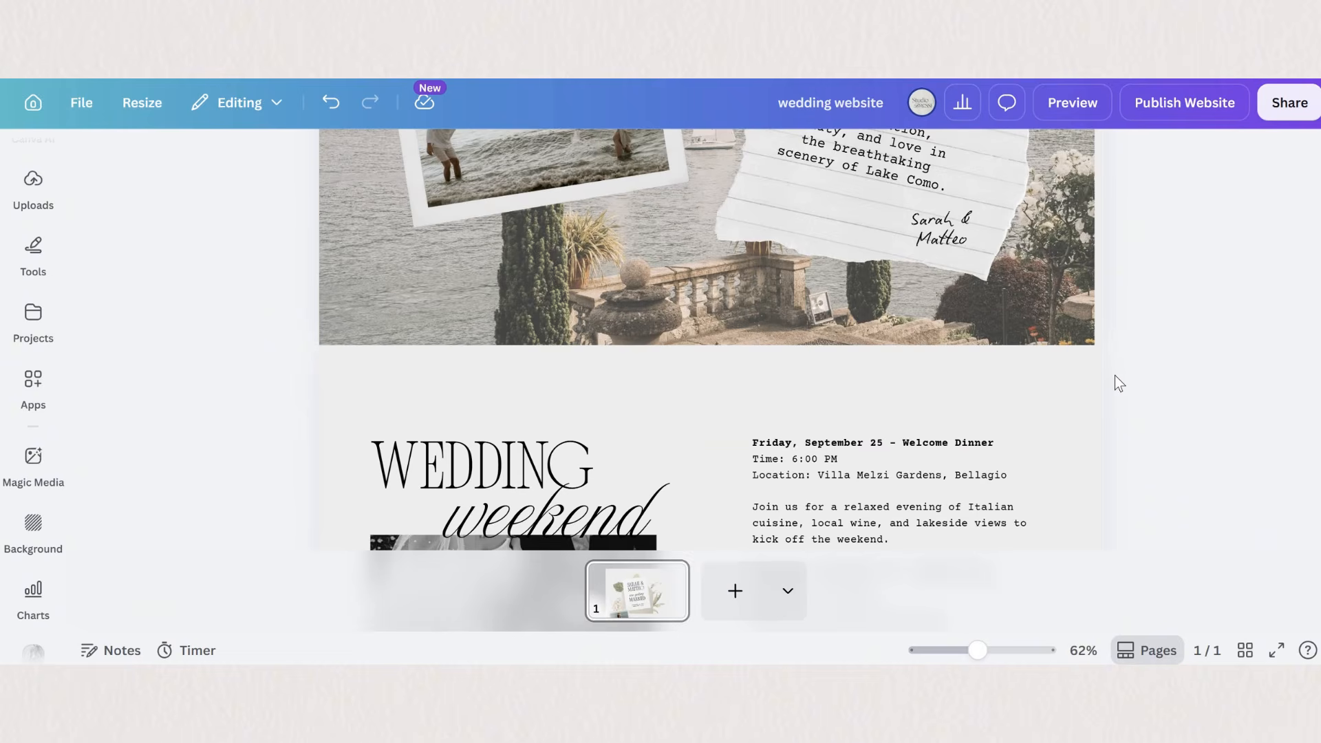
scroll(1114, 383, down, 5)
scroll(1105, 377, down, 2)
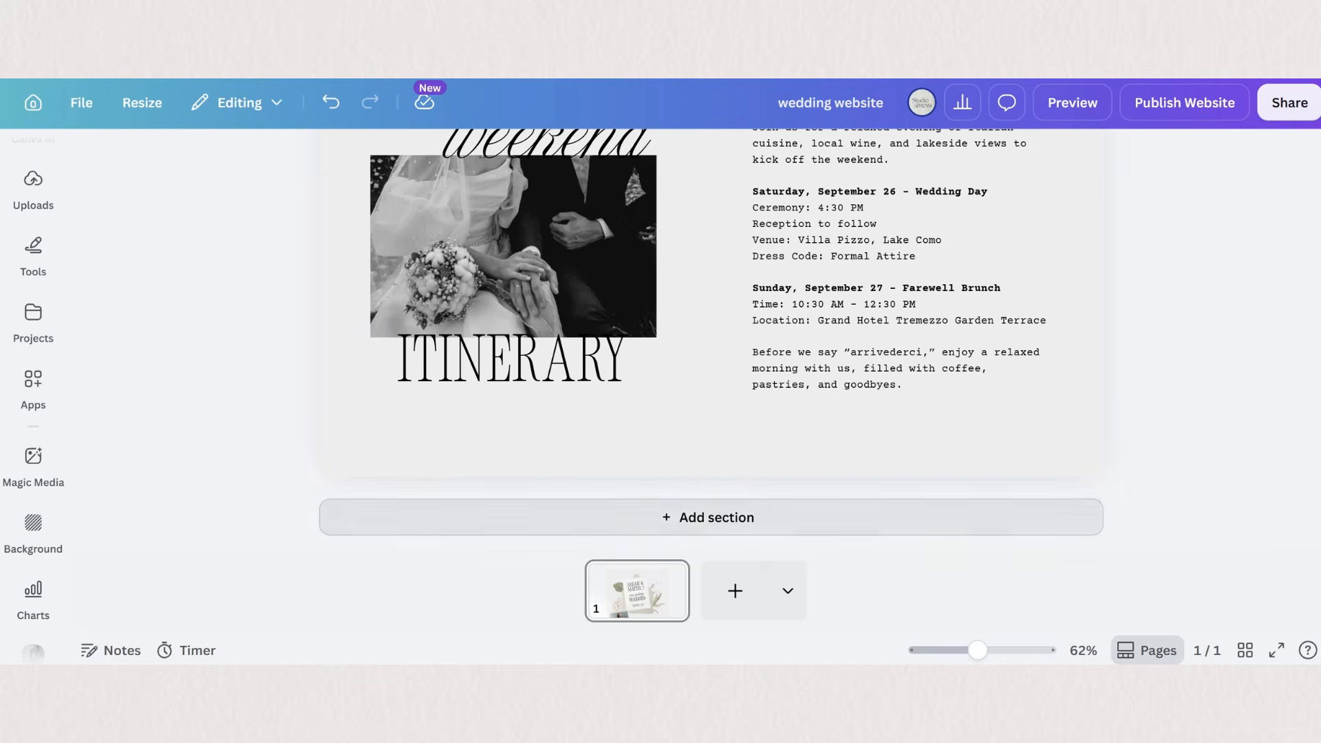
click(711, 518)
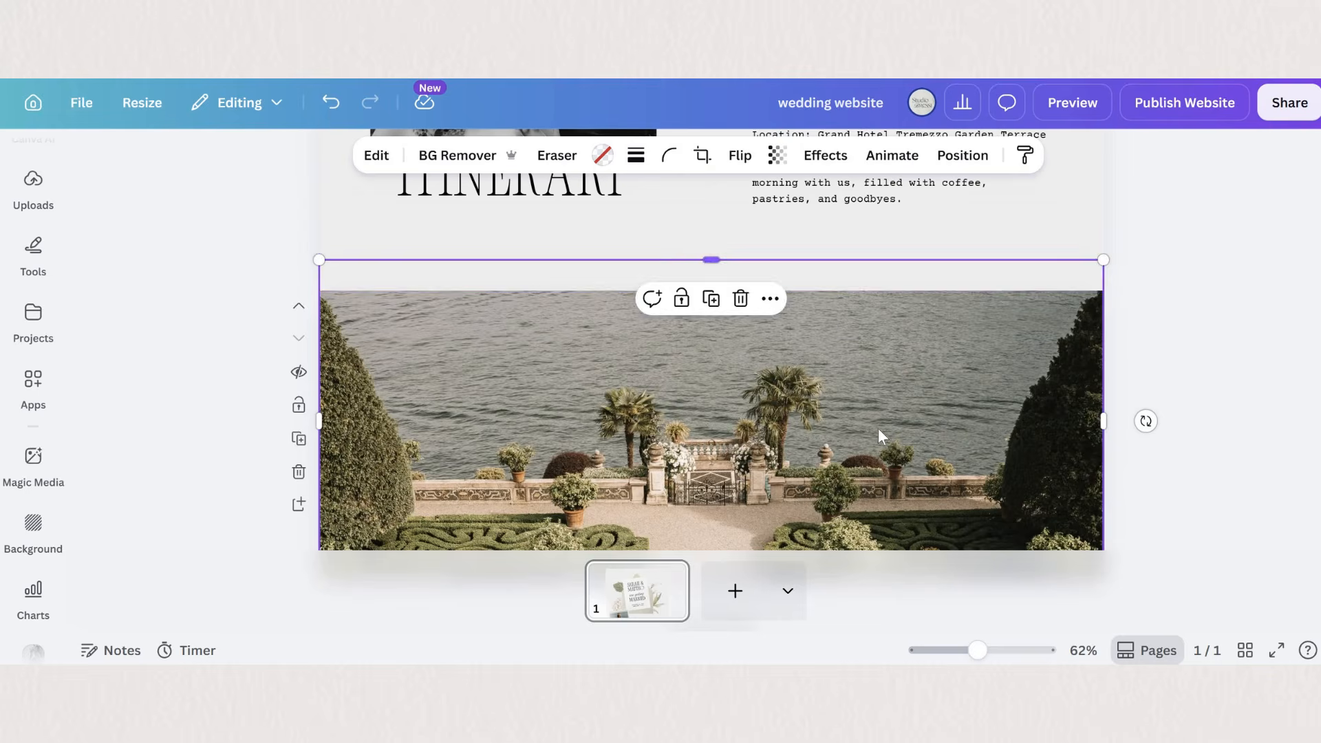
drag(711, 261, 712, 290)
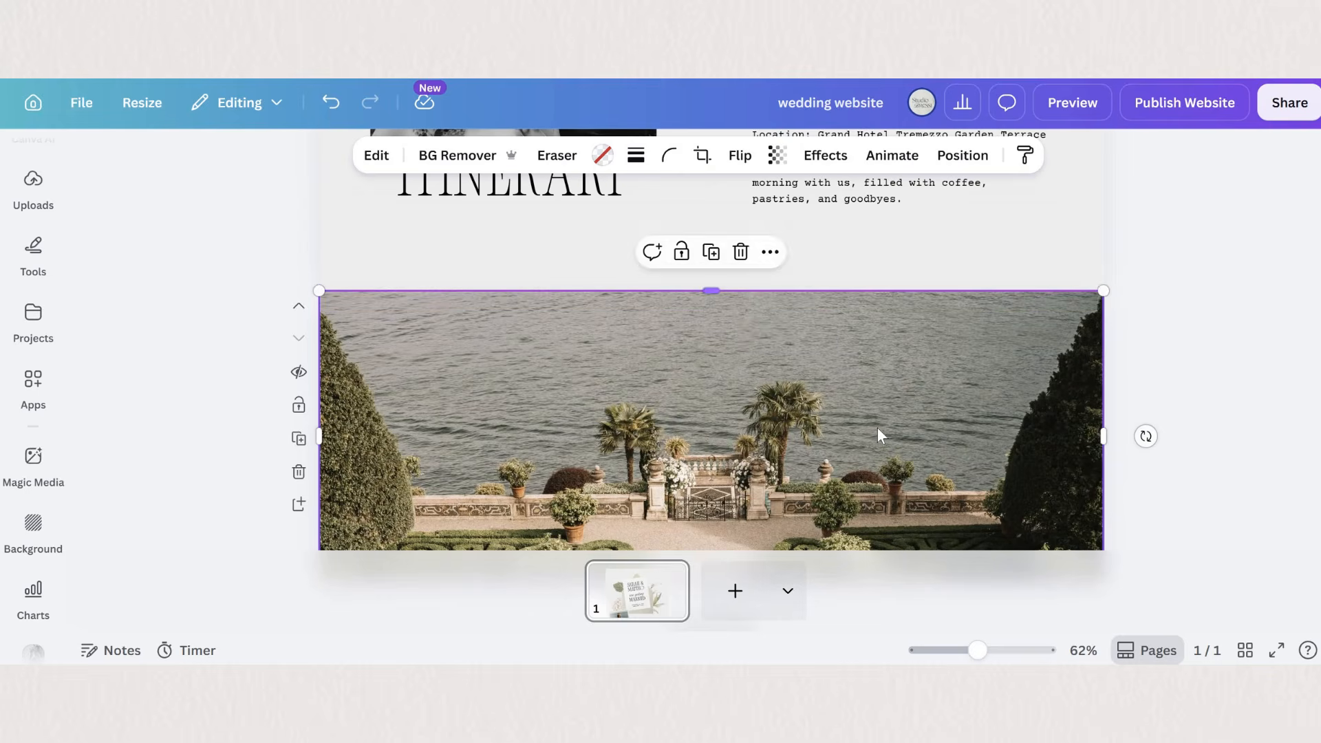
scroll(877, 428, up, 6)
scroll(872, 430, down, 10)
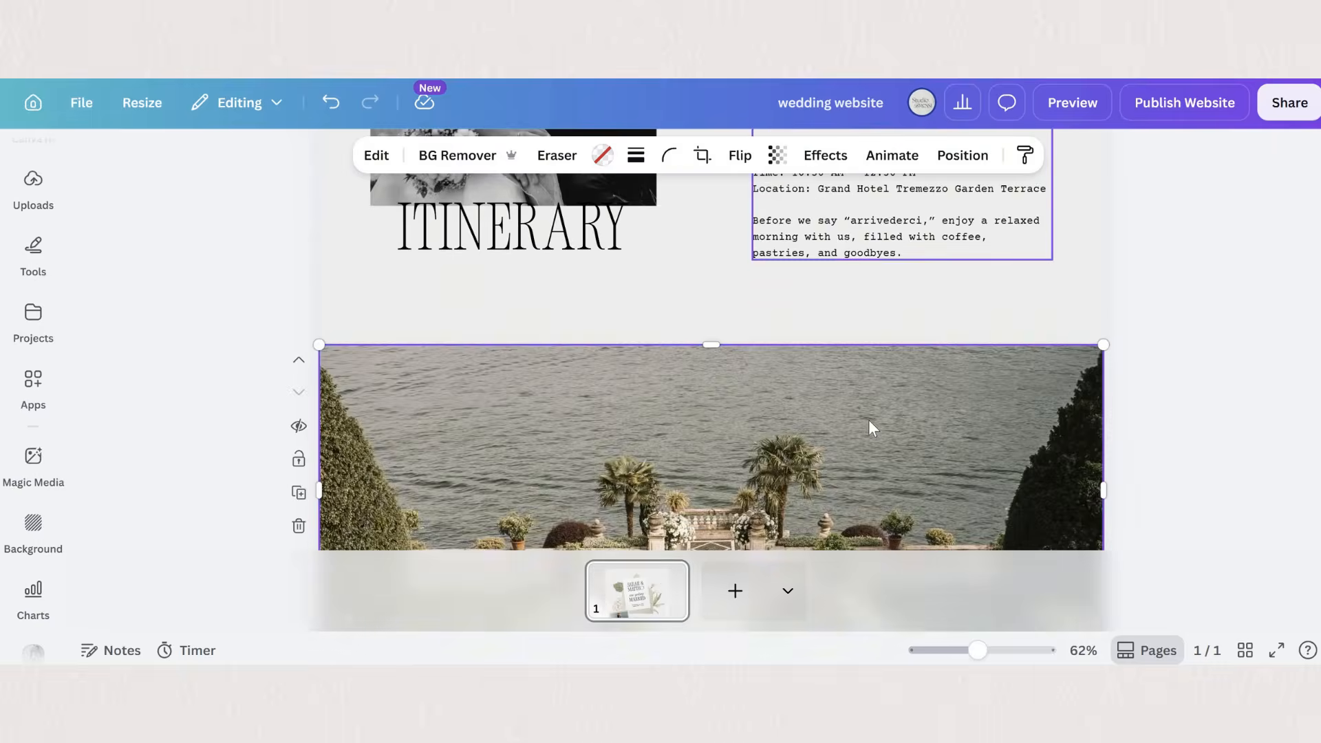
Give the section below the garden photo a taupe brand background and stretch a paper texture across its full width
click(357, 364)
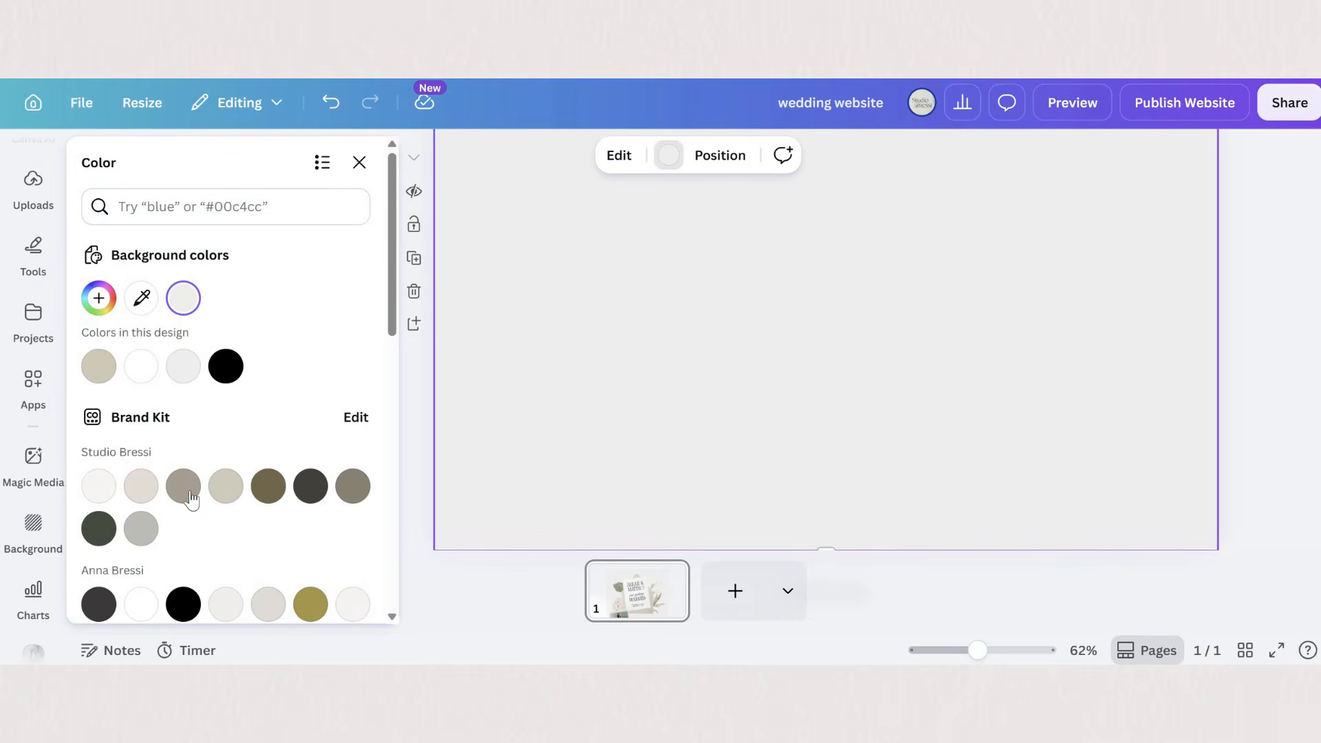
click(183, 486)
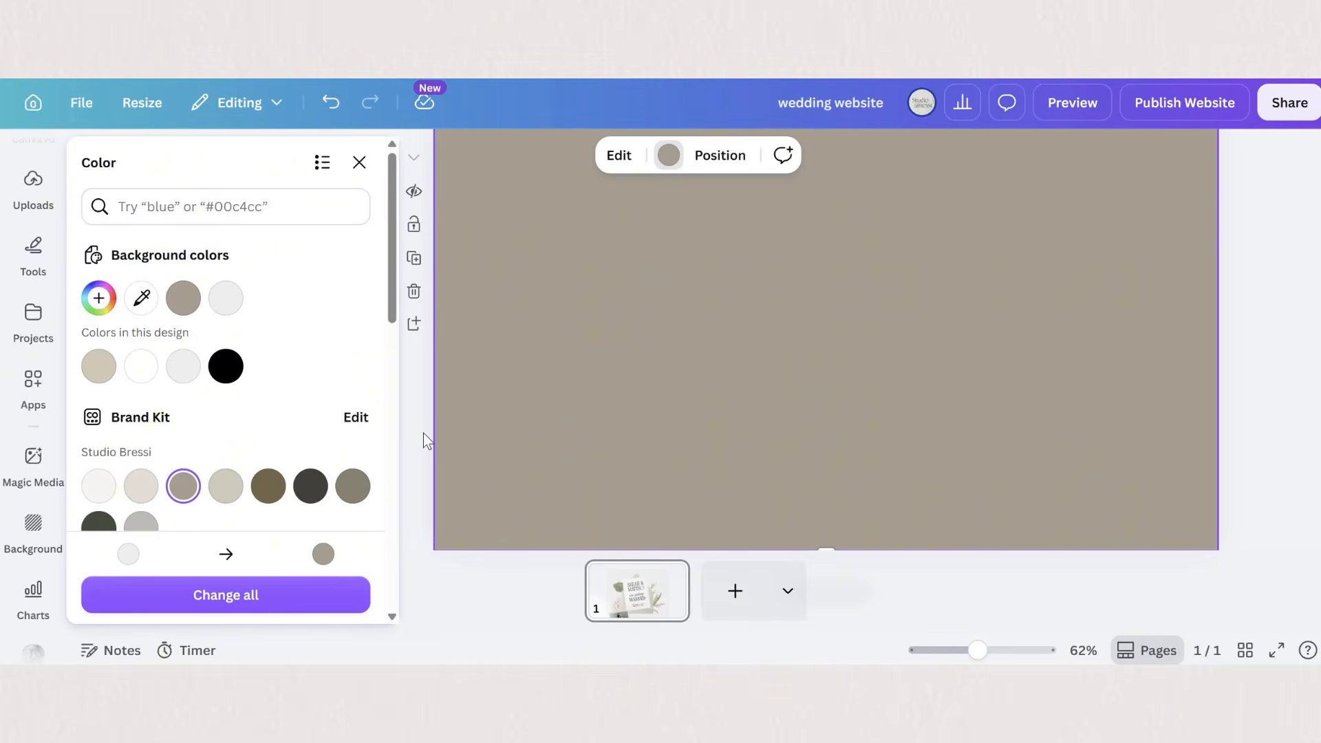
click(955, 346)
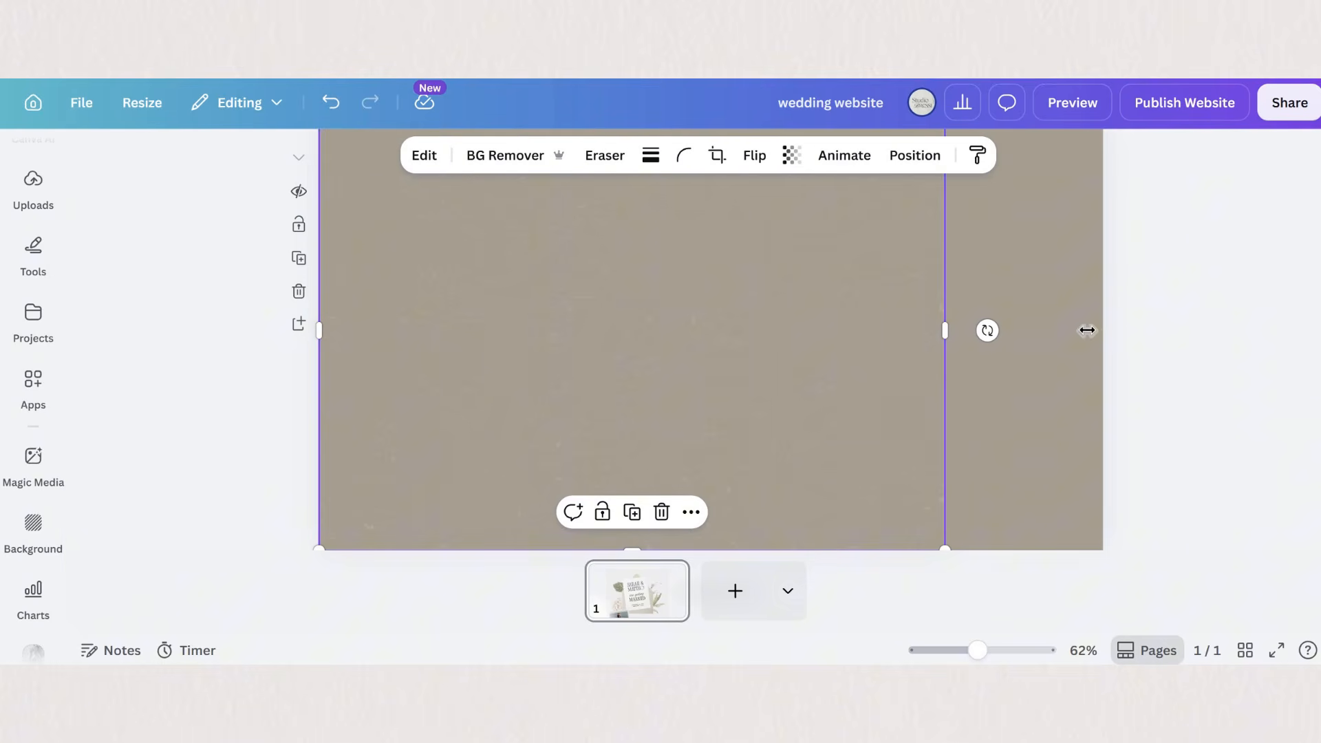
drag(1098, 332, 1103, 332)
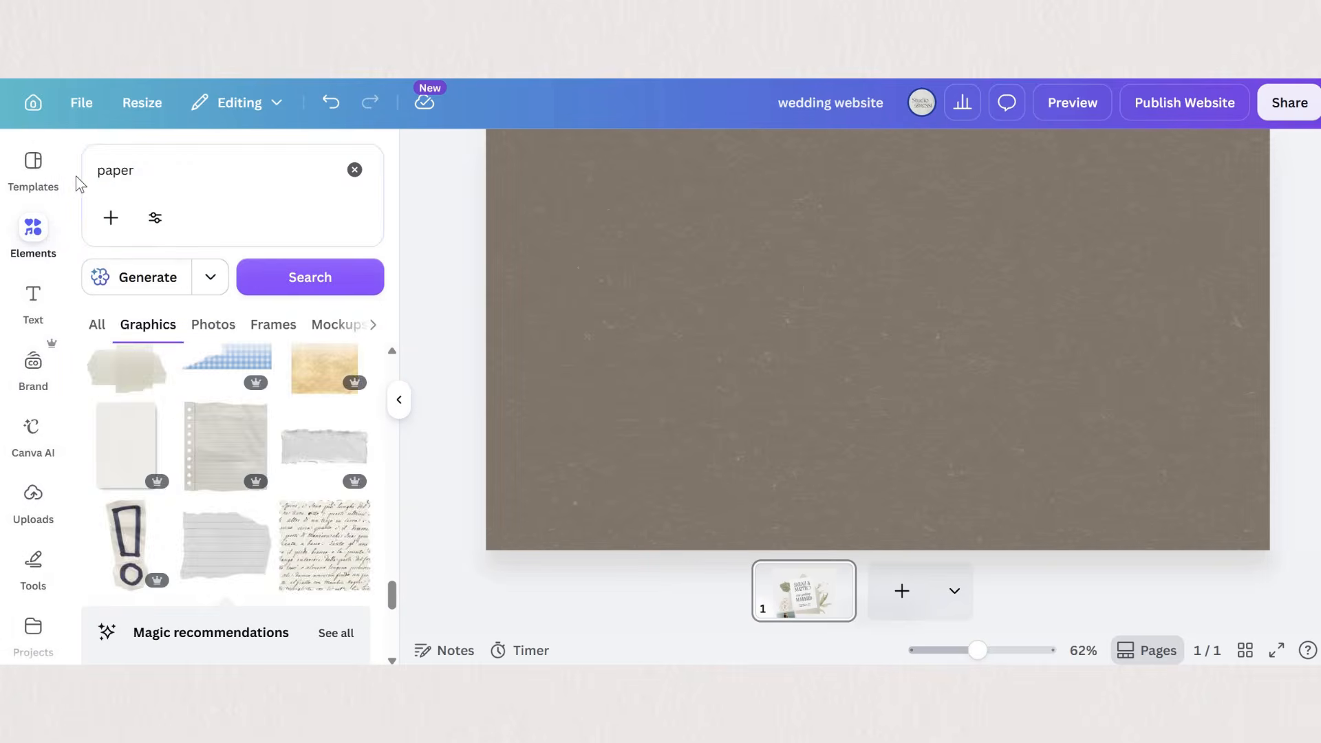
Search the graphics for "lace paper" and add the oval lace doily to the brown section
click(78, 180)
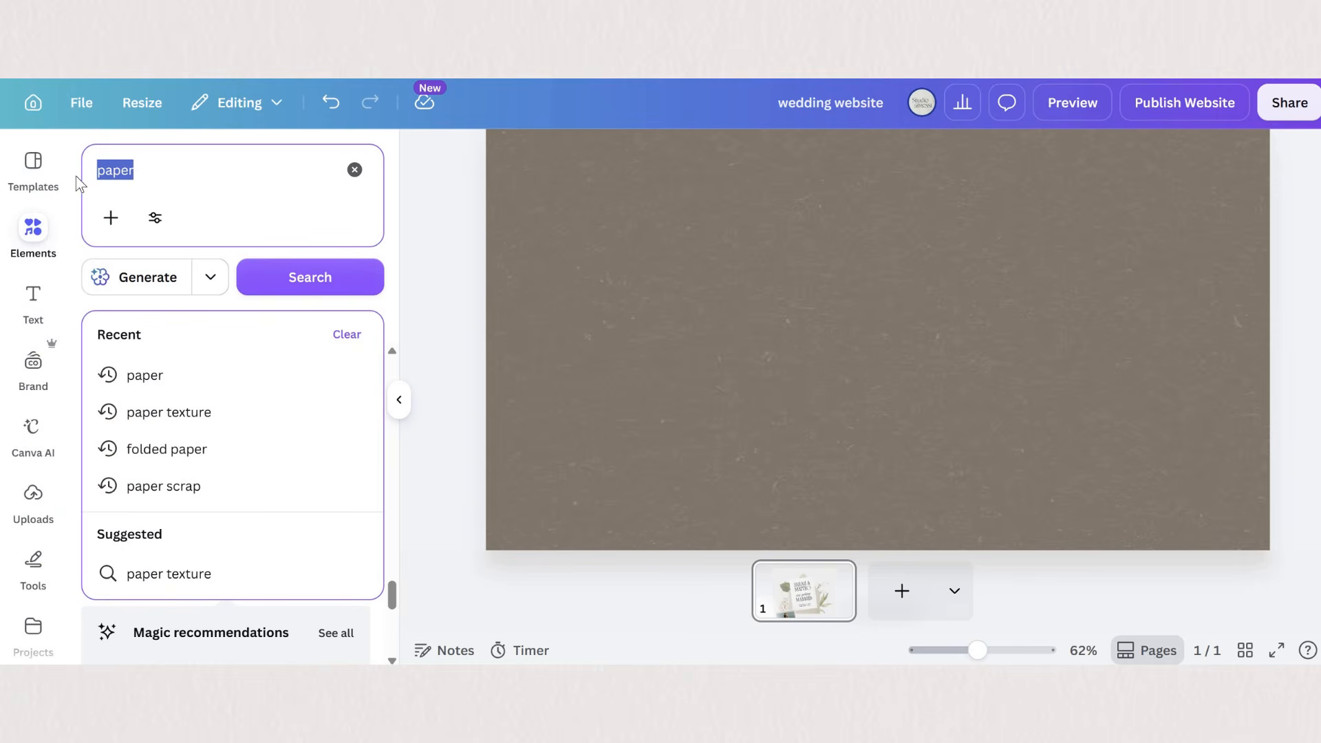
text(lace)
key(Return)
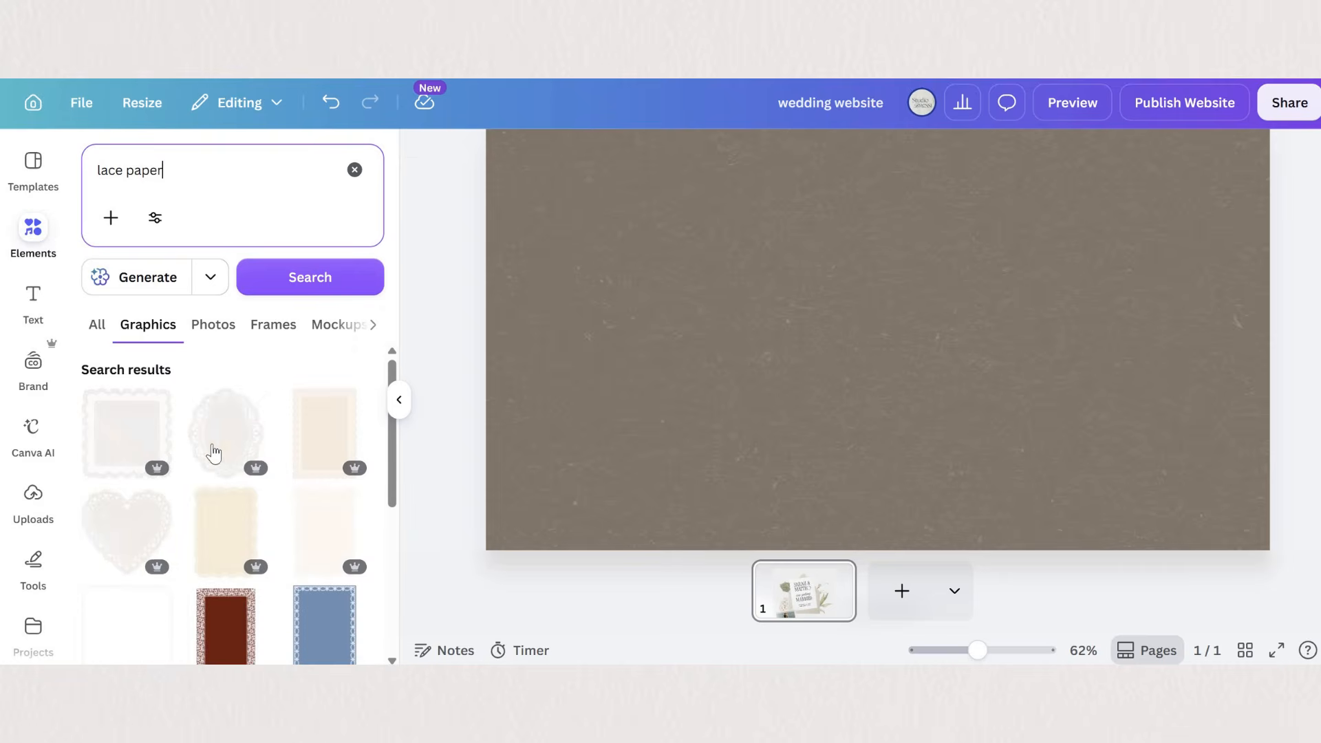
click(213, 452)
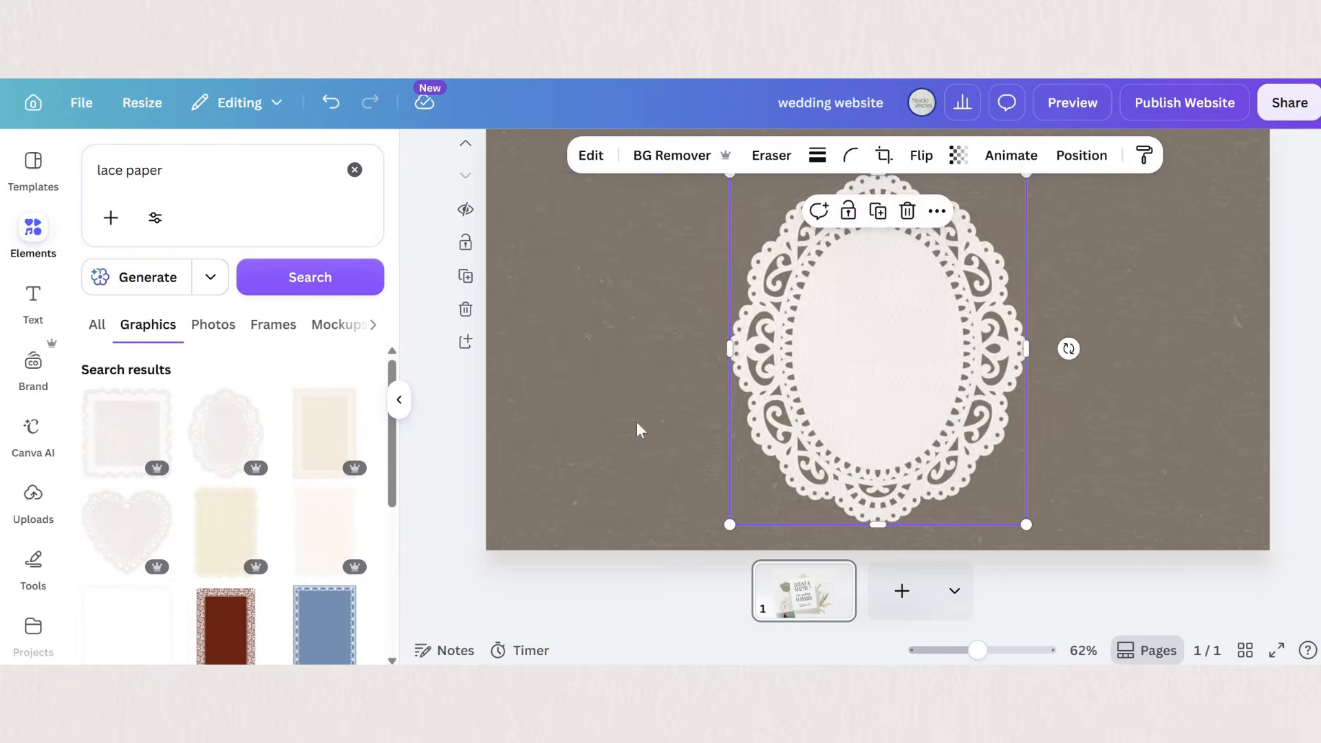
Replace the doily with tilted scalloped lace paper holding the airport, hotel and transportation text, and add a white handwritten "Travel & Accommodations" heading
scroll(278, 497, down, 2)
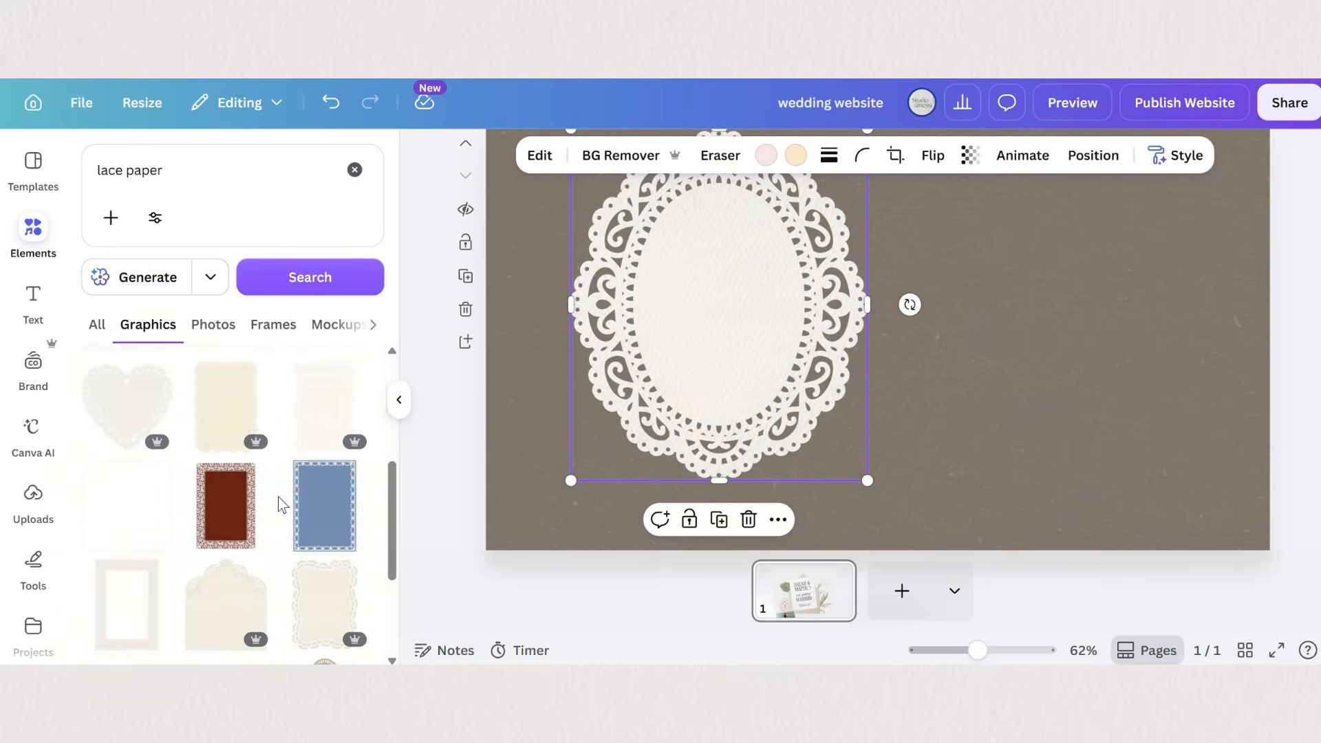
scroll(278, 497, down, 4)
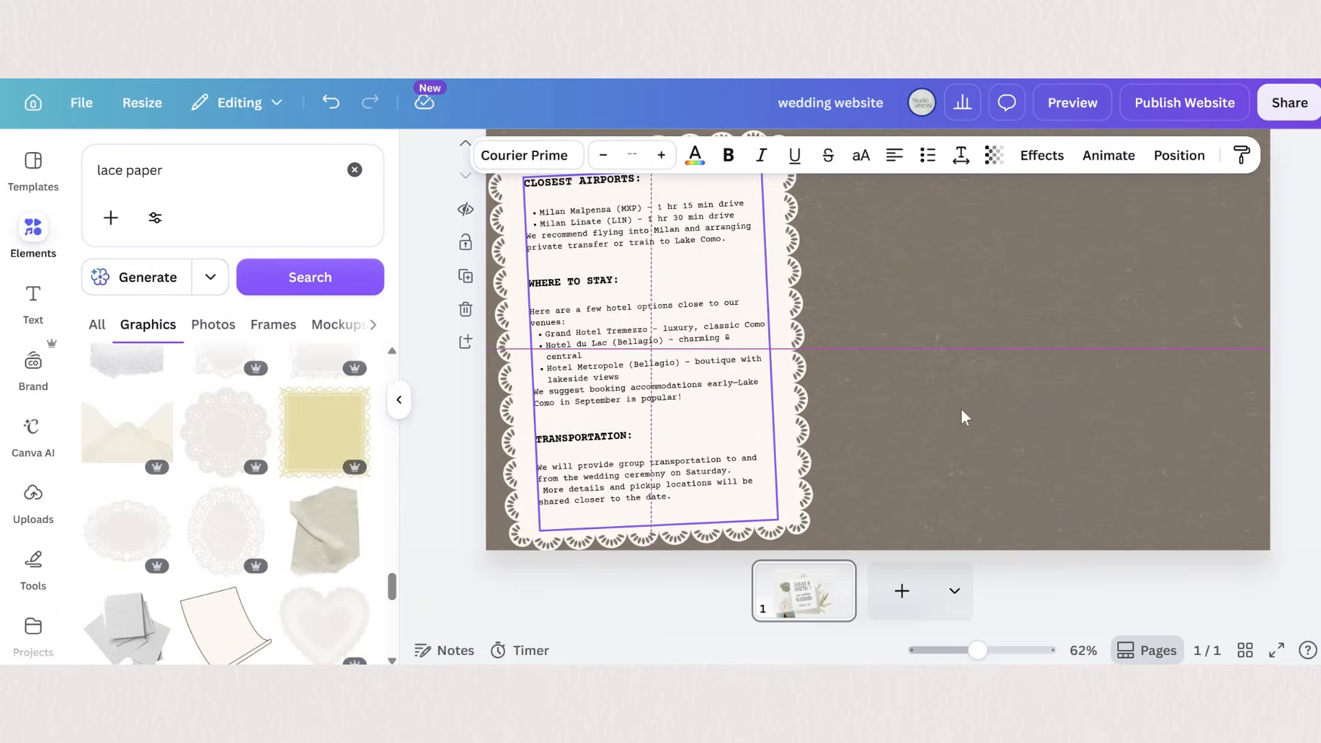
click(886, 338)
scroll(811, 393, up, 1)
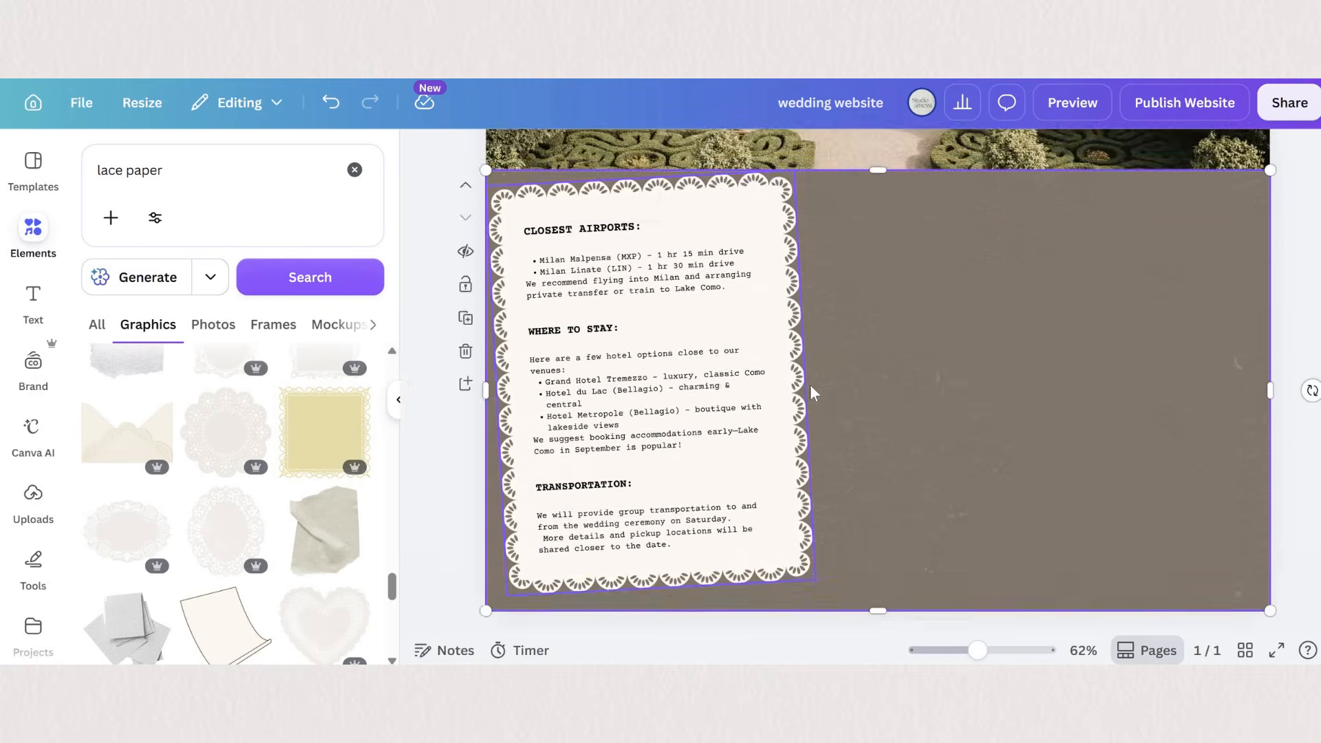
scroll(957, 368, up, 2)
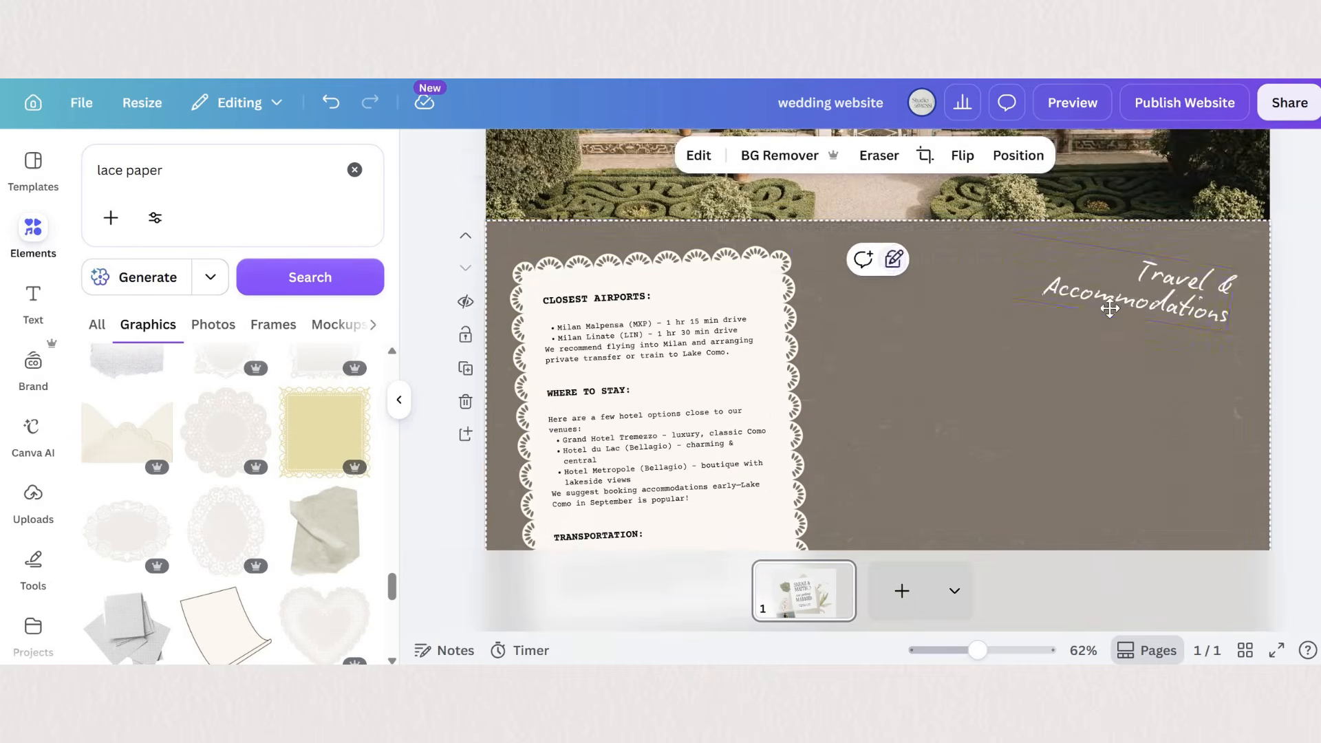
Place the lake view photo with overlapping calla lilies below the travel heading and shift the lace paper slightly inward
scroll(906, 394, down, 2)
scroll(939, 328, down, 1)
click(578, 399)
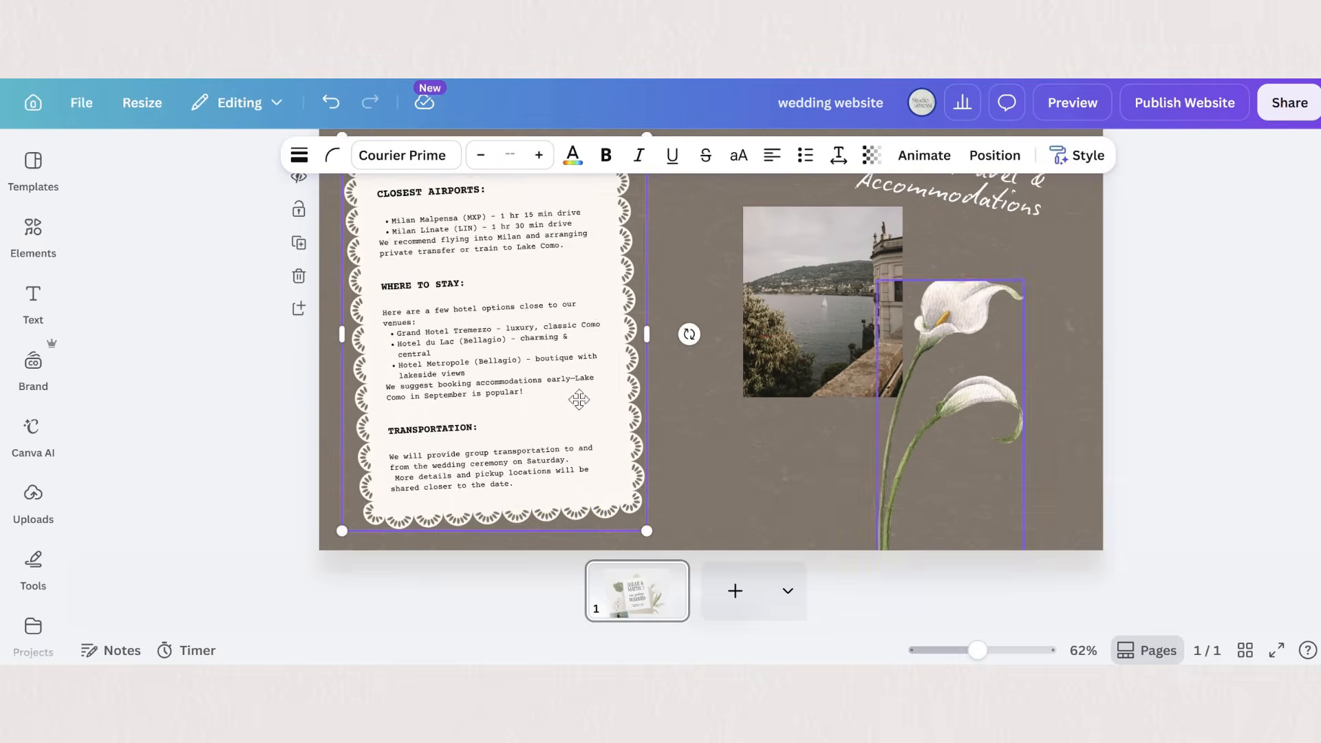
scroll(578, 399, up, 1)
click(882, 342)
click(977, 413)
click(1191, 406)
scroll(1134, 276, up, 1)
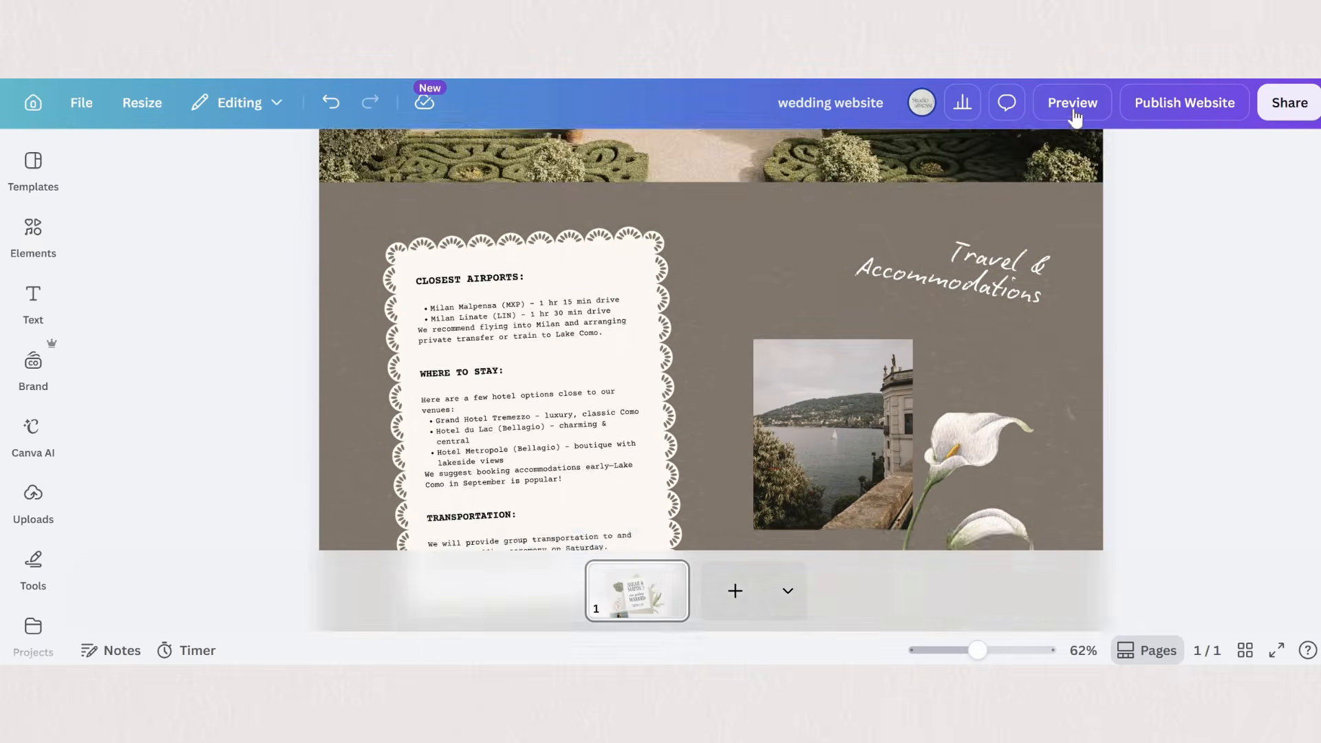
Check the garden photo and the travel section in the mobile preview
click(1072, 103)
scroll(675, 352, down, 3)
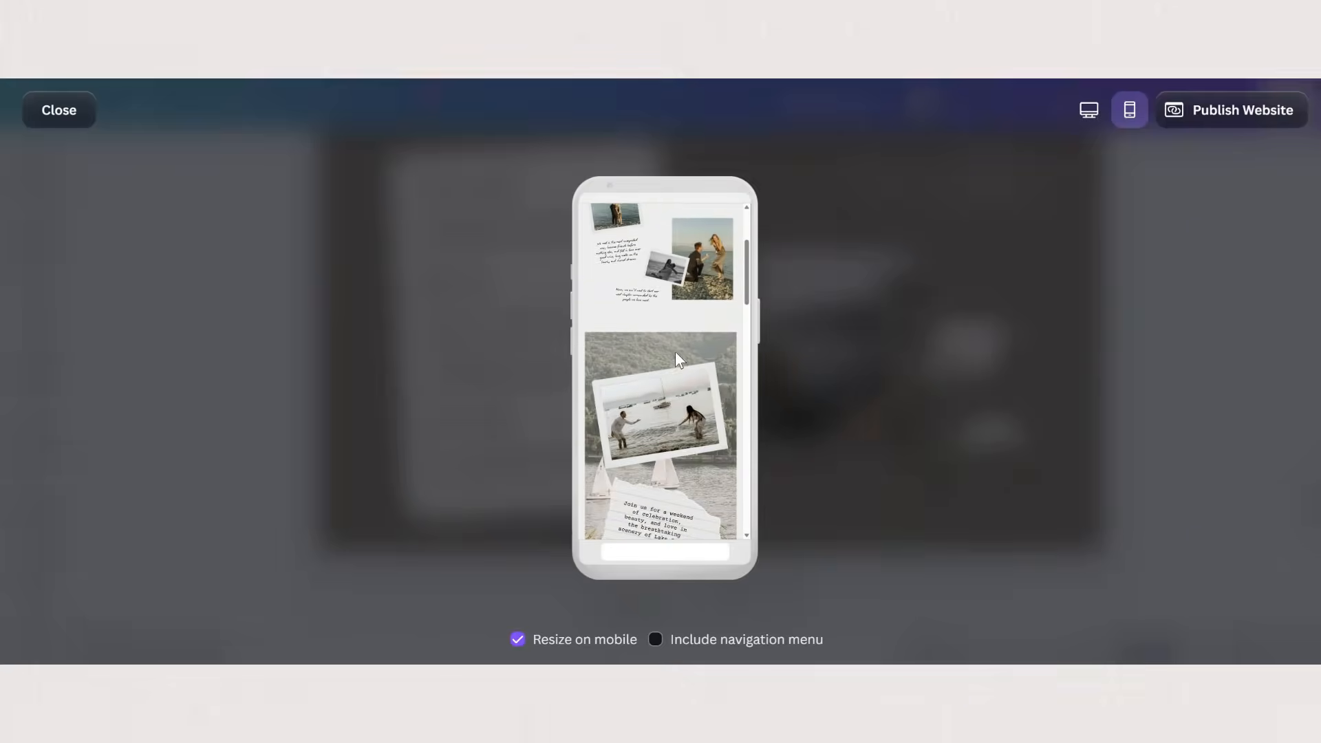
scroll(674, 352, down, 10)
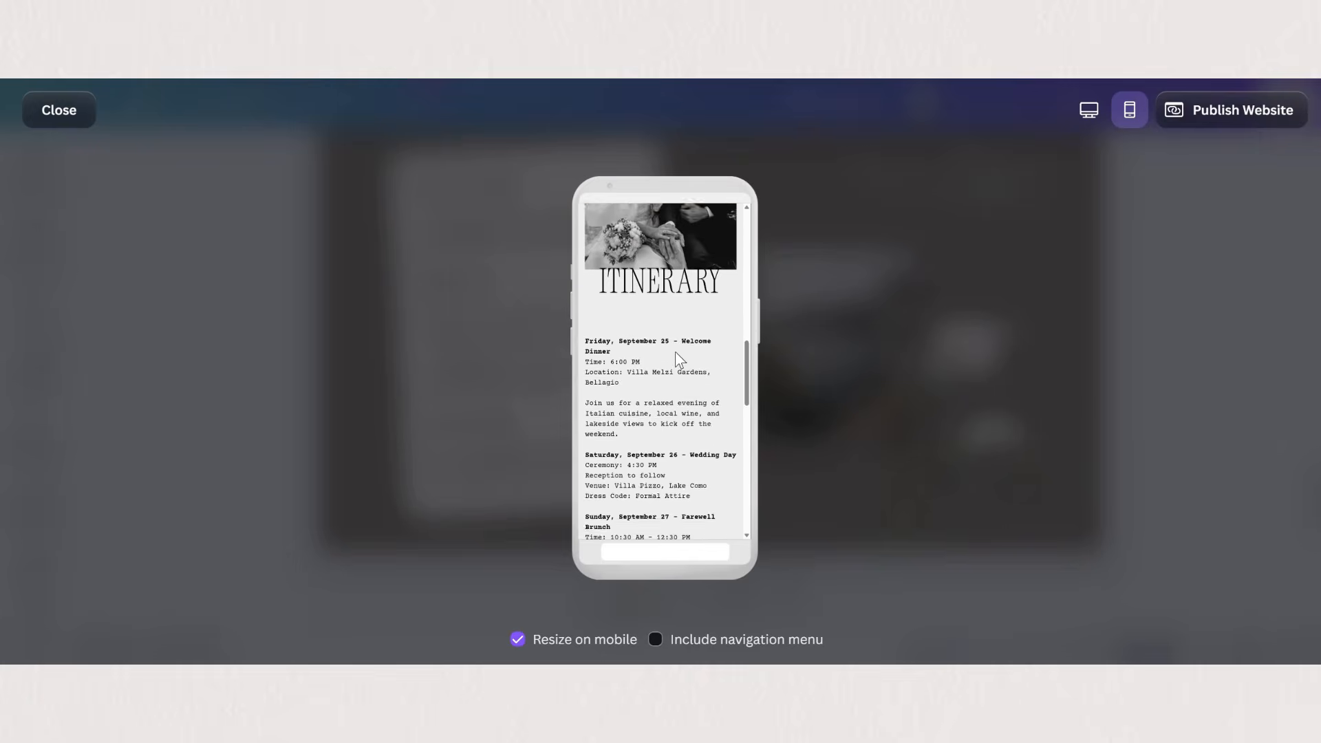
scroll(675, 352, down, 10)
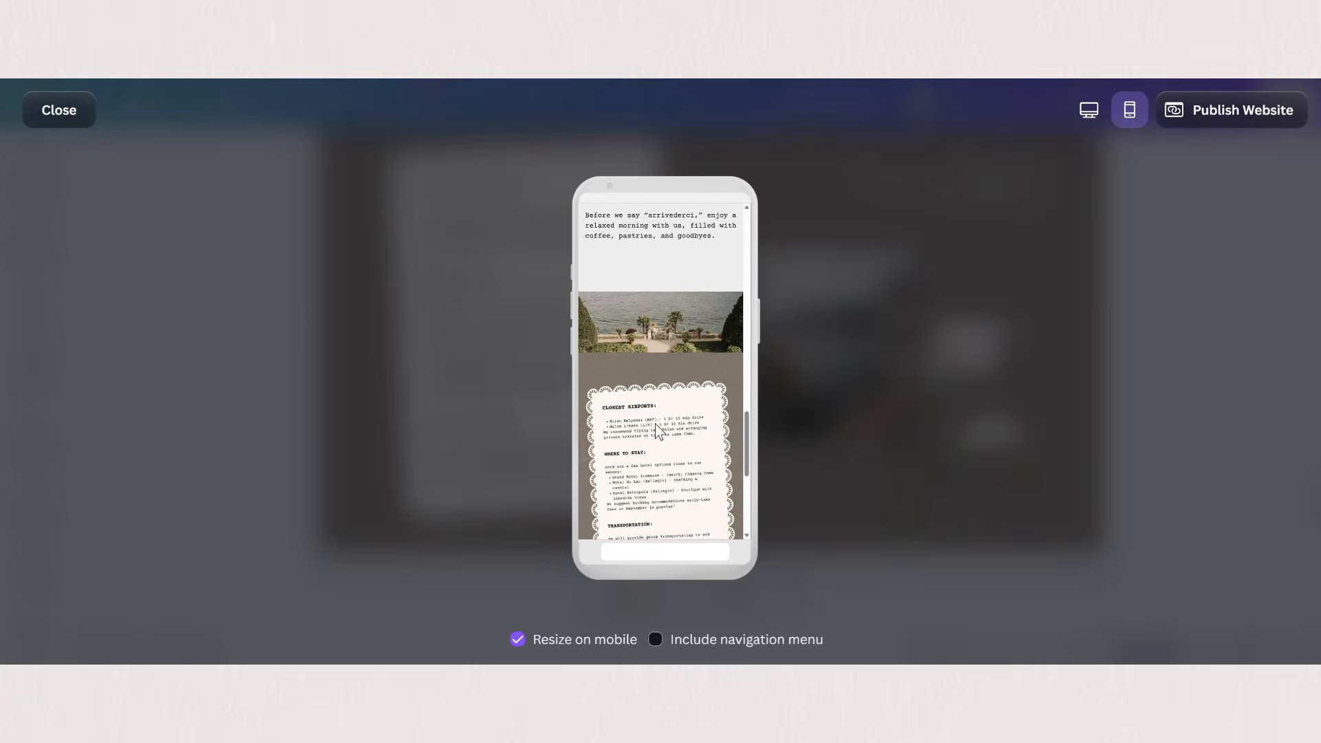
scroll(660, 444, down, 2)
scroll(653, 263, down, 3)
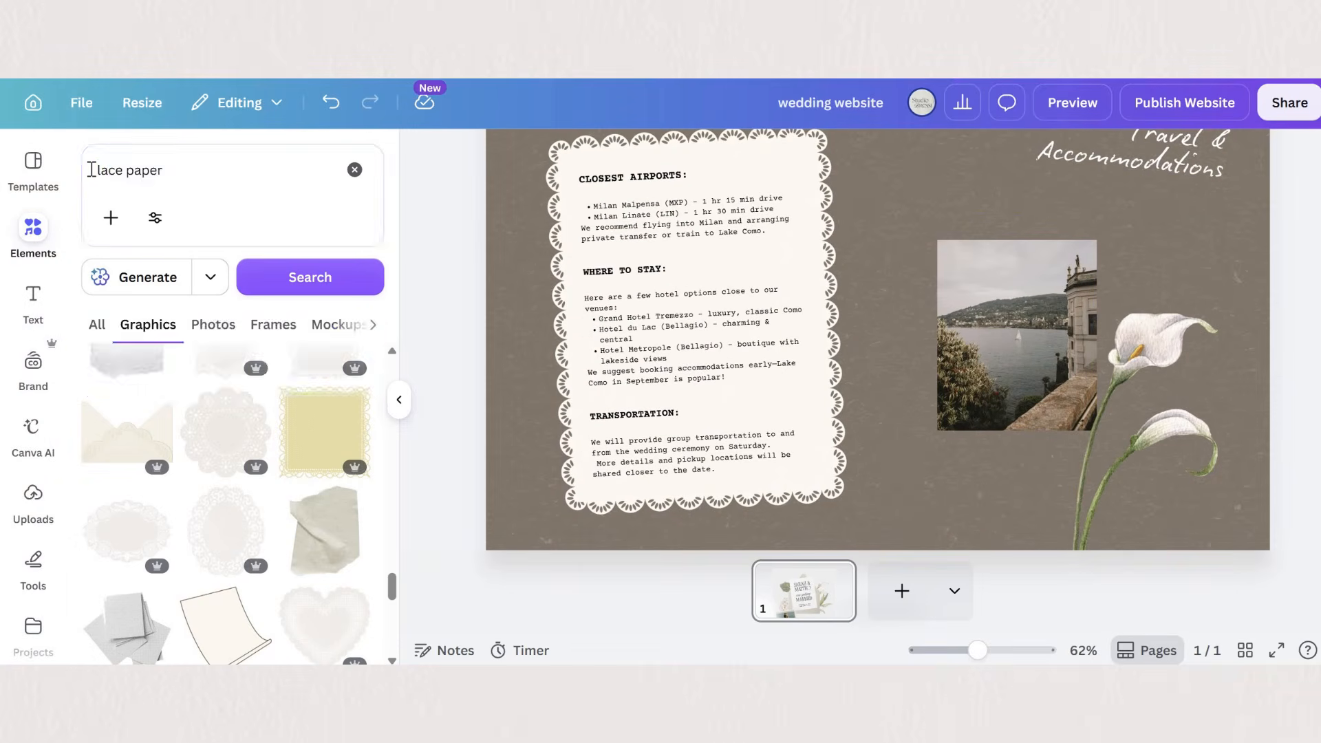
Search the graphics for "paper clip" and browse the results for a suitable clip
click(92, 170)
text(pap)
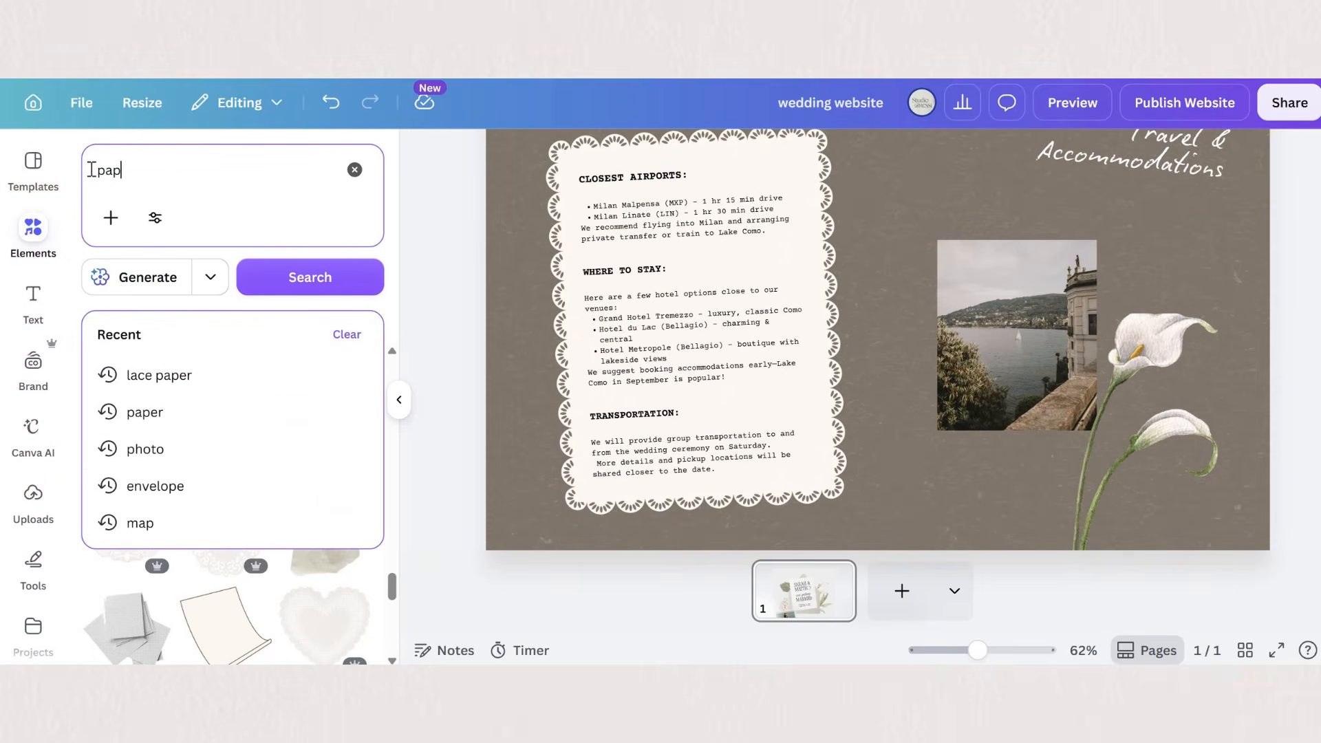
text(er clip)
key(Return)
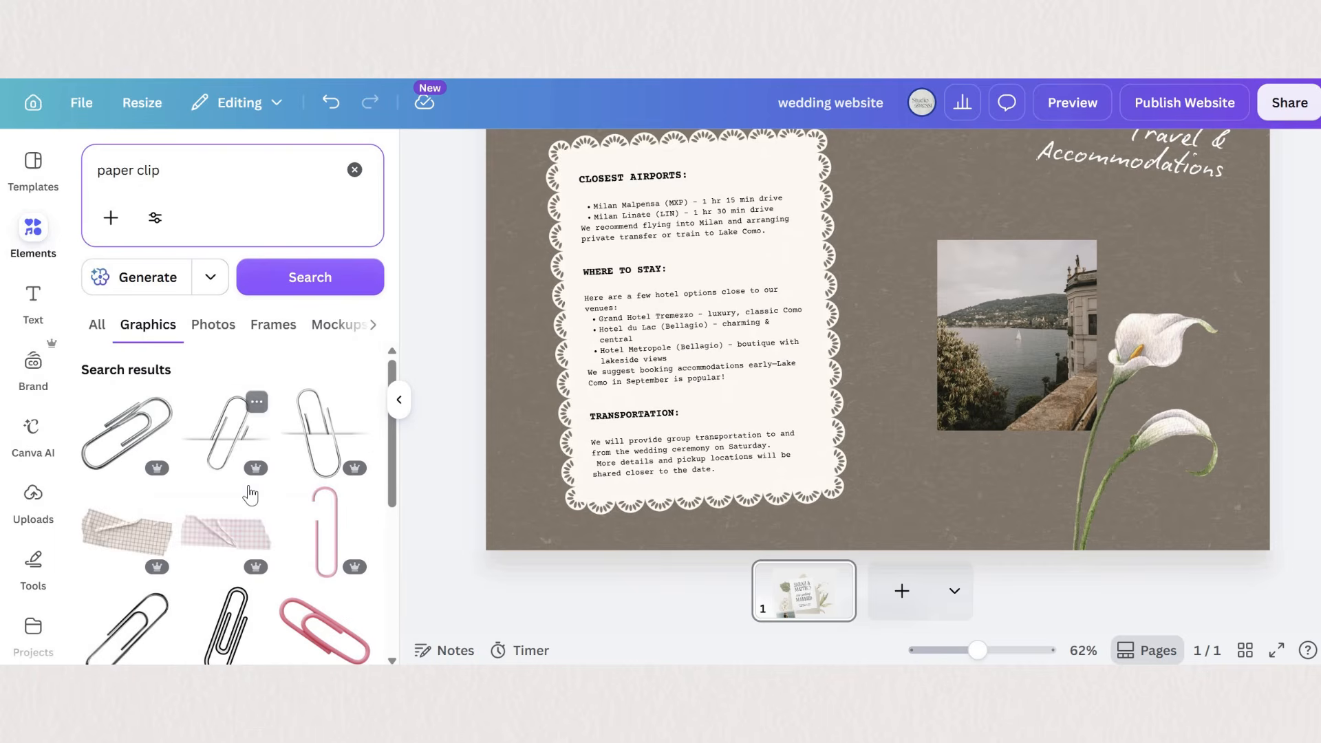
scroll(226, 459, down, 3)
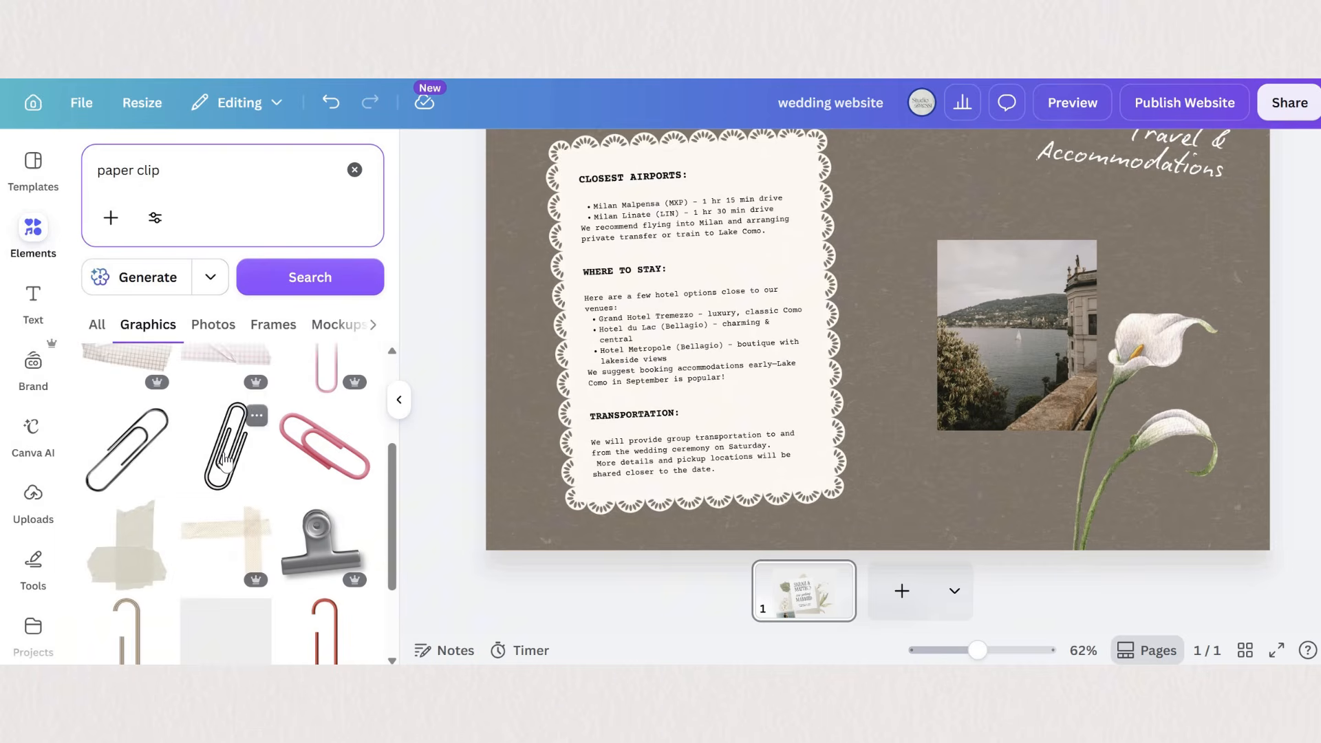
scroll(225, 459, down, 3)
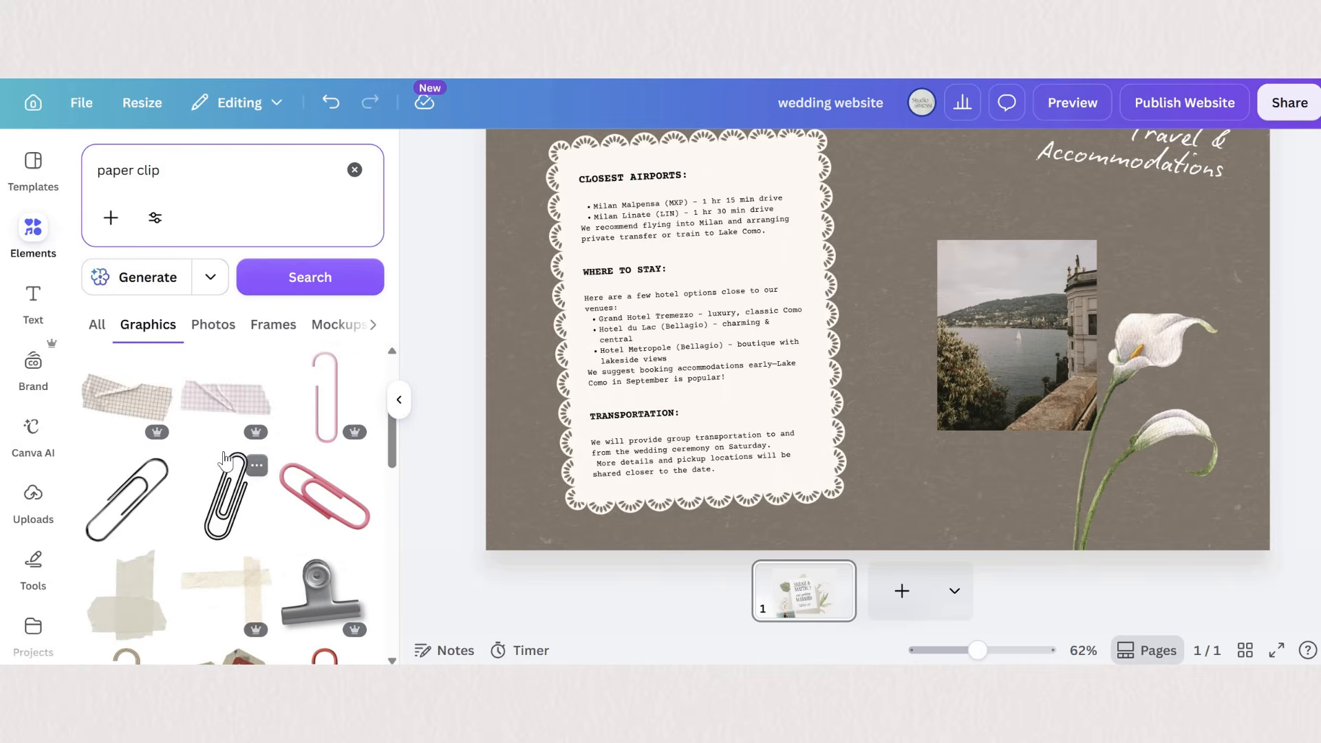
scroll(226, 460, down, 5)
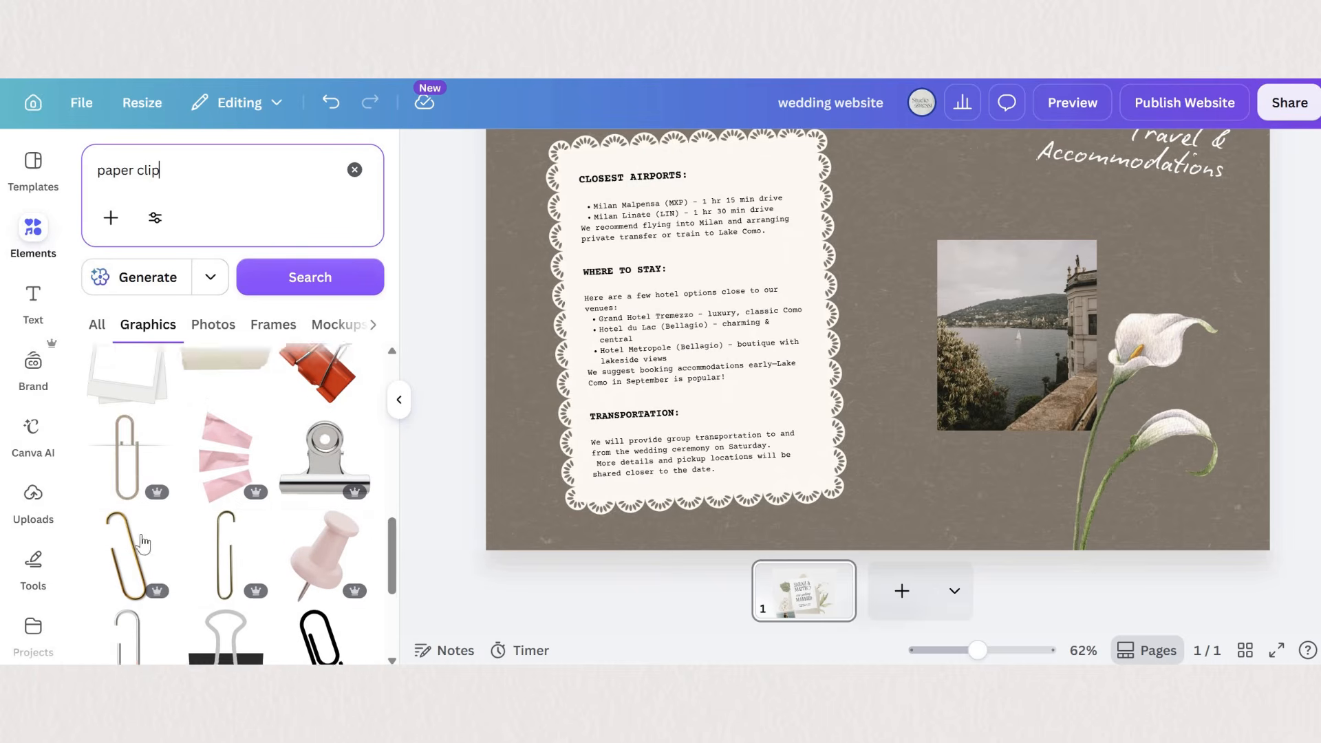
Add a section with a #E9E2DB background, a tilted script heading "The Menu", and cocktail hour, dinner, dessert and drinks lists
drag(933, 521, 779, 363)
scroll(829, 344, up, 5)
scroll(830, 350, down, 5)
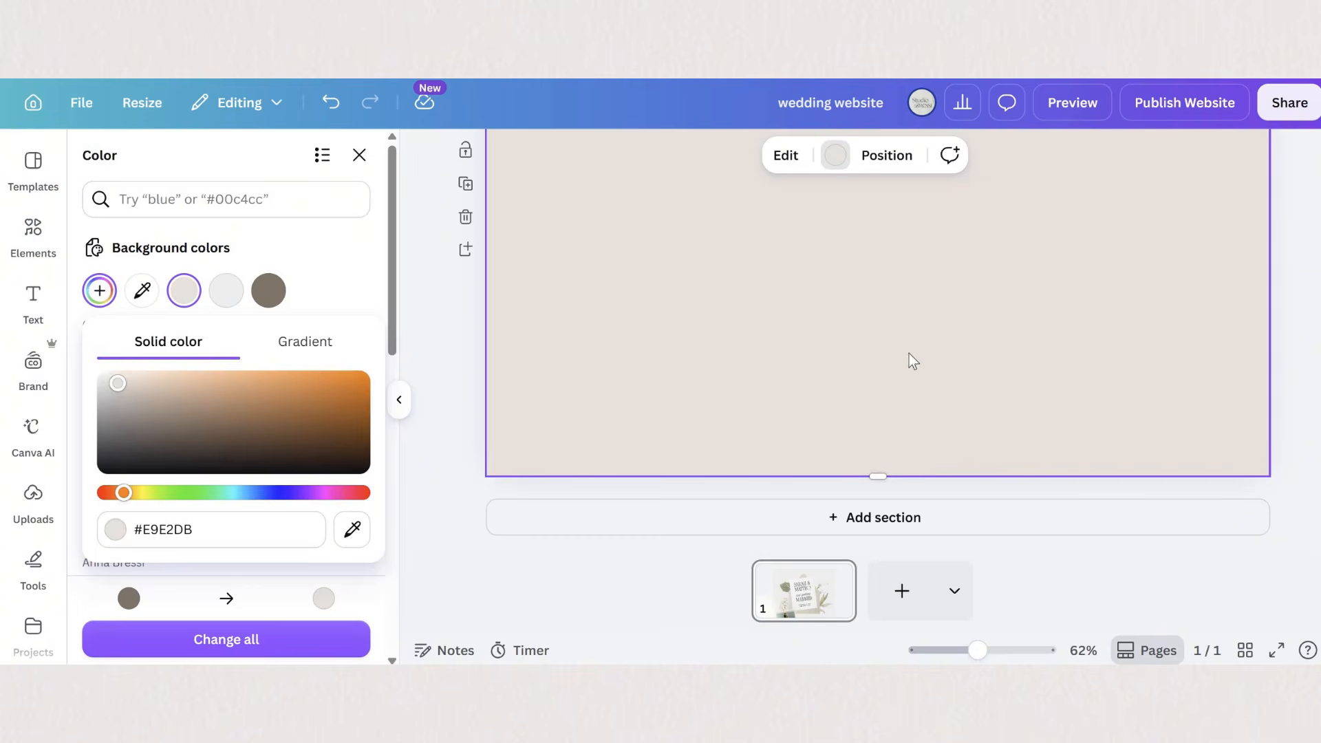
click(862, 339)
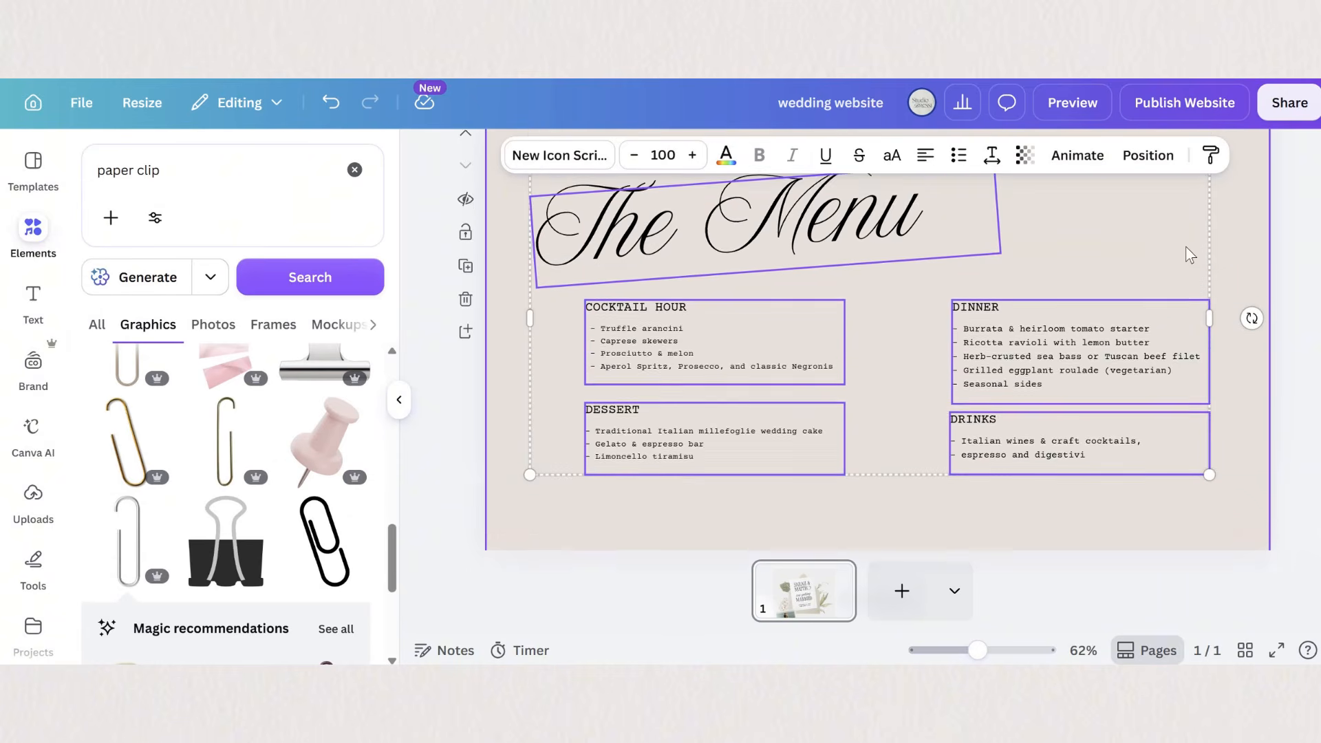
Add a section below the menu with an "Our REGISTRY" heading, registry text, a tilted framed couple photo and a leaf branch
scroll(1186, 248, up, 2)
click(1104, 398)
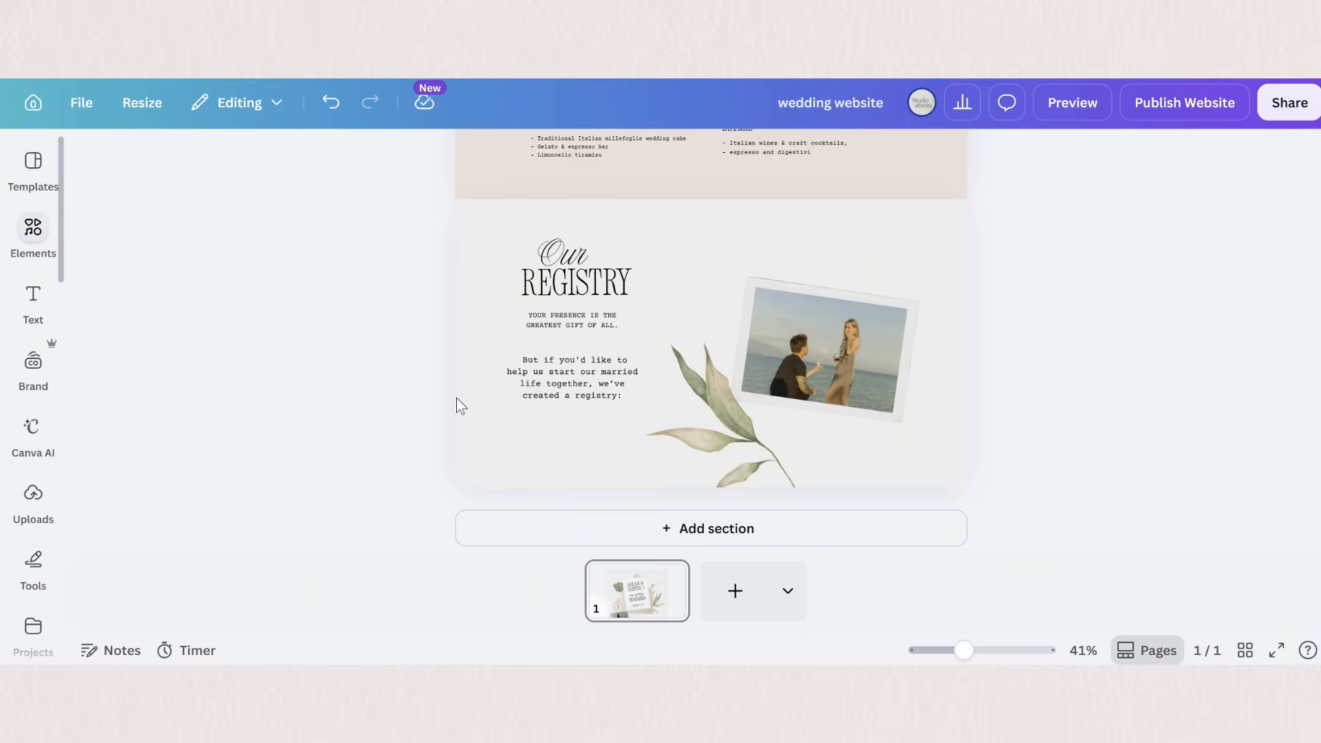
click(723, 432)
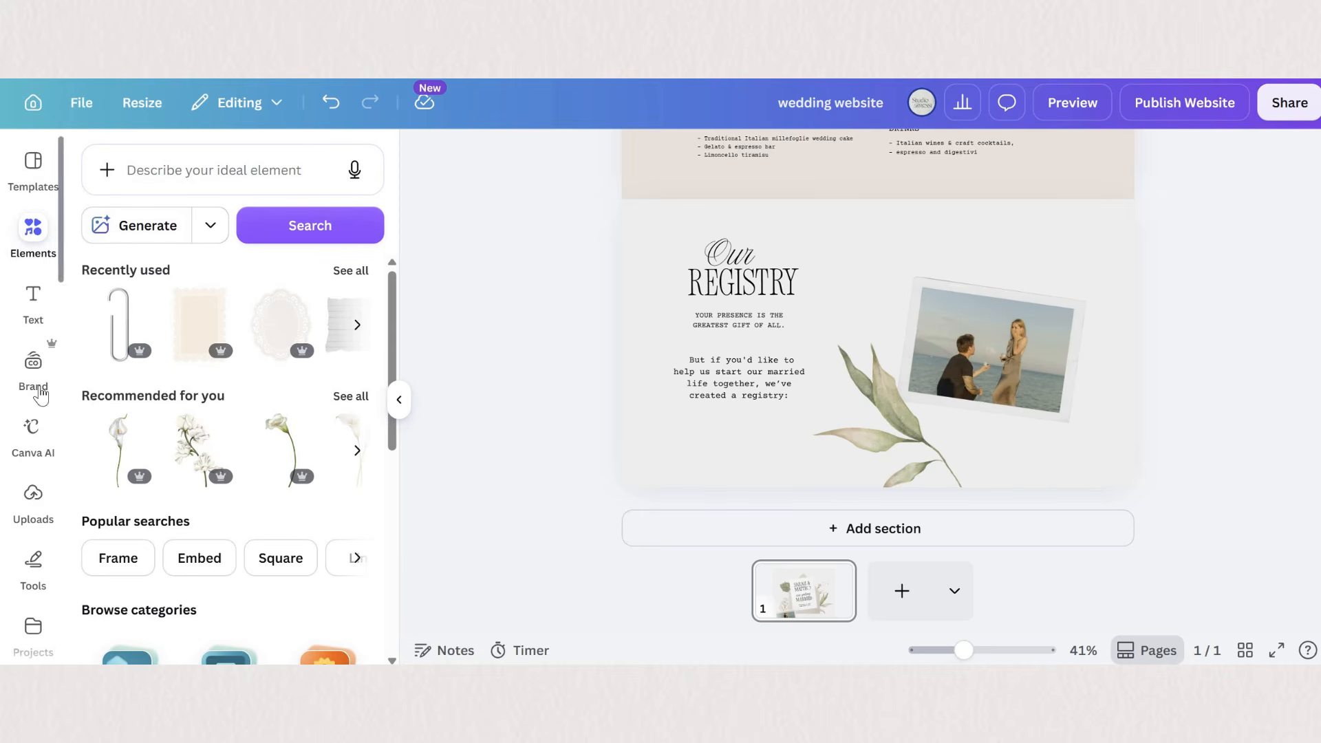
scroll(38, 397, down, 5)
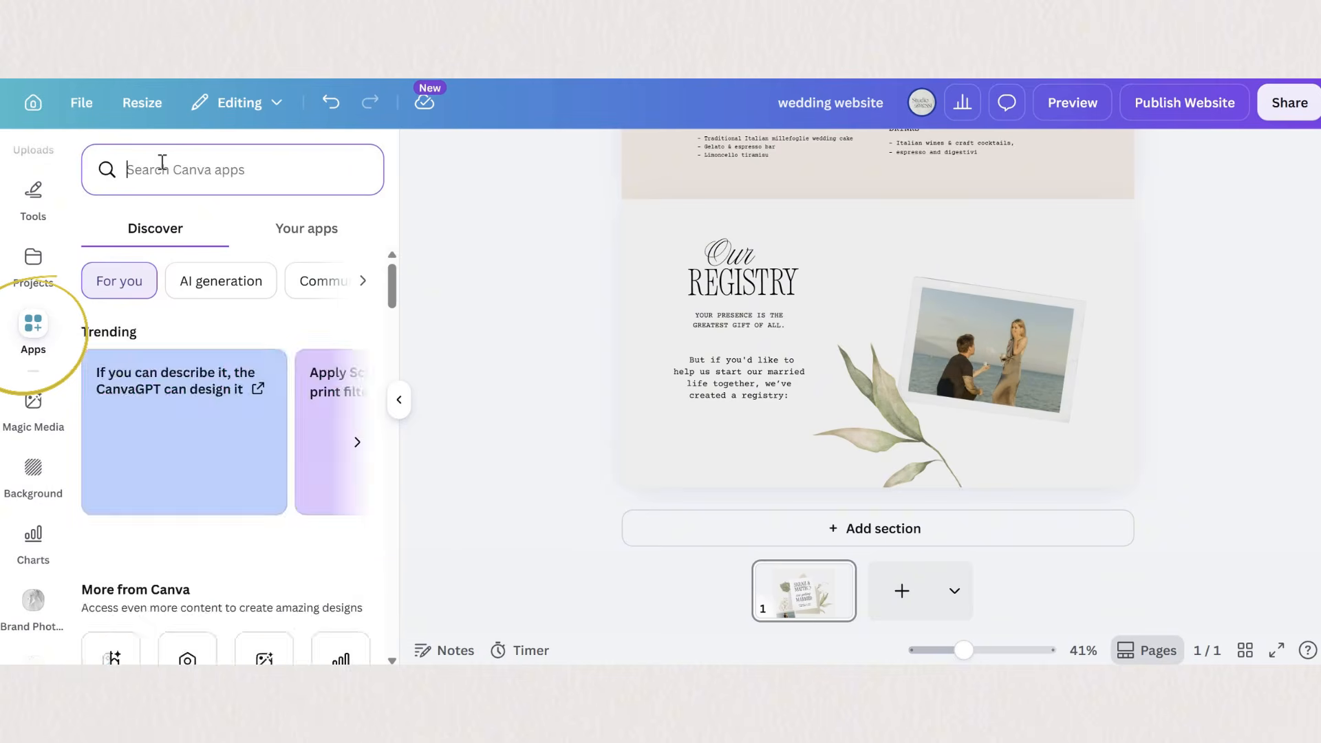
text(qr)
key(Return)
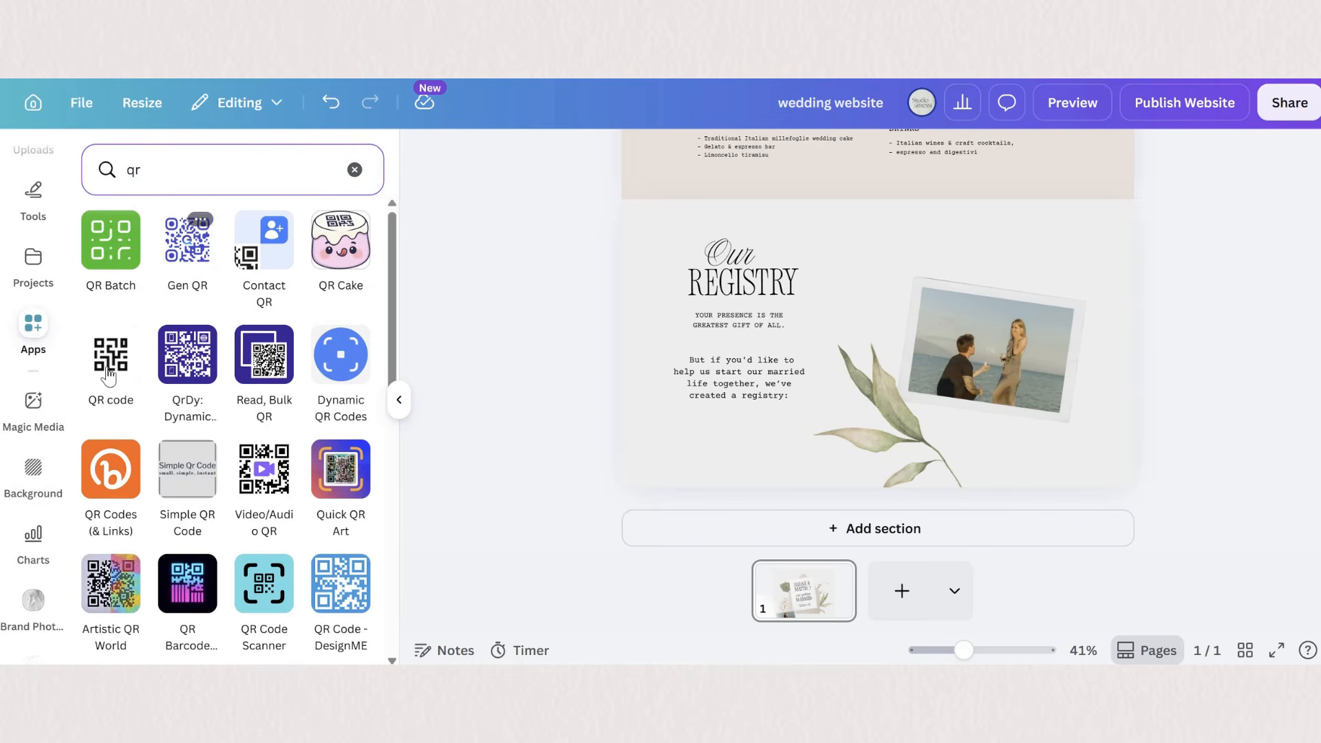
click(105, 378)
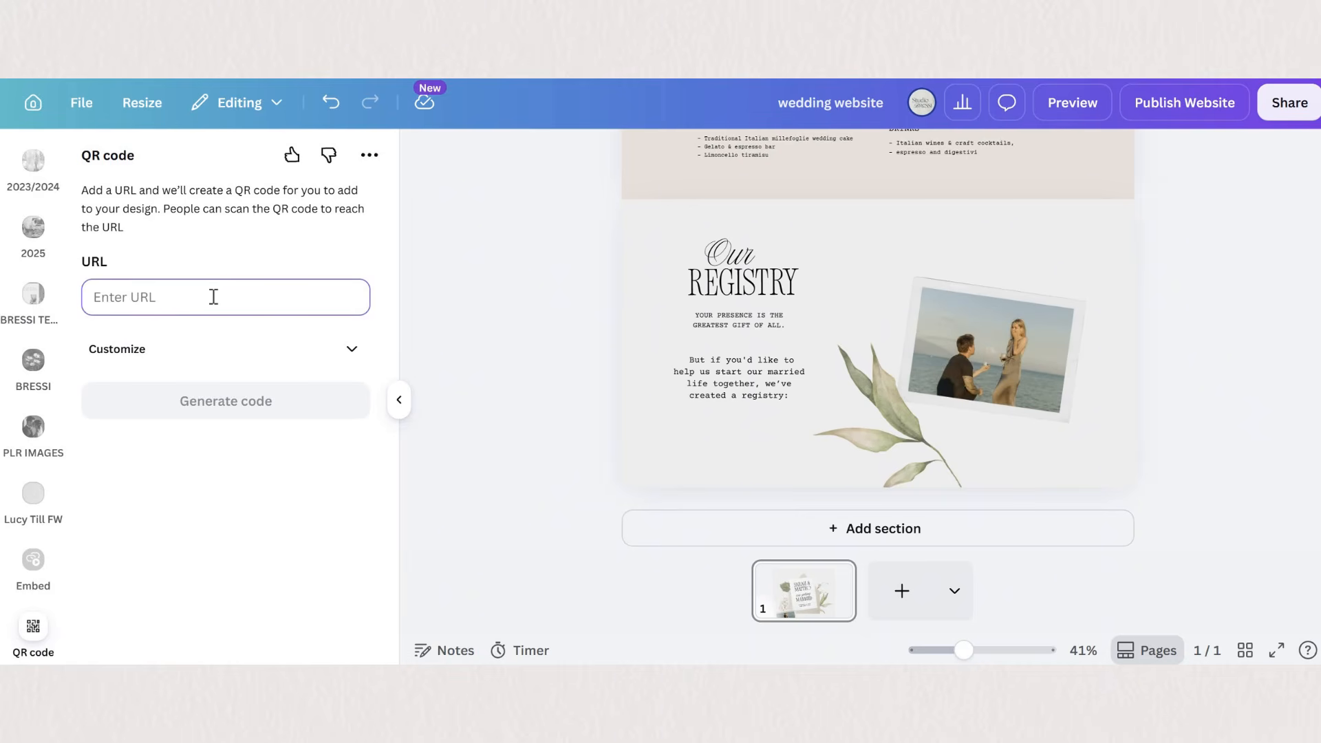
text(https://www.amazon.de/)
click(326, 401)
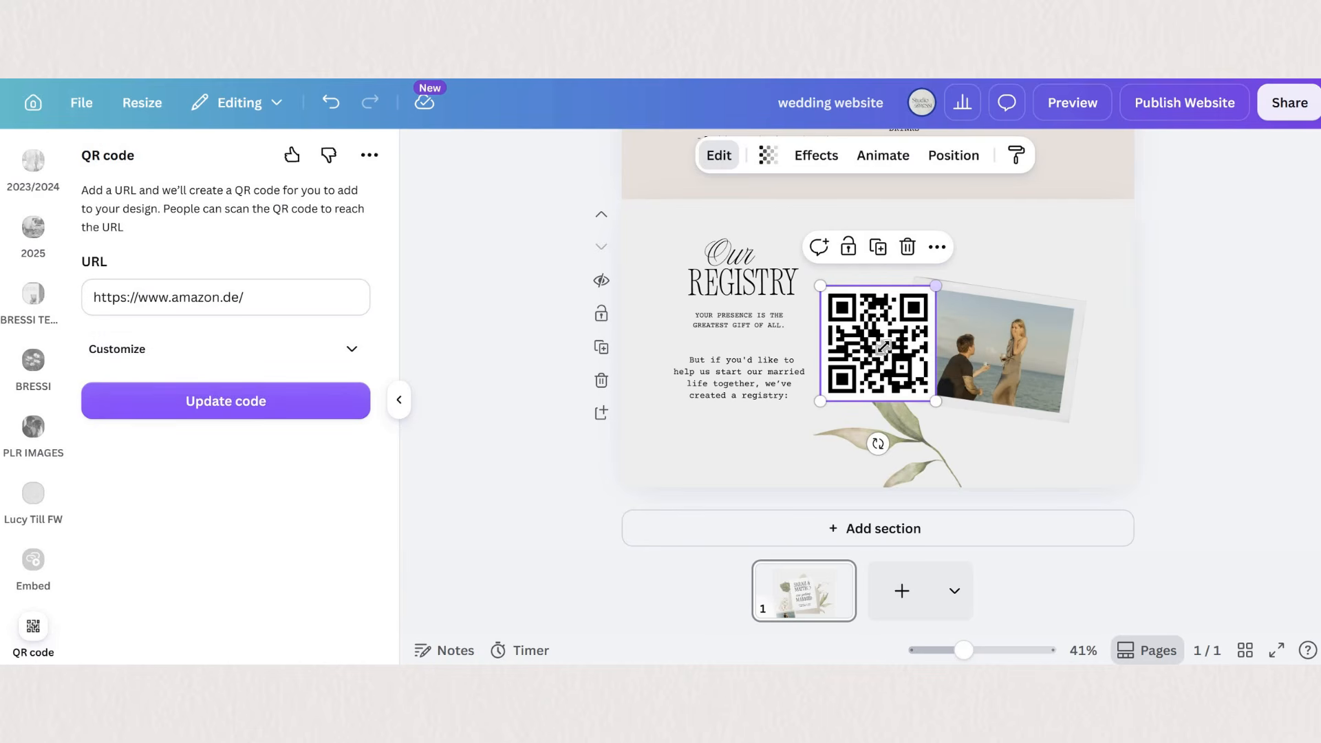
Shrink the QR code, place it centred below the registry text and caption it "VIEW HERE" with even spacing
drag(936, 284, 738, 433)
click(1159, 527)
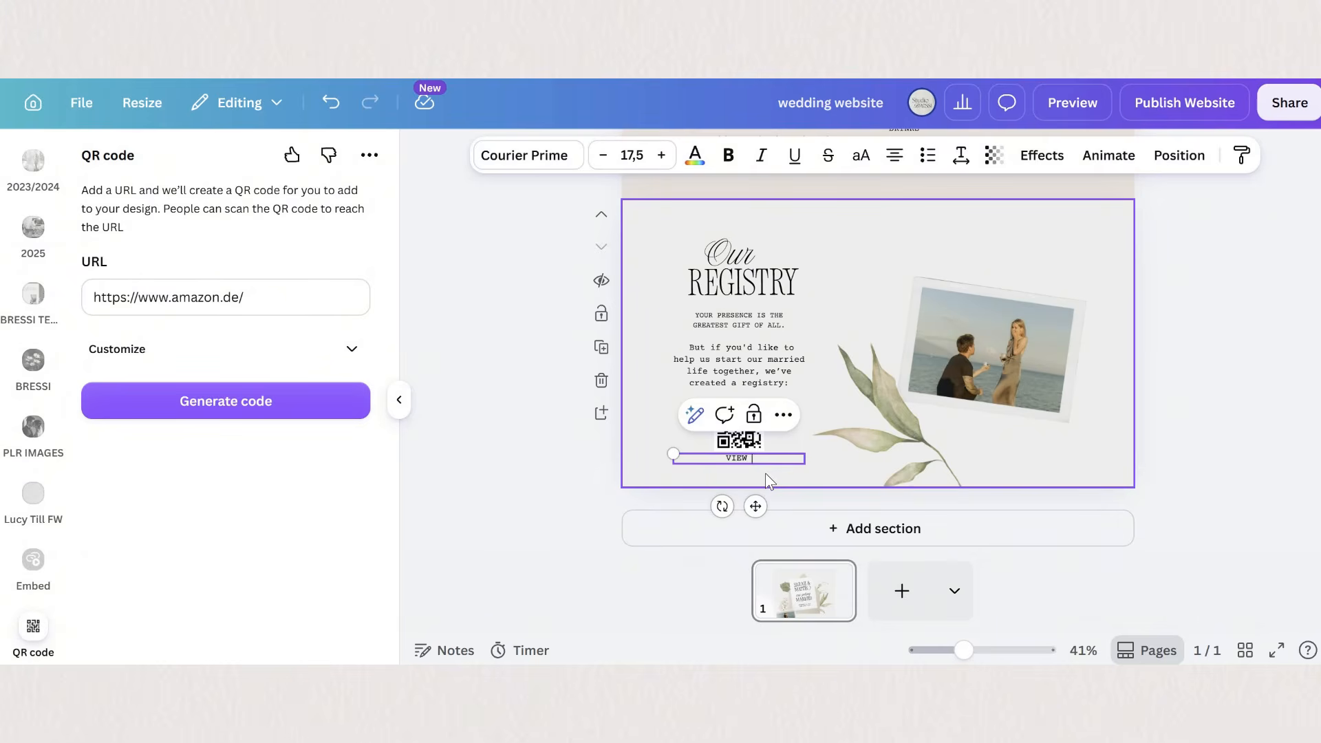
text(HERE)
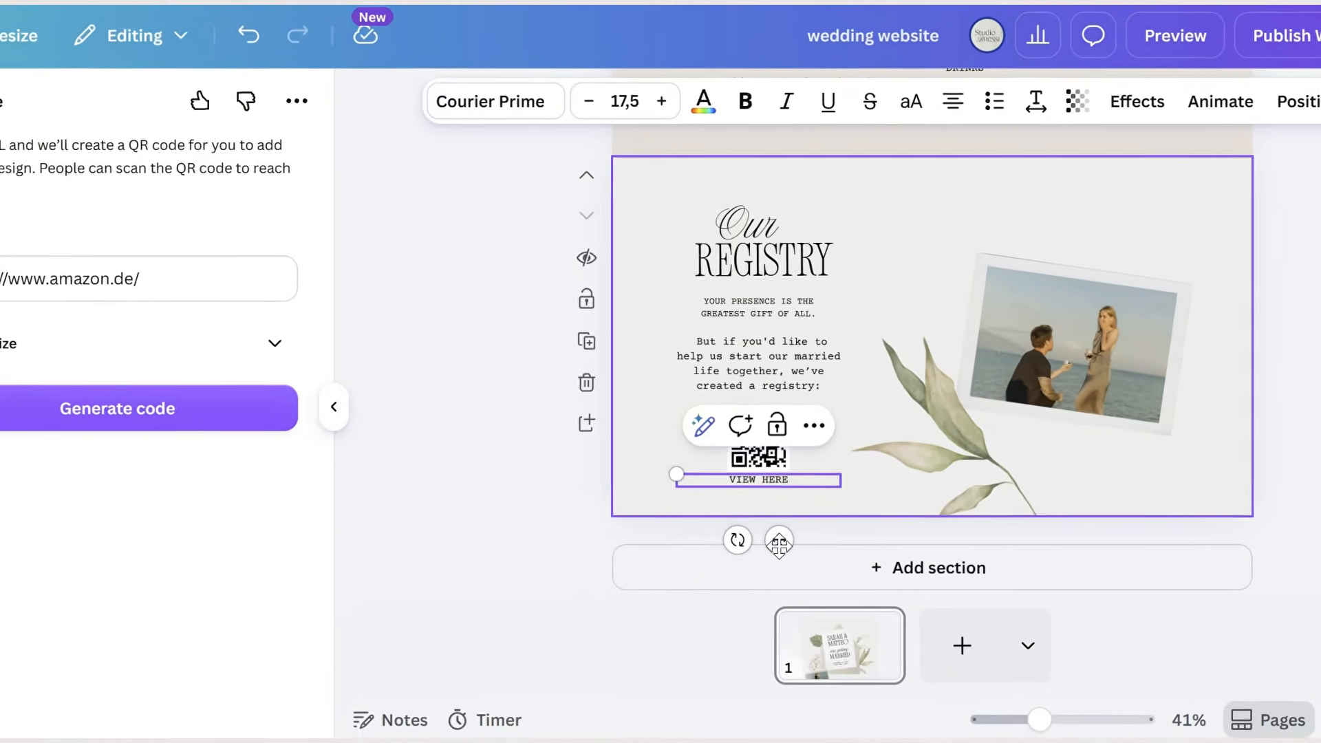
drag(764, 490, 764, 506)
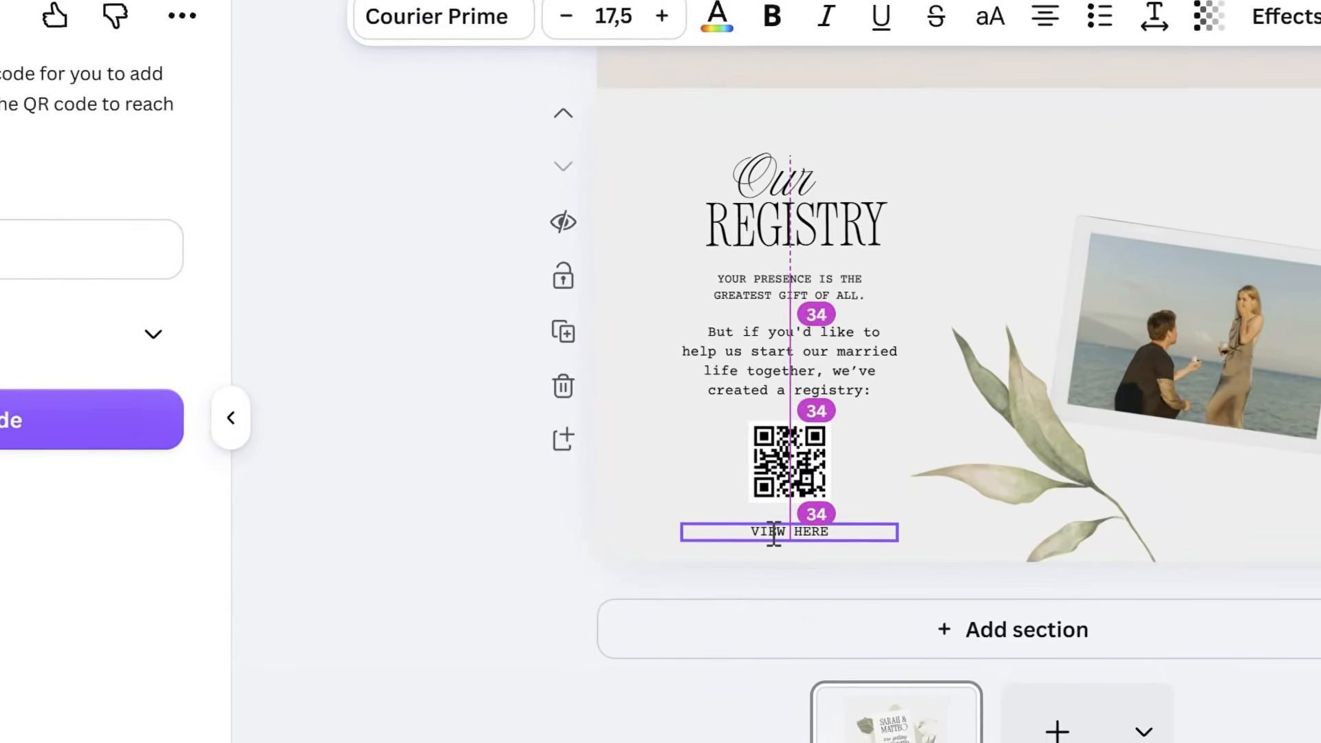
key(ctrl+a)
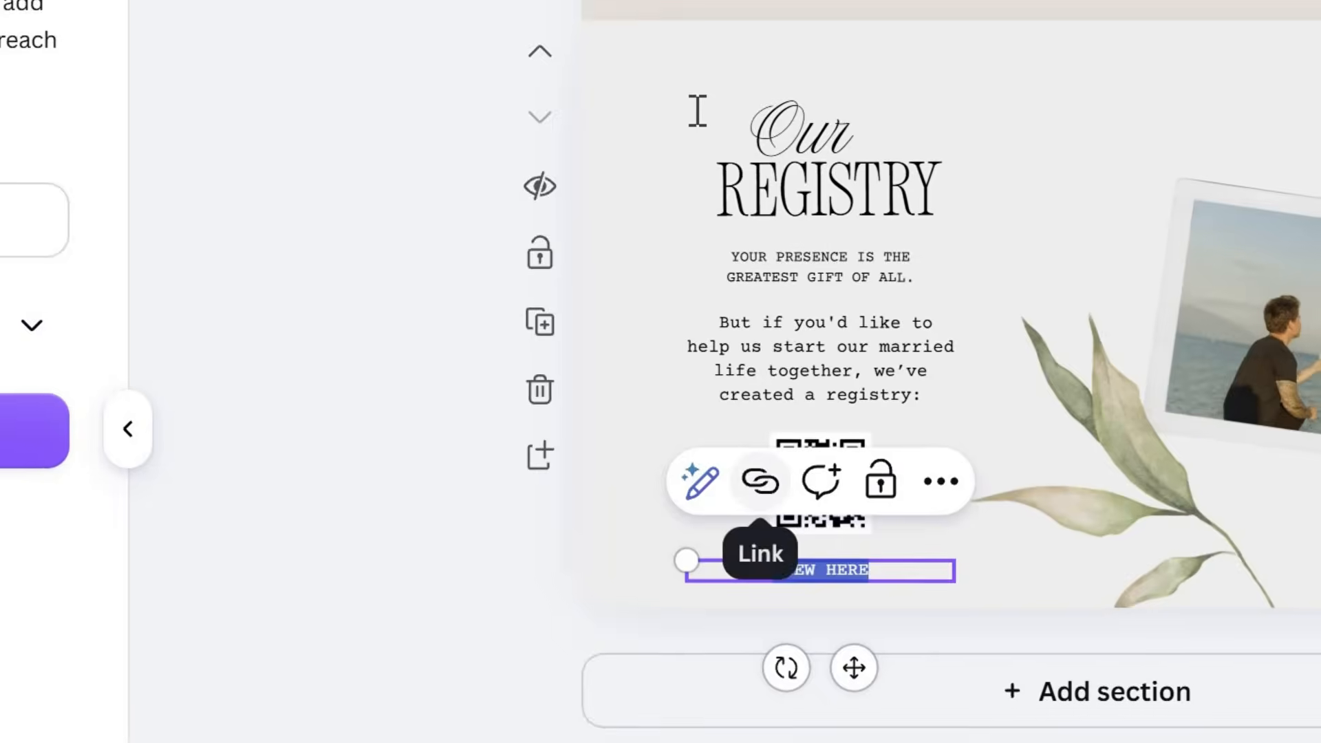
click(760, 469)
text(https://www.amazon.de/)
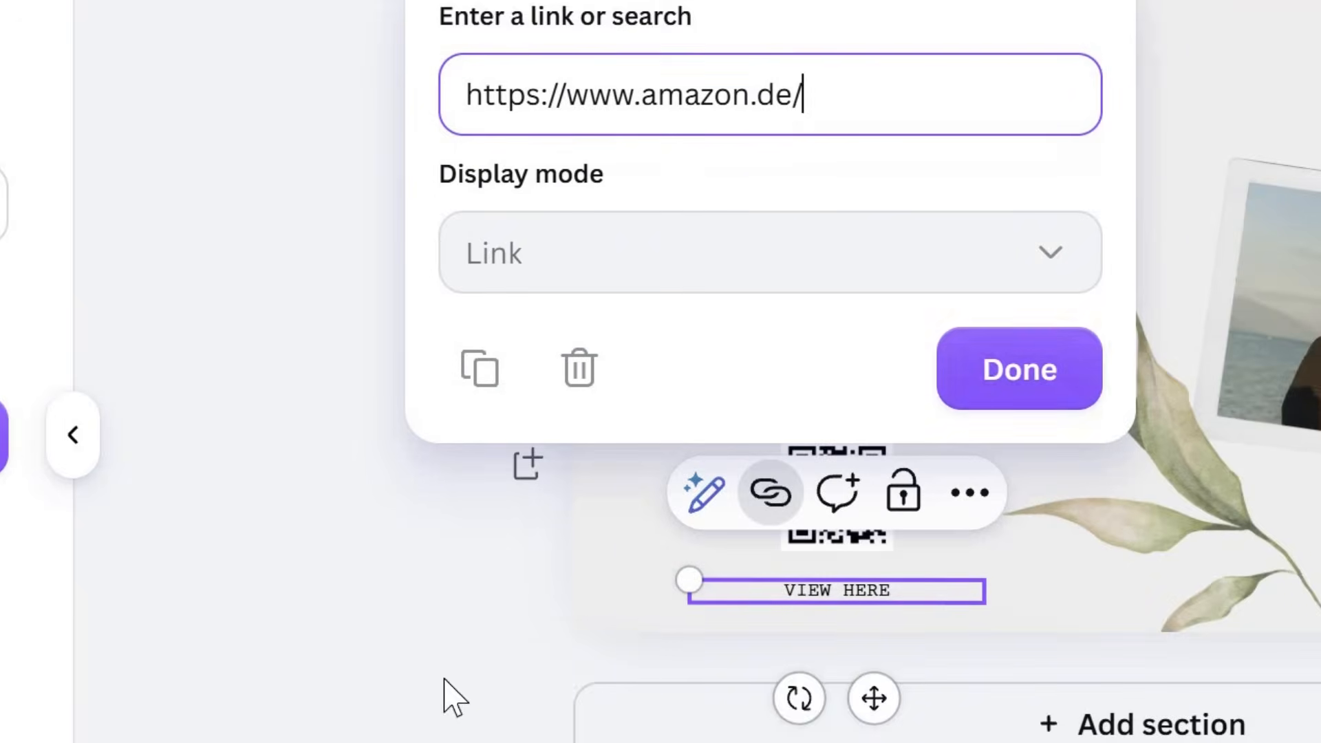
click(147, 304)
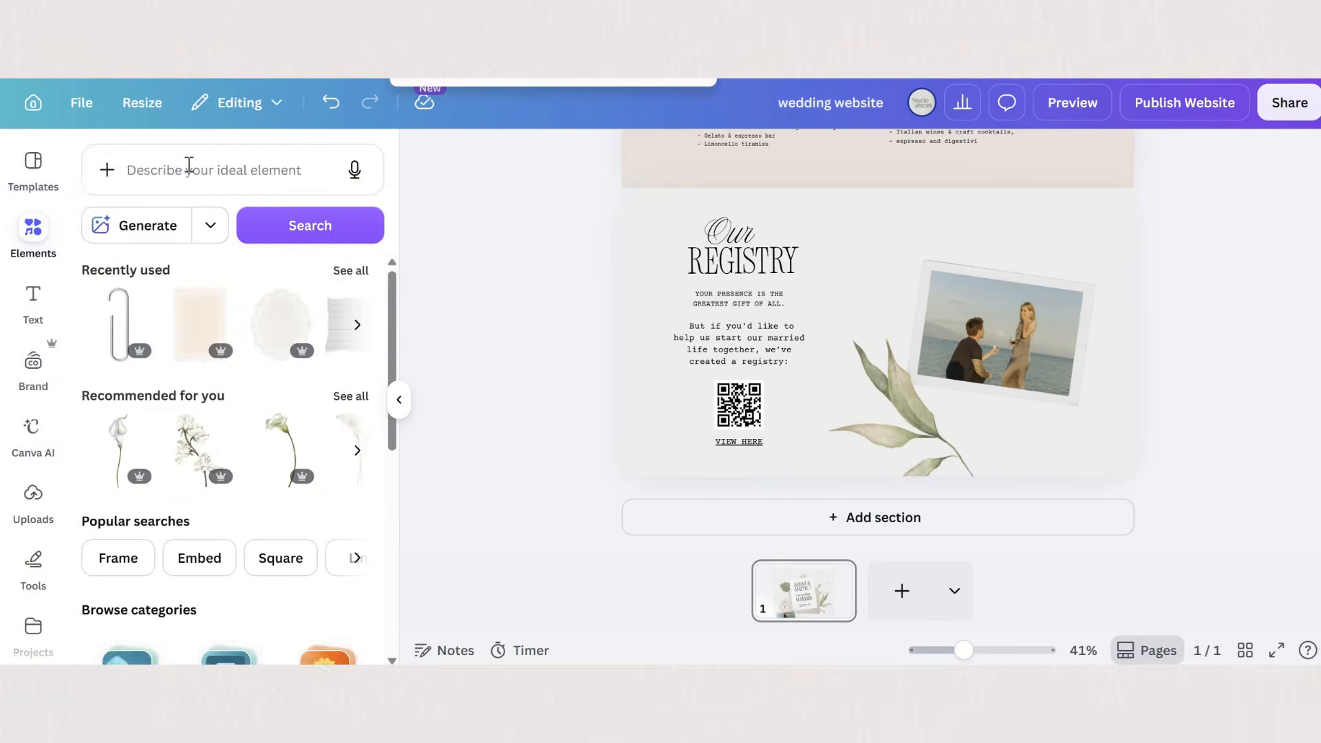
Search the elements for "wax seal" and place a small white floral seal on the upper right corner of the registry photo
click(189, 165)
text(wax seal)
key(Return)
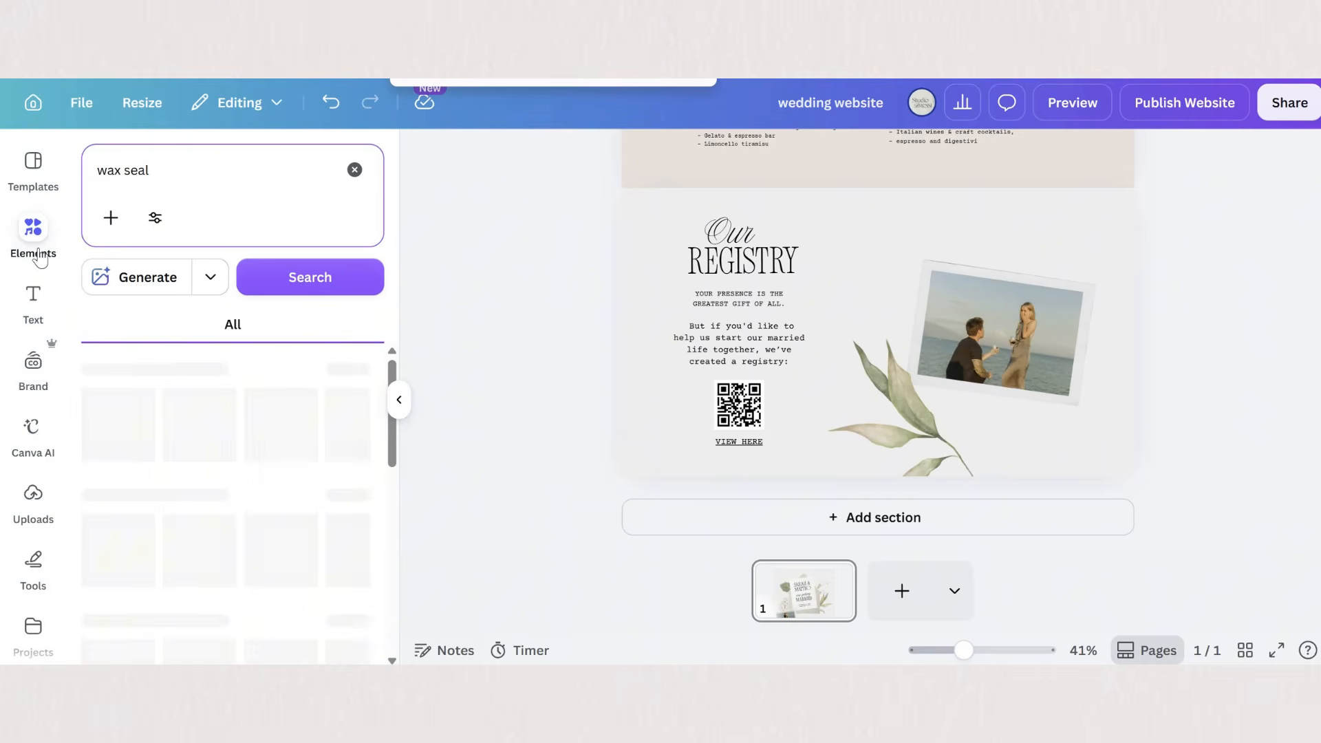
click(220, 421)
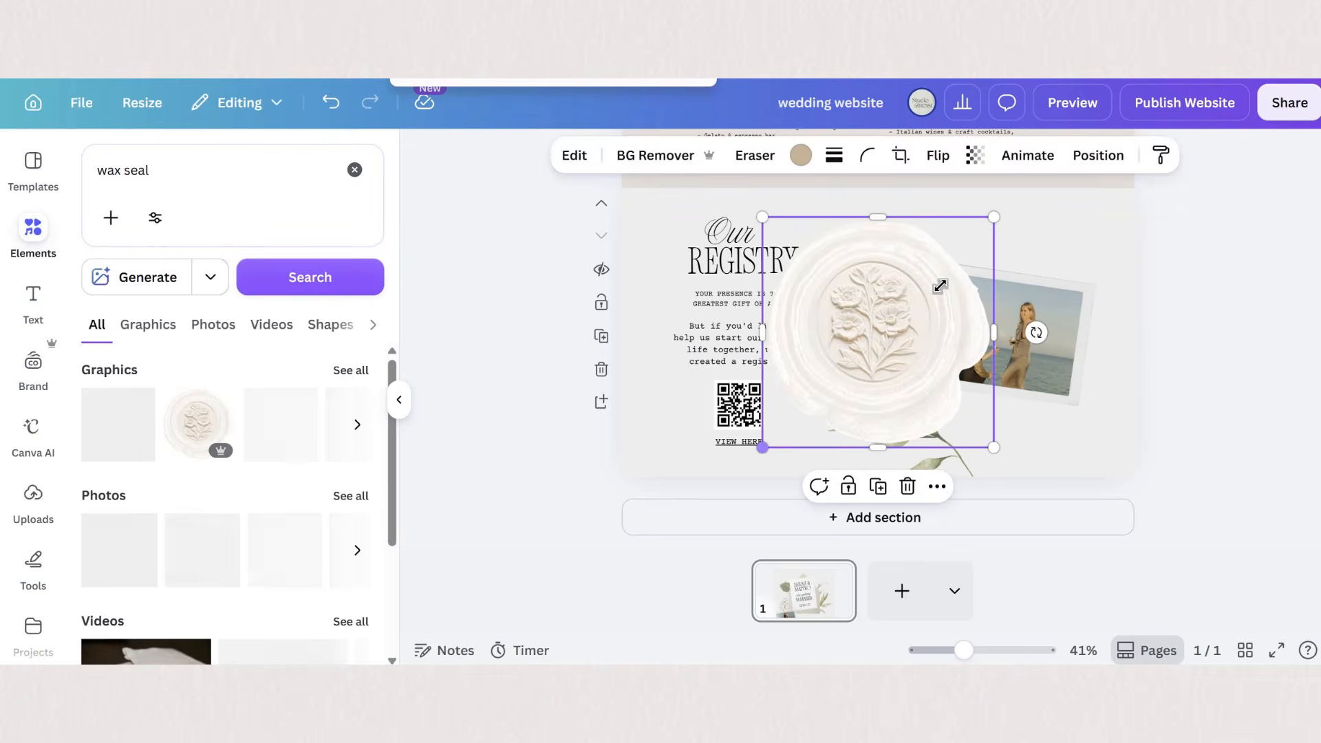
drag(772, 443, 910, 300)
drag(963, 244, 1087, 279)
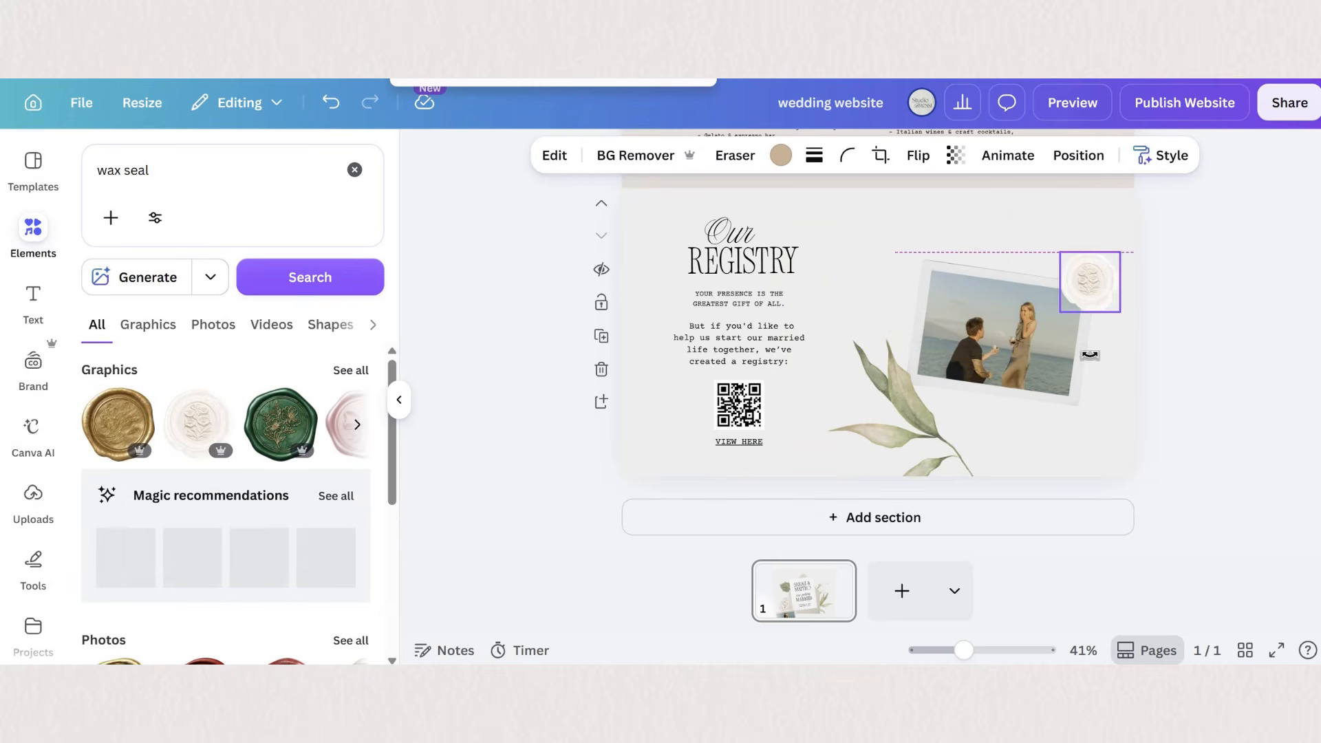
click(1169, 417)
Check the registry section with its QR code and photo in the mobile preview
scroll(1164, 413, up, 4)
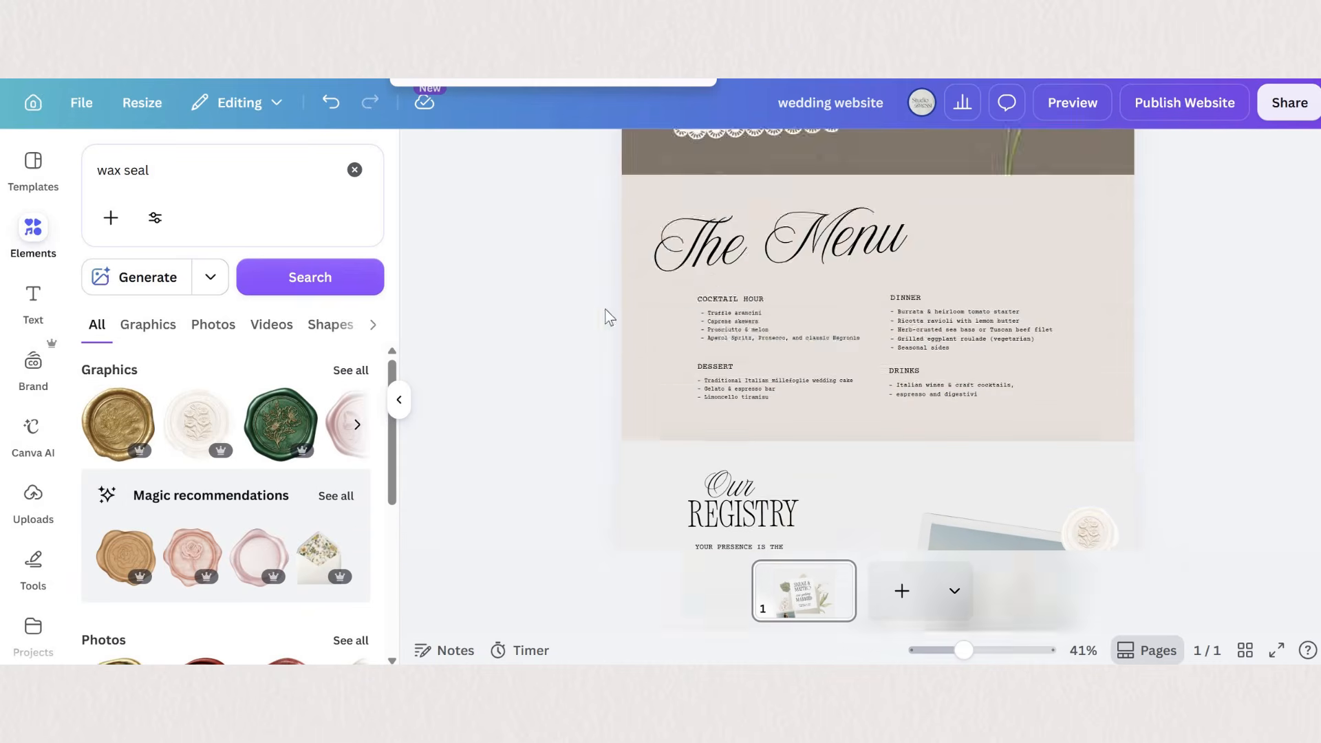
scroll(784, 167, down, 2)
click(1072, 102)
scroll(628, 531, down, 1)
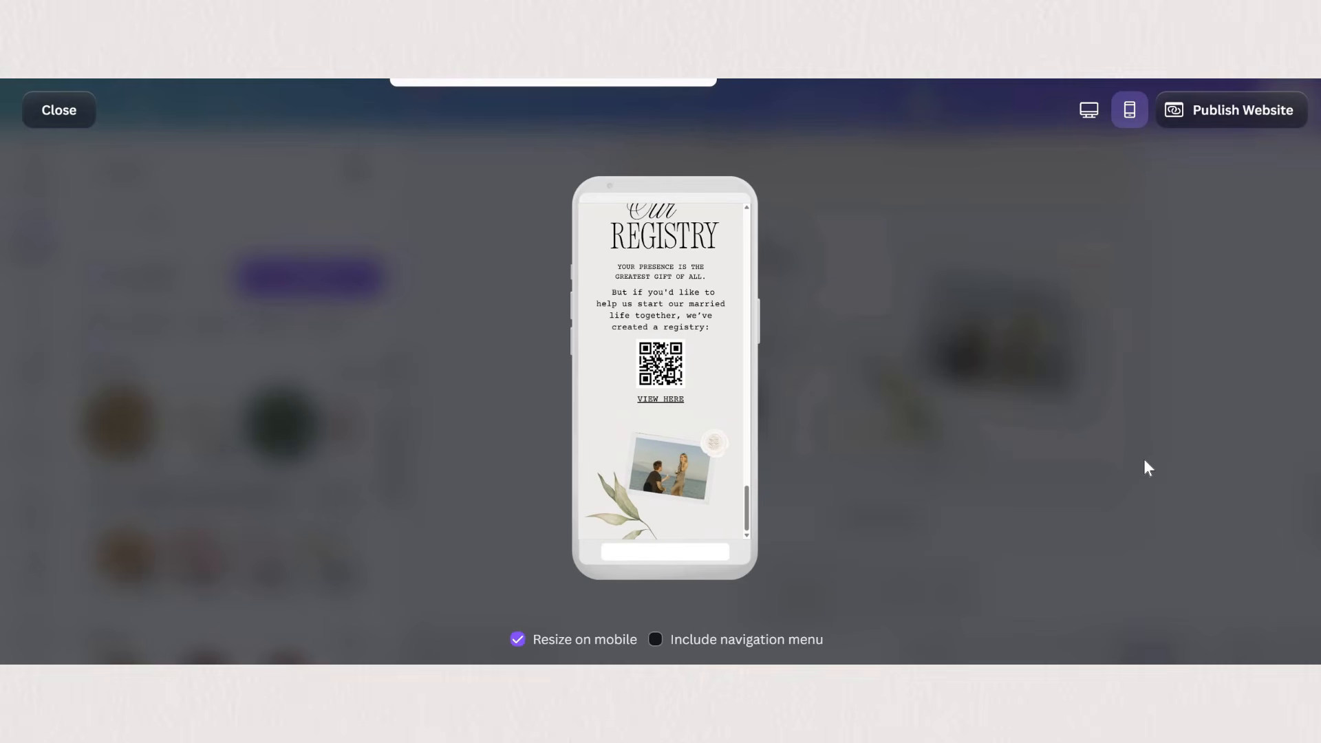
click(59, 110)
Add a section with a script heading "Frequently Asked" and three question-and-answer pairs on a centred paper card
scroll(855, 339, down, 3)
click(777, 300)
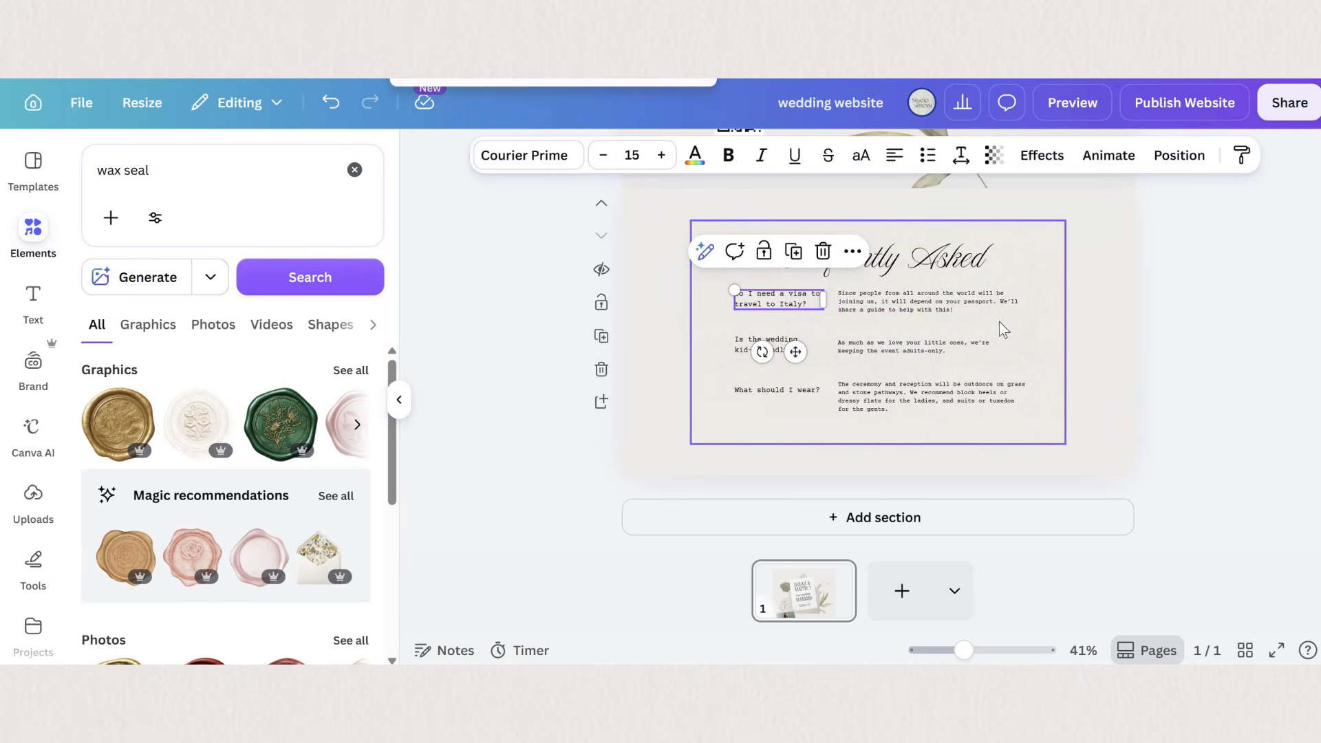
click(1015, 314)
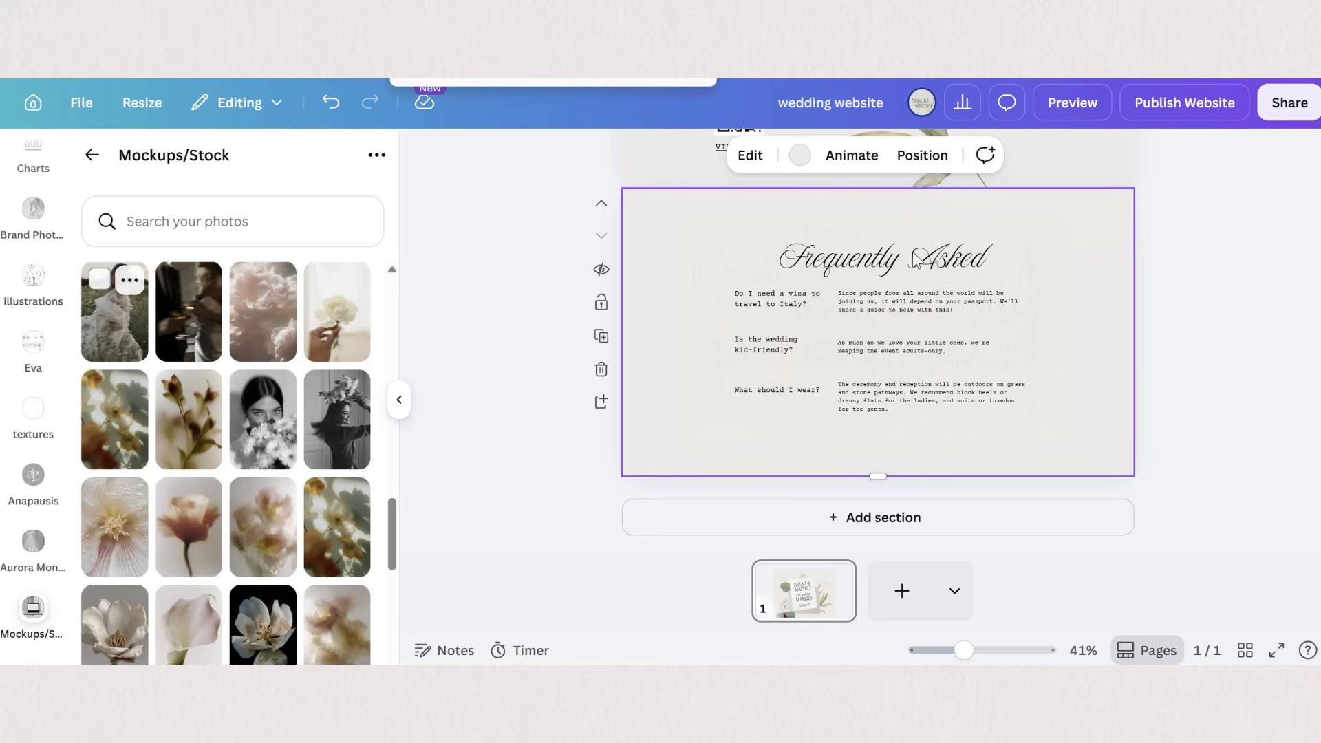
Set the photo of the woman in a white dress in a meadow as the FAQ section's background and adjust its crop
click(114, 311)
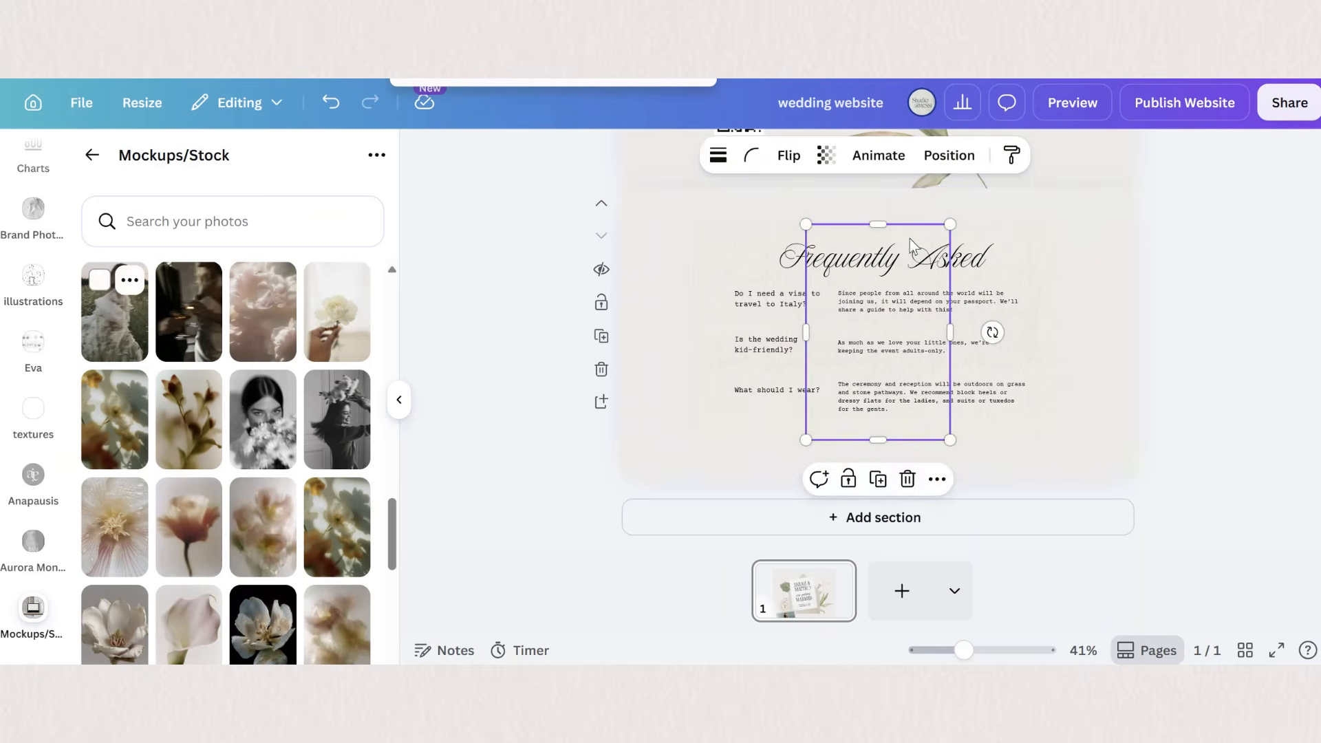
drag(899, 243, 666, 386)
drag(782, 505, 783, 492)
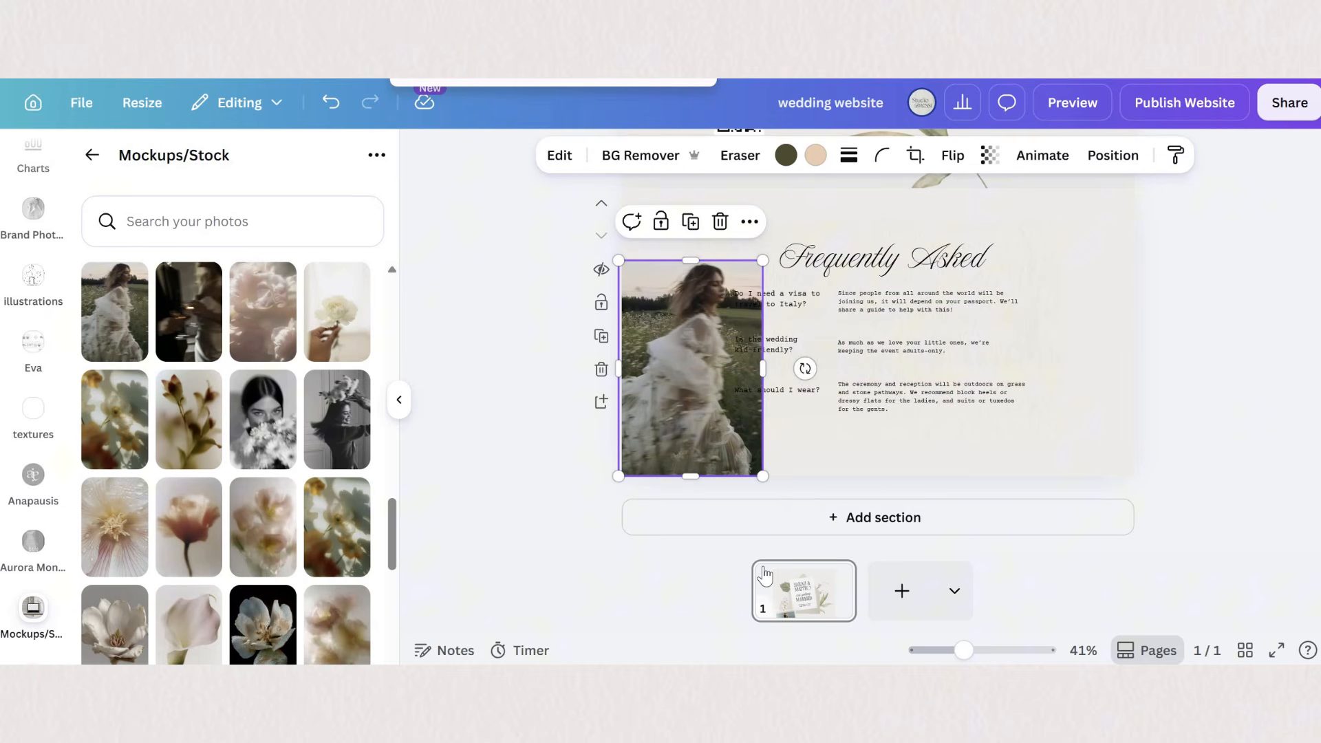
right_click(662, 364)
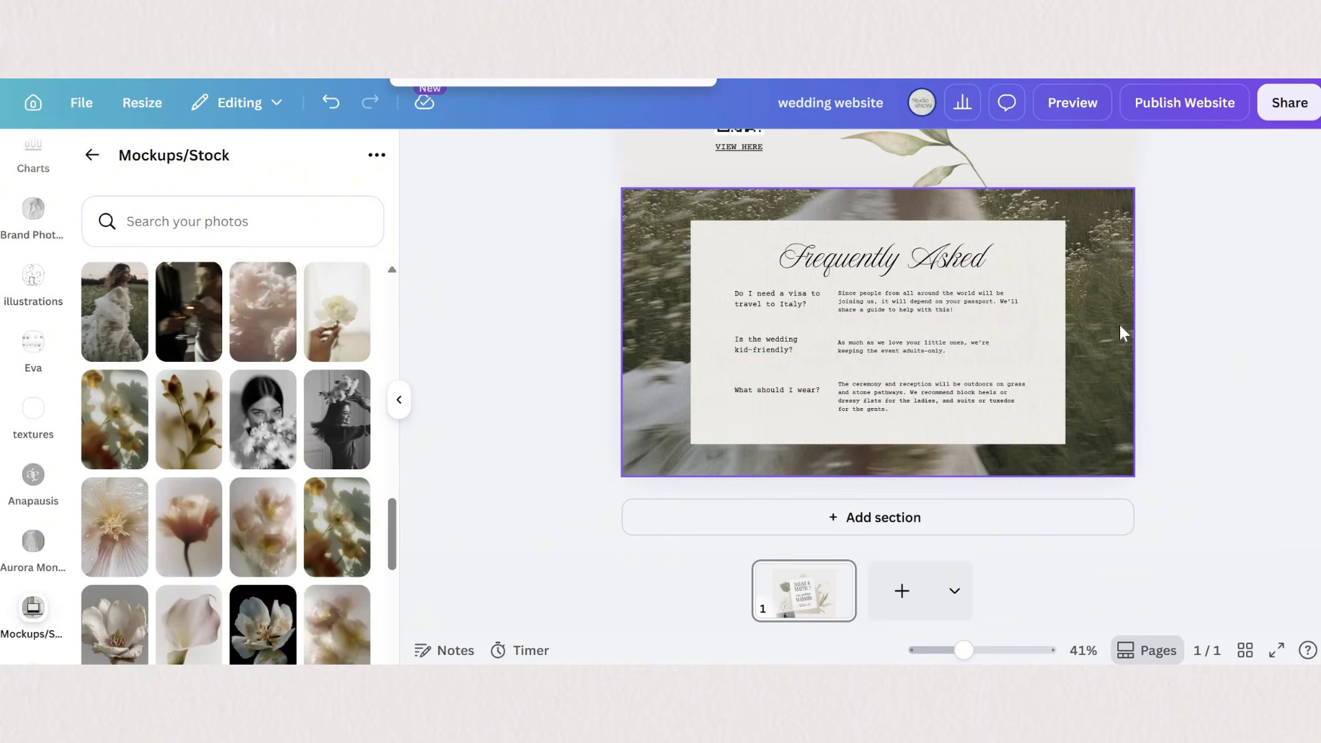
double_click(1087, 237)
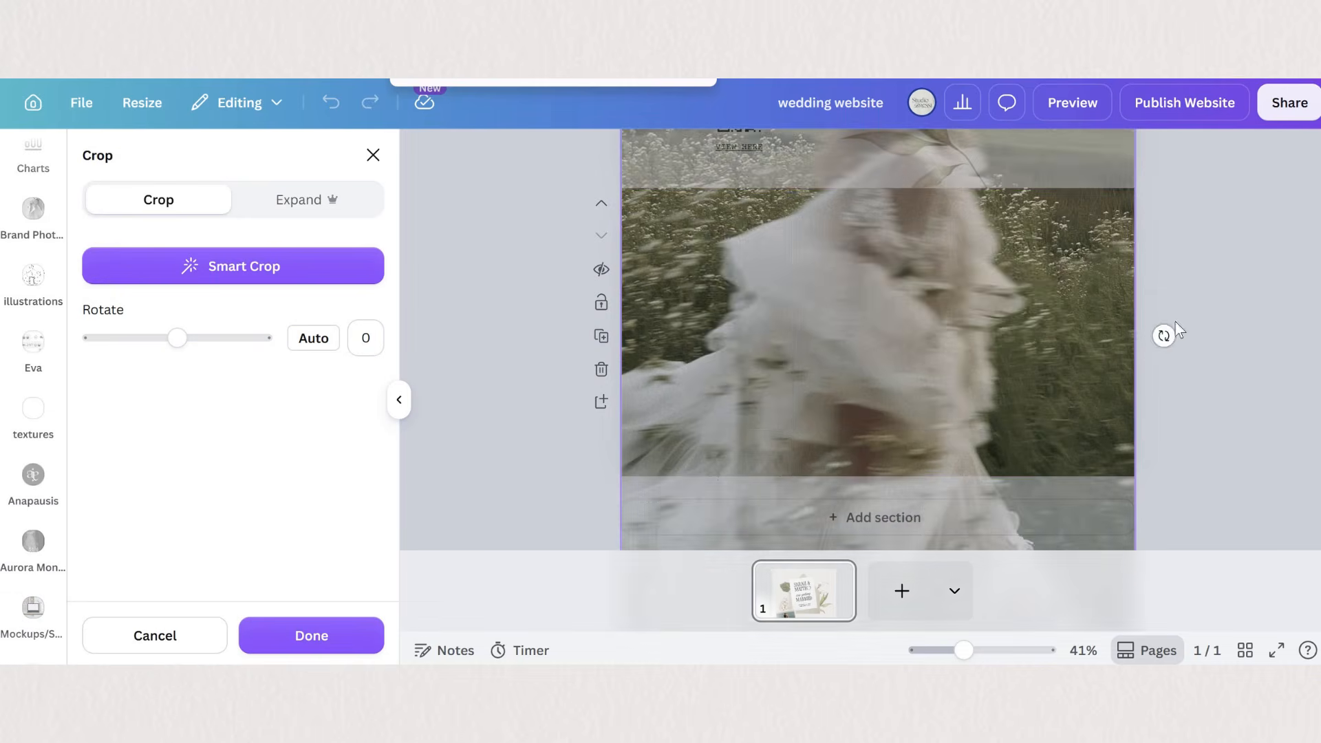
click(1253, 414)
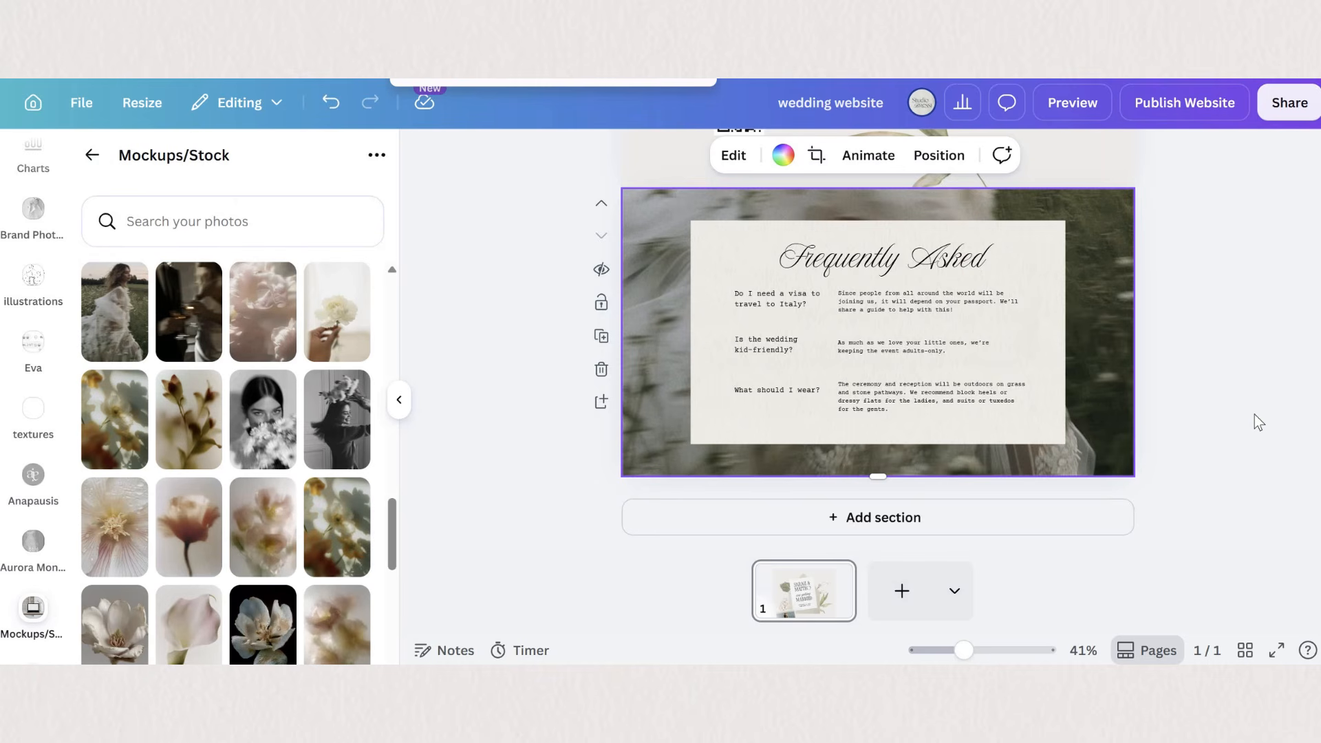
Check the FAQ section's layout on the page and in the mobile preview
scroll(1242, 403, up, 3)
scroll(1242, 403, up, 3)
scroll(1194, 492, down, 6)
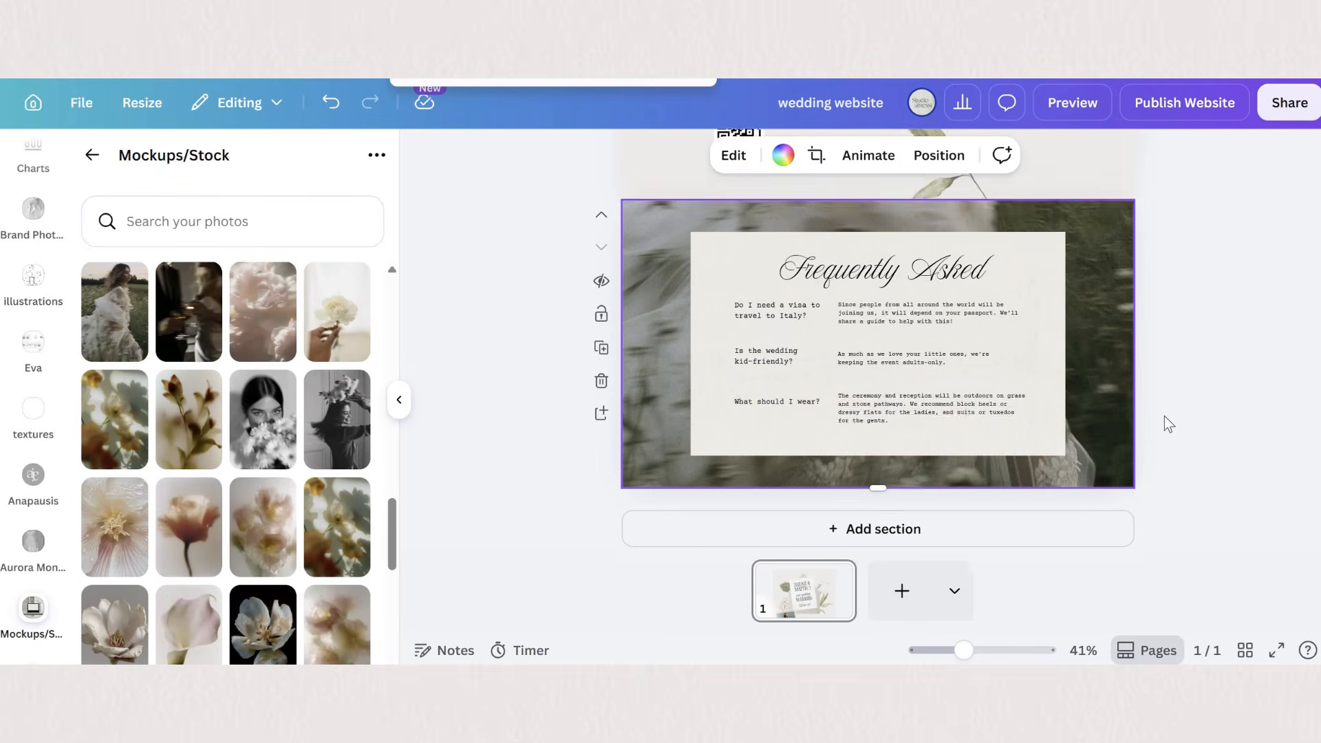
click(1070, 107)
scroll(630, 366, down, 2)
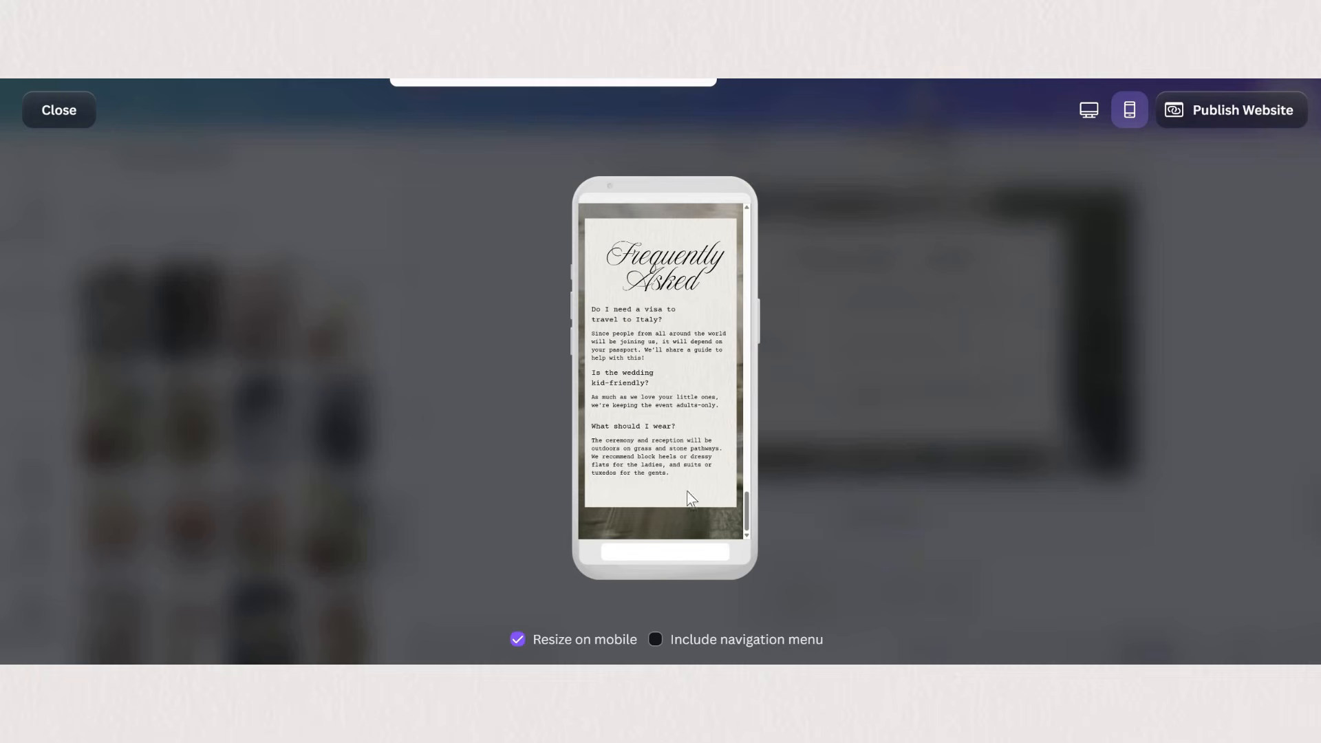
key(Escape)
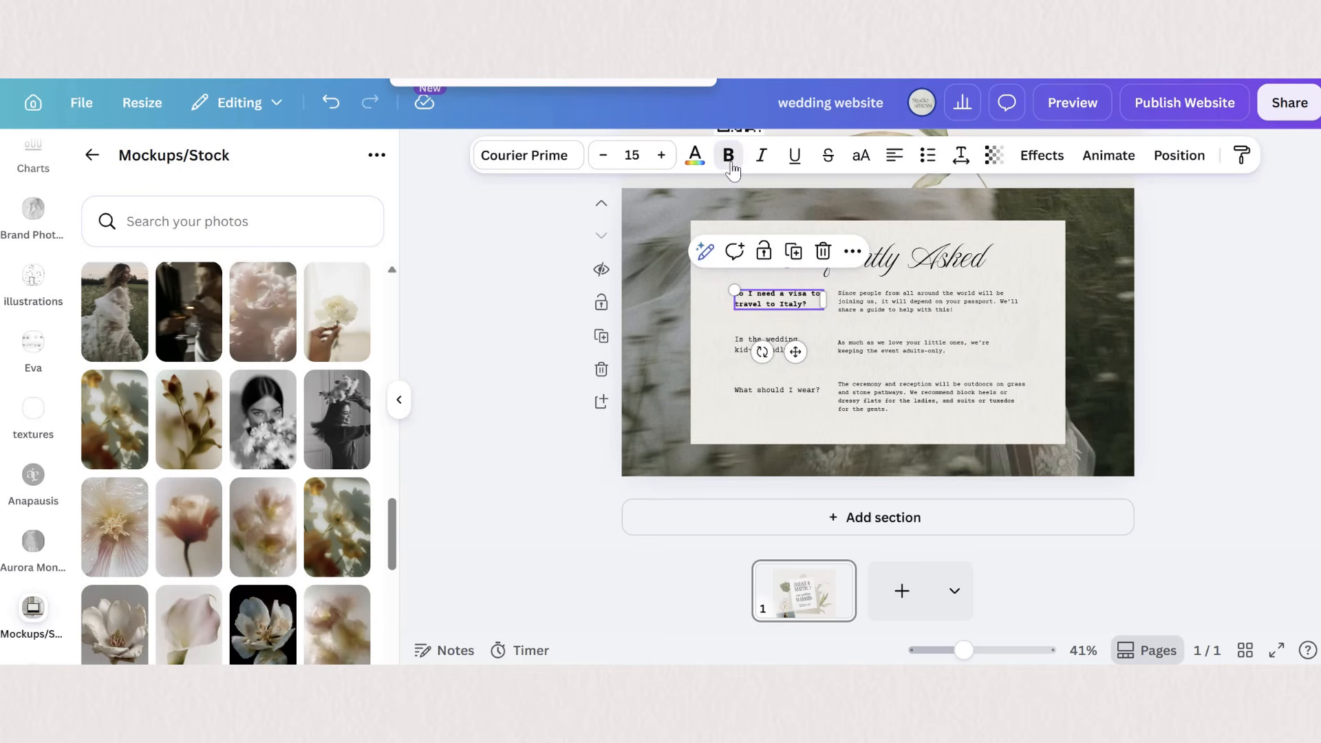
Make the three FAQ questions bold and check them in the mobile preview
click(728, 156)
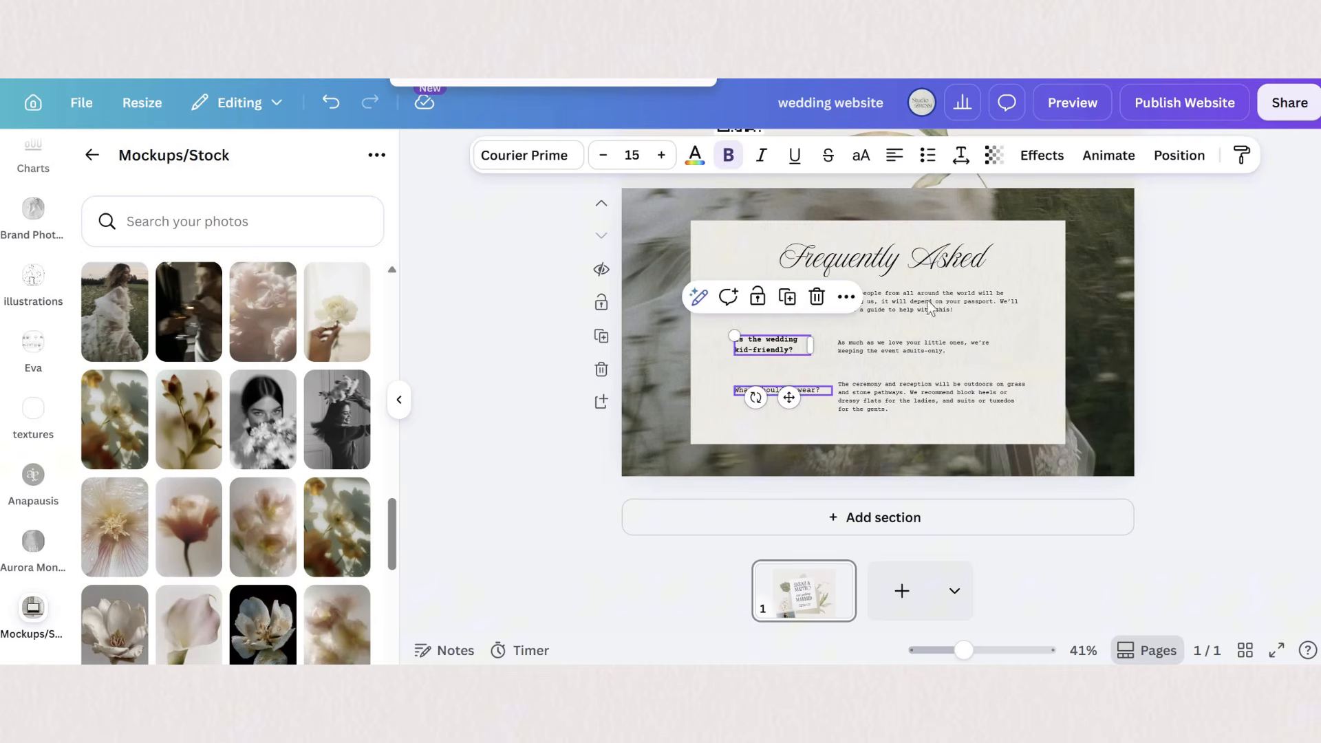
key(Escape)
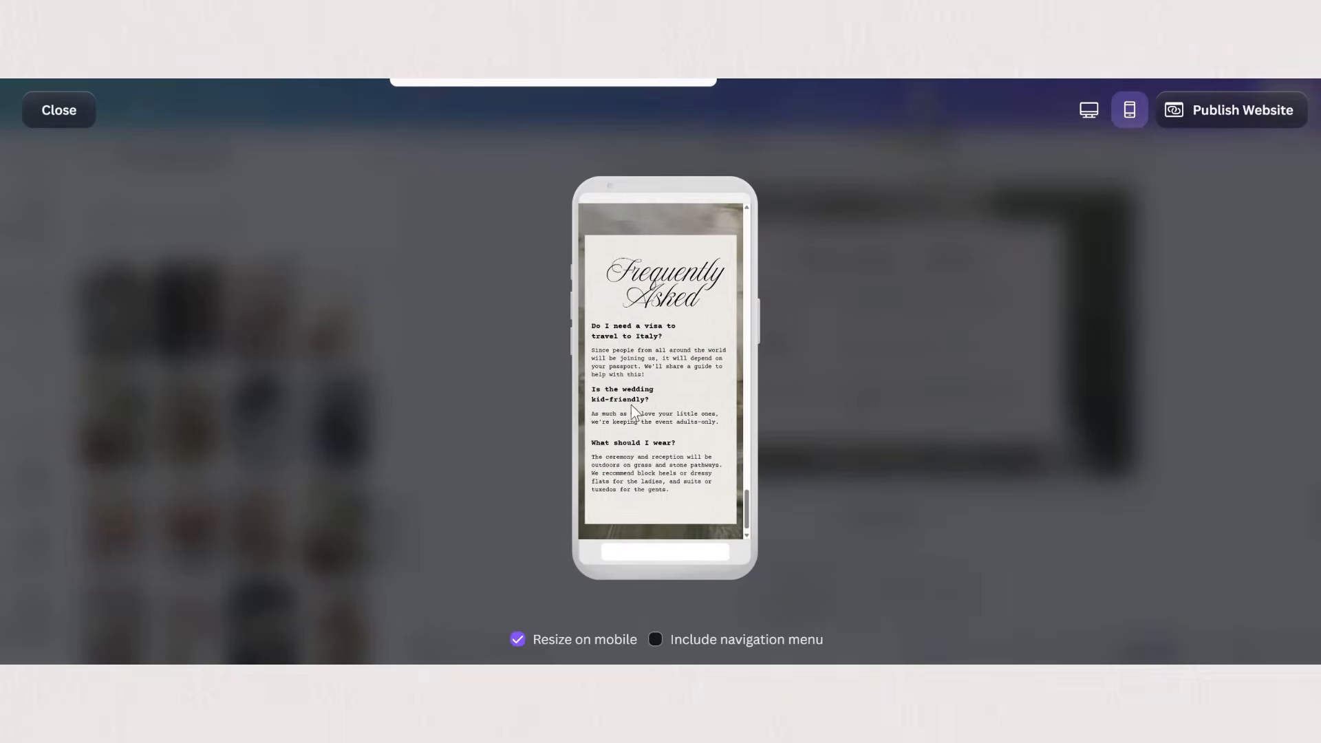
scroll(630, 427, down, 1)
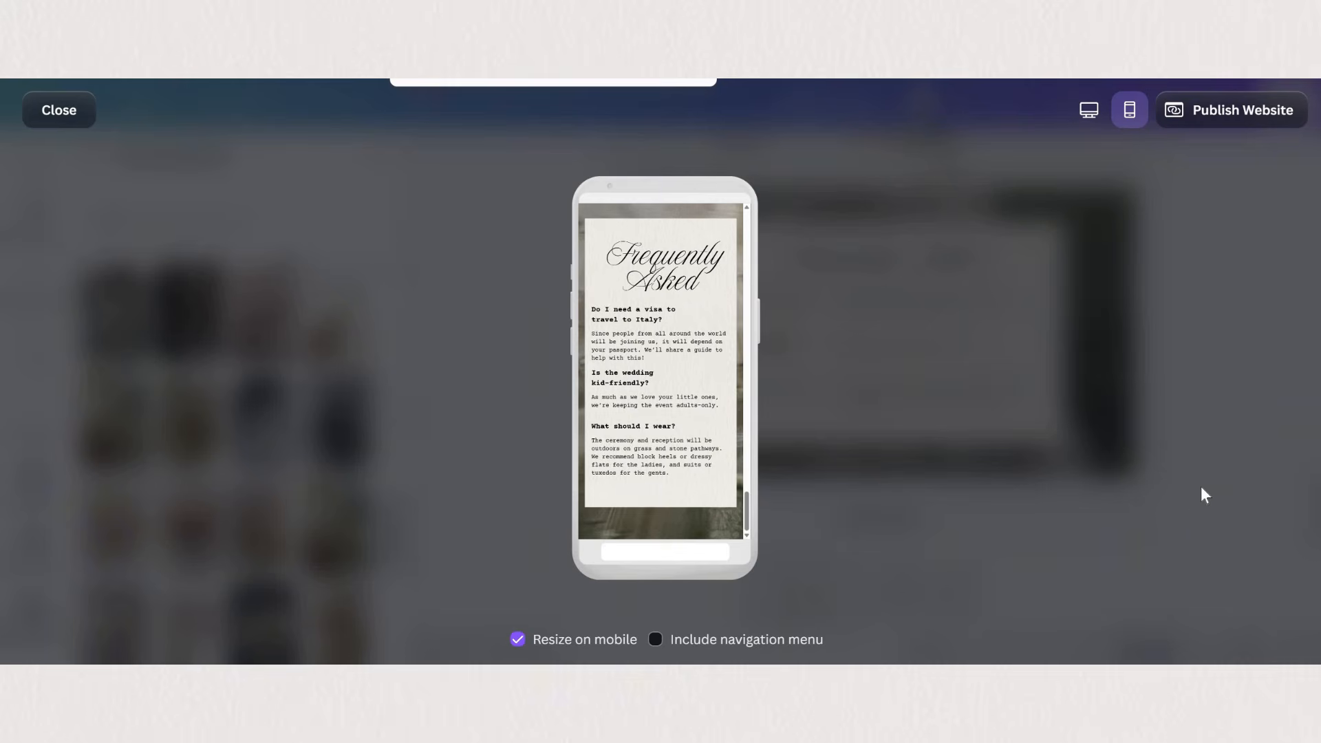
Move the "Frequently Asked" heading slightly higher and reduce the height of the paper card behind the questions
key(Escape)
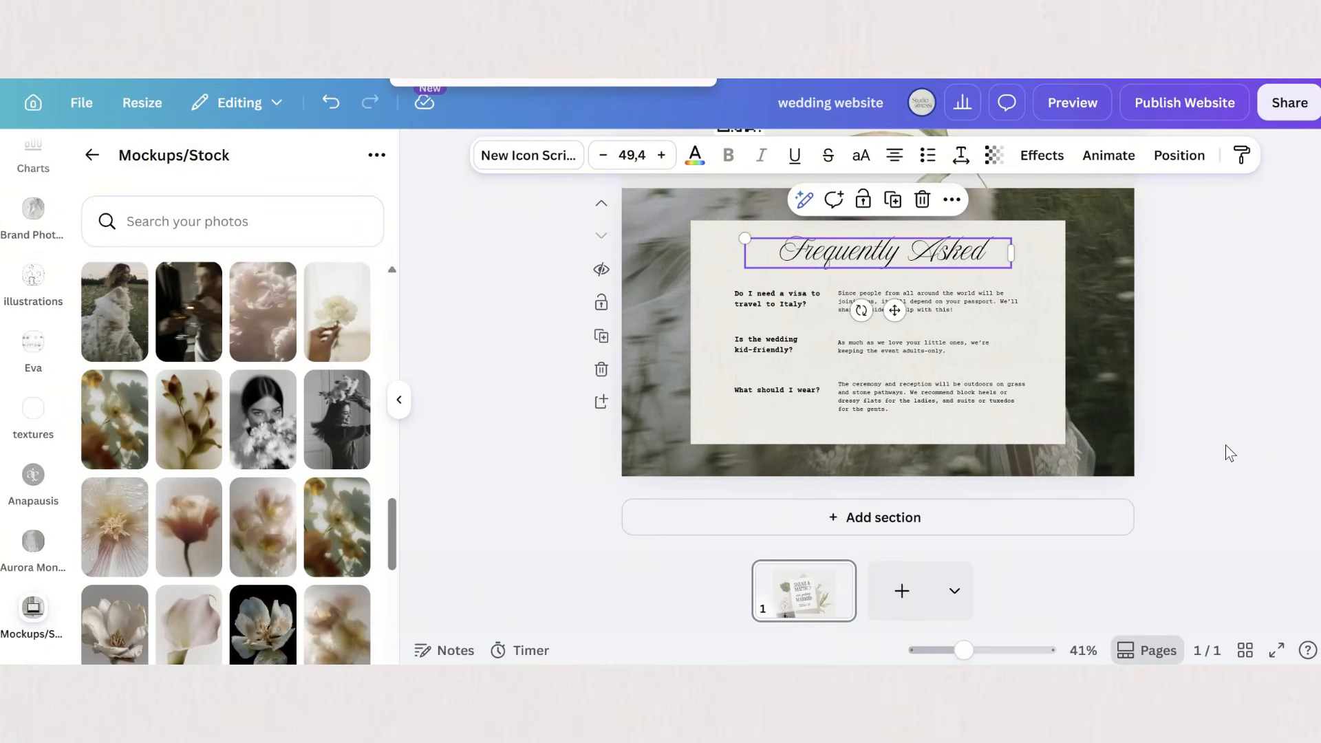
click(1224, 445)
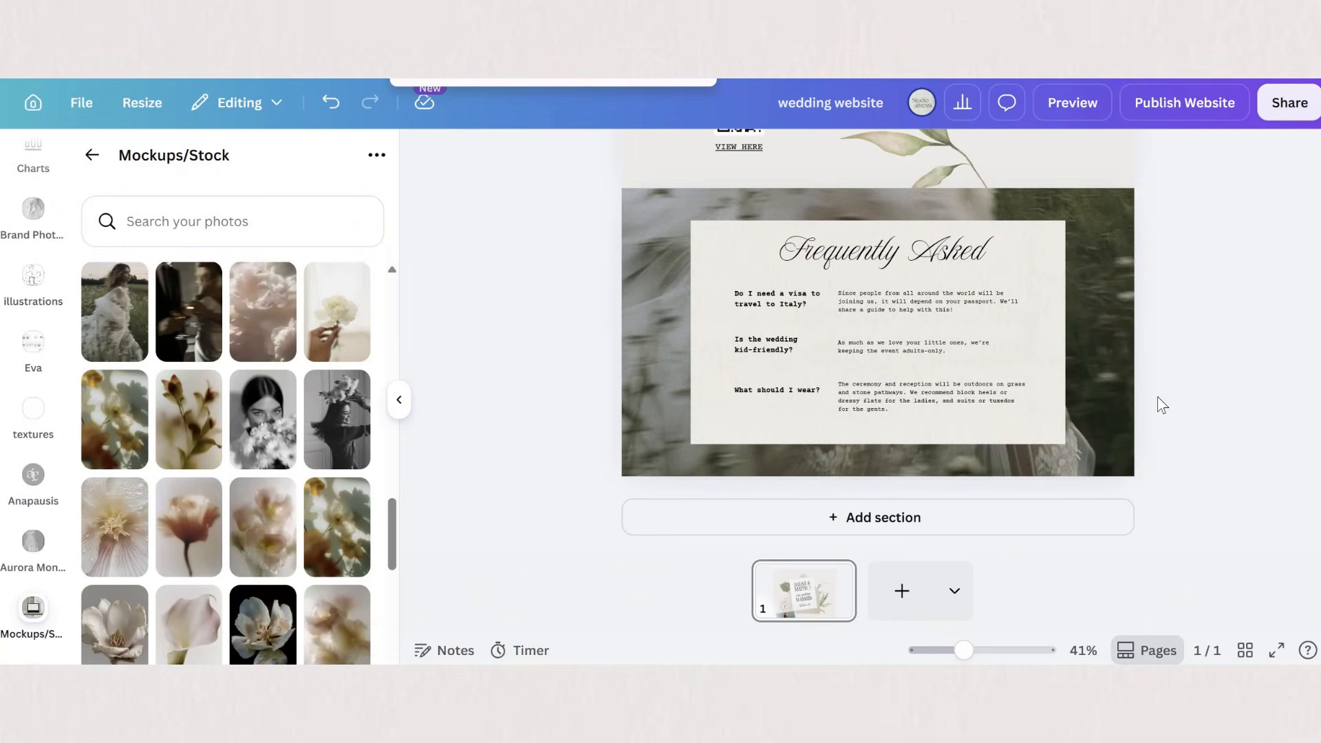
click(861, 452)
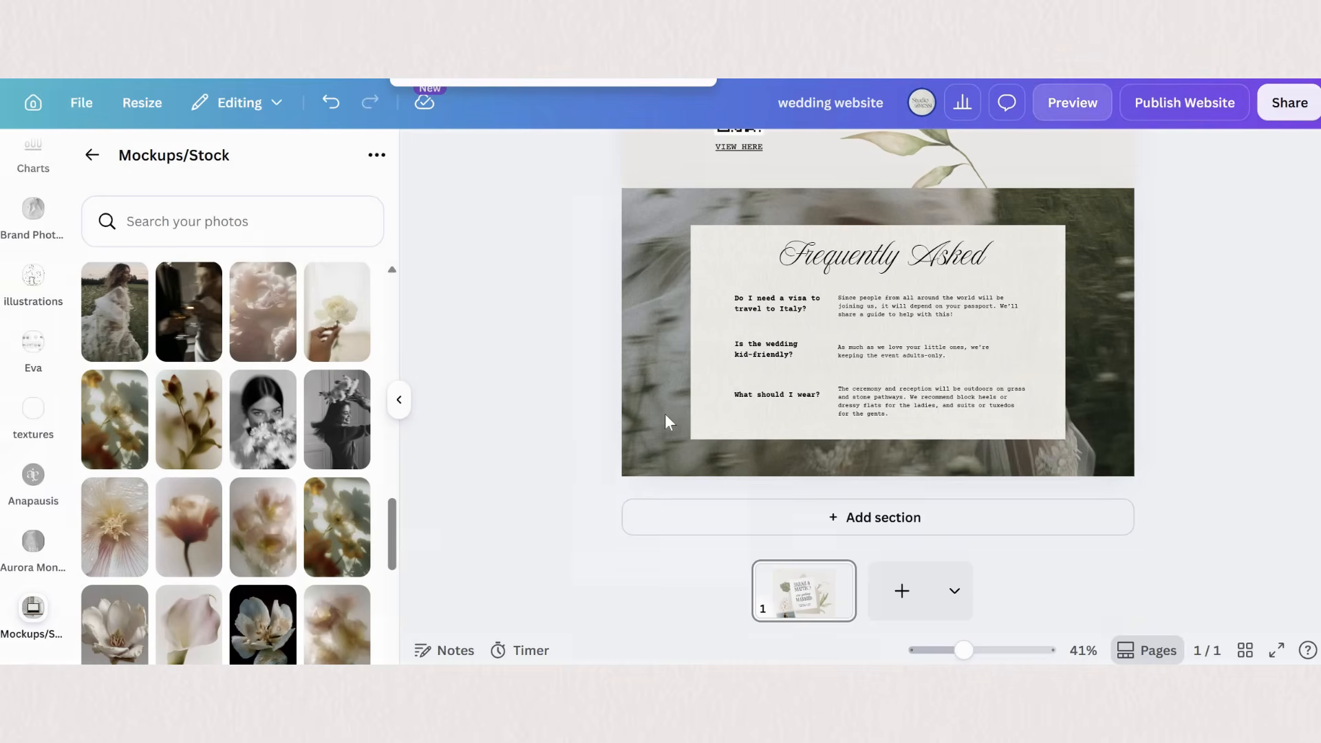
Review the page's sections in the mobile preview, including the itinerary
scroll(664, 413, down, 4)
scroll(664, 414, down, 15)
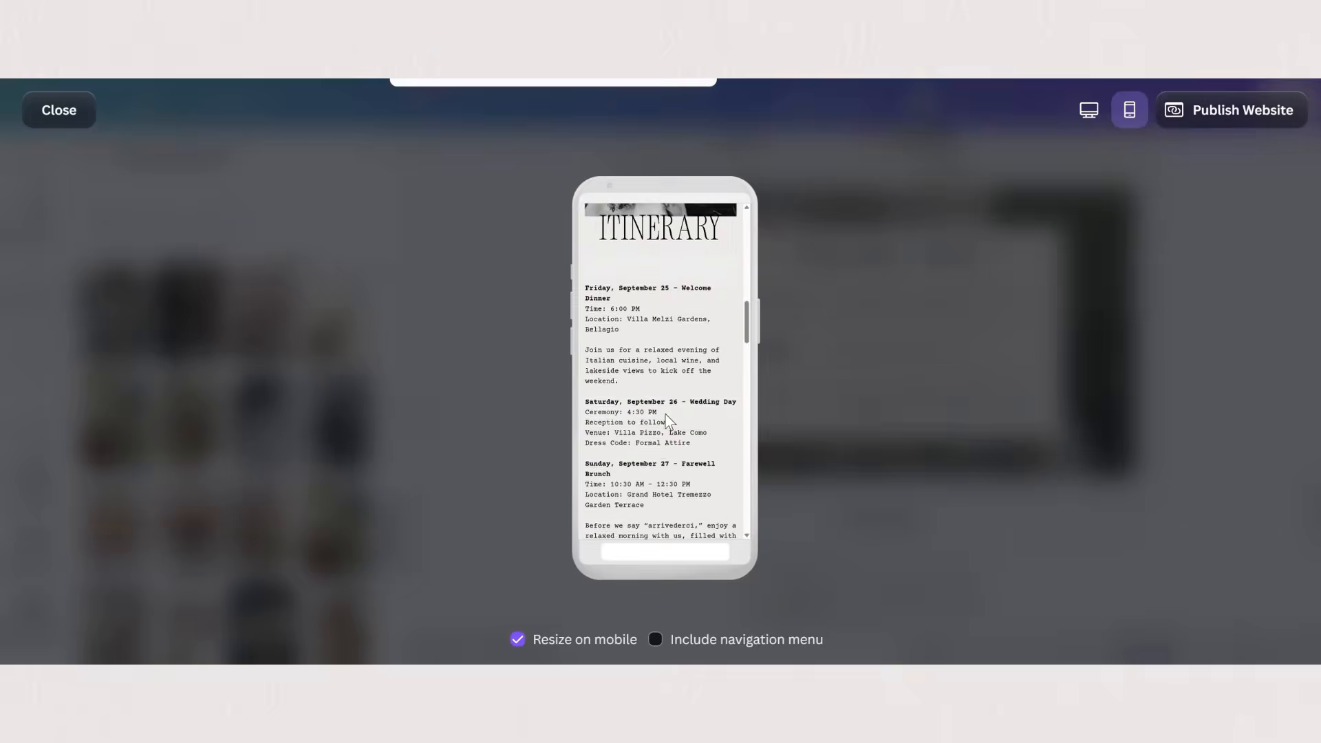
scroll(665, 415, down, 10)
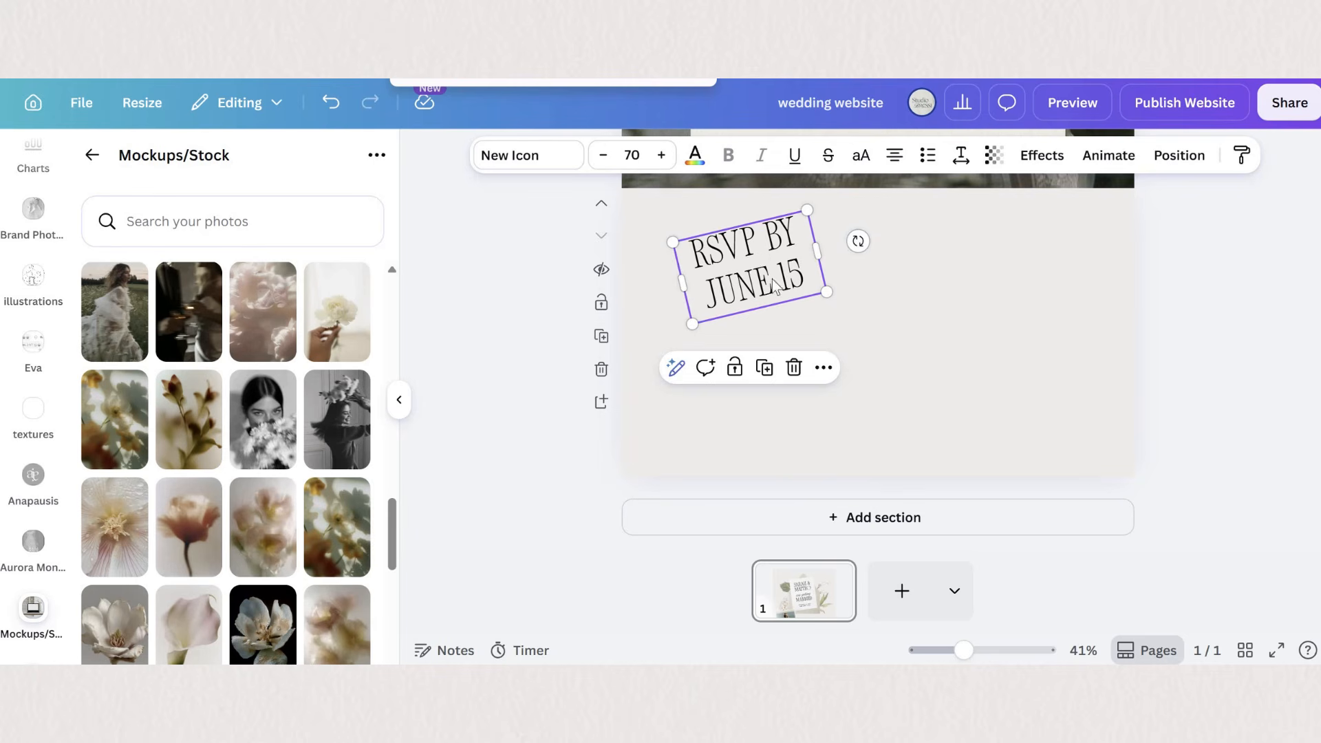
Add the tilted lake photo and the blank postcard to the RSVP section and lengthen the section to fit them
click(949, 348)
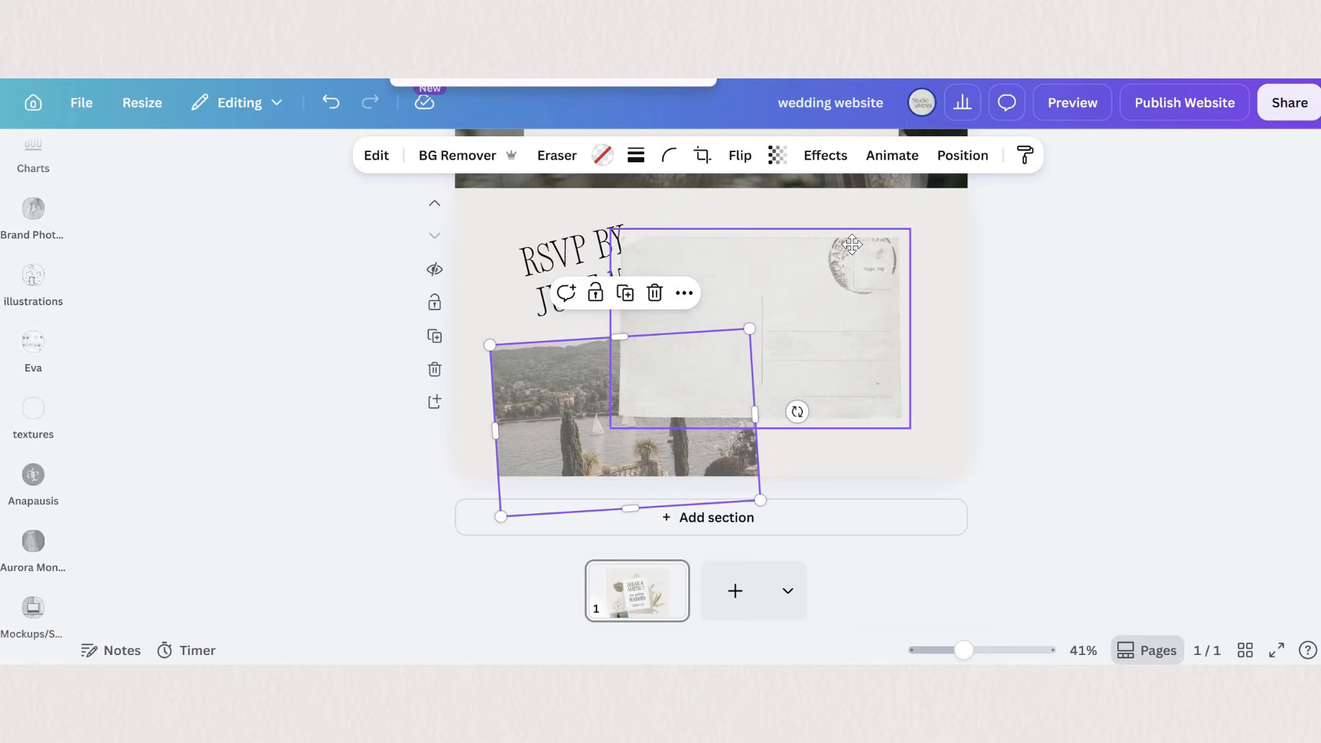
drag(796, 410, 823, 410)
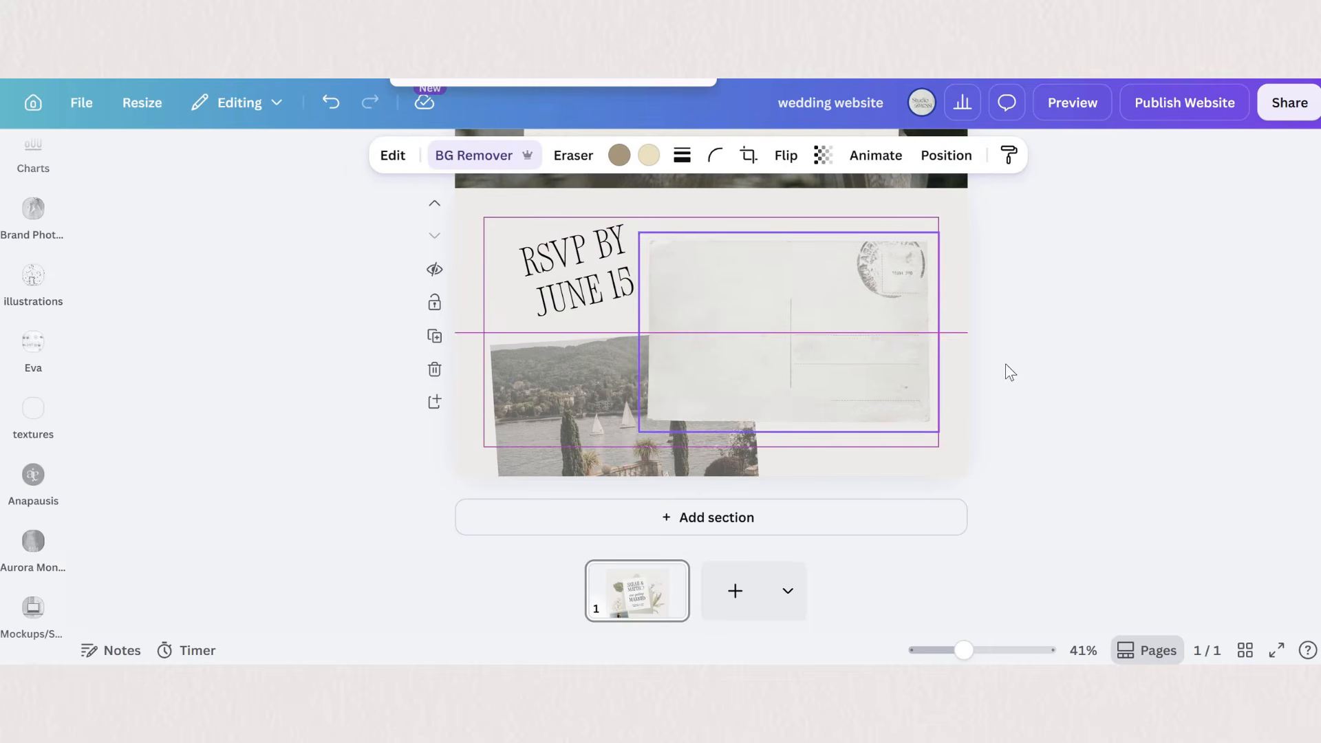
click(713, 472)
drag(711, 476, 711, 610)
Fine-tune the placement of the "RSVP BY JUNE 15" heading and the postcard around the lake photo
click(585, 273)
drag(585, 273, 587, 284)
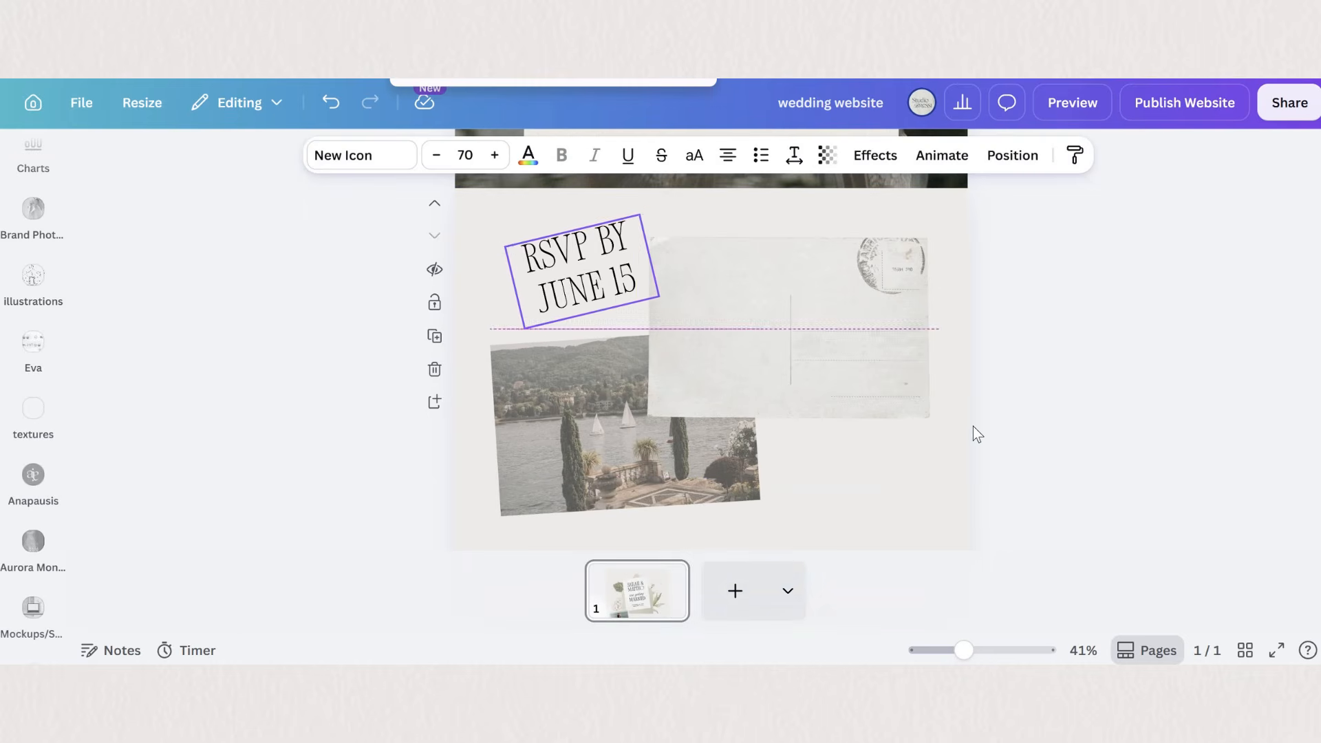
click(998, 447)
scroll(935, 424, down, 2)
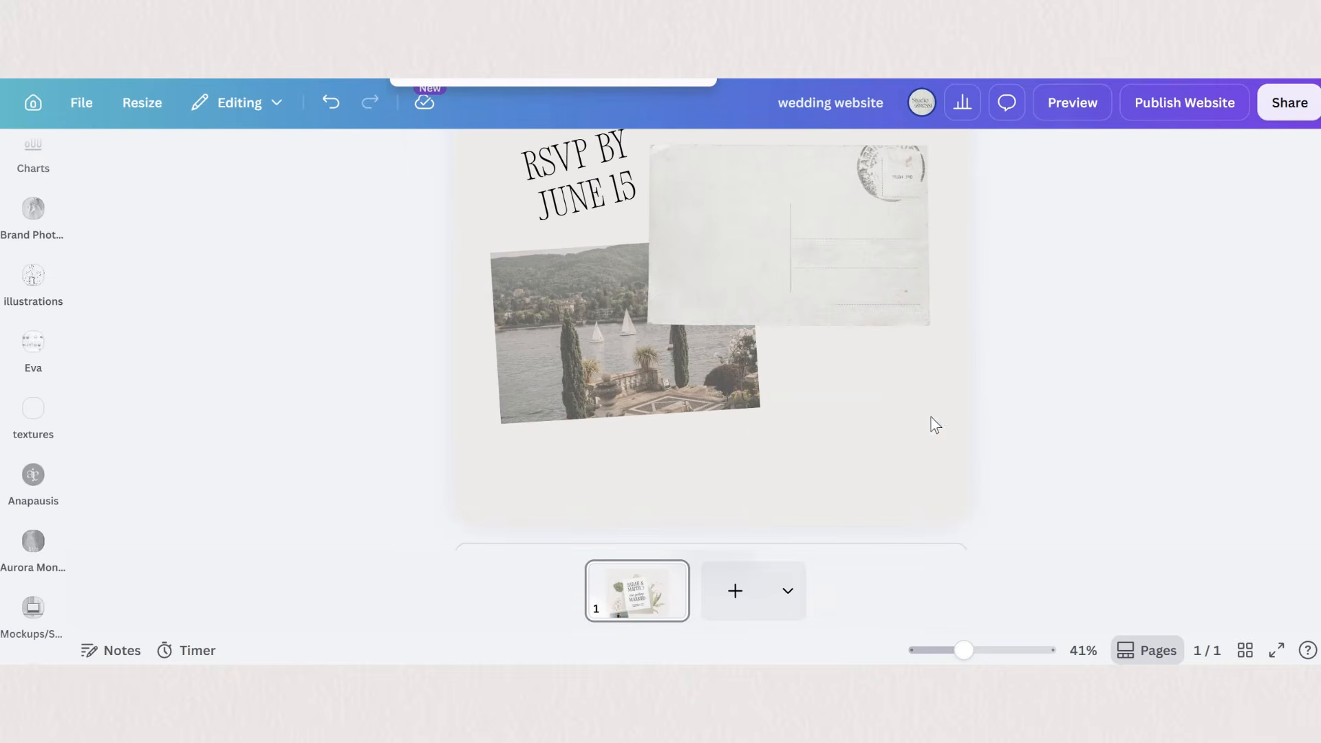
scroll(784, 323, up, 2)
click(784, 321)
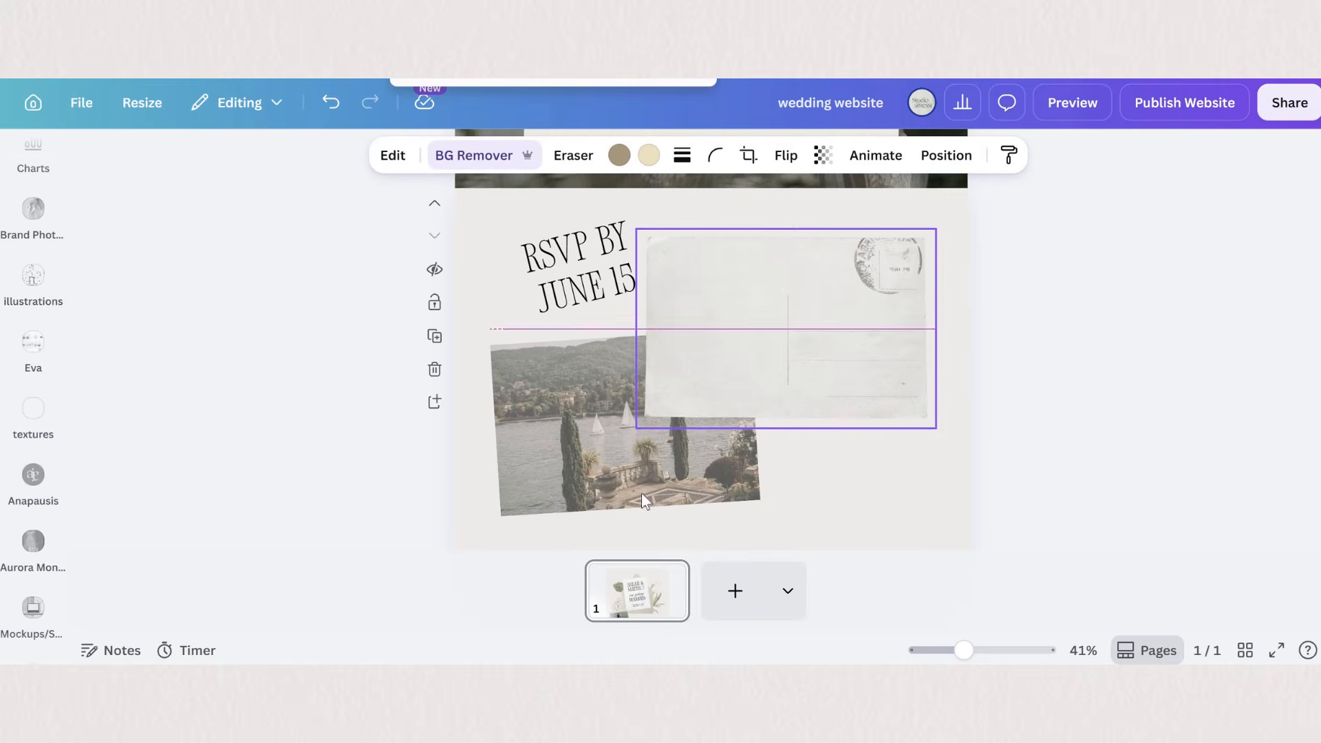
key(Escape)
click(621, 492)
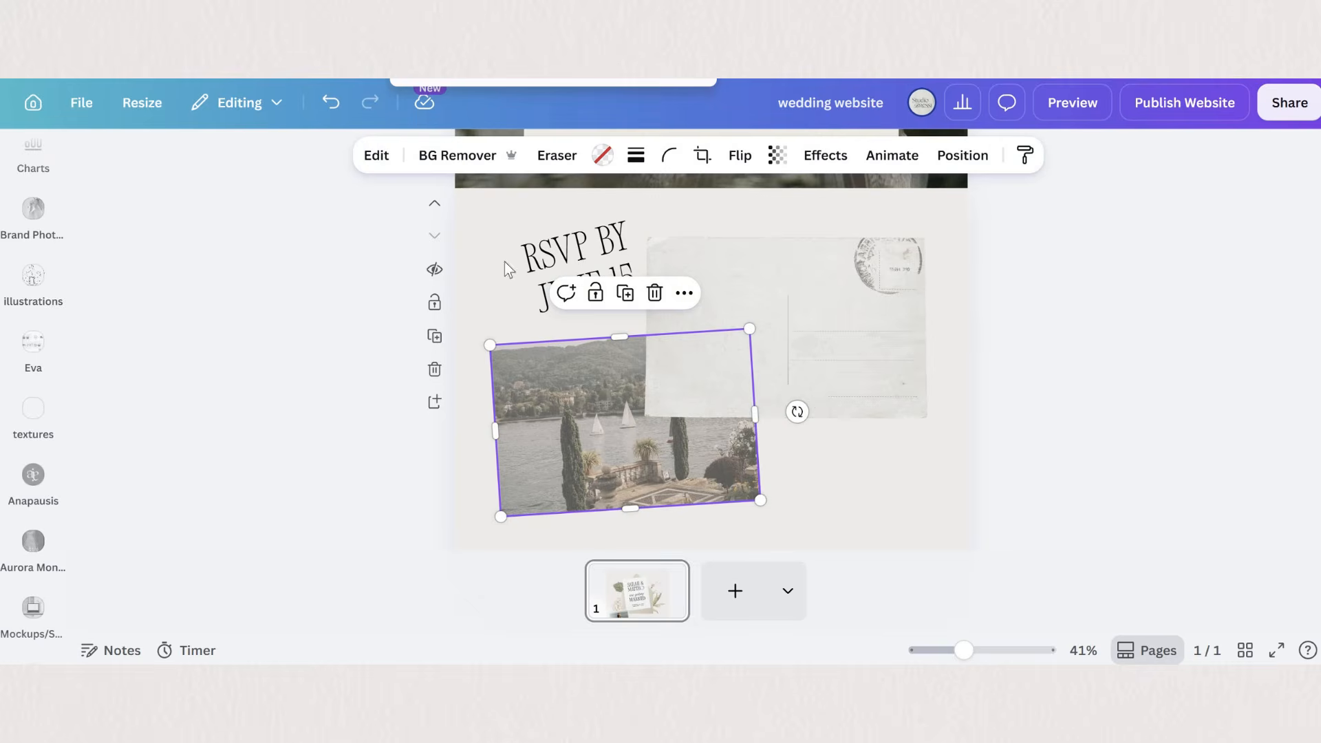
drag(533, 254, 517, 254)
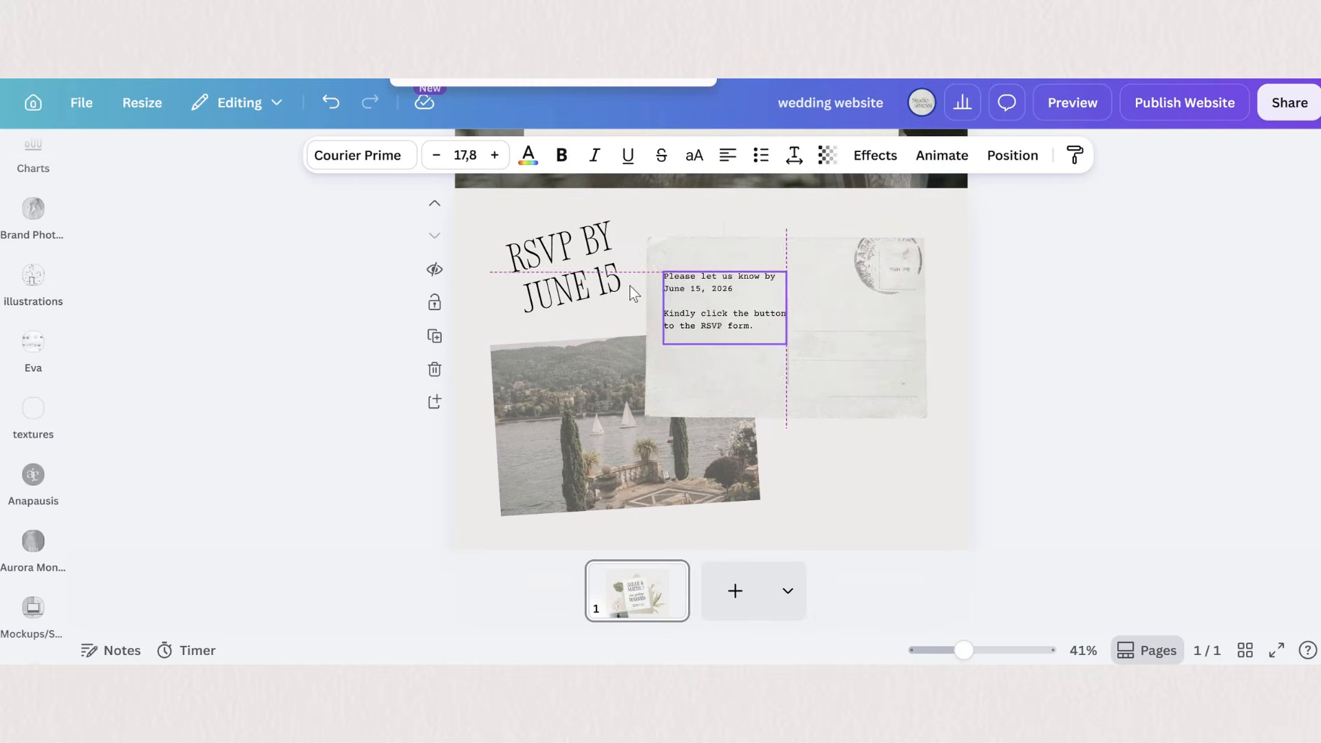
Place the Courier Prime RSVP message on the postcard with an "RSVP HERE" button below it in brown with white text
drag(630, 286, 623, 280)
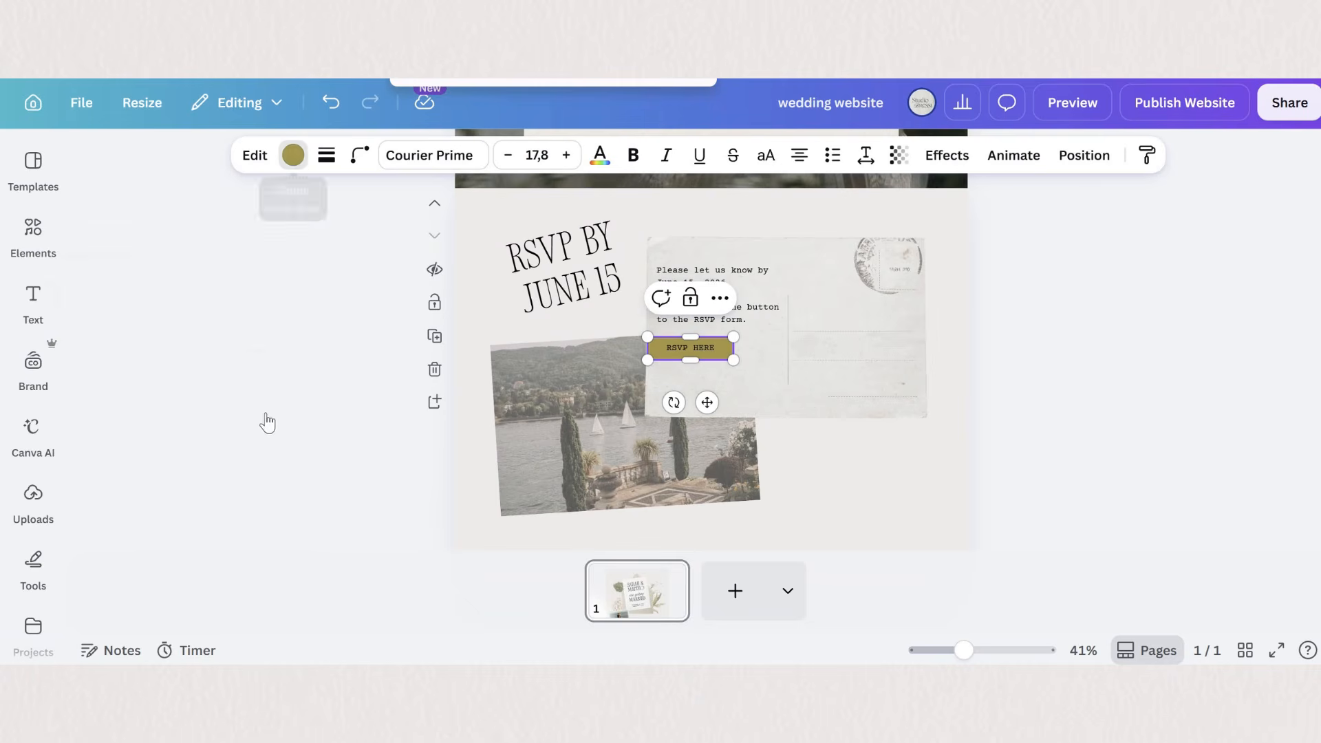
click(293, 155)
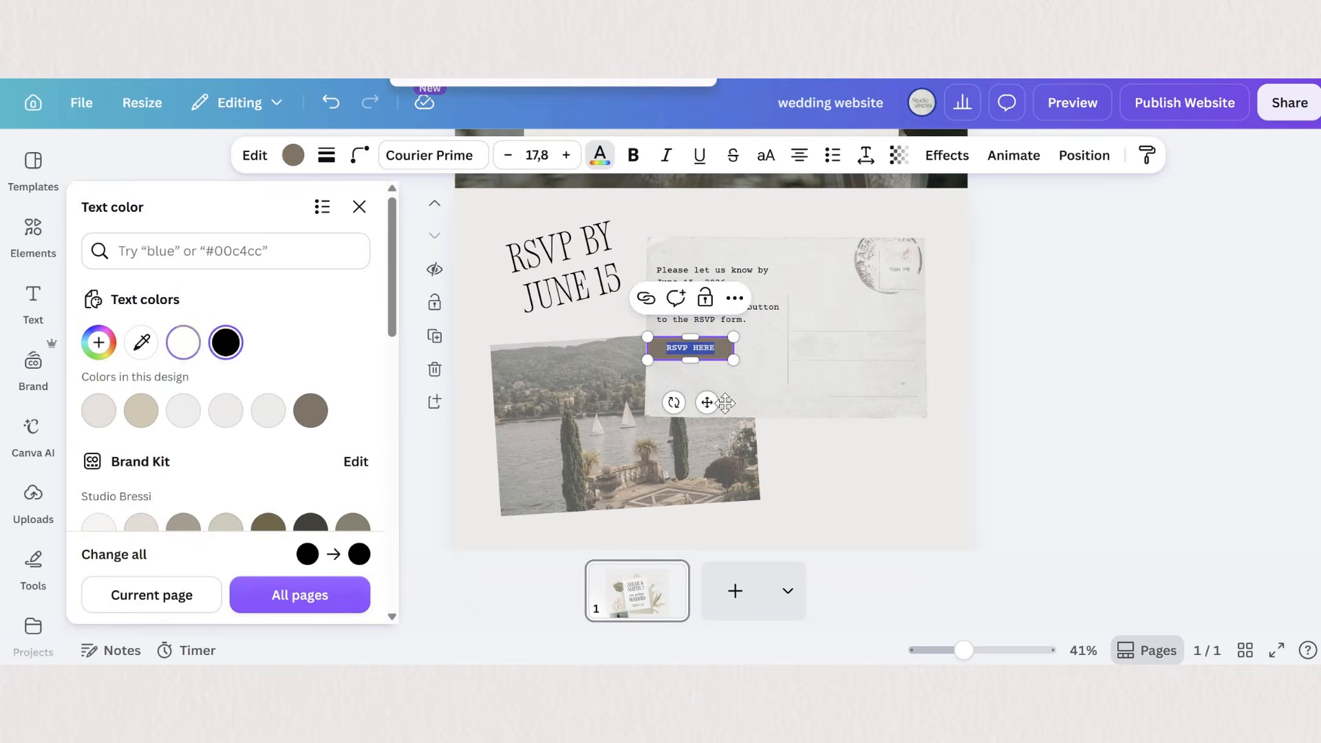
drag(688, 348, 717, 380)
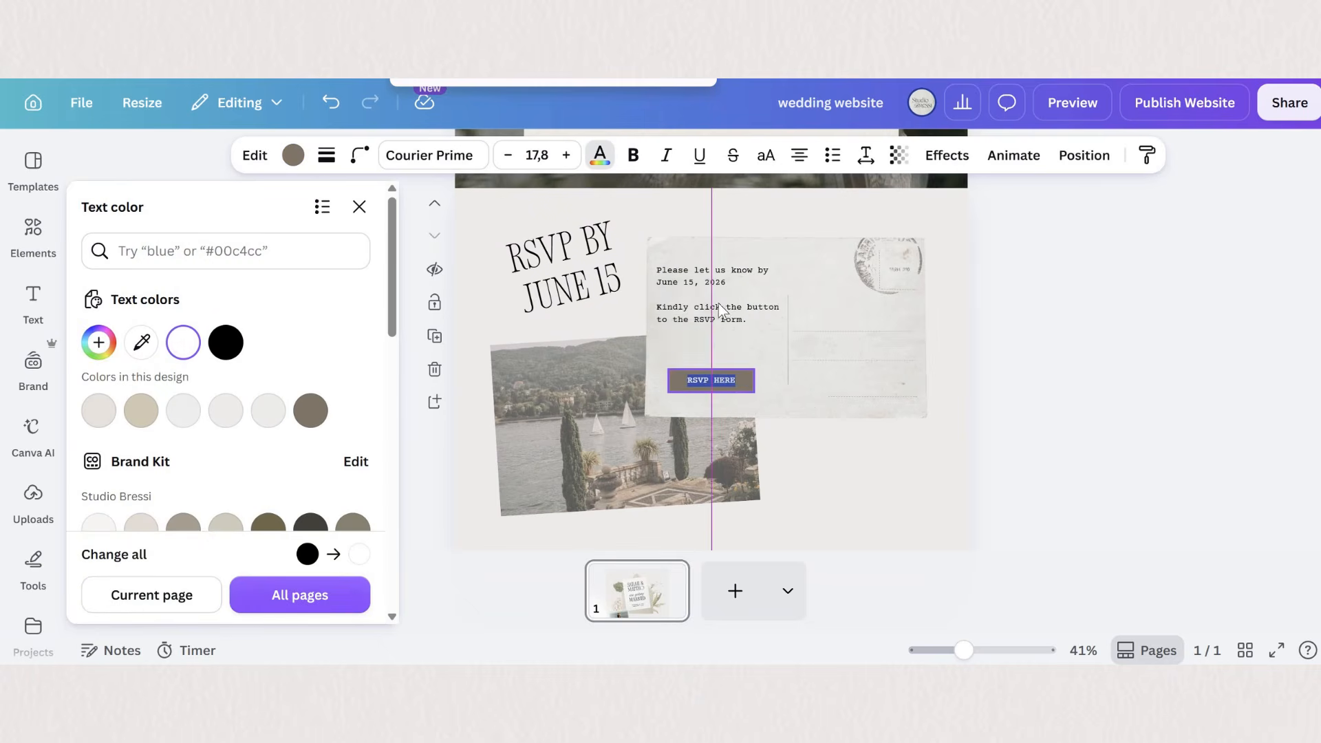
click(759, 311)
drag(780, 302, 754, 306)
click(970, 394)
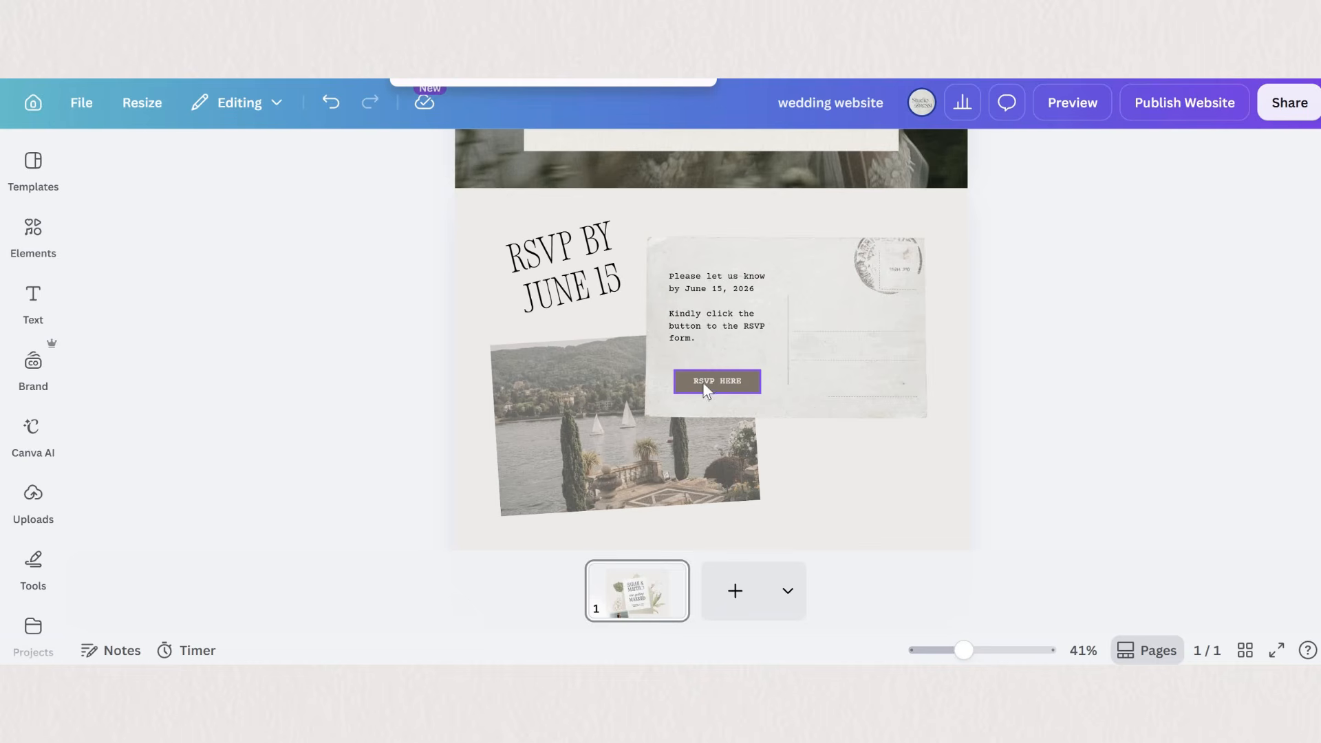
Check the link option of the "RSVP HERE" button on the postcard
double_click(703, 382)
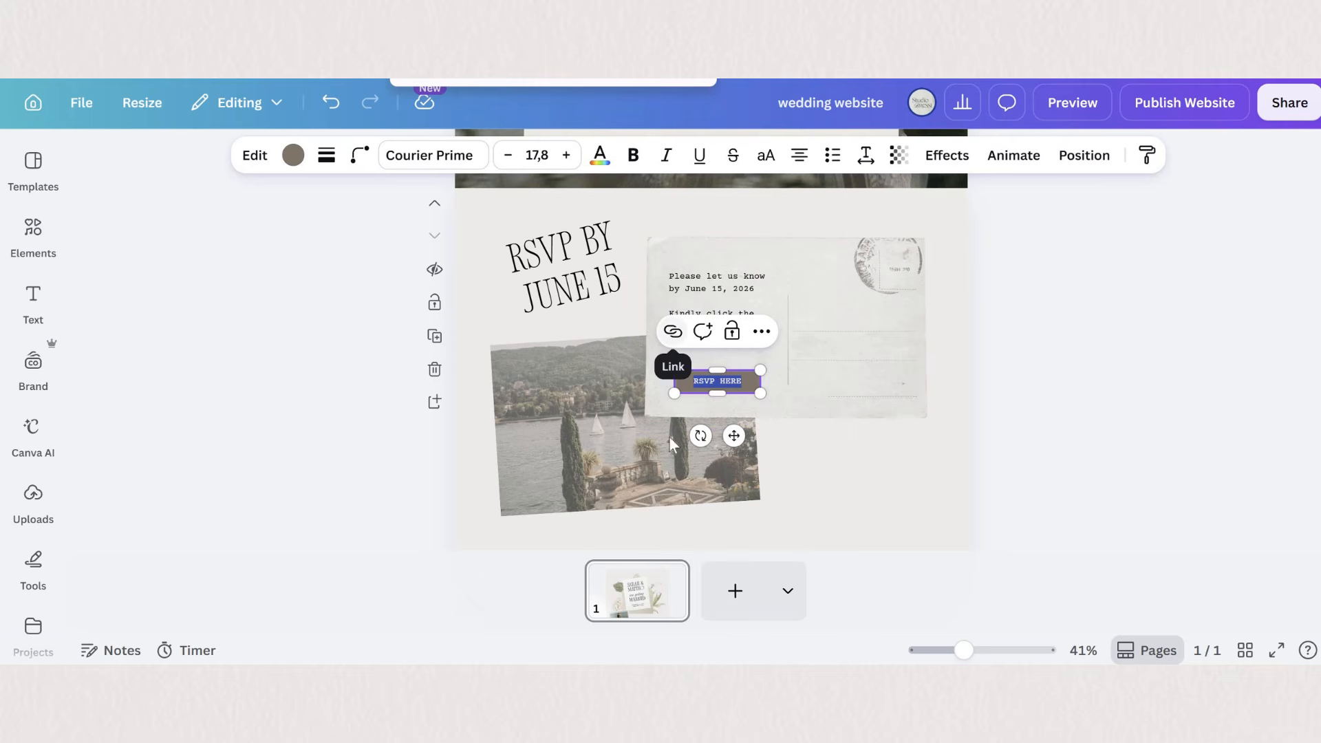
click(673, 331)
key(Escape)
key(Escape)
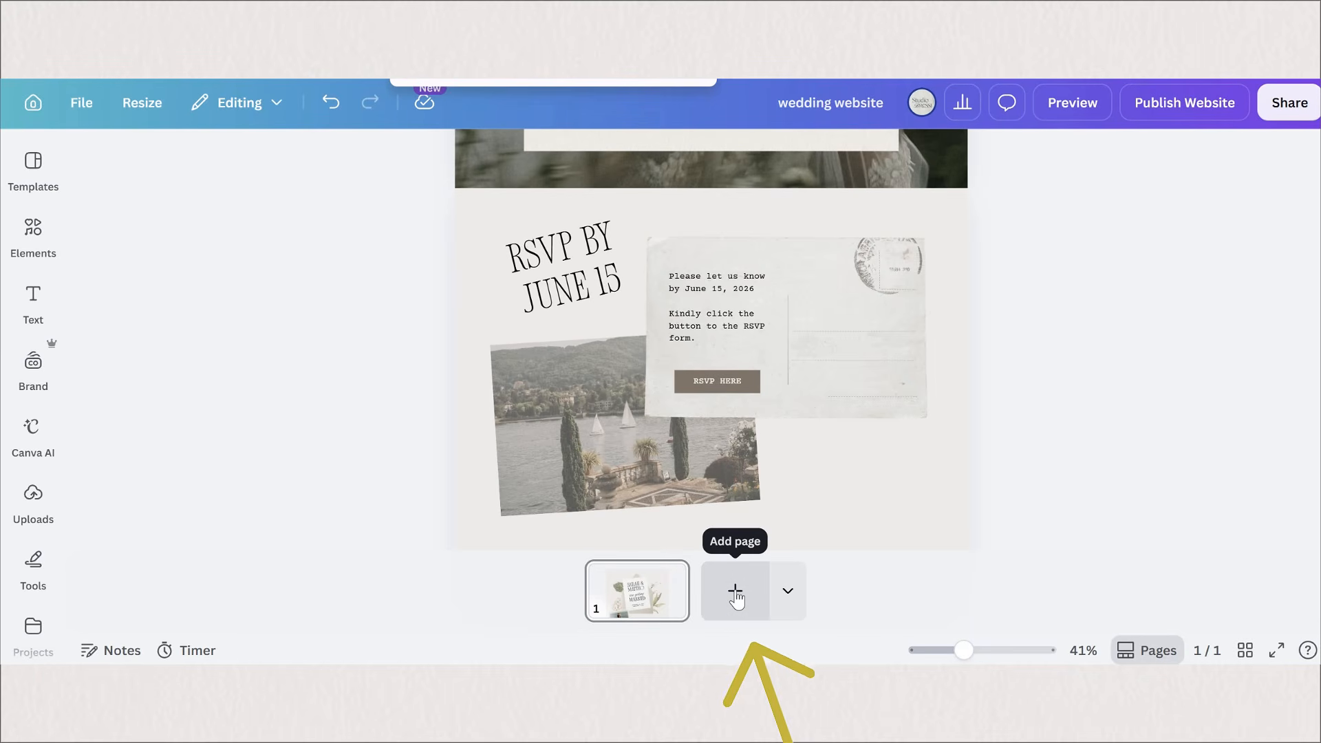
Add a second page with a large "RSVP" heading in the New Icon font
click(701, 596)
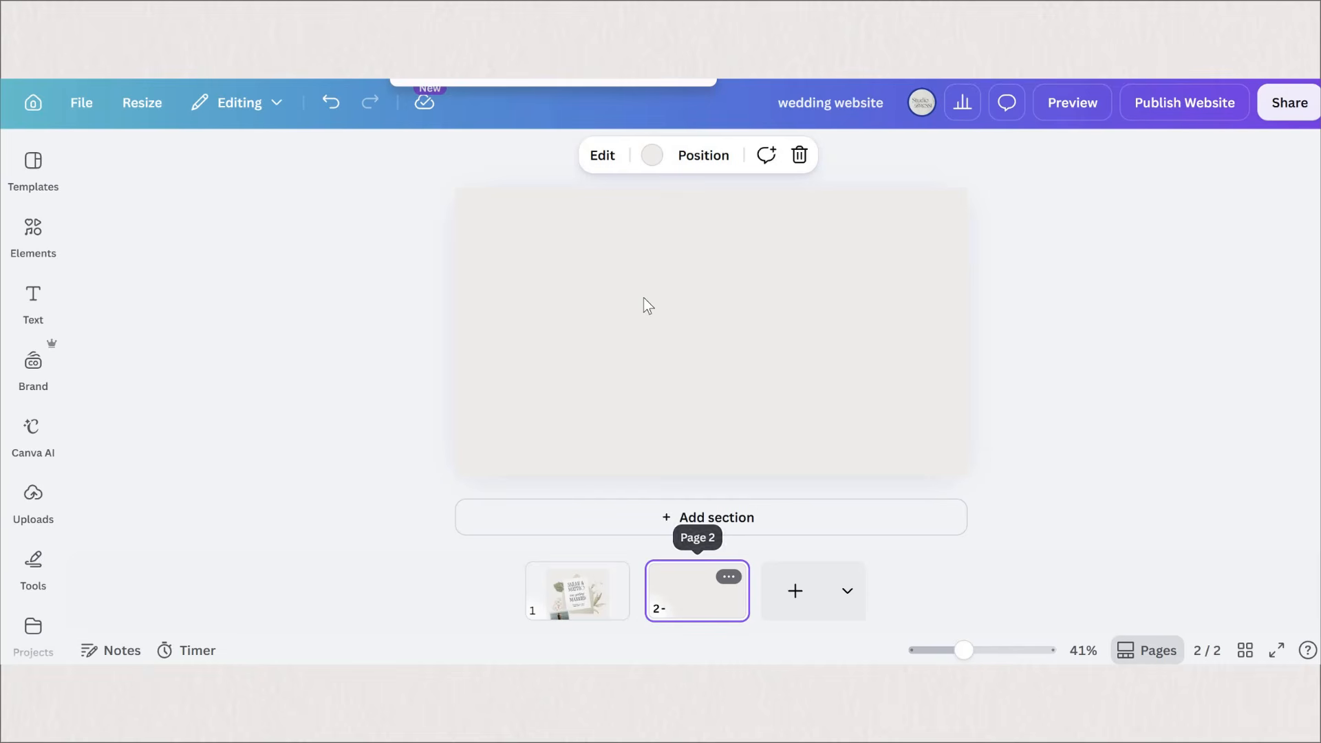
click(643, 297)
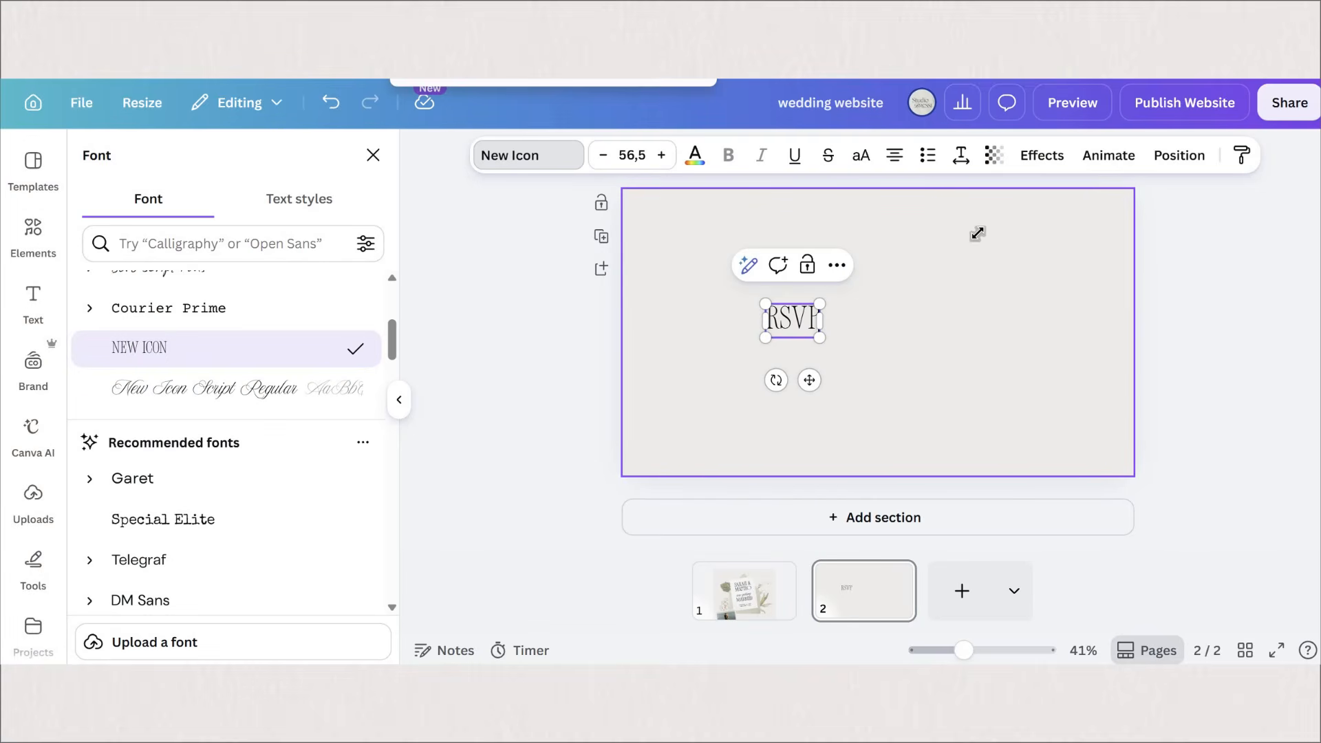
drag(819, 303, 946, 224)
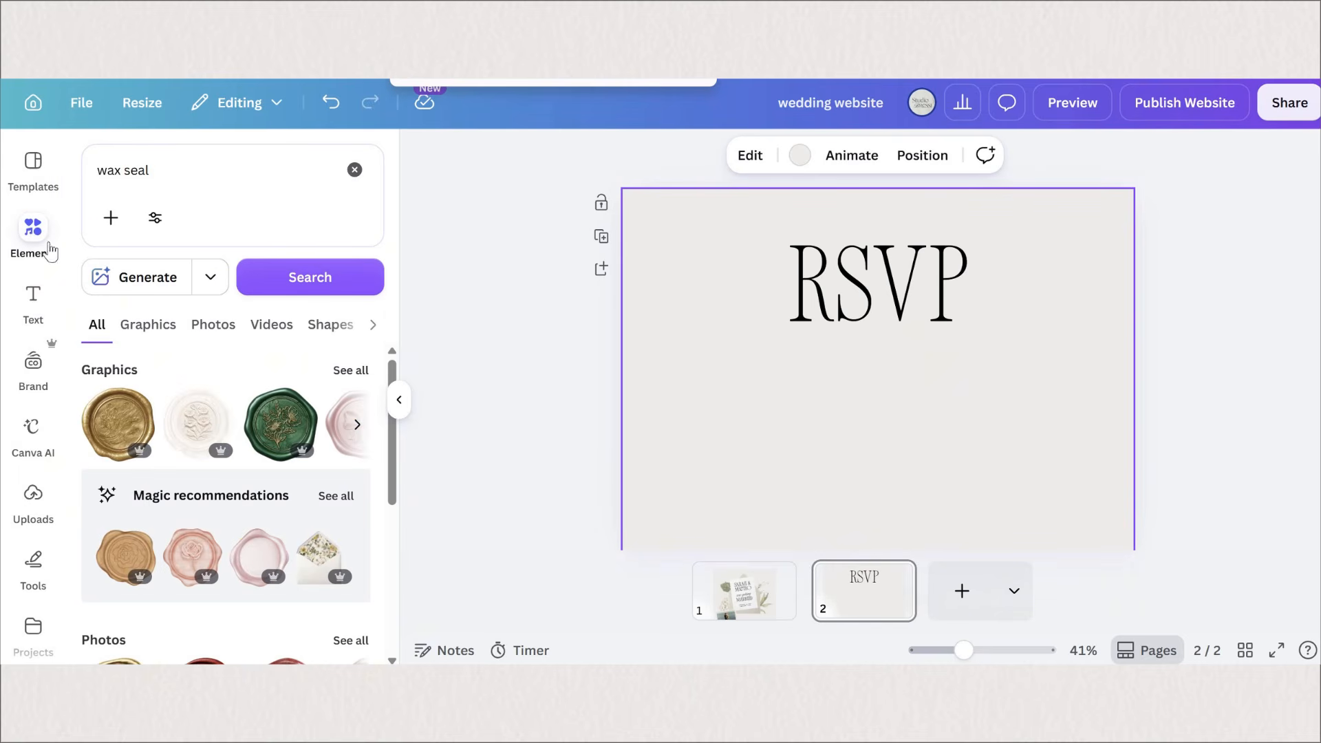
Find the Events collection among the form elements
click(33, 234)
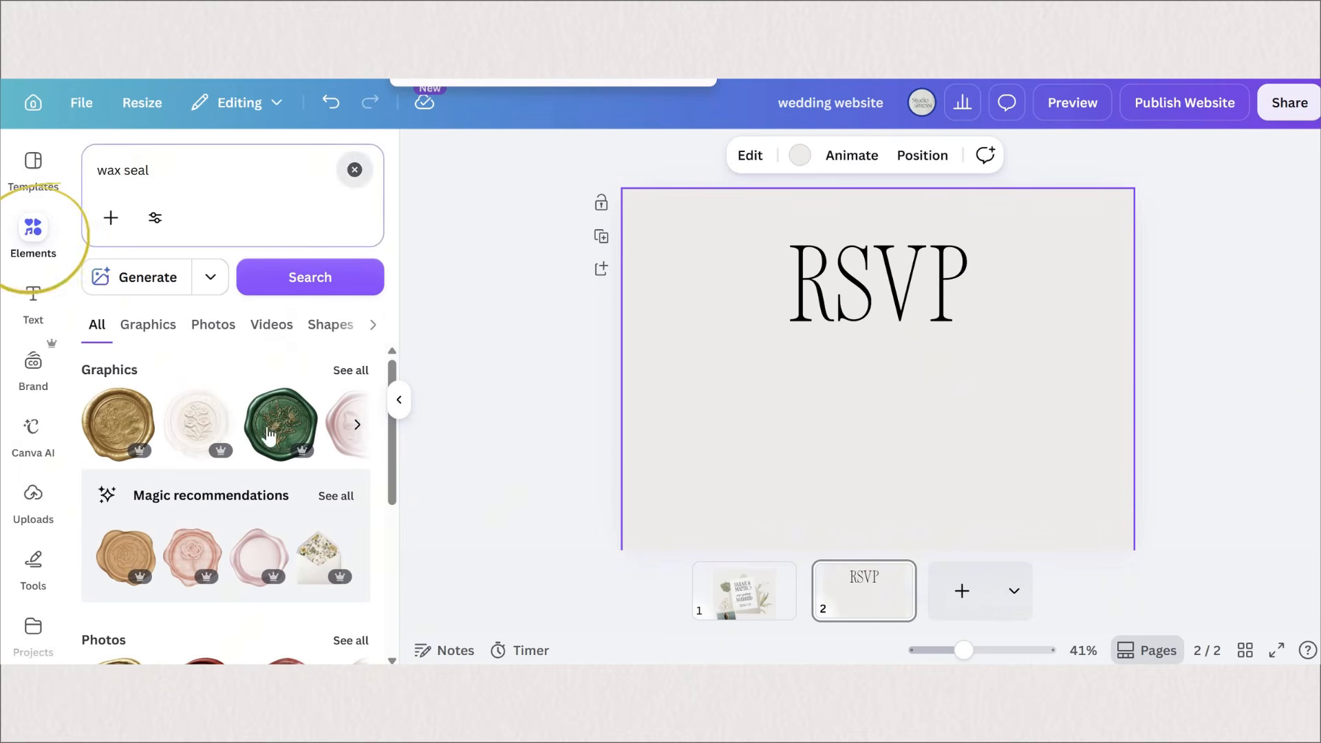
scroll(220, 492, down, 2)
scroll(219, 493, down, 3)
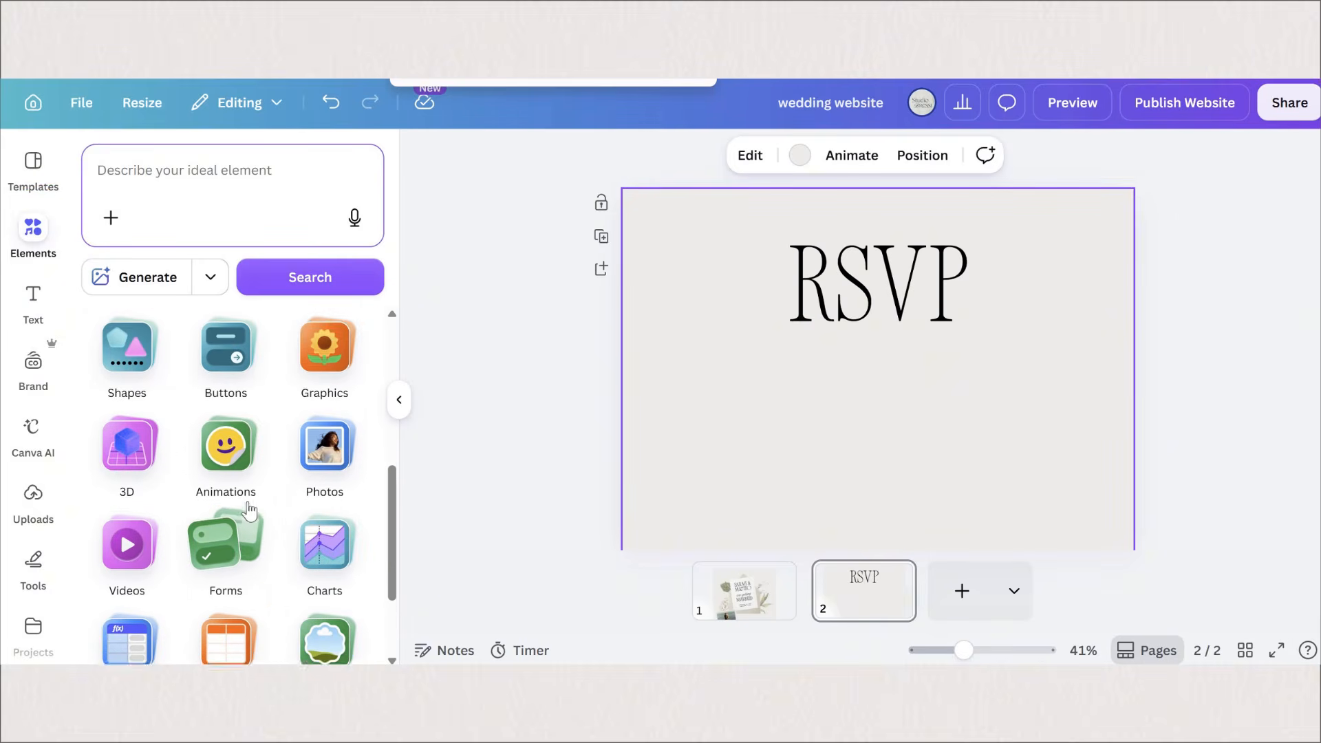
click(257, 500)
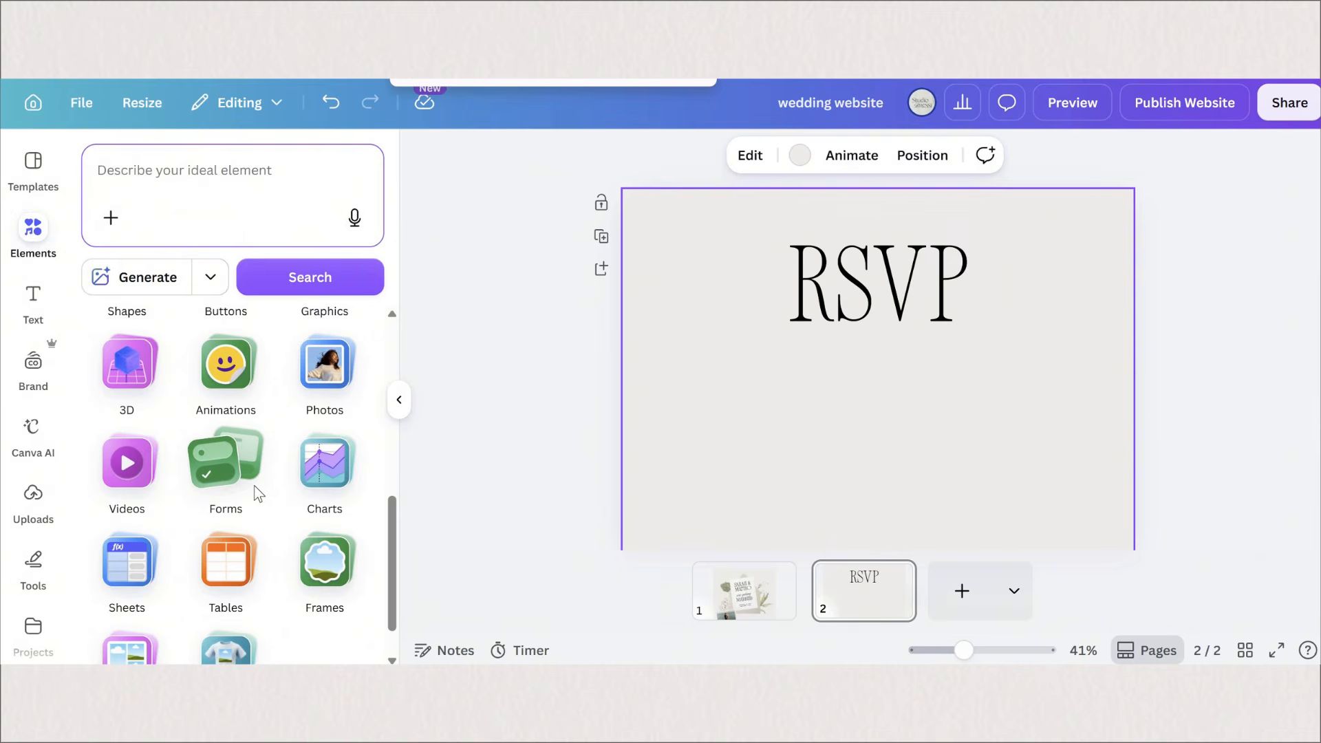
click(256, 470)
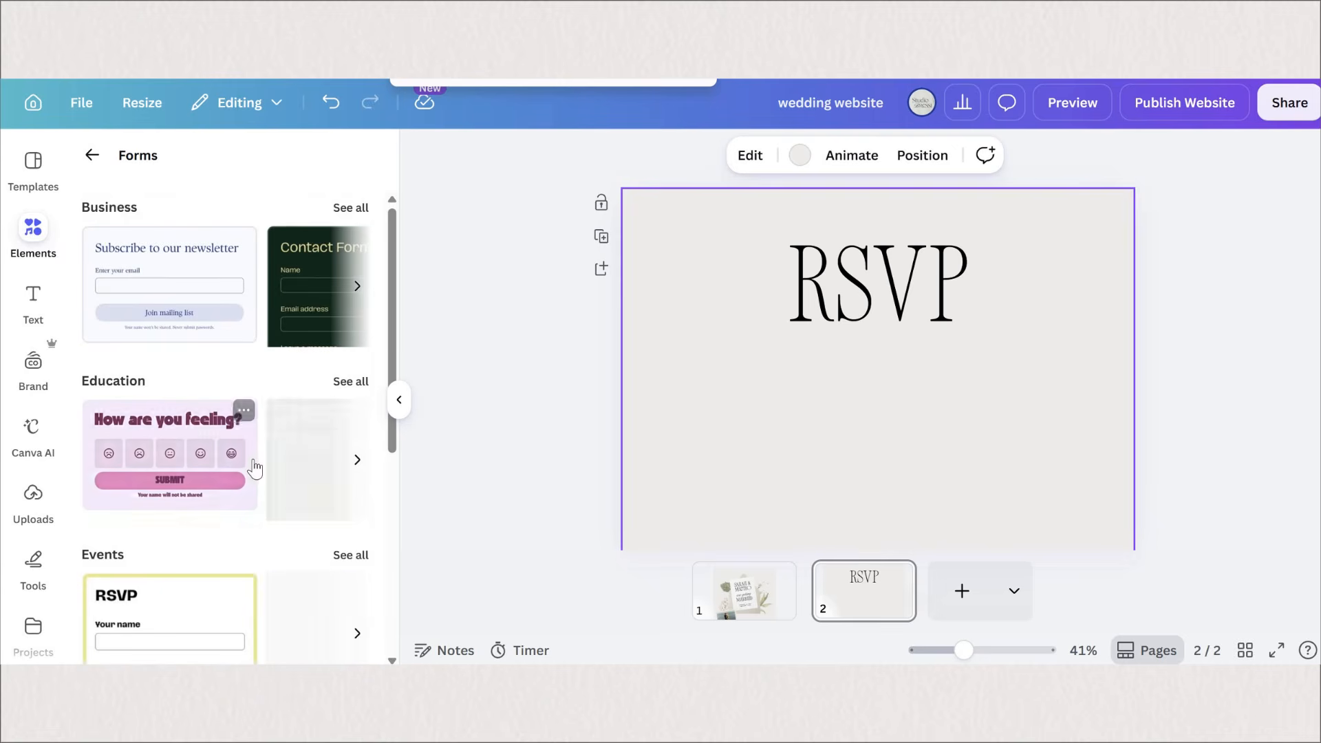
scroll(345, 379, down, 2)
click(338, 375)
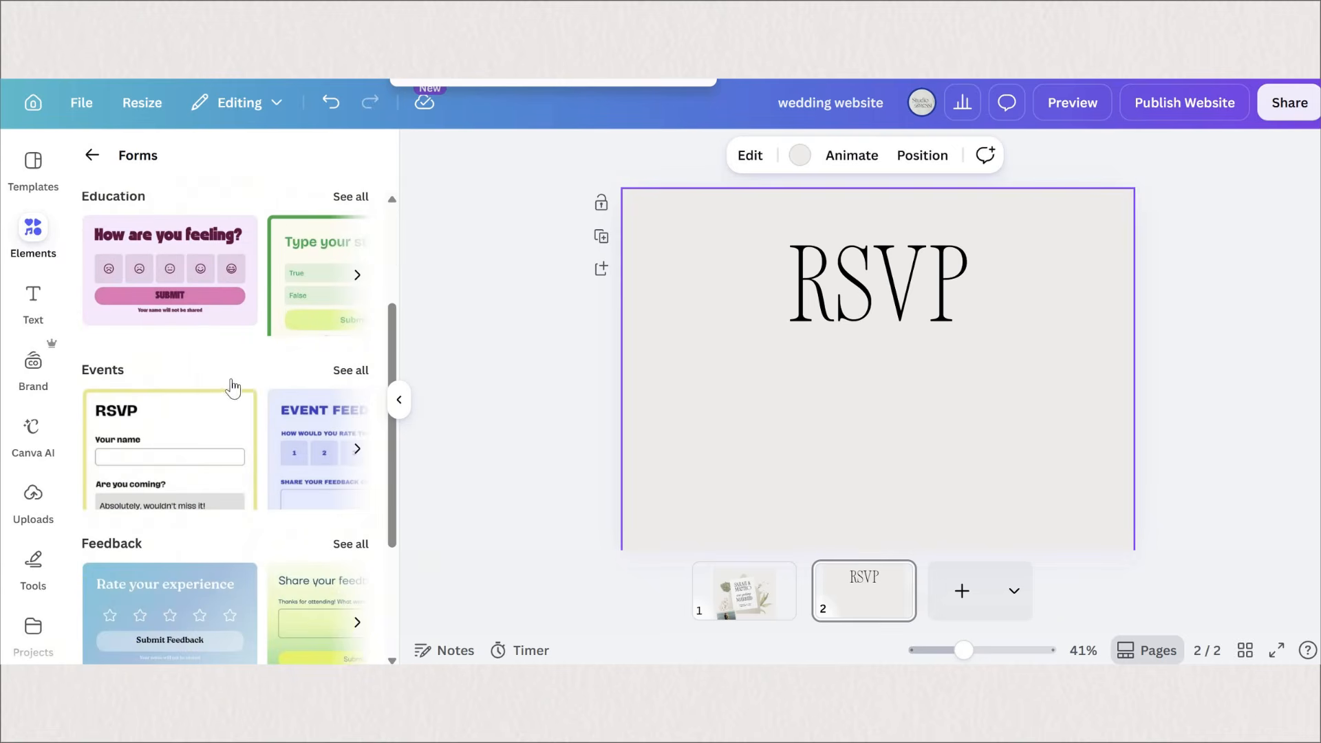
Add the "You're Invited" wedding form to the page and place it below the RSVP heading
scroll(216, 486, down, 3)
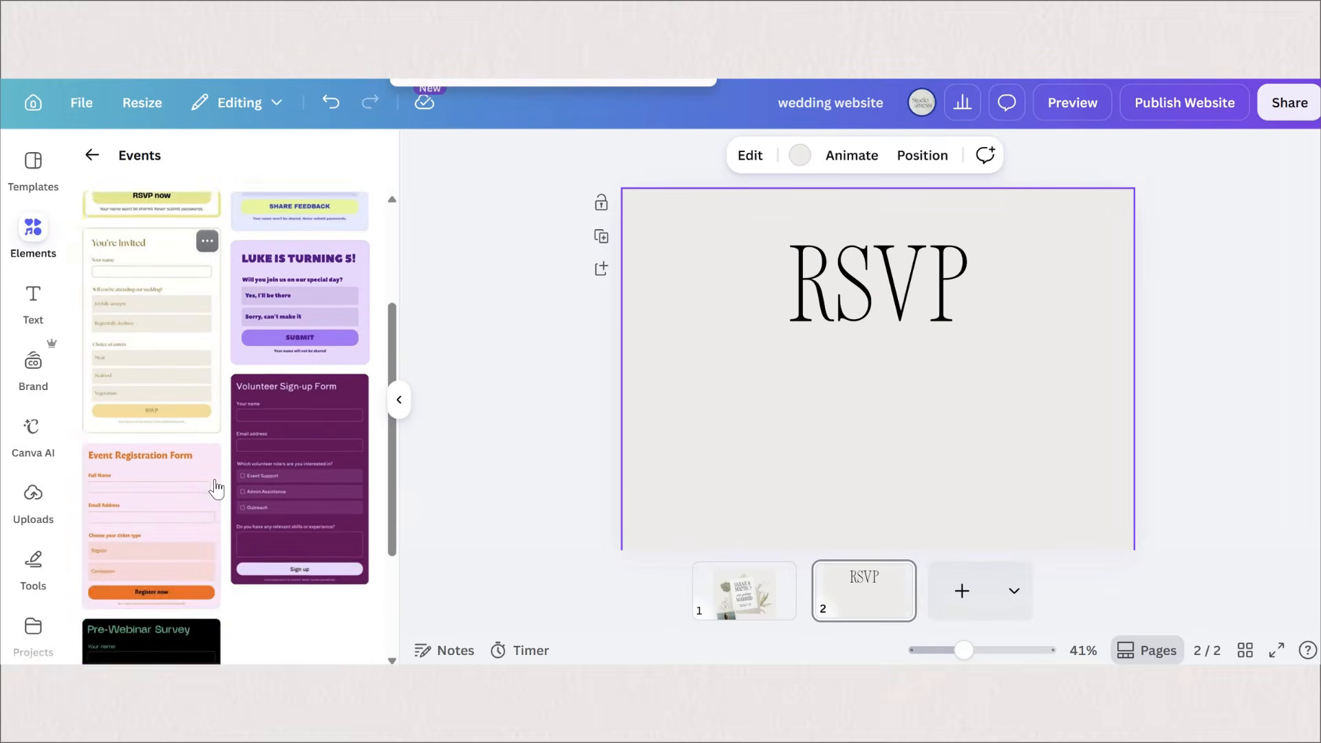
scroll(141, 490, up, 3)
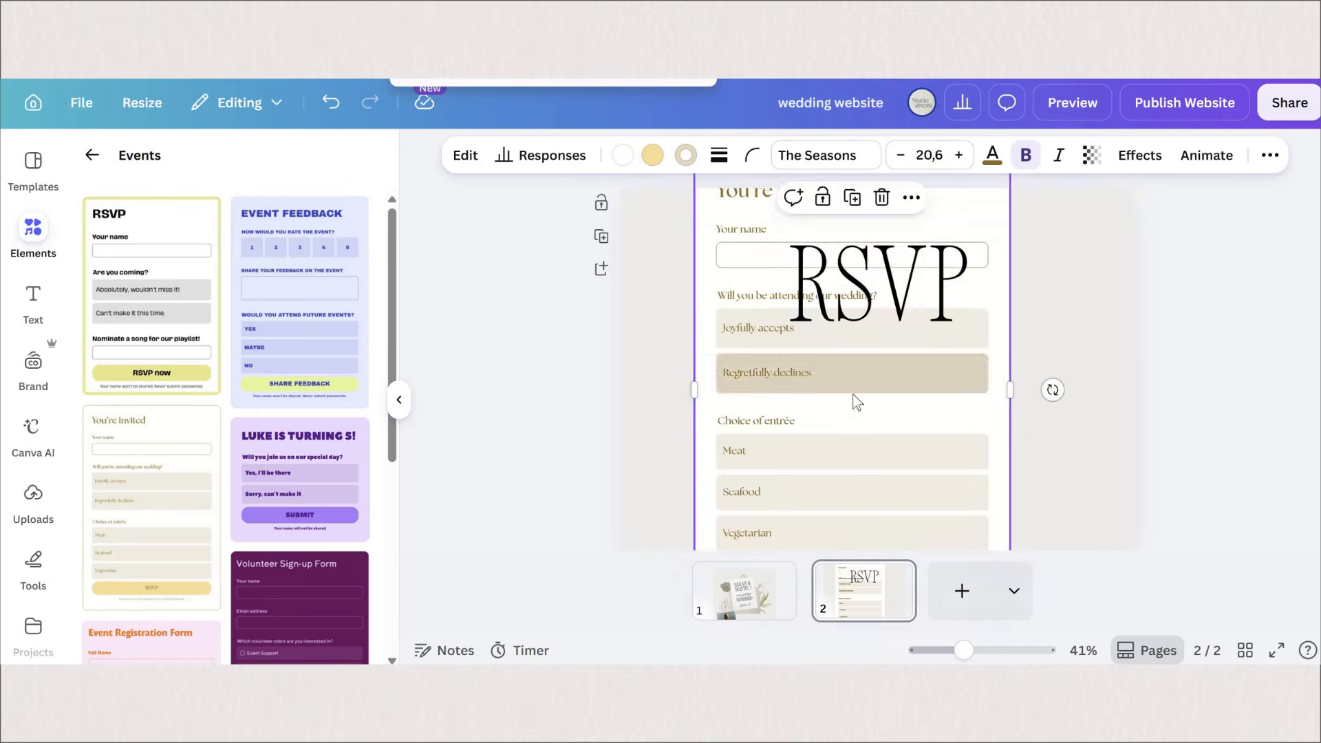
drag(996, 274, 1088, 462)
click(1087, 462)
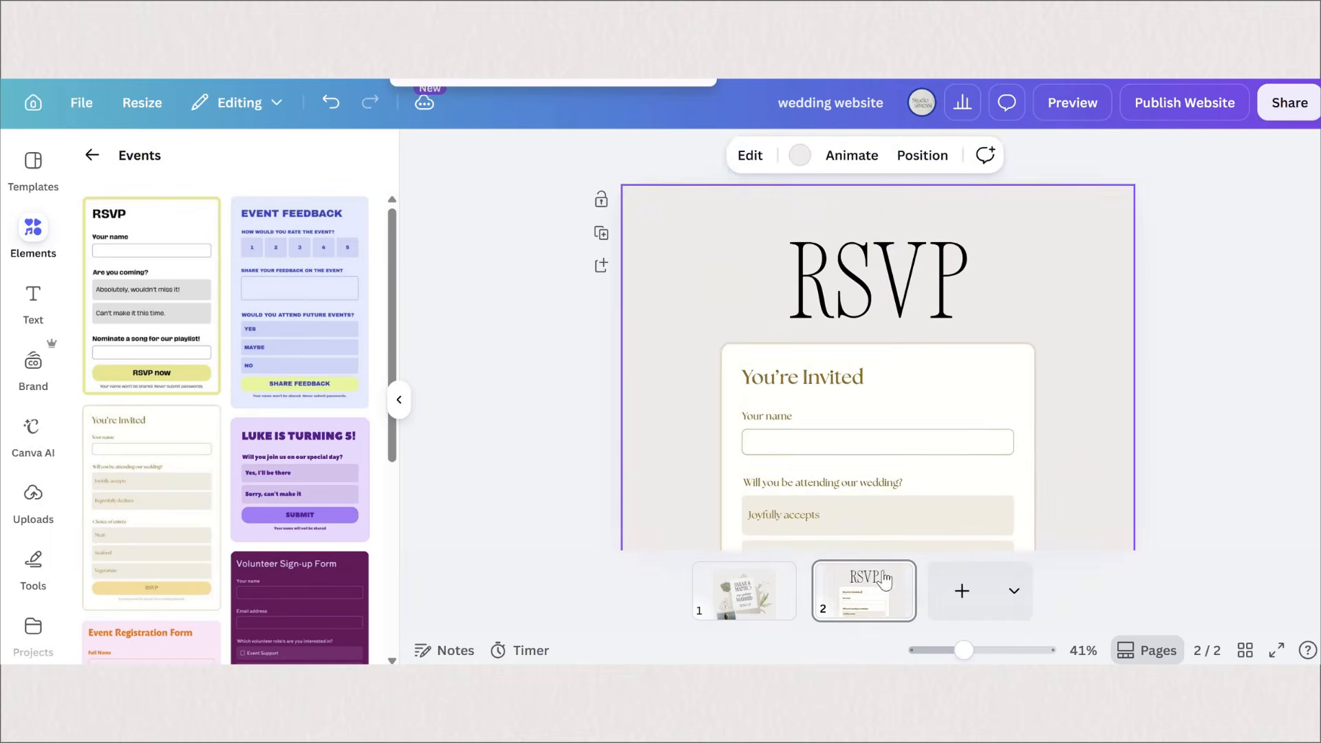
Review the form's questions, clear its "You're Invited" title and match its background to the page colour with the eyedropper
scroll(878, 510, down, 5)
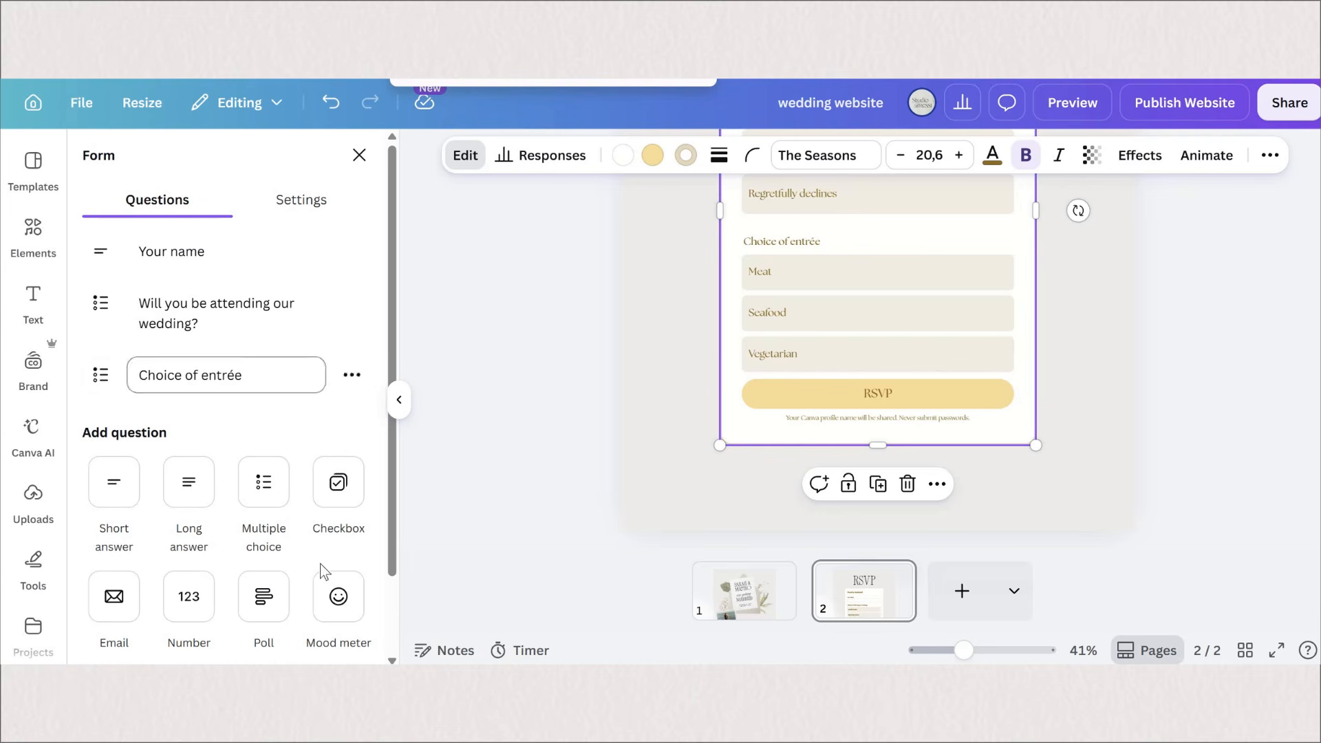
scroll(305, 595, down, 2)
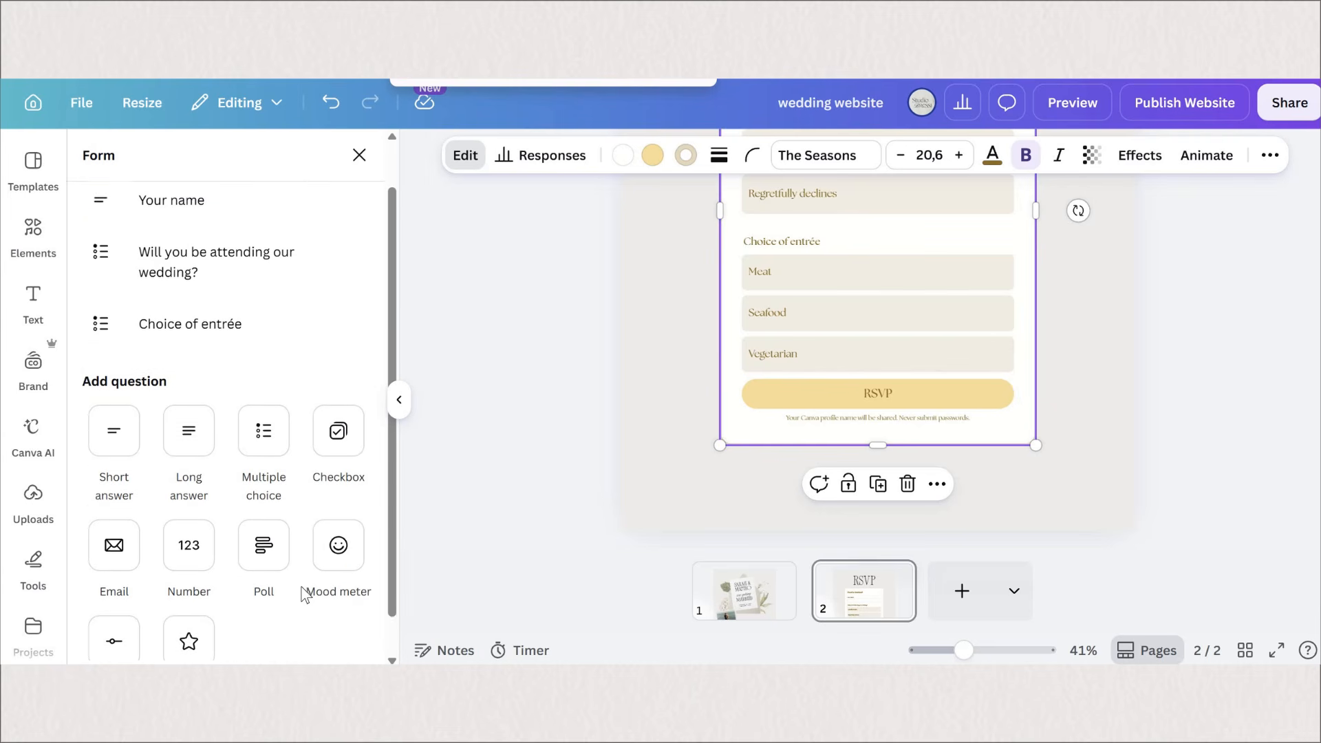
scroll(282, 210, up, 2)
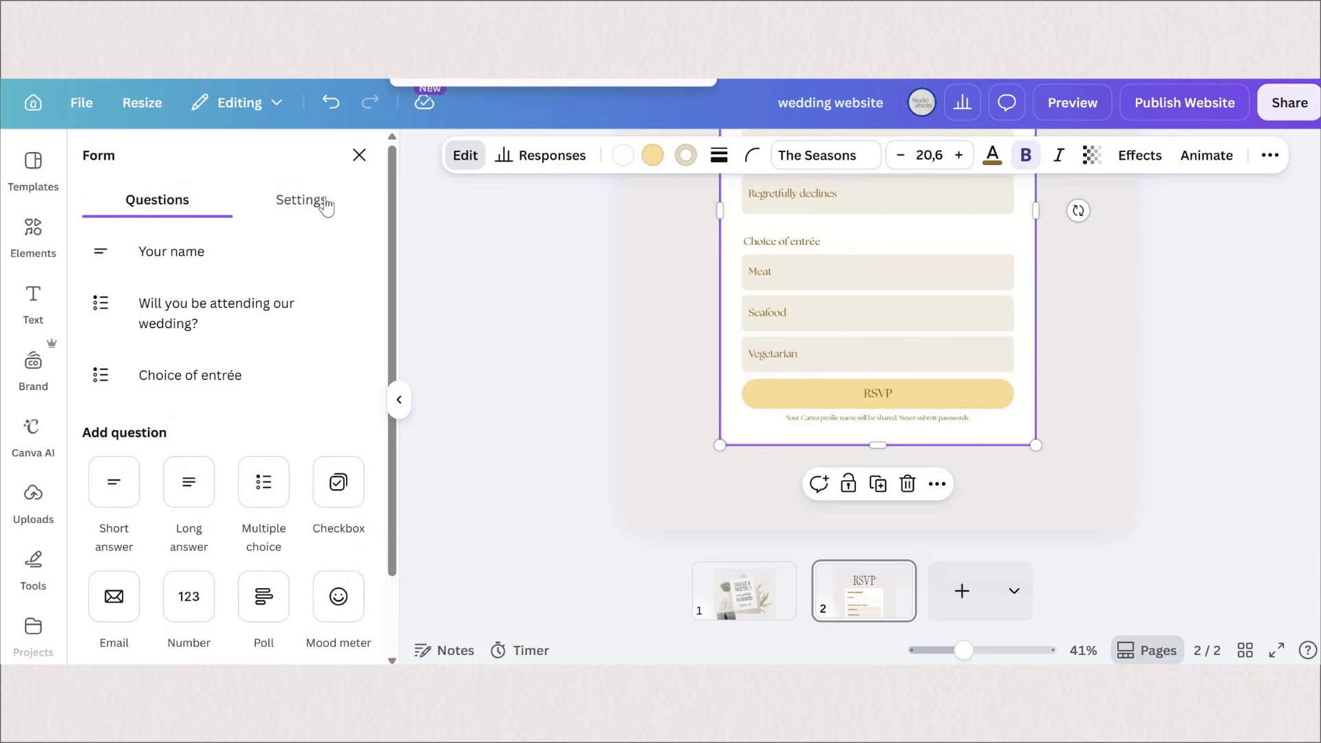
click(623, 155)
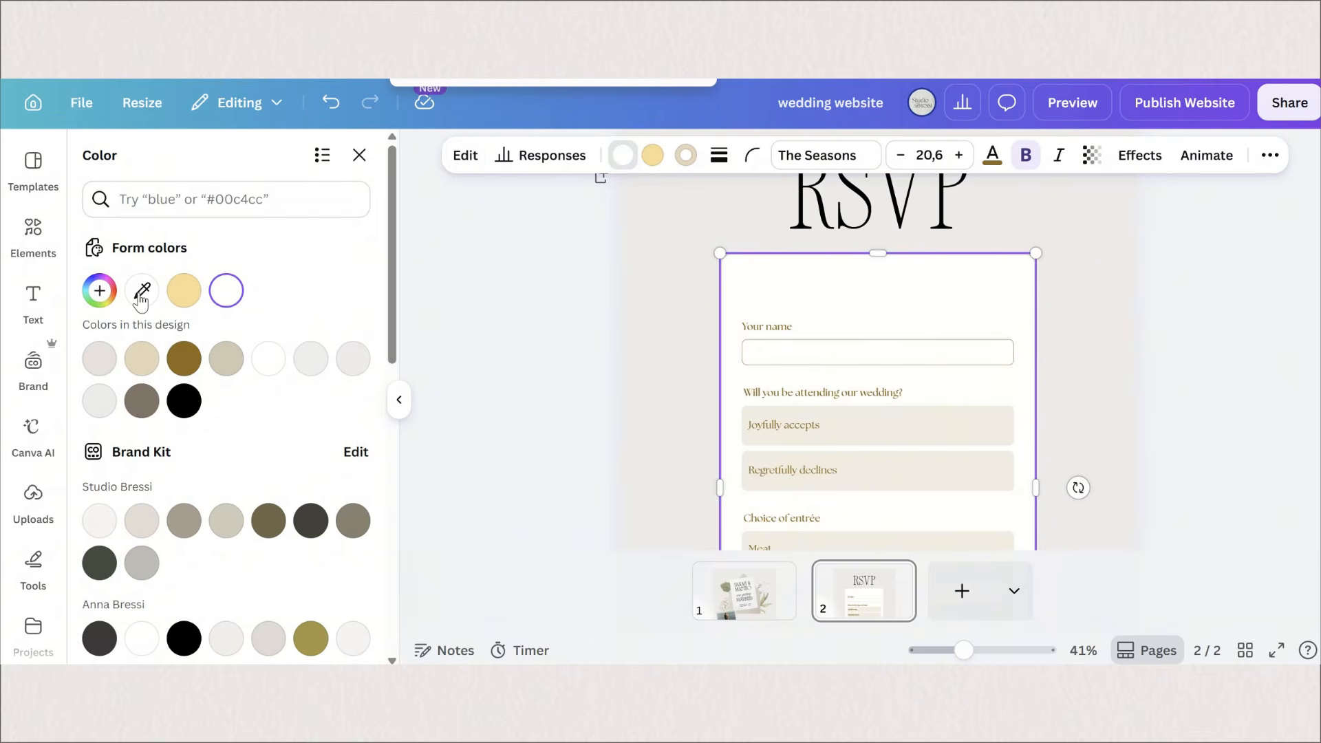
click(142, 290)
click(638, 279)
scroll(781, 344, down, 3)
Set the form's RSVP button colour to white and its border to the light beige used in the design
click(652, 155)
click(141, 401)
click(268, 358)
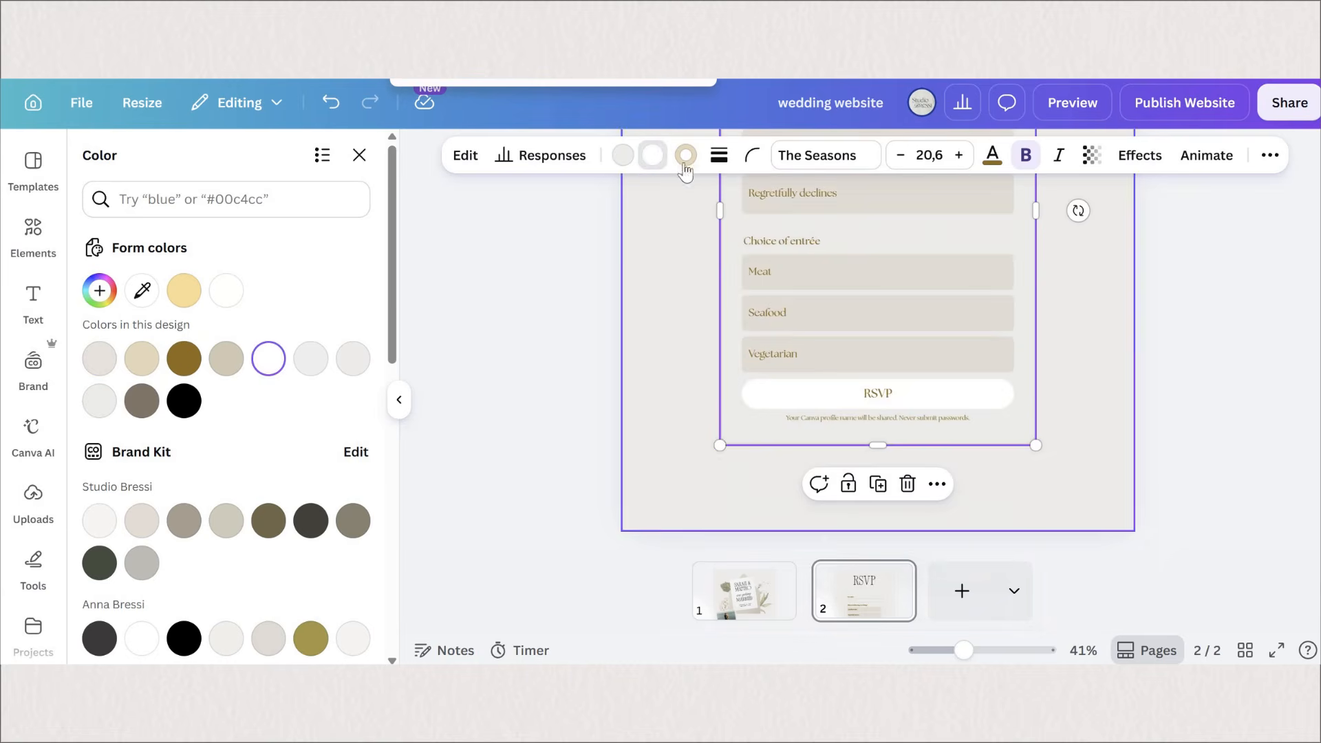
click(686, 154)
click(99, 359)
Set the form's text colour to the dark olive brown from the Studio Bressi brand kit
click(992, 155)
click(310, 359)
click(268, 478)
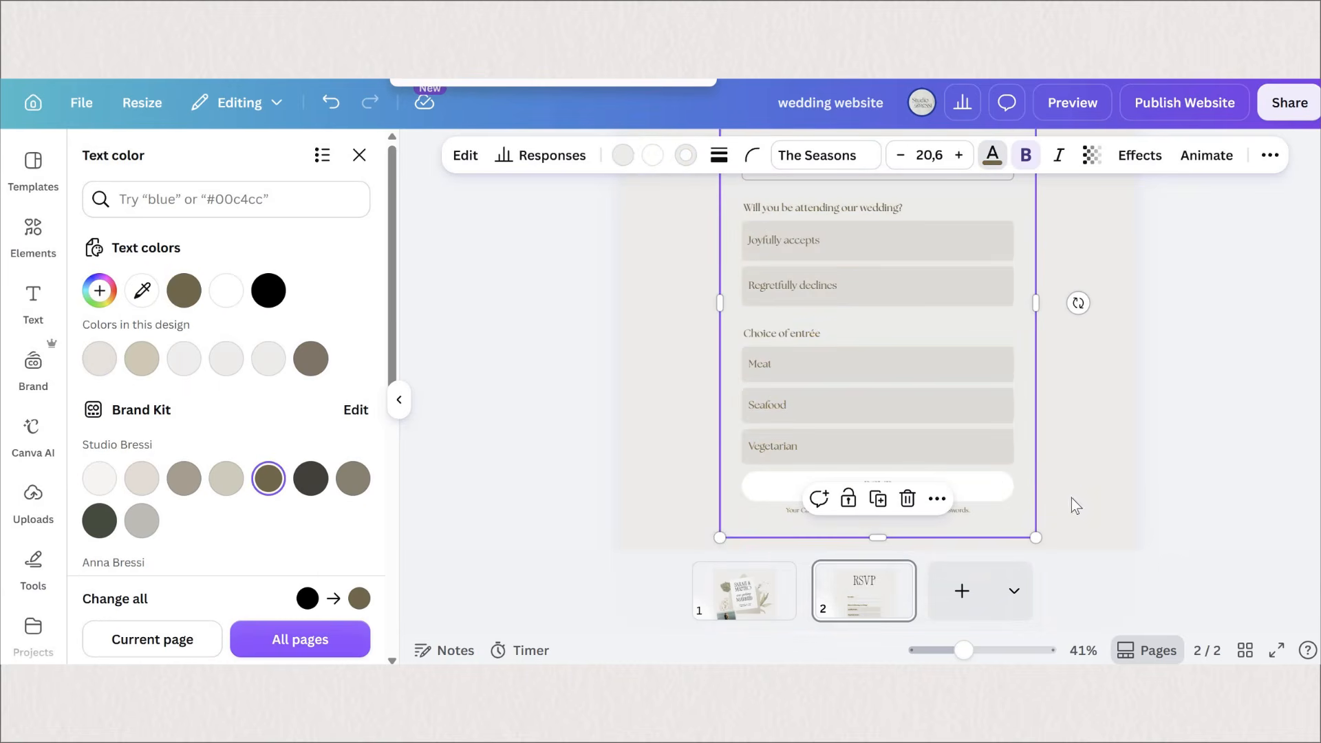
Enlarge the form to a 25,5 text size and centre it horizontally on the page under the RSVP heading
click(1075, 505)
scroll(954, 414, down, 3)
scroll(953, 414, up, 6)
click(963, 406)
drag(1036, 361, 1121, 240)
drag(1042, 454, 996, 492)
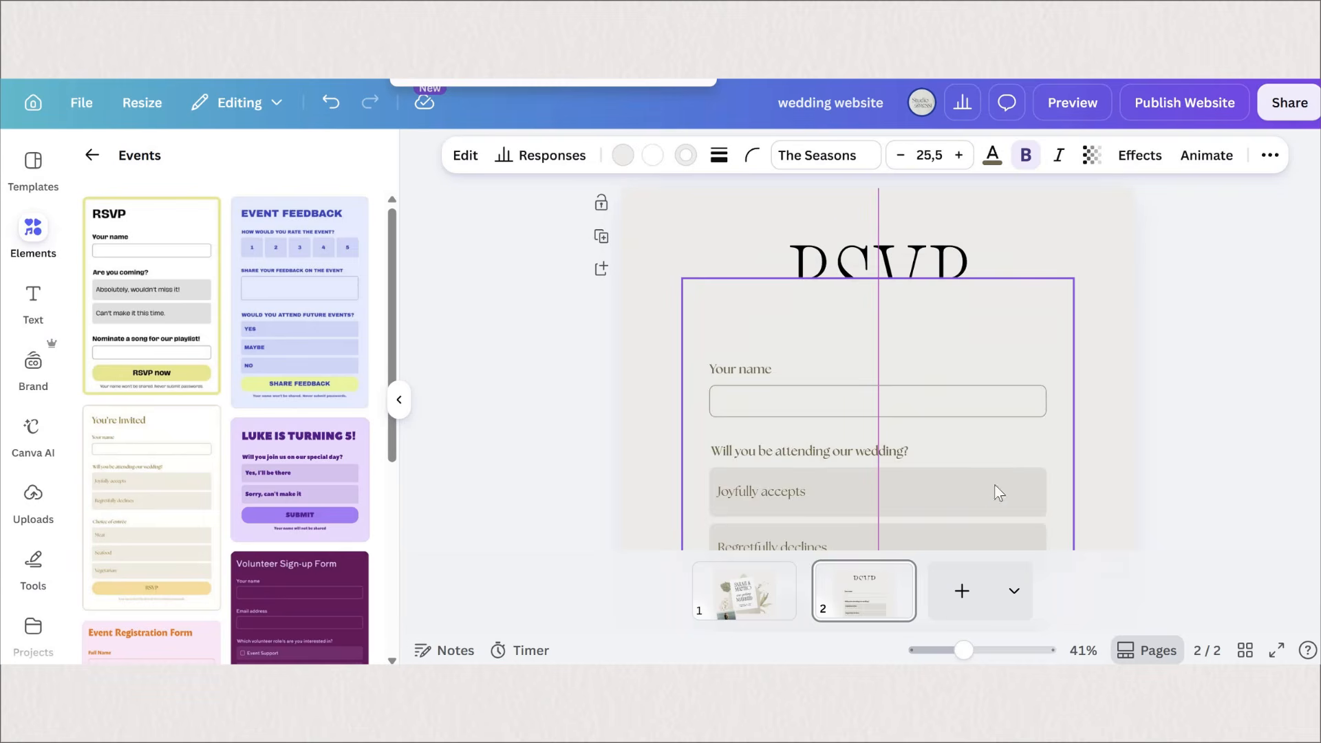
Send the form behind the RSVP heading and check the lower part of the page
right_click(939, 486)
mouse_move(996, 501)
click(788, 600)
click(1139, 337)
scroll(1135, 344, down, 5)
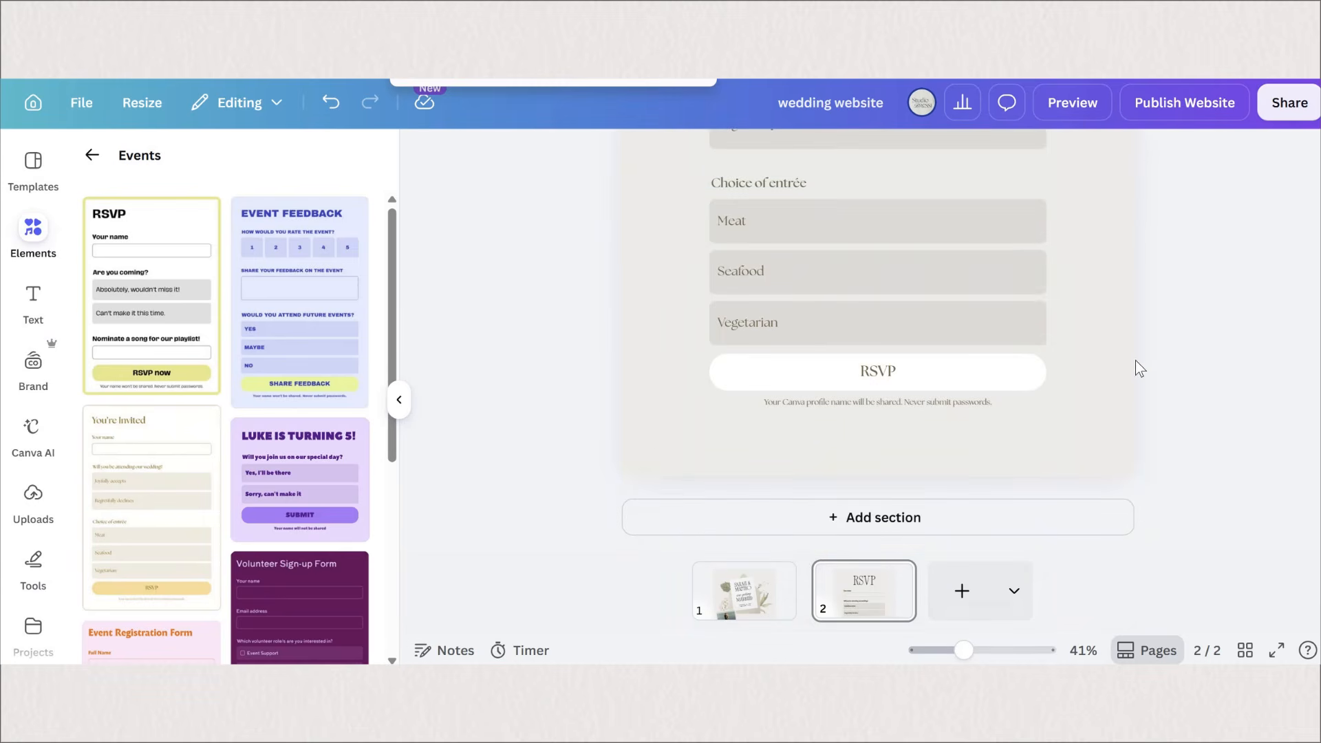
Name the second page "RSVP" and the first page "INVITE" in the page overview, and return to the invitation page
click(1244, 650)
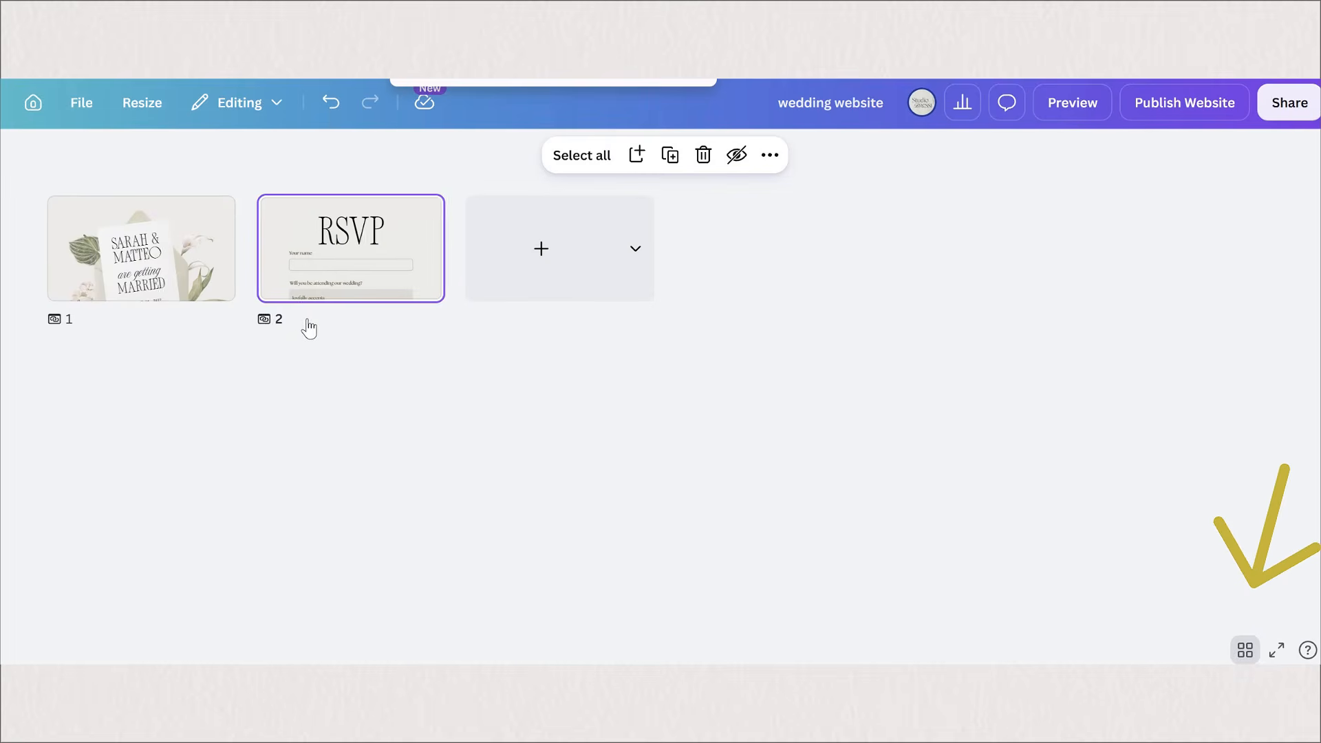
click(304, 322)
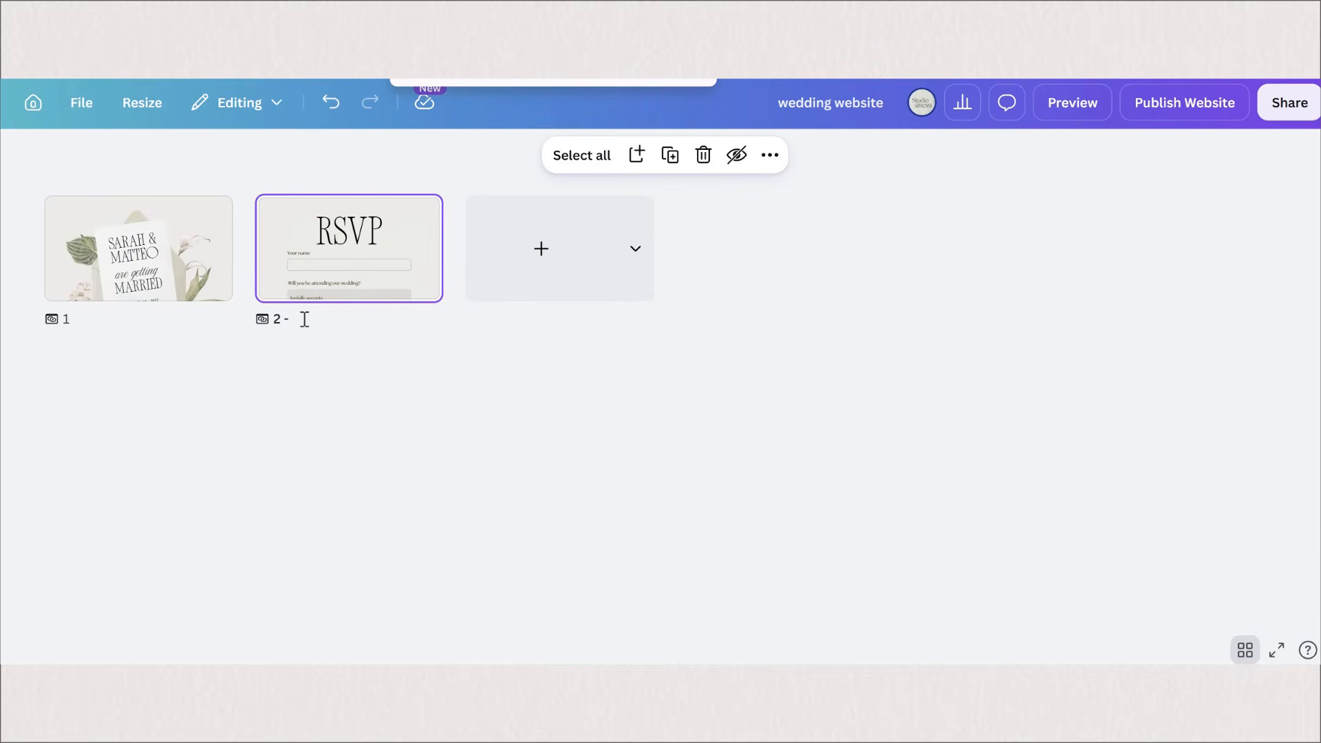
text(RSVP)
click(1134, 599)
click(1245, 650)
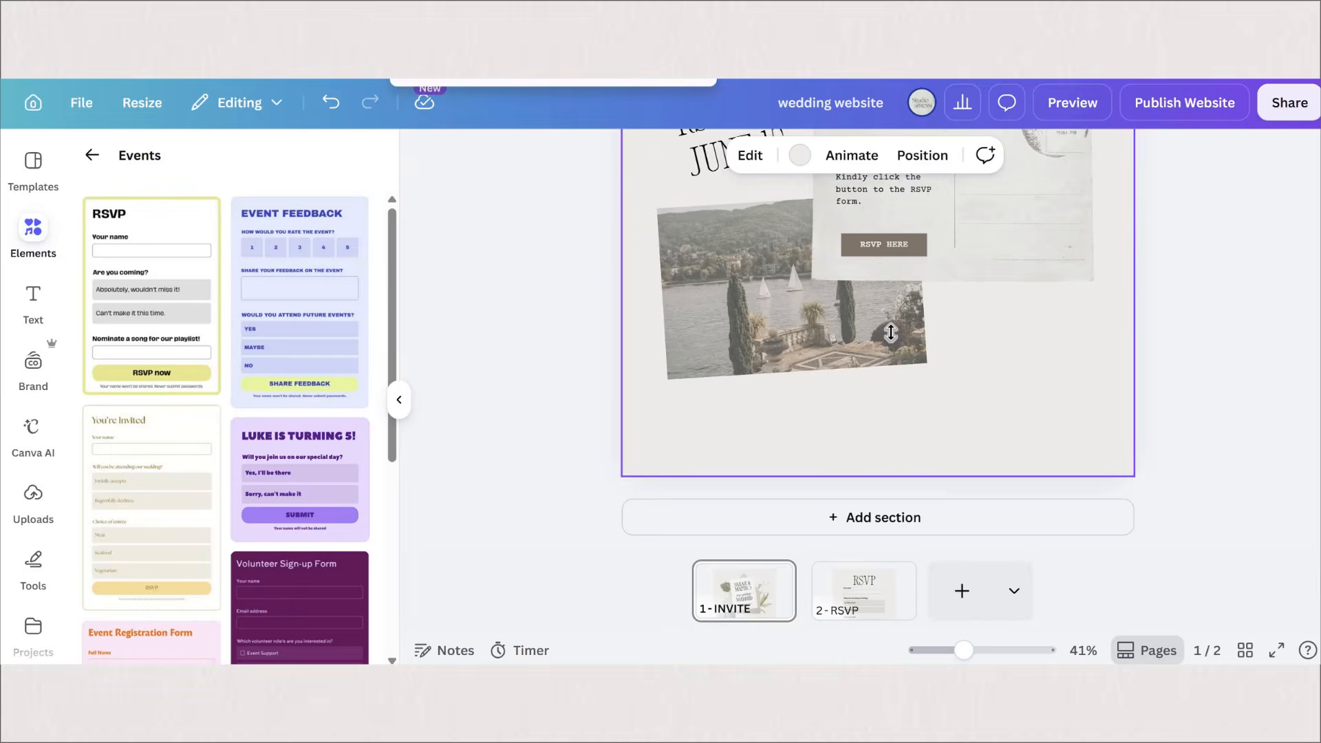
Link the "RSVP HERE" button on the postcard to the page "2 - RSVP" of this document
click(942, 288)
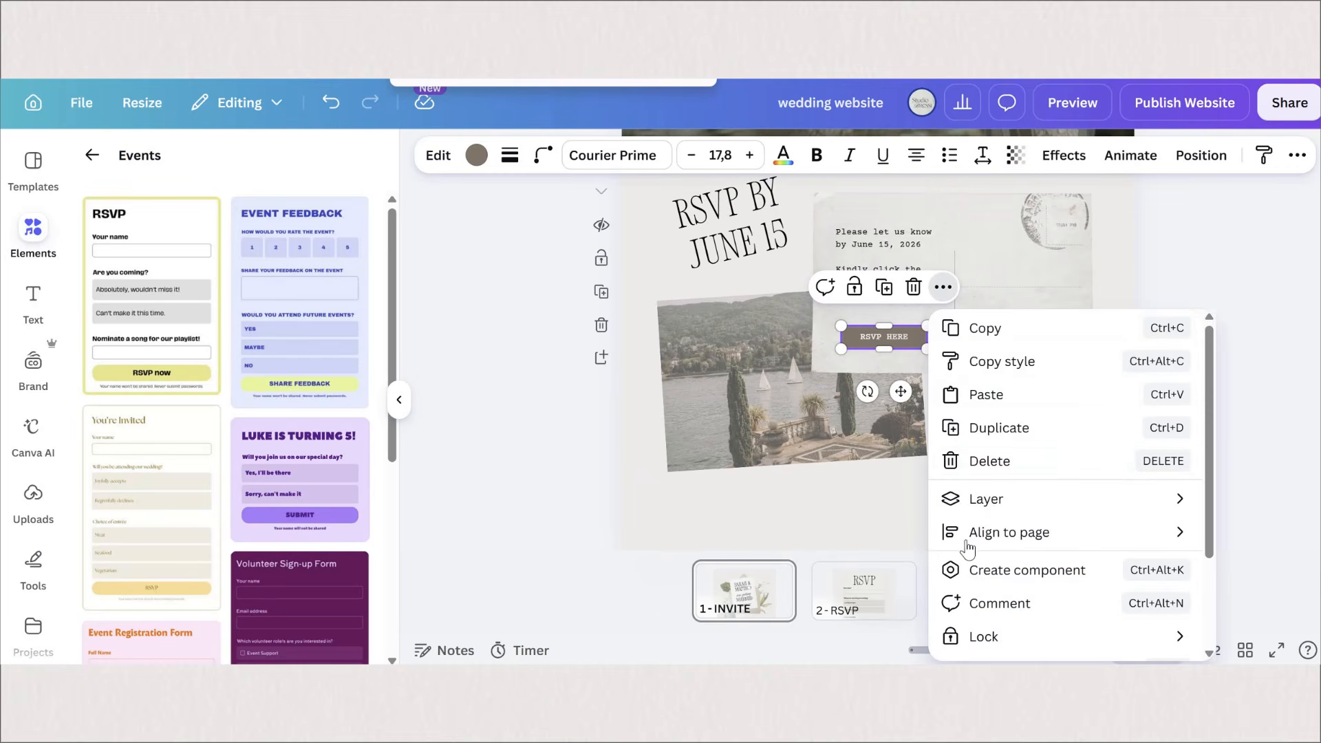
scroll(988, 492, down, 2)
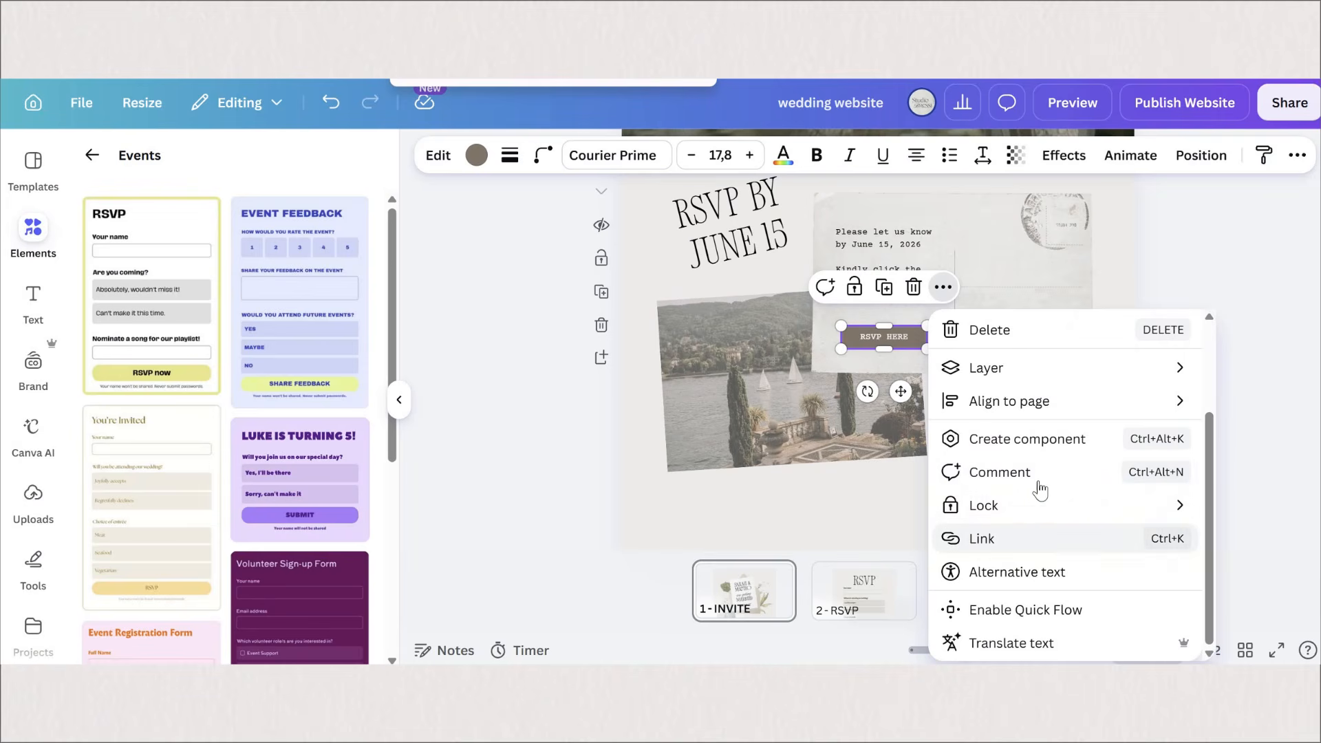
click(1039, 539)
scroll(1092, 488, down, 1)
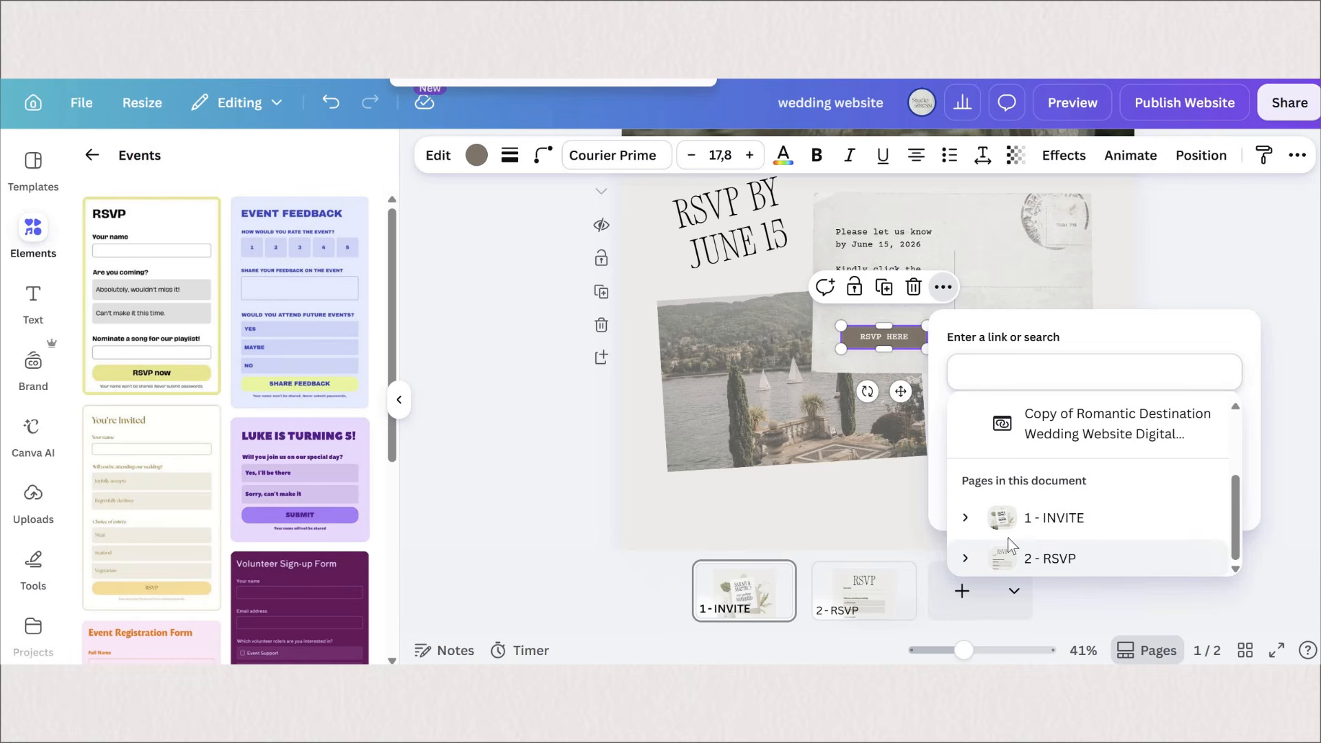
click(1070, 557)
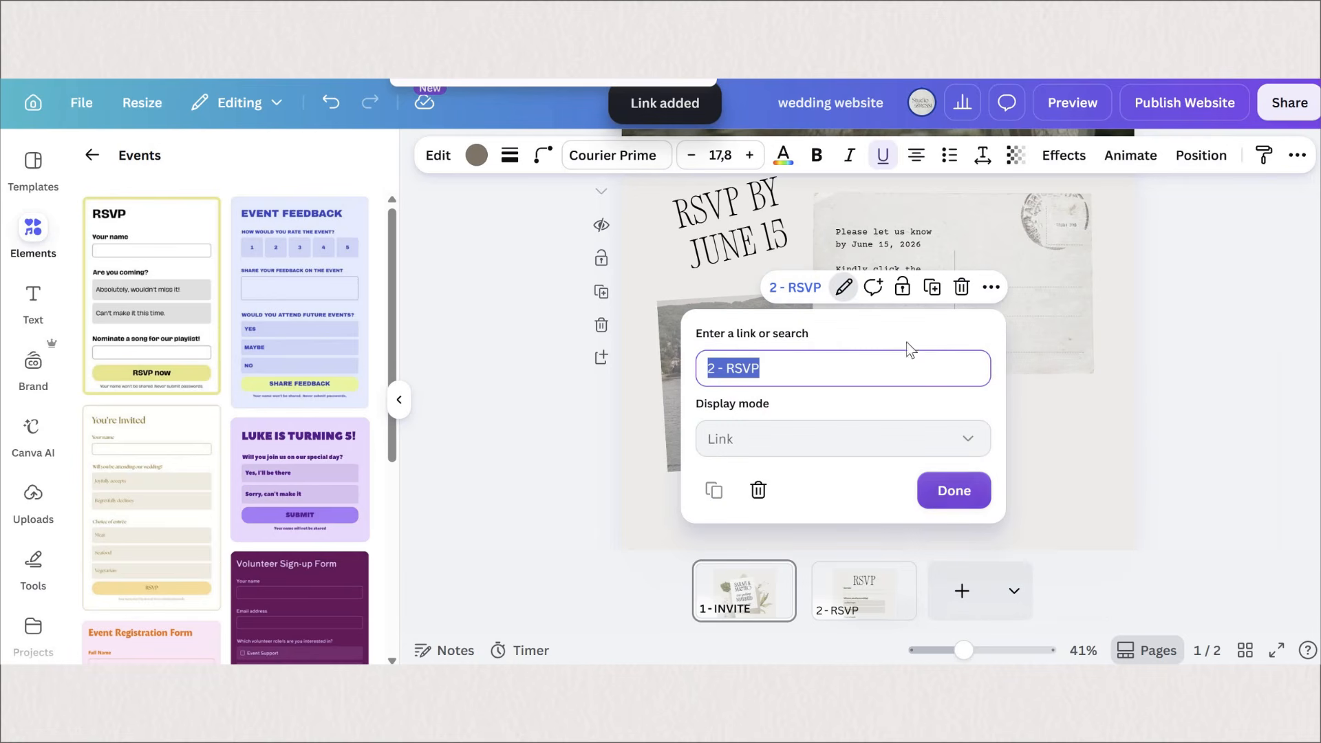
click(953, 490)
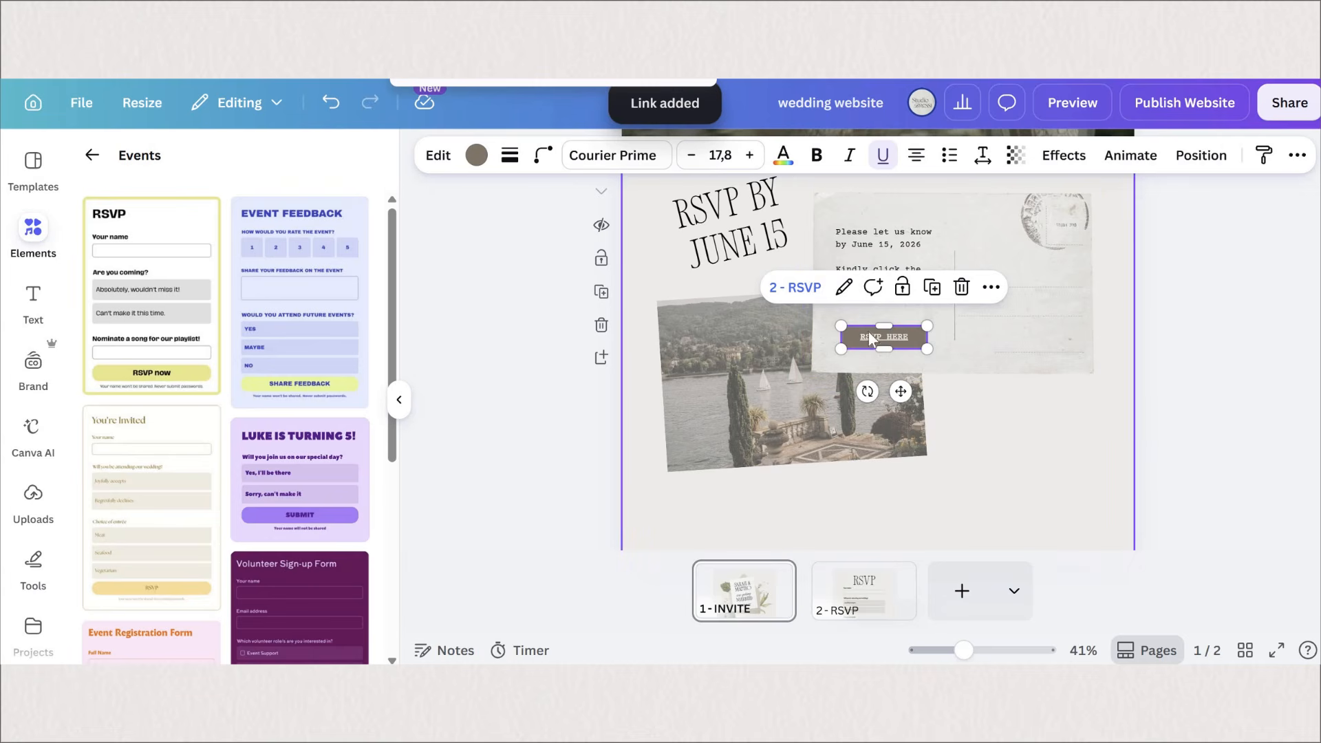
Paste the wedding planner contact note with its arrow below the postcard, and enter "We can't wait to celebrate with you!" as the closing line
key(ctrl+v)
drag(1126, 418, 1080, 466)
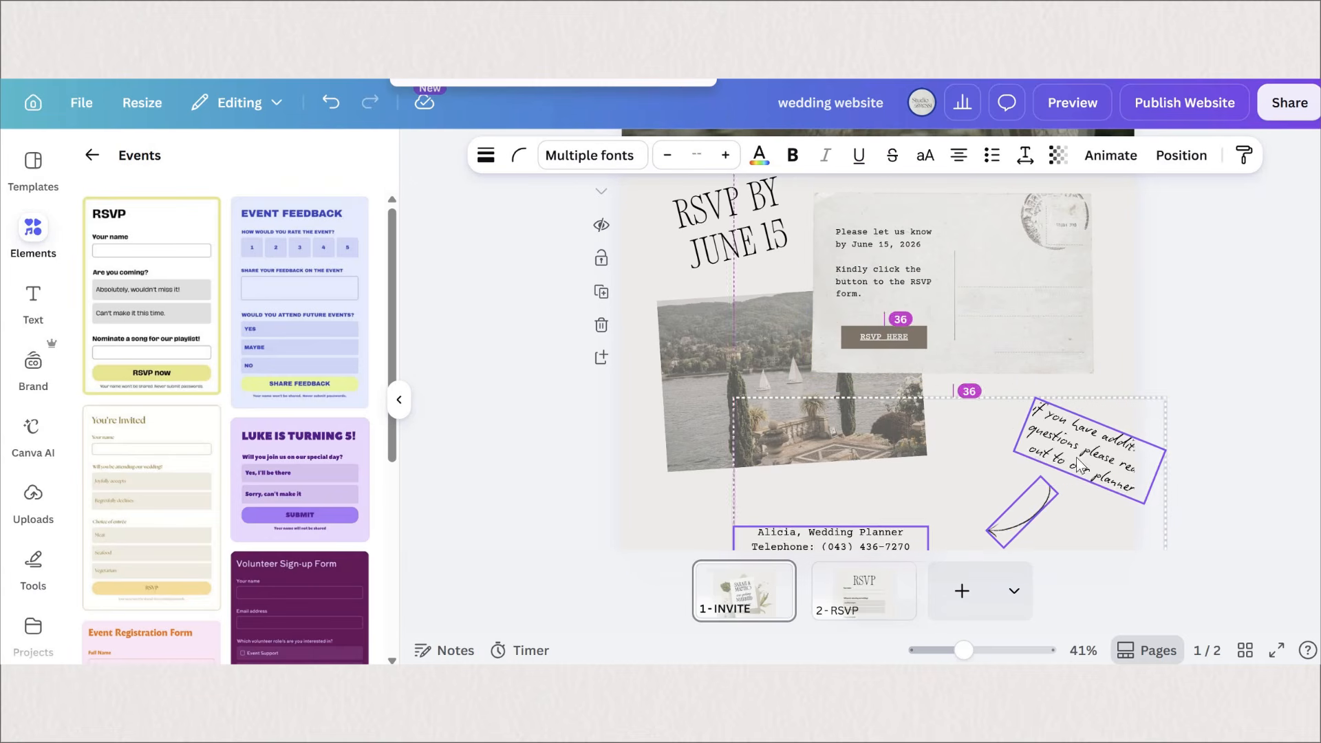
scroll(826, 413, down, 3)
click(812, 444)
double_click(812, 444)
text(We can't w)
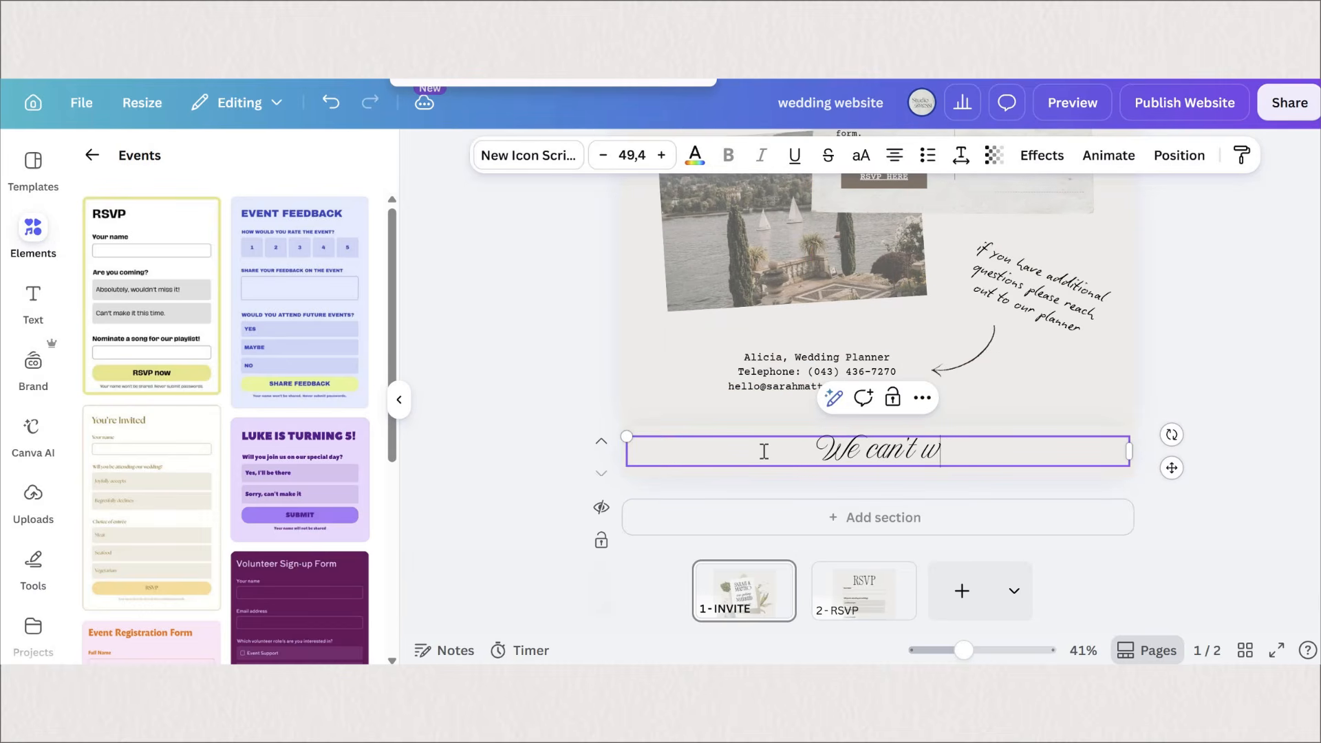
text(ait to celebrate with you!)
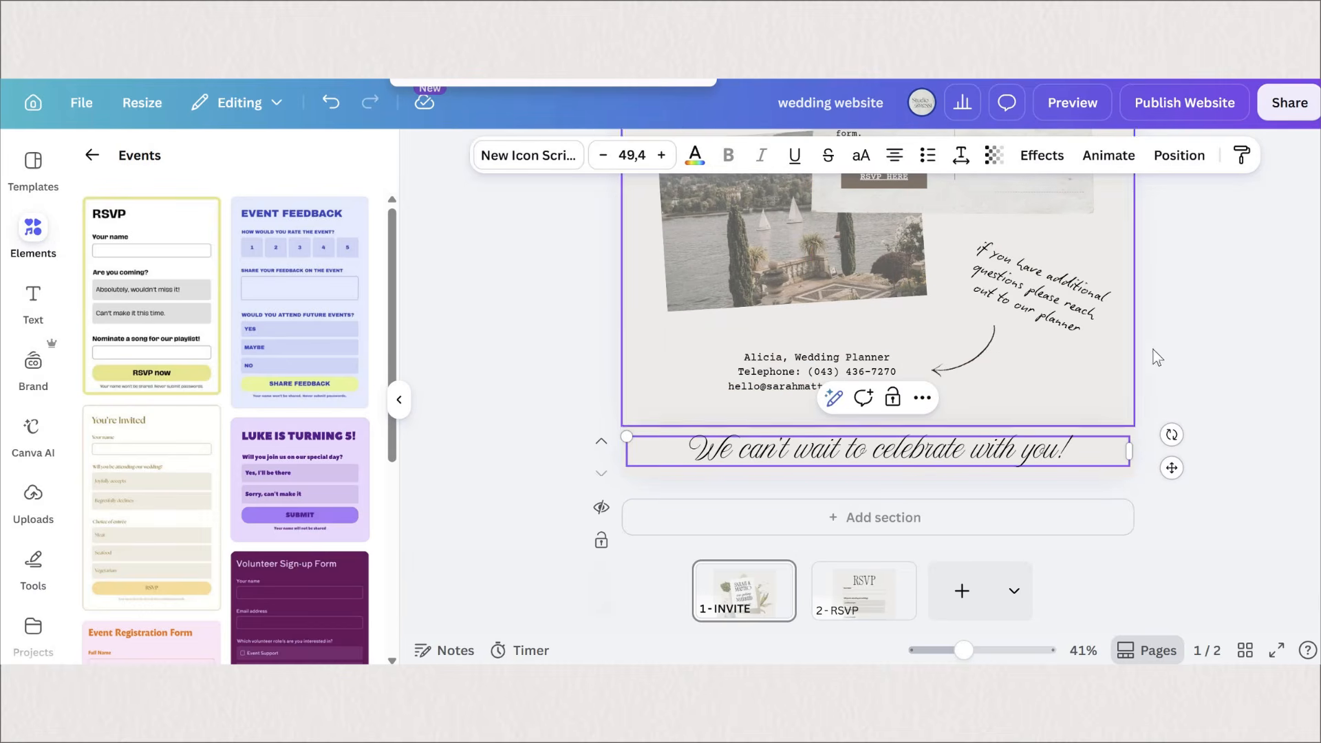
click(1087, 402)
Preview the website at desktop size, test the "RSVP HERE" button and look through the form page it opens
scroll(1139, 474, up, 10)
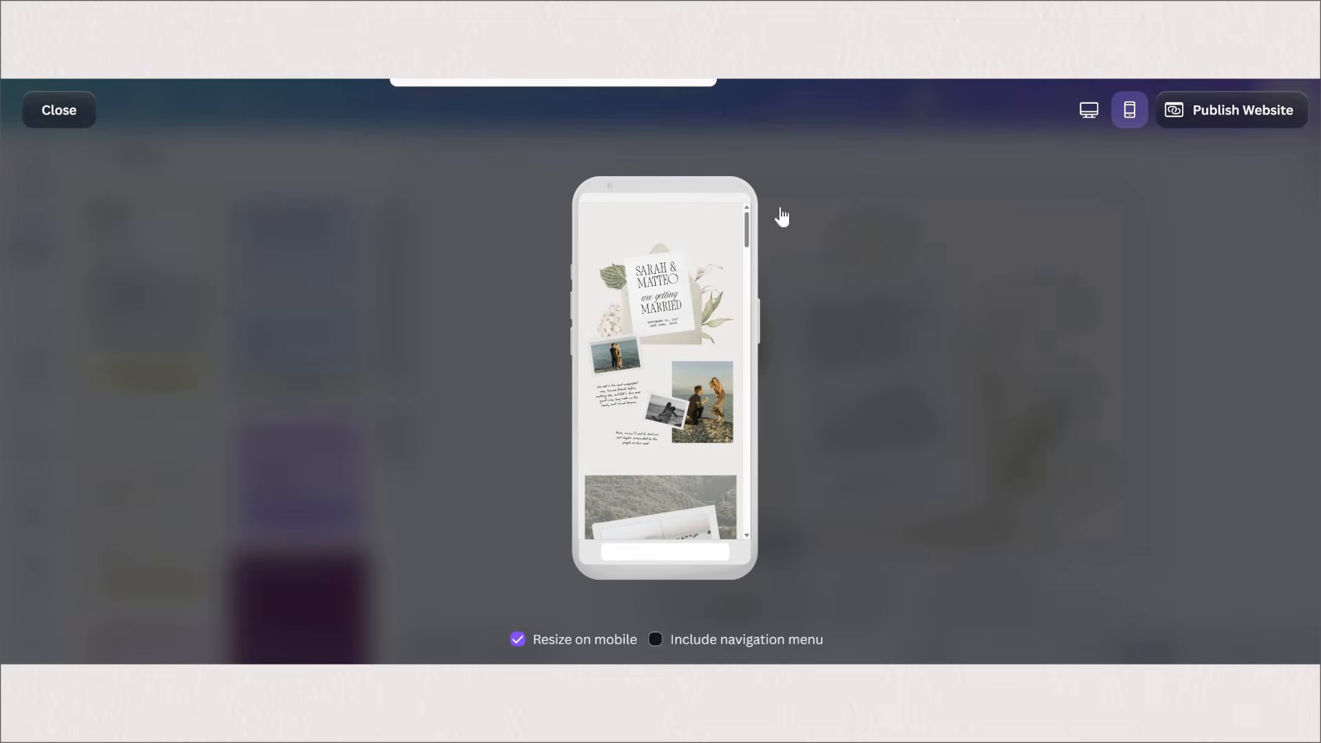
click(1089, 109)
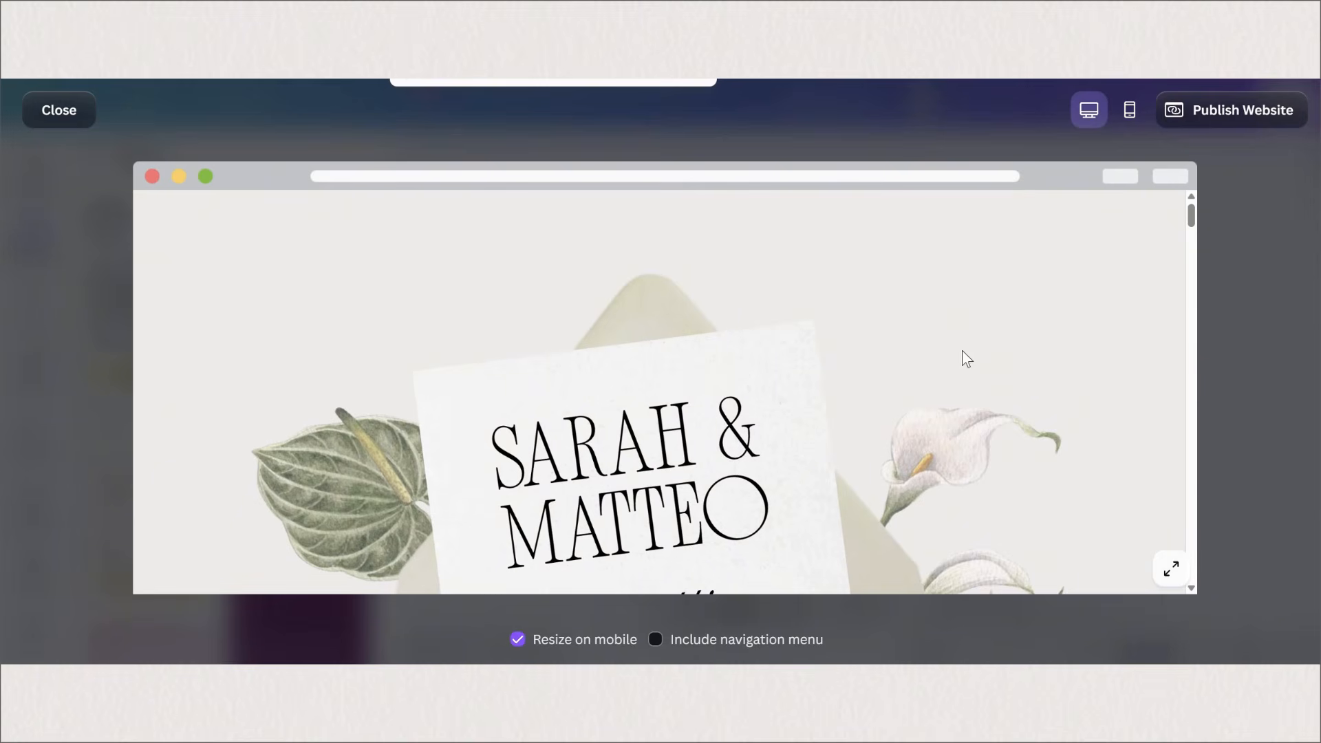
scroll(725, 364, down, 10)
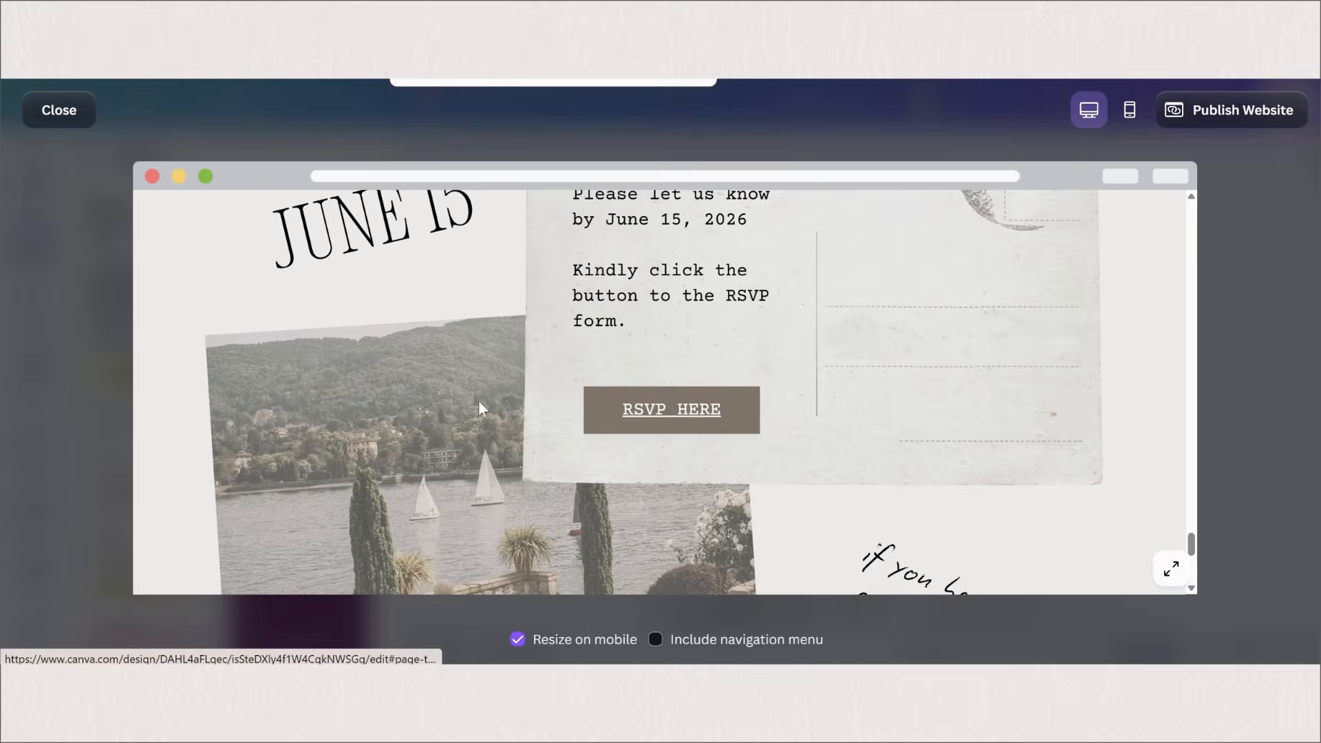
click(657, 396)
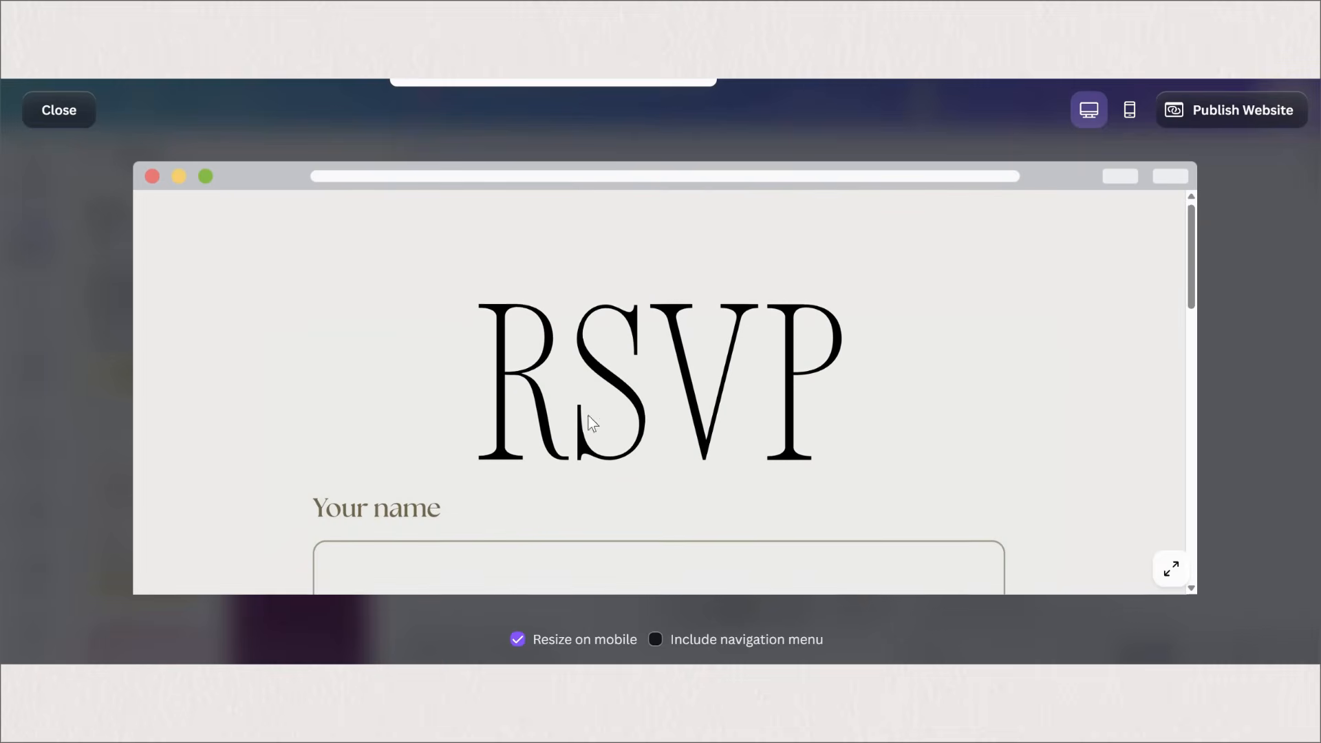
scroll(587, 422, down, 10)
scroll(587, 419, up, 10)
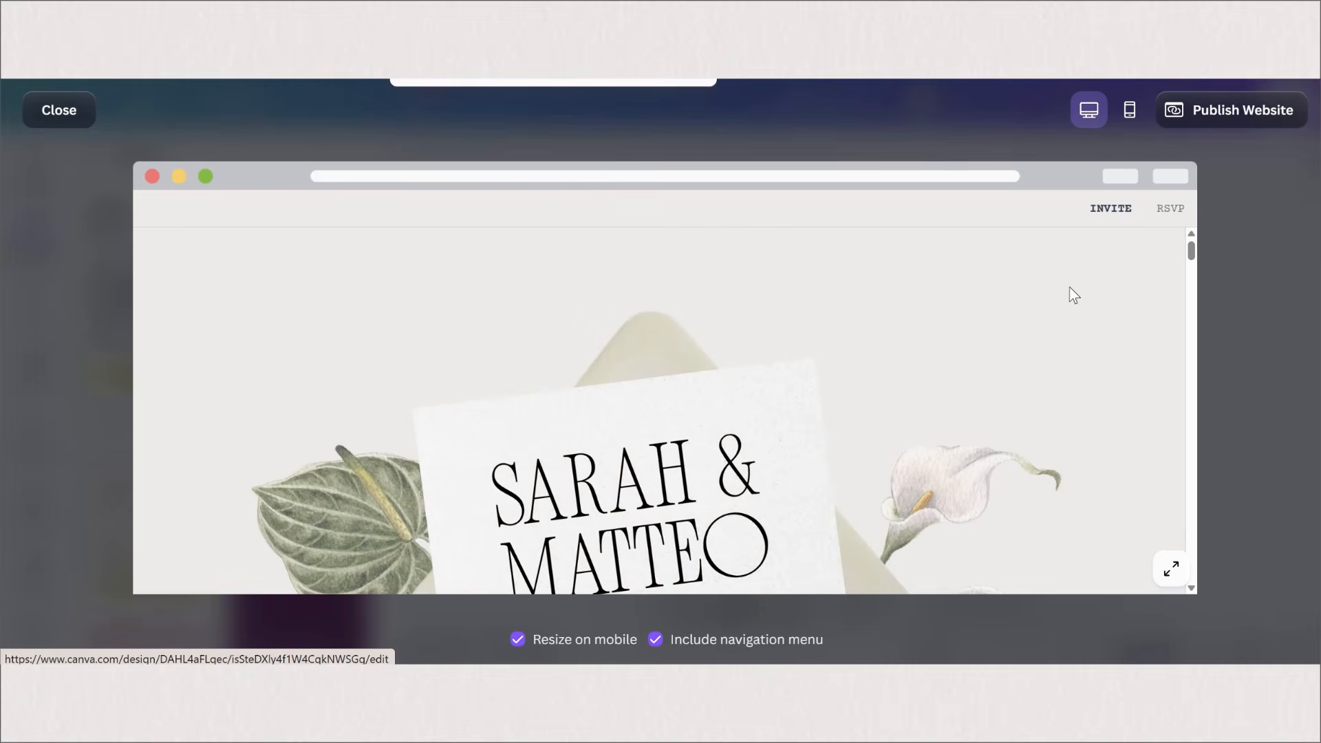
Include the navigation menu, test its RSVP link, check the form page at mobile size and leave the preview
click(1169, 209)
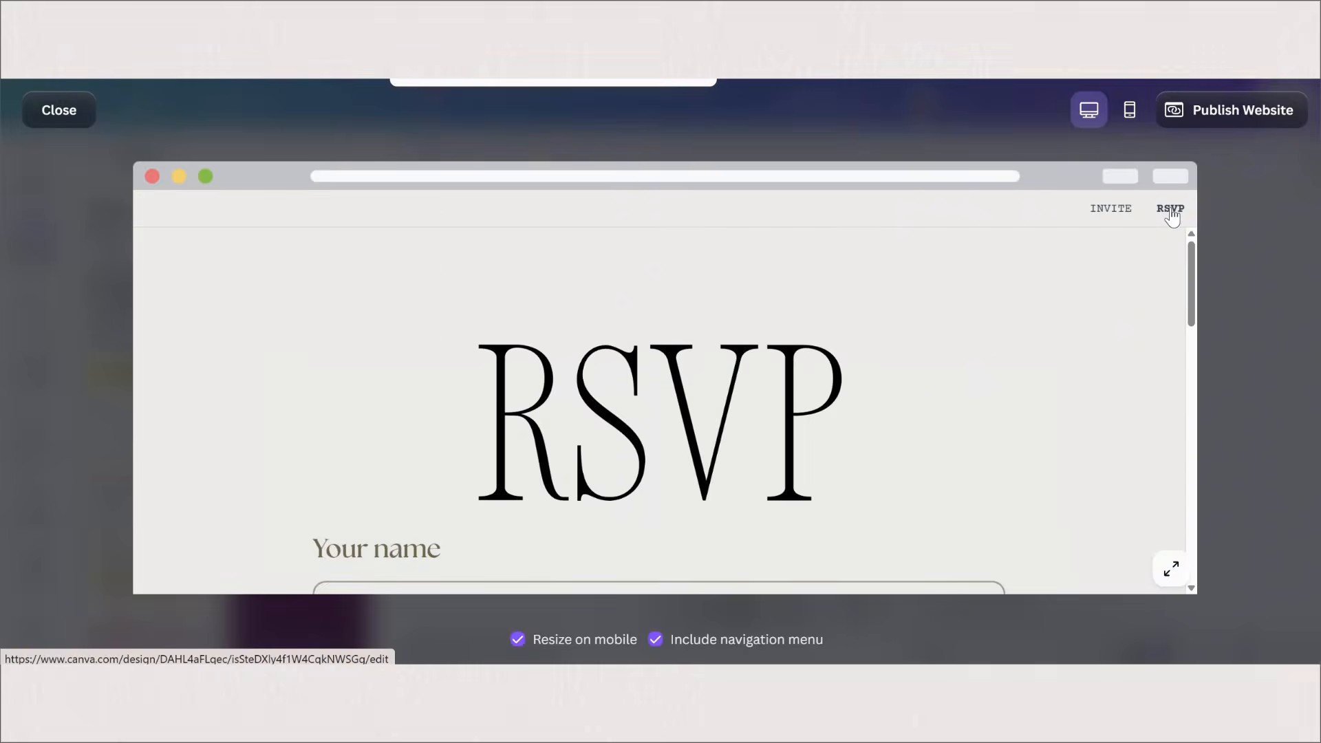
click(1129, 109)
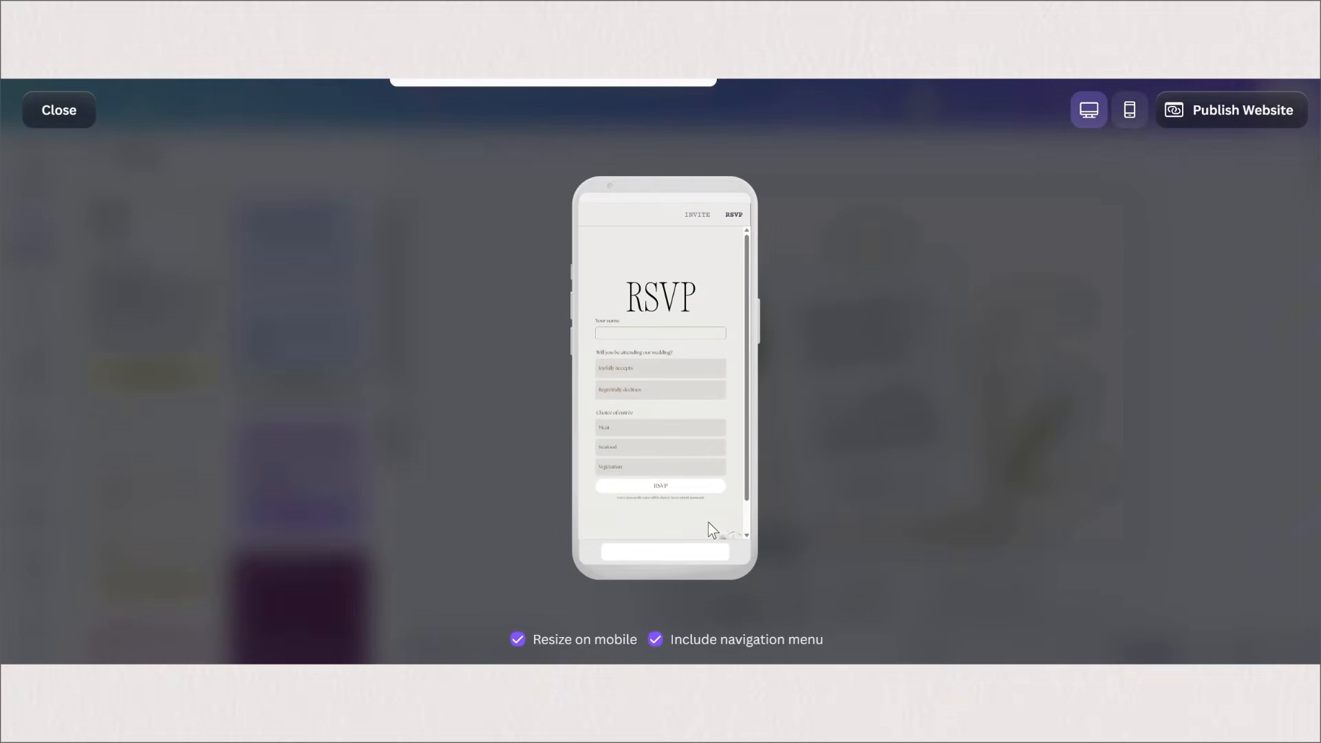
scroll(662, 509, down, 1)
key(Escape)
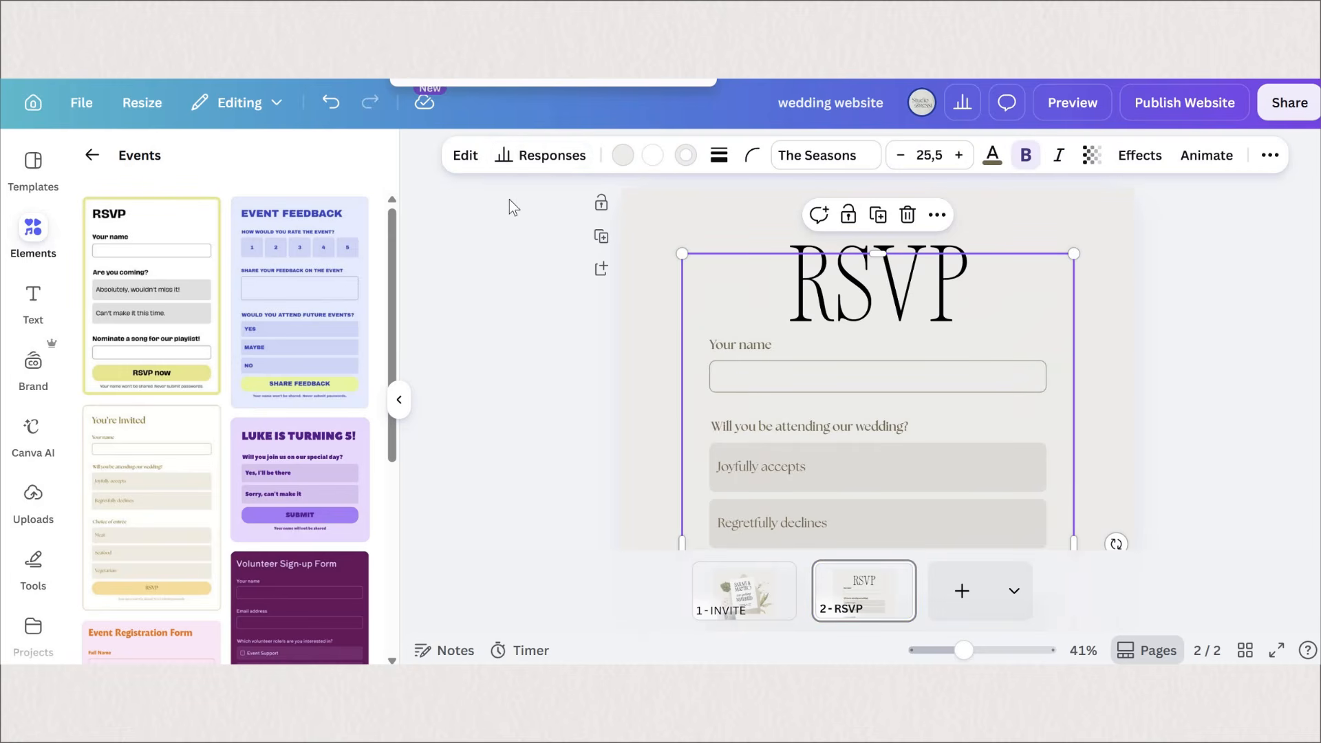
Review the RSVP form's collected responses across all columns and link them to a sheet
click(540, 155)
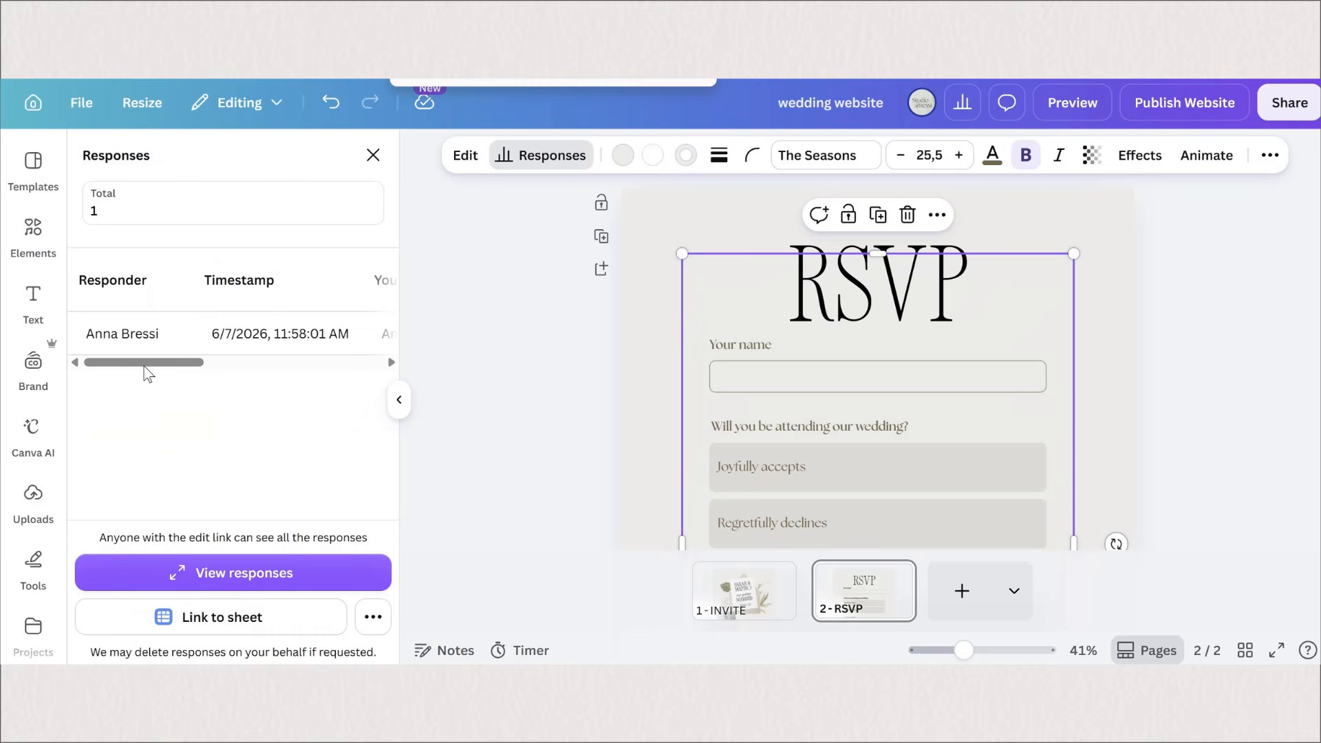
scroll(259, 375, right, 5)
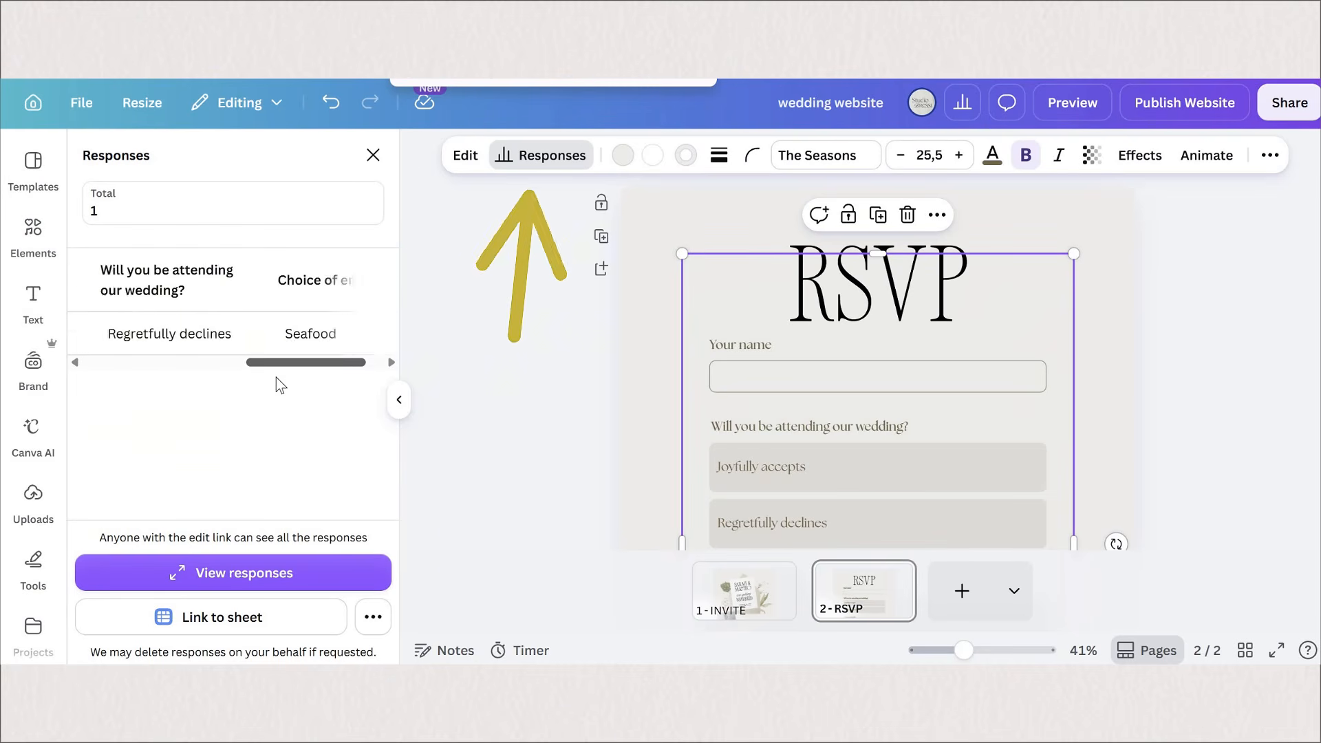
scroll(280, 383, left, 3)
scroll(172, 385, right, 4)
scroll(186, 413, left, 6)
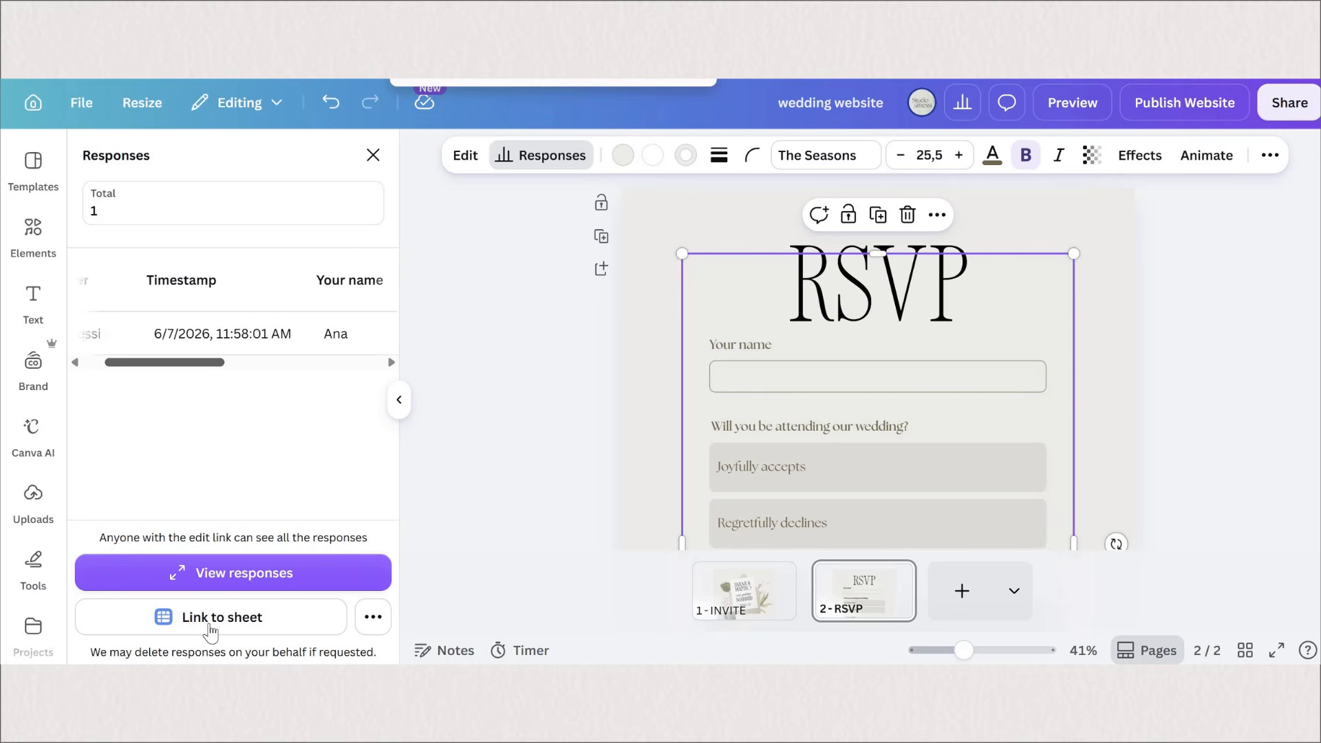
click(274, 622)
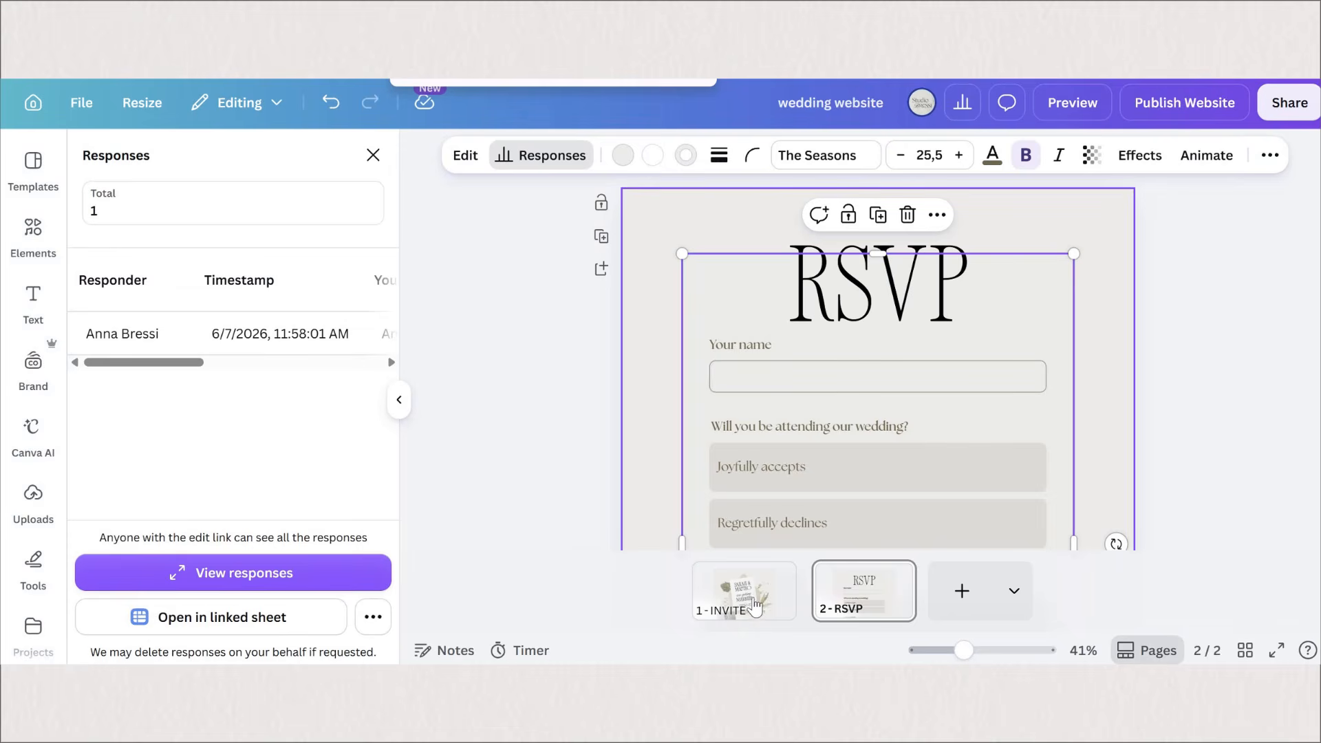
Return to the INVITE page and review its sections down to the closing line
click(755, 601)
click(756, 601)
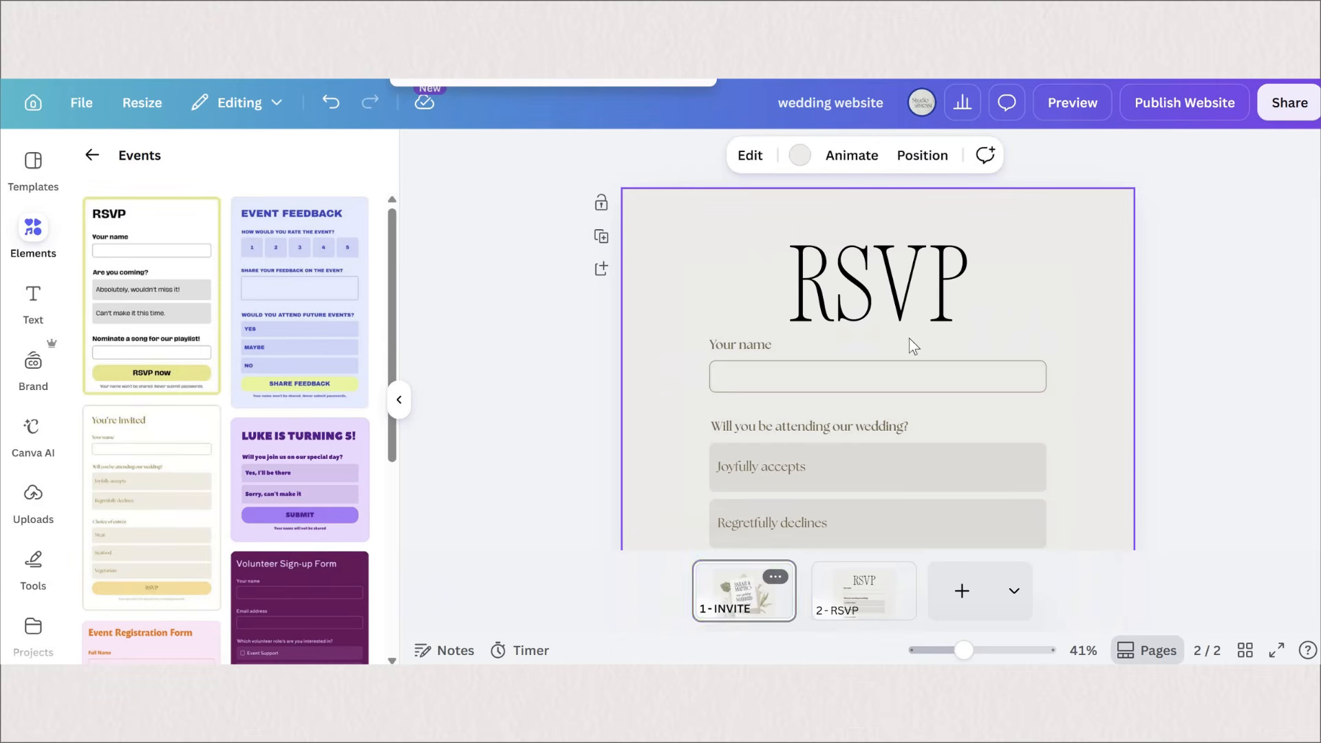
scroll(972, 381, down, 10)
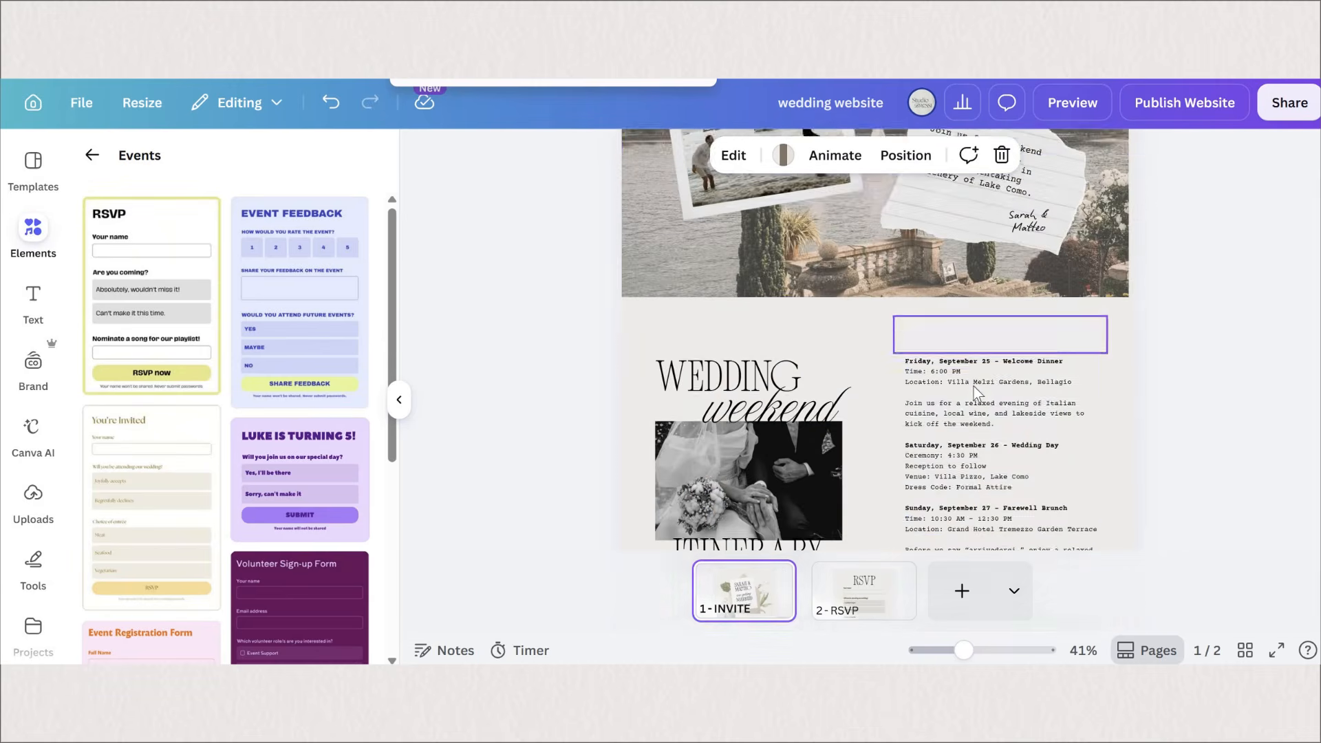
scroll(1068, 418, down, 15)
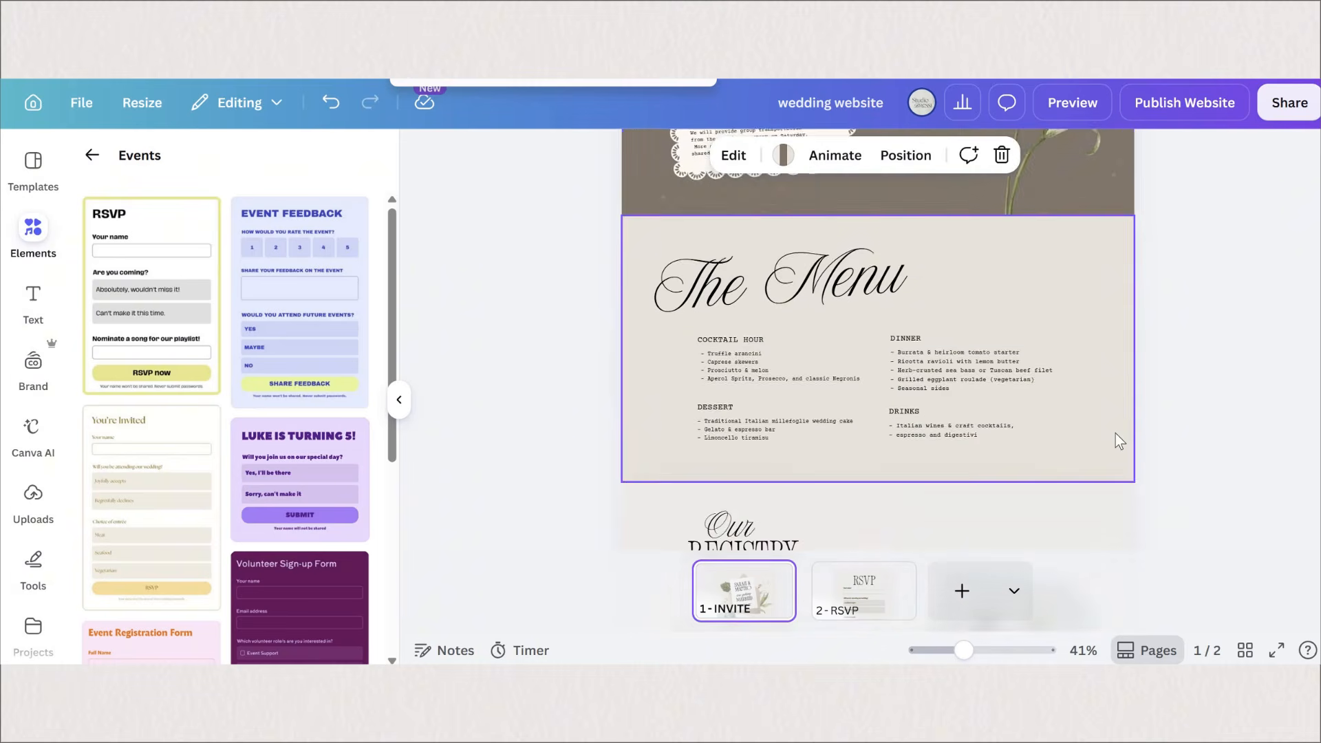
scroll(1115, 433, down, 15)
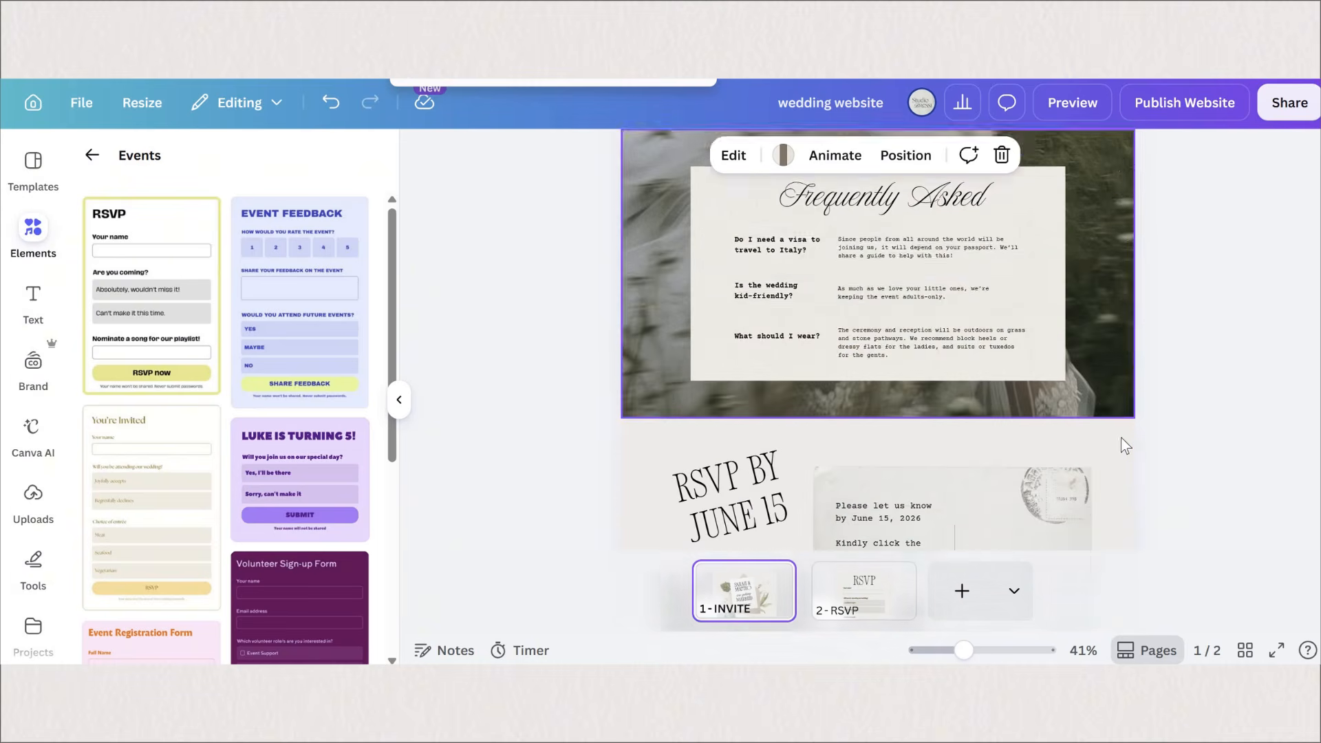
scroll(1122, 445, down, 3)
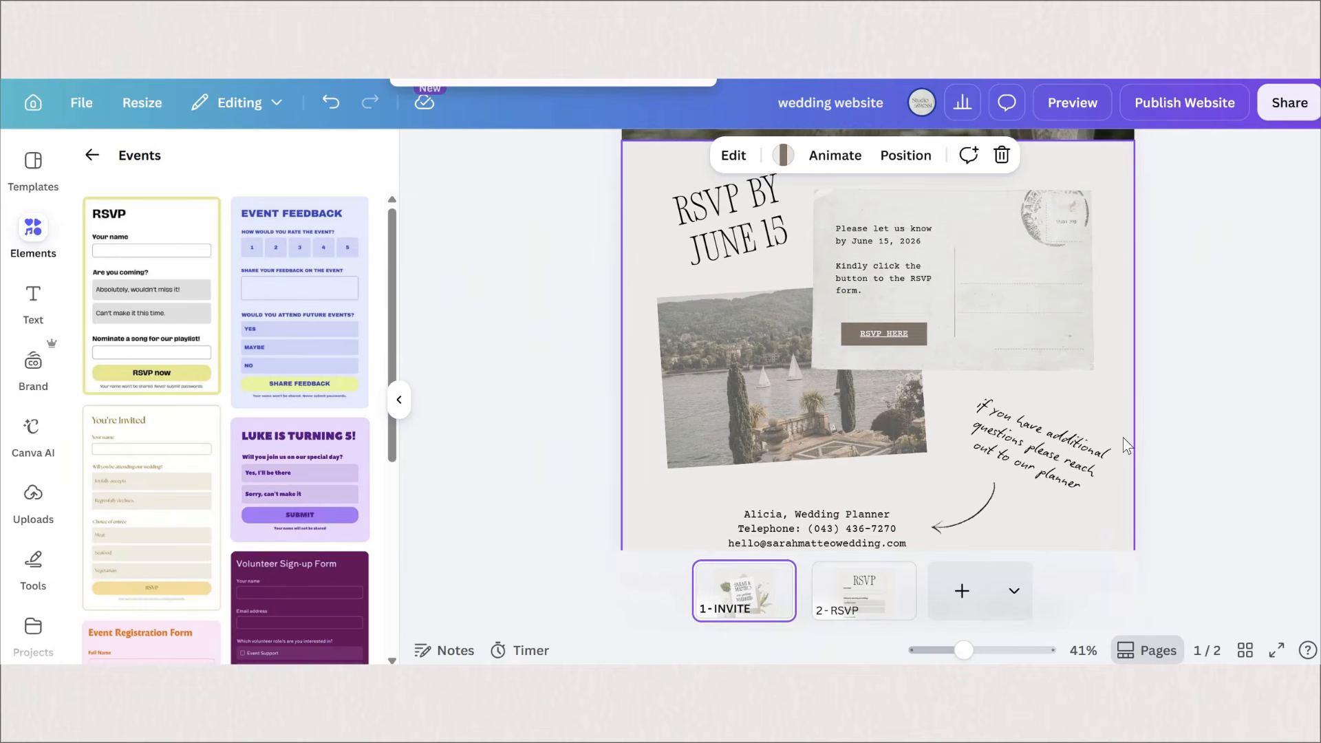
scroll(1122, 439, down, 5)
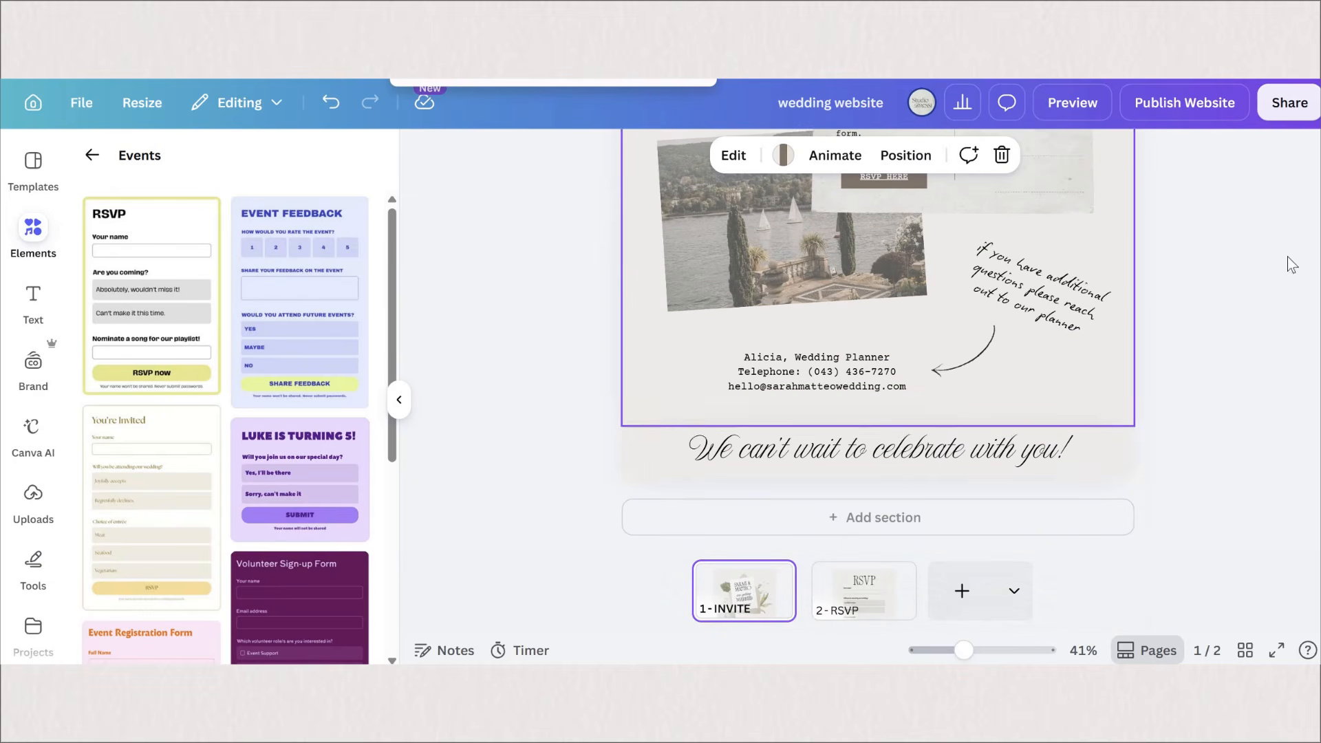
Open the publishing settings and set the site's subpath to the couple's first names joined by "-and-"
click(1192, 104)
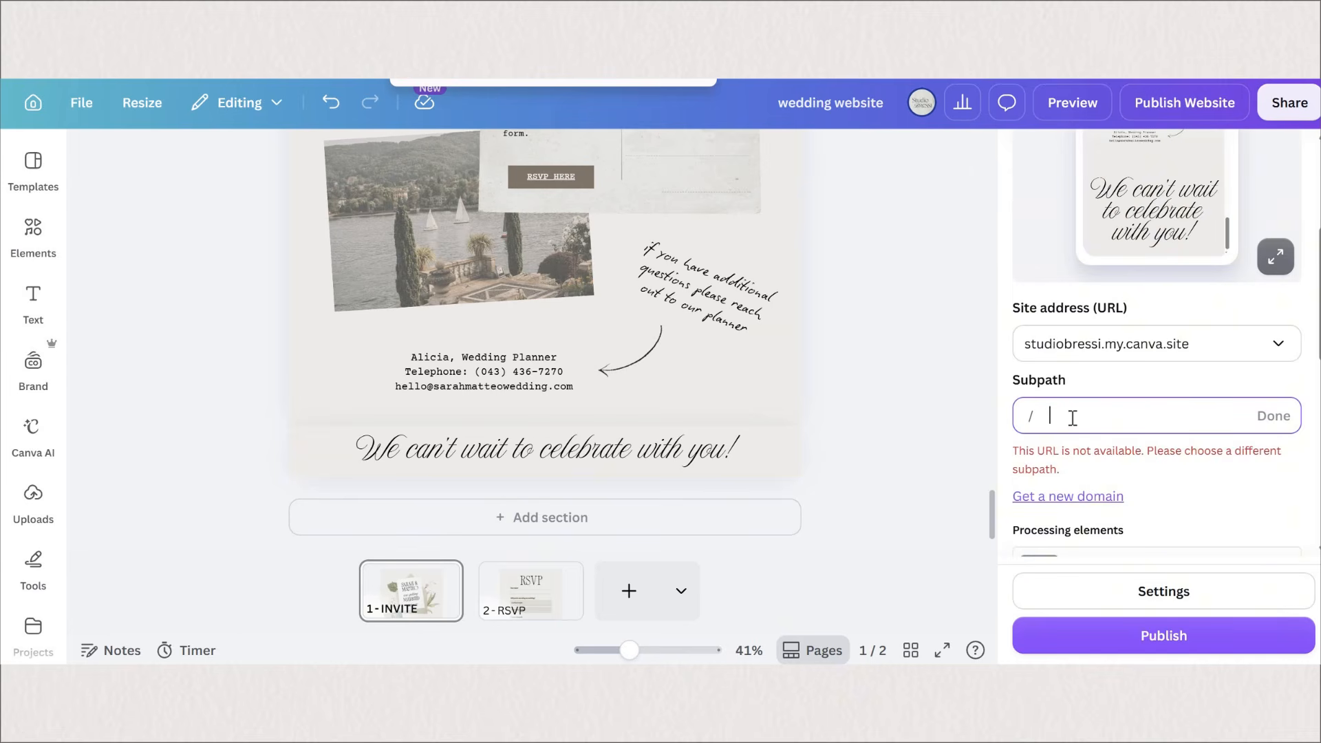
text(sarah-and-matteo)
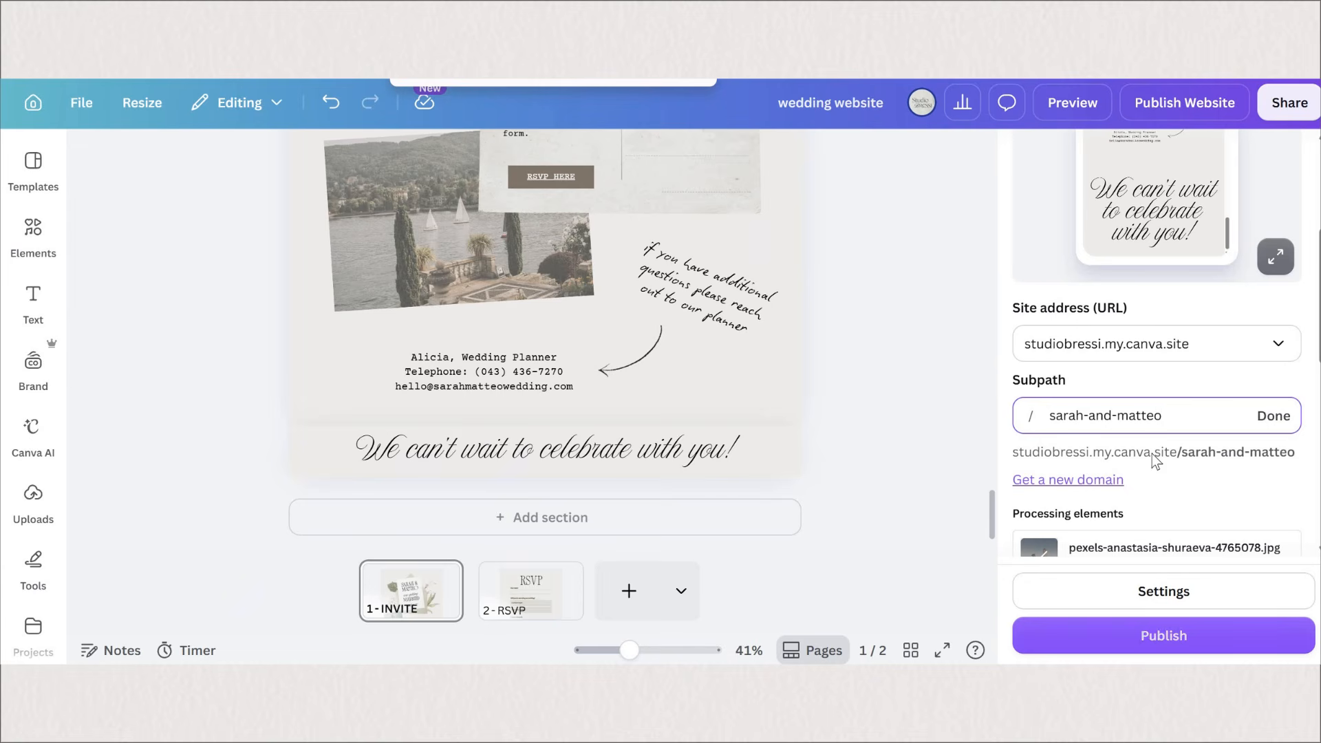
click(1273, 416)
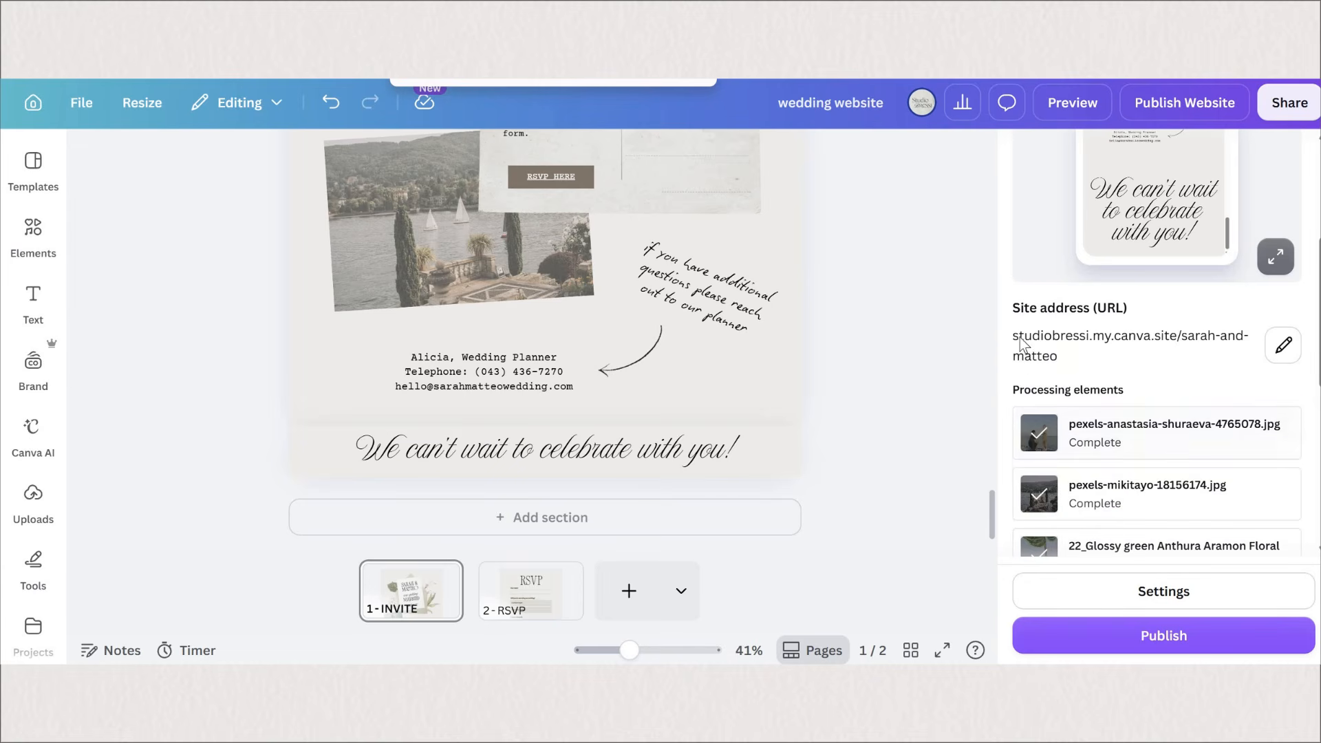
Search for a new custom domain made of the couple's first names and "wedding", and browse the domains on offer
click(1054, 351)
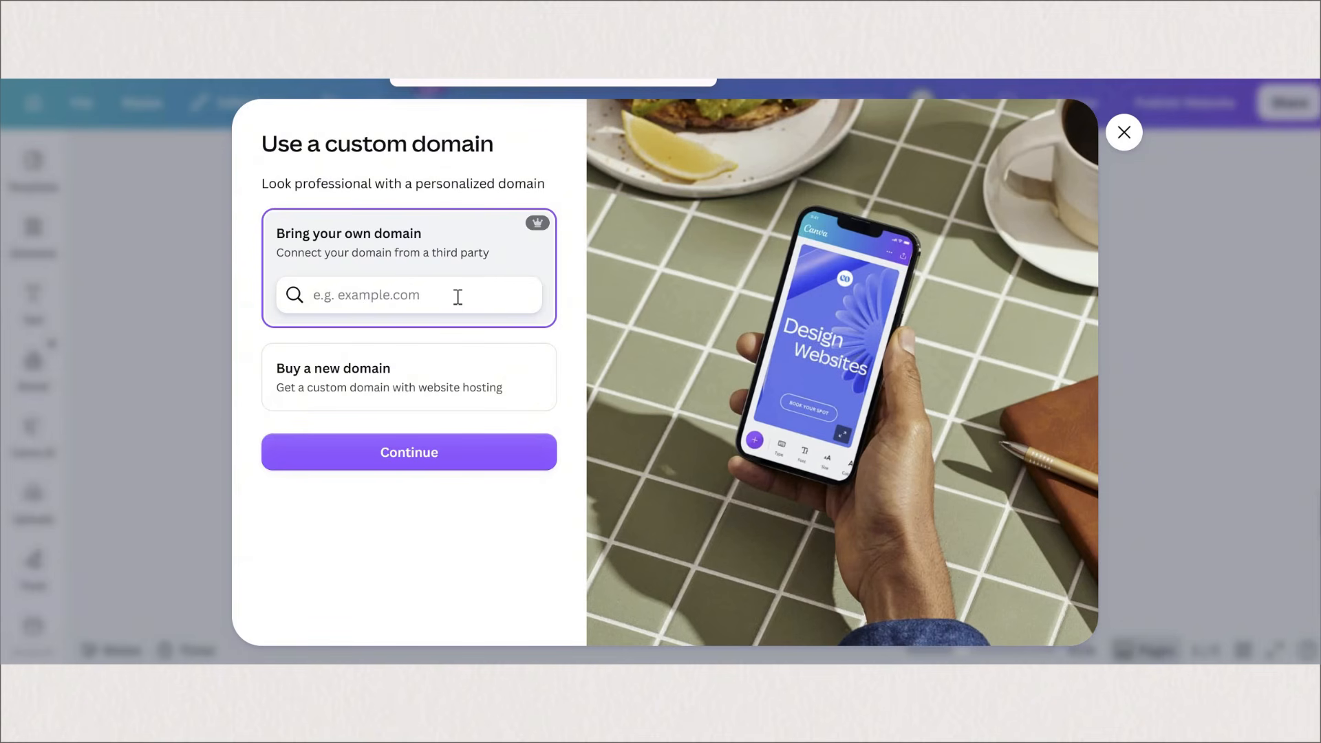
click(336, 383)
text(sarahandmatteowedding)
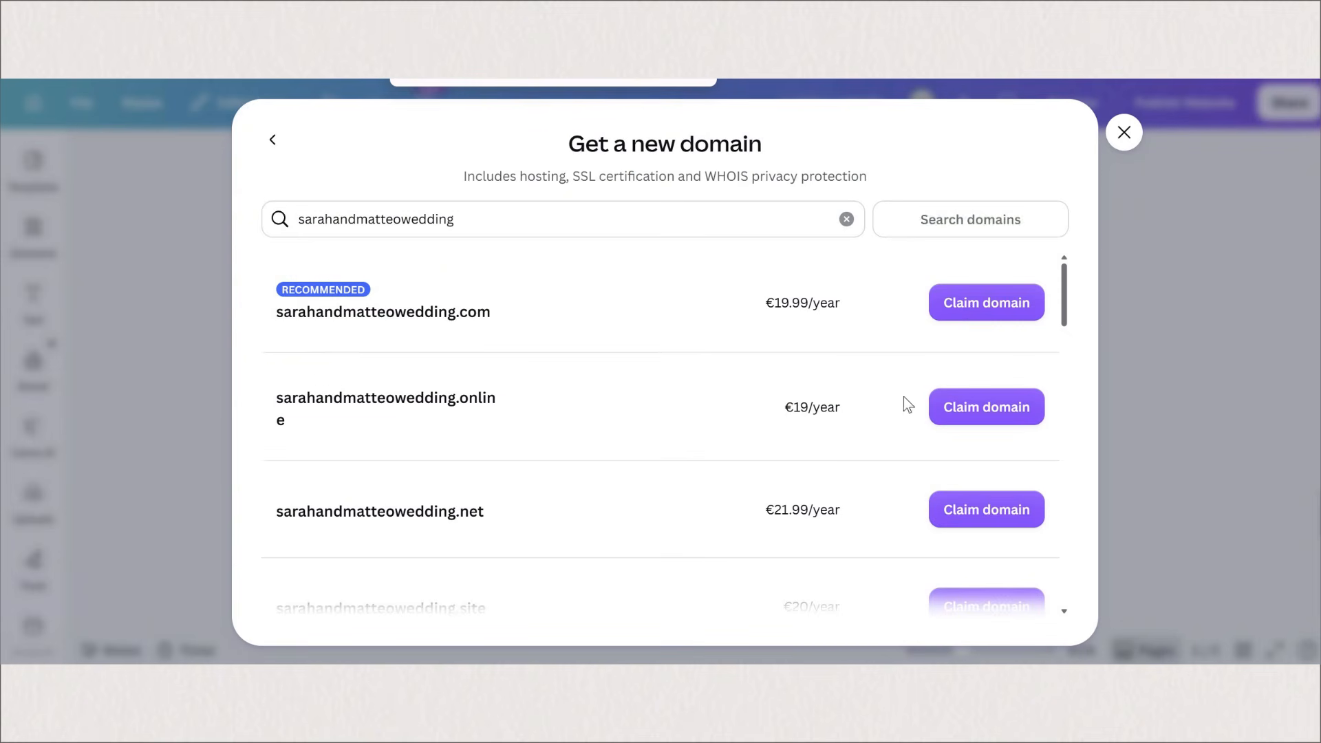
scroll(931, 523, down, 3)
scroll(932, 522, down, 2)
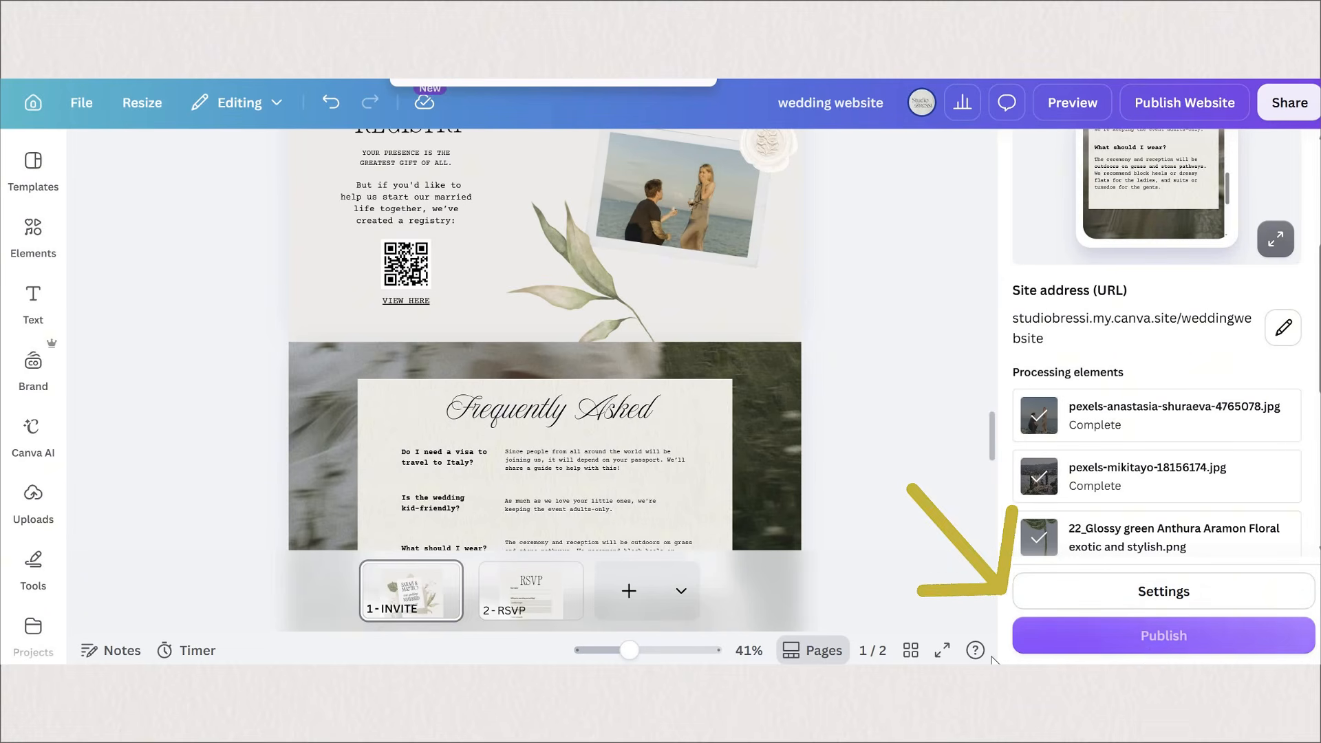
Publish the website and look through the live invitation page
click(1111, 629)
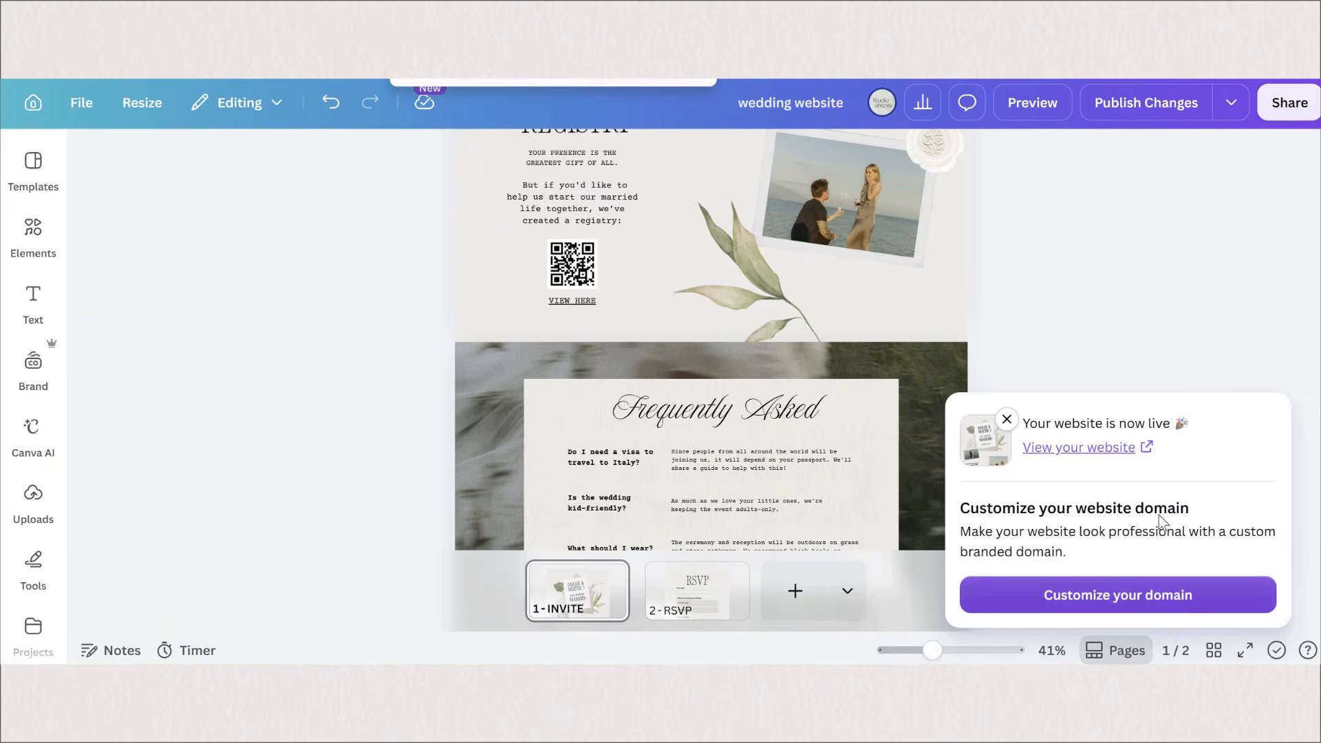
click(1067, 447)
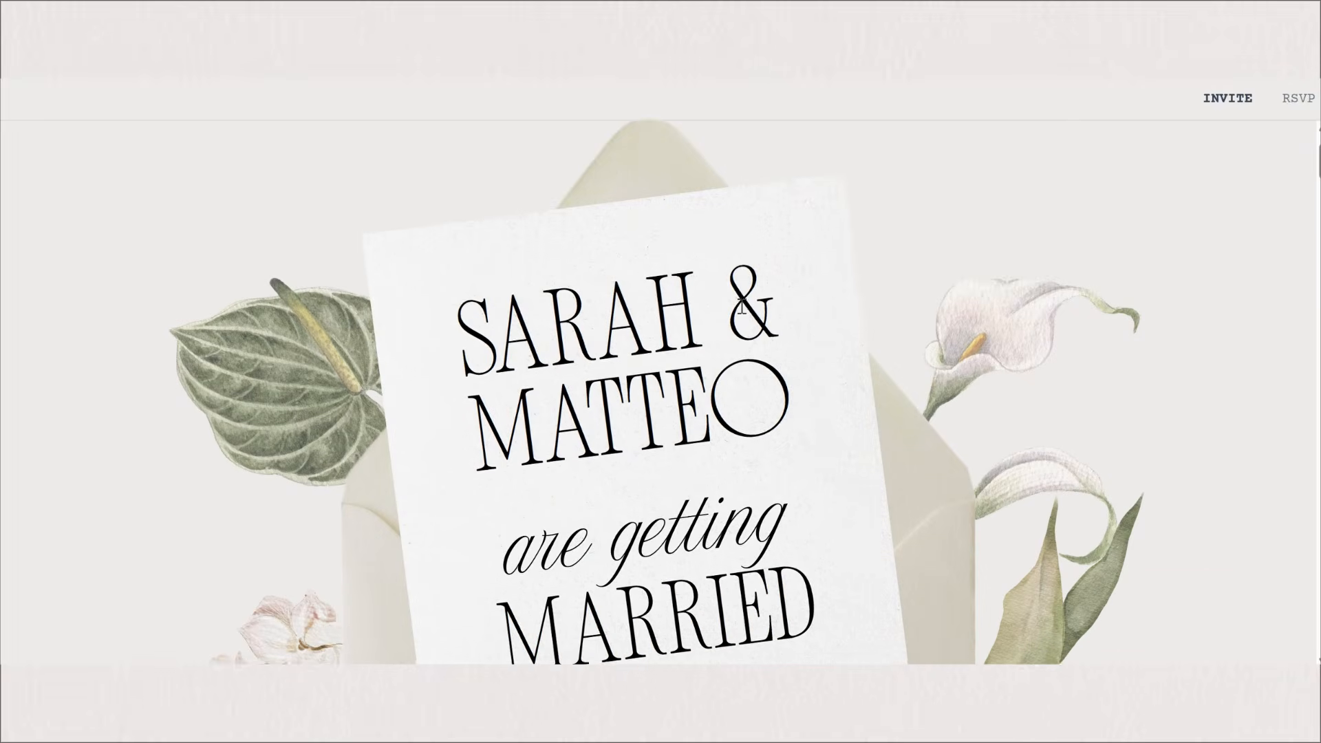
scroll(741, 304, down, 5)
scroll(741, 304, down, 15)
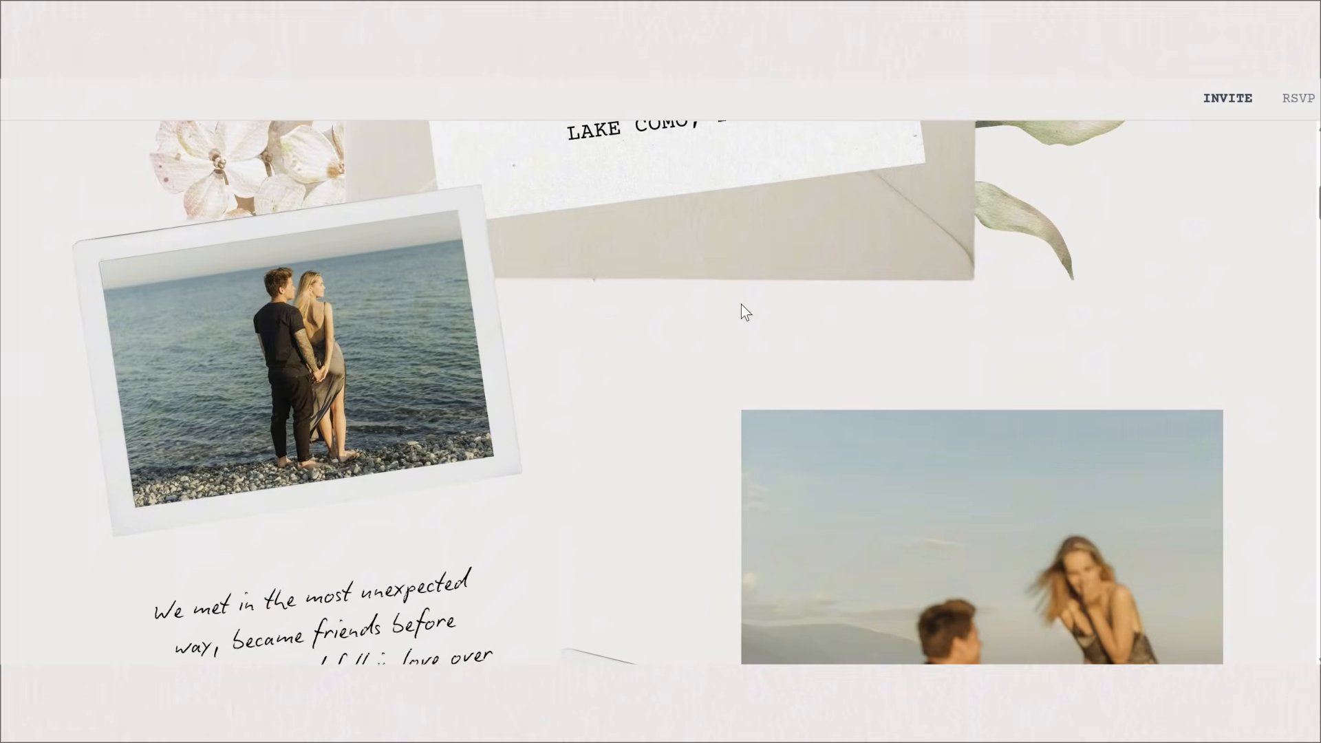
Read through the rest of the live invitation page, from the couple's story and itinerary down to the planner's contact details and closing line
scroll(741, 304, down, 10)
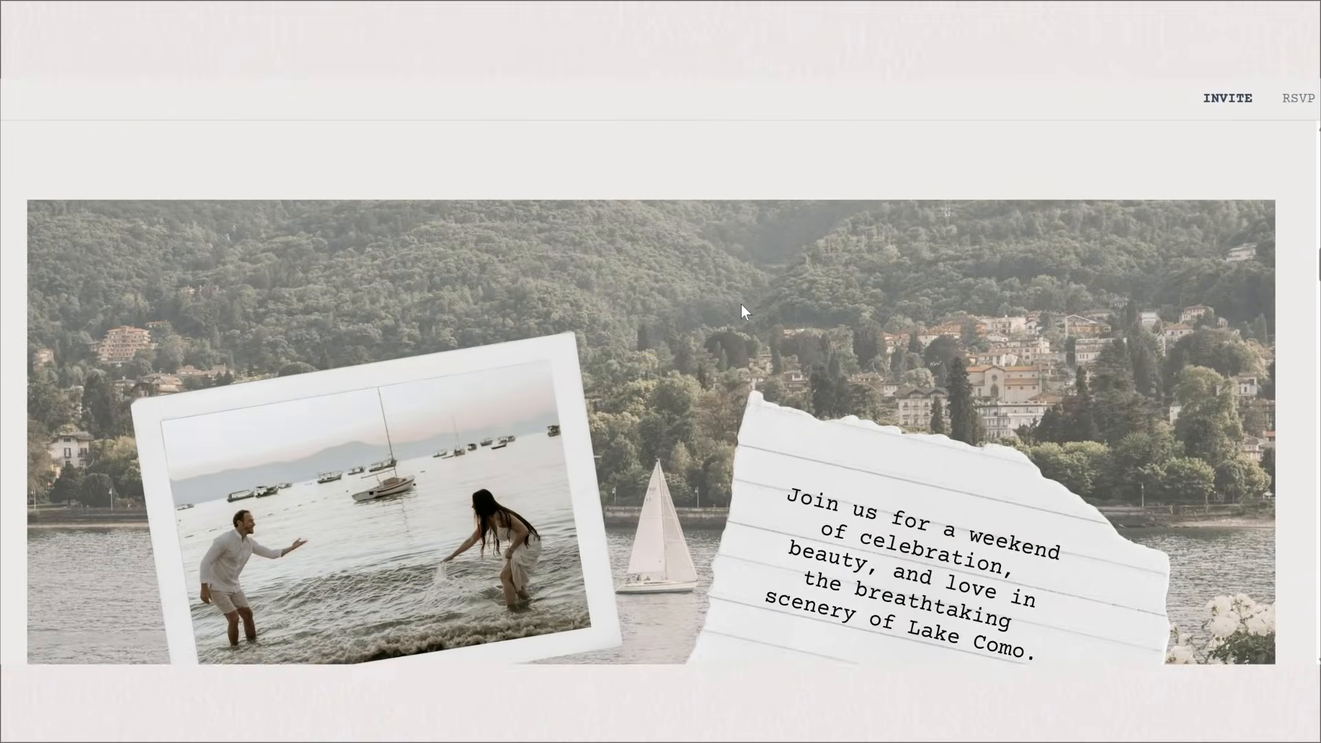
scroll(741, 304, down, 15)
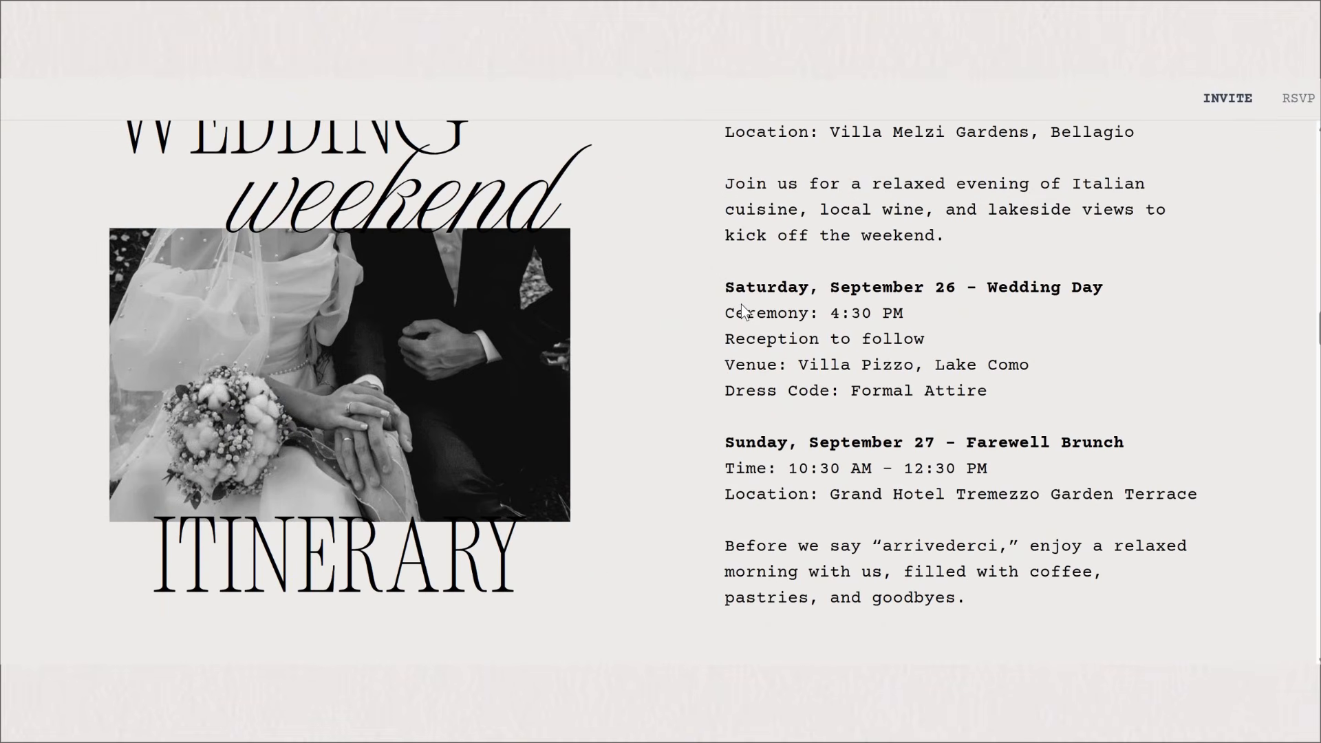
scroll(741, 304, down, 12)
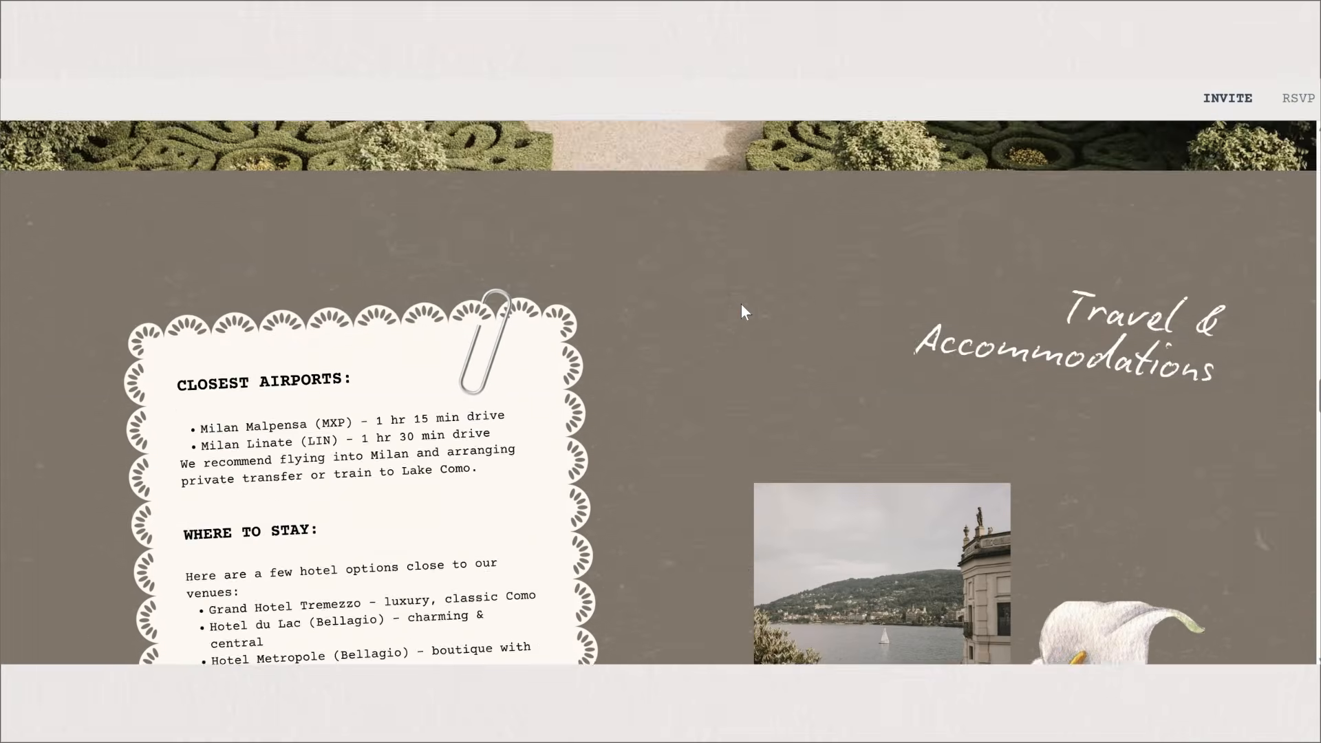
scroll(742, 307, down, 12)
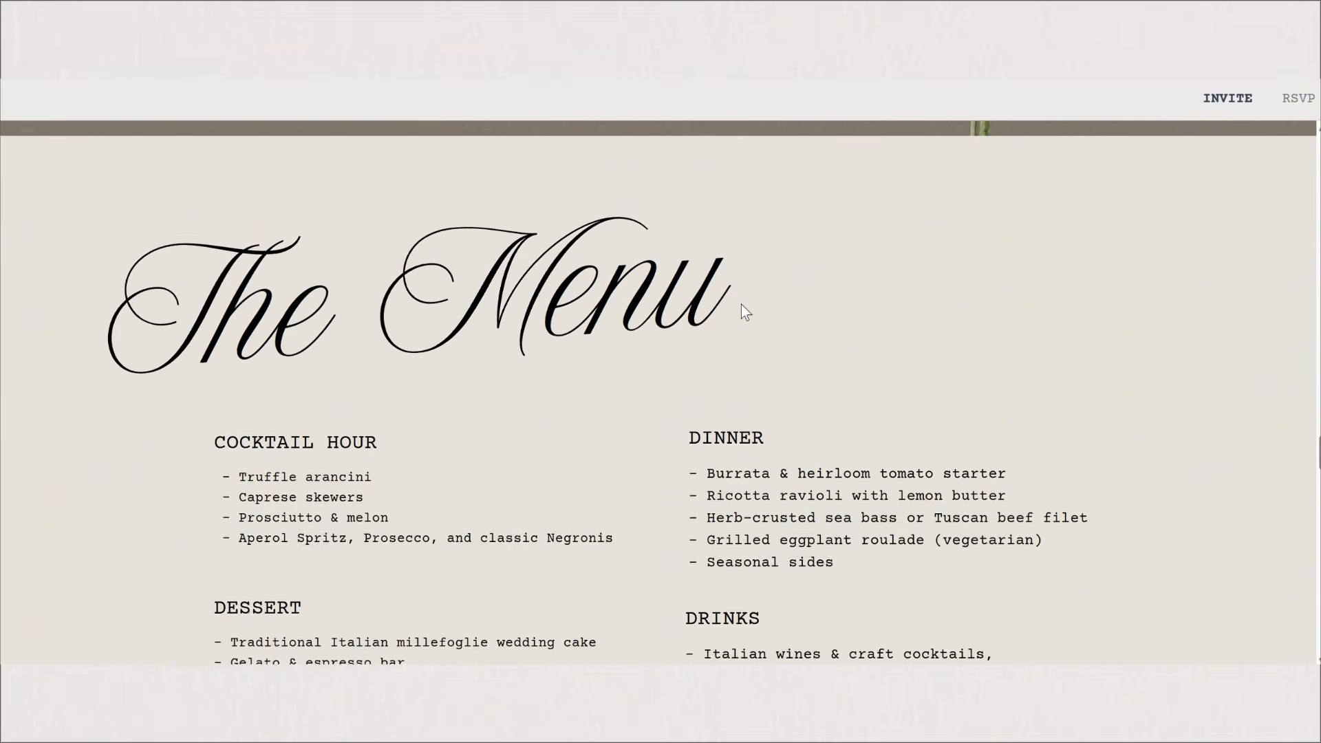
scroll(741, 304, down, 10)
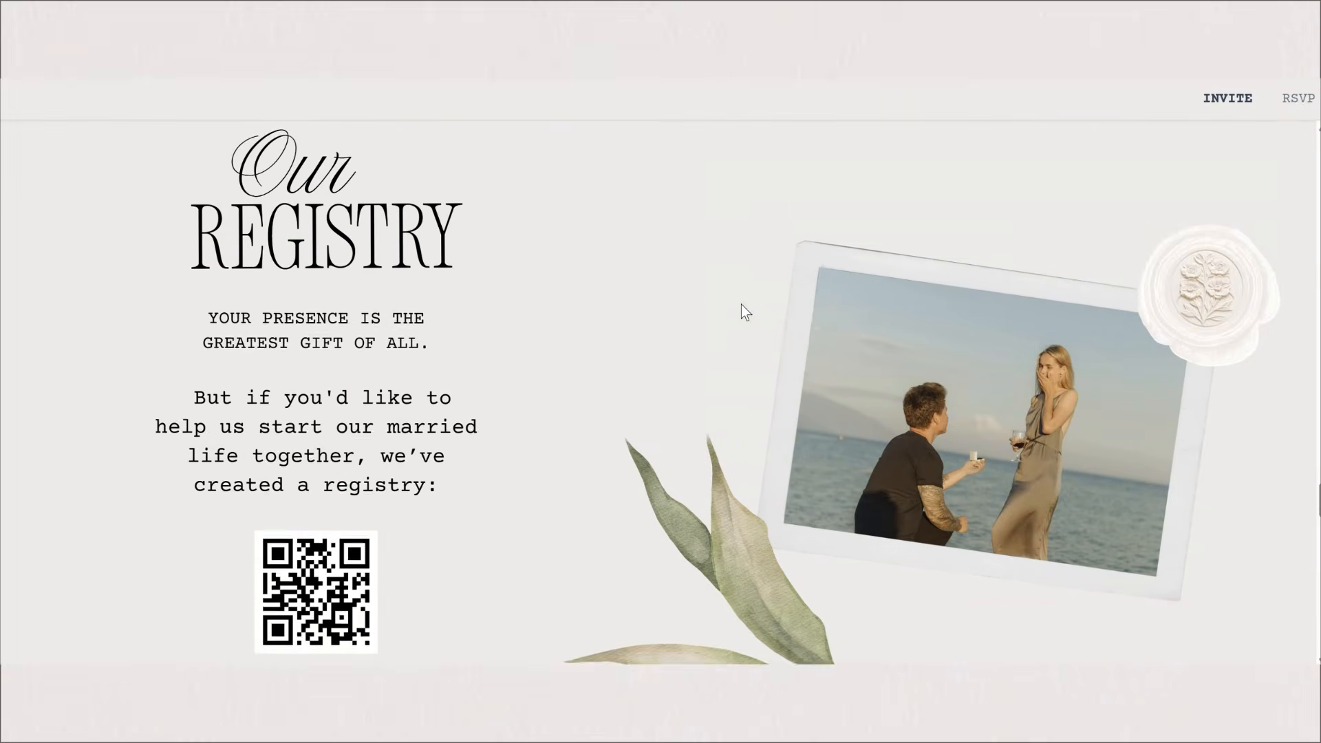
scroll(740, 304, down, 10)
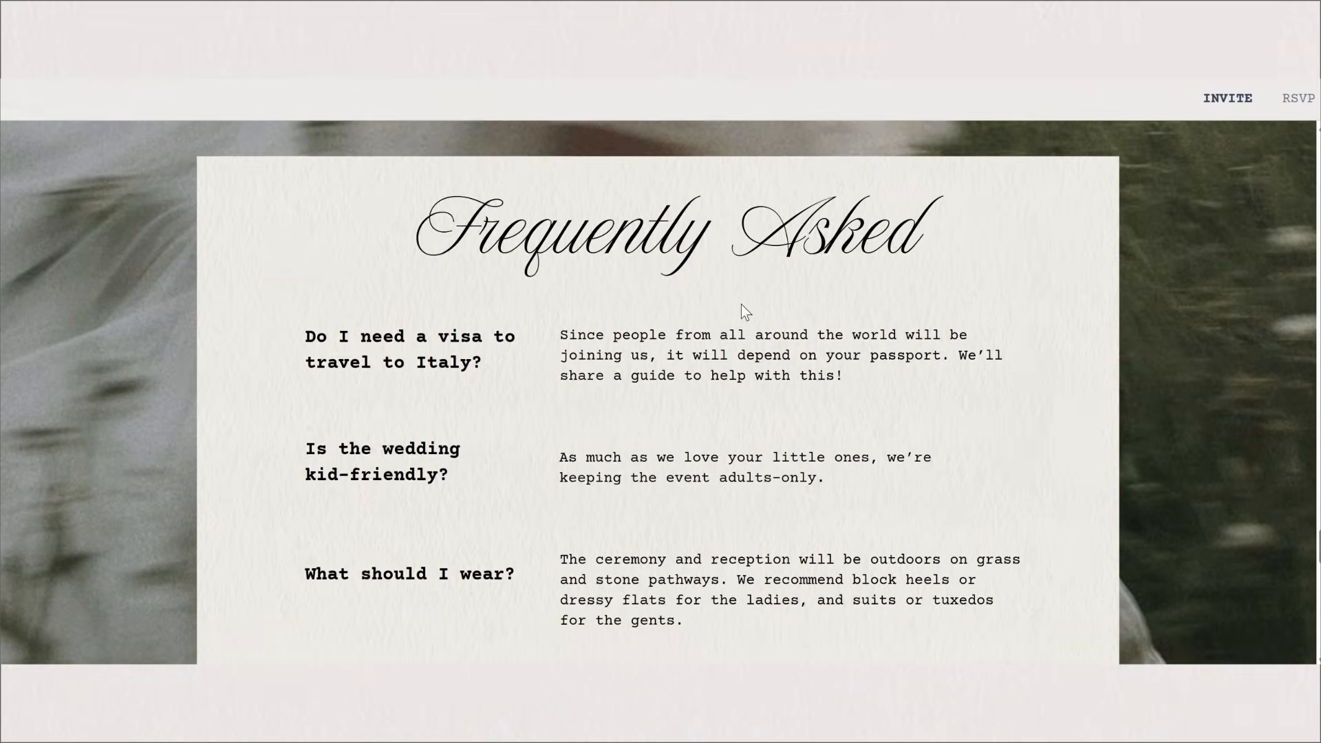
scroll(741, 304, down, 10)
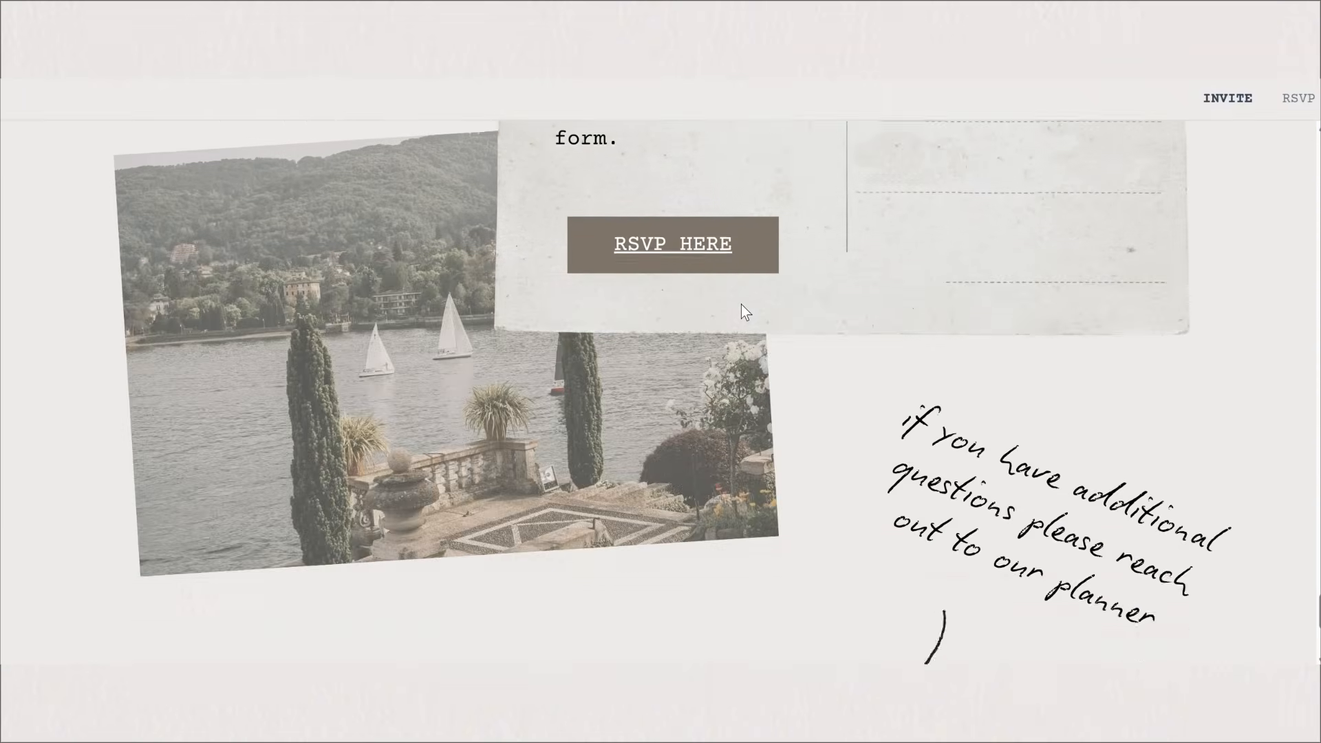
scroll(741, 304, down, 2)
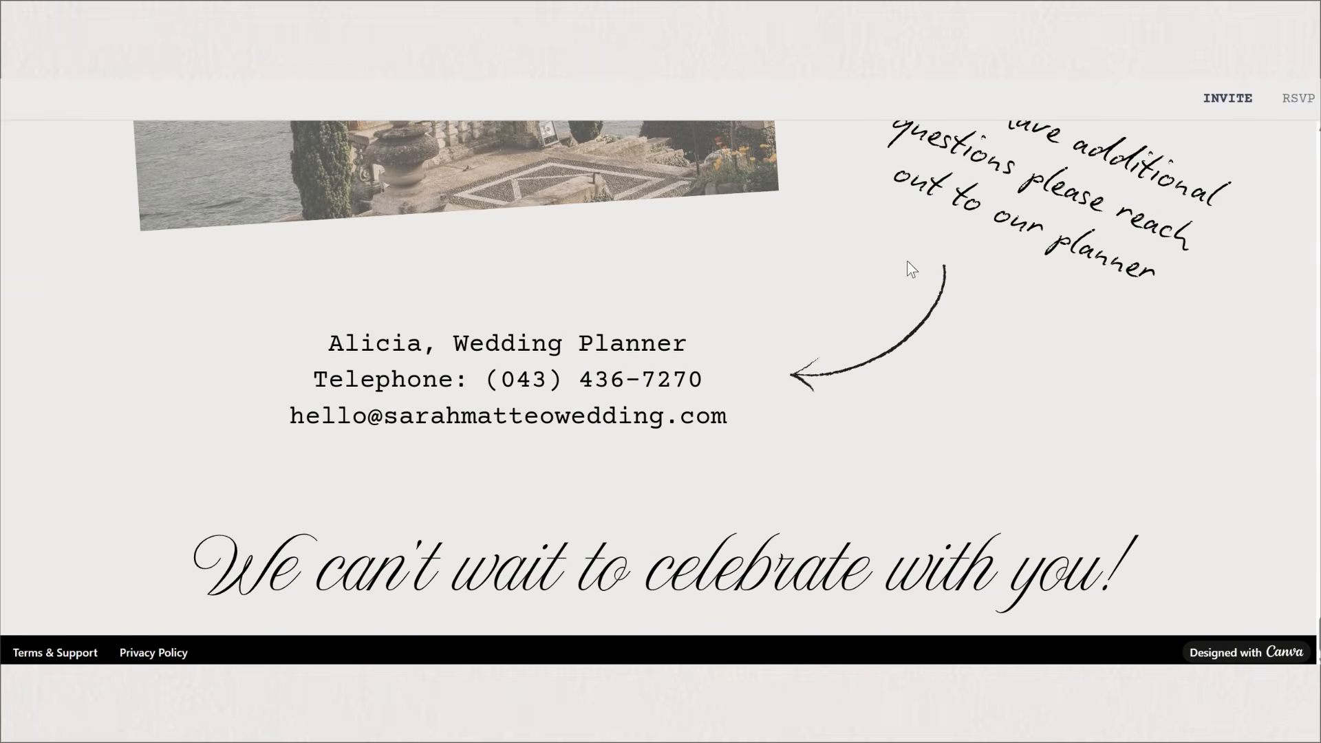
Open the live RSVP page and look through its form down to the entrée choices
click(1296, 100)
scroll(949, 315, down, 10)
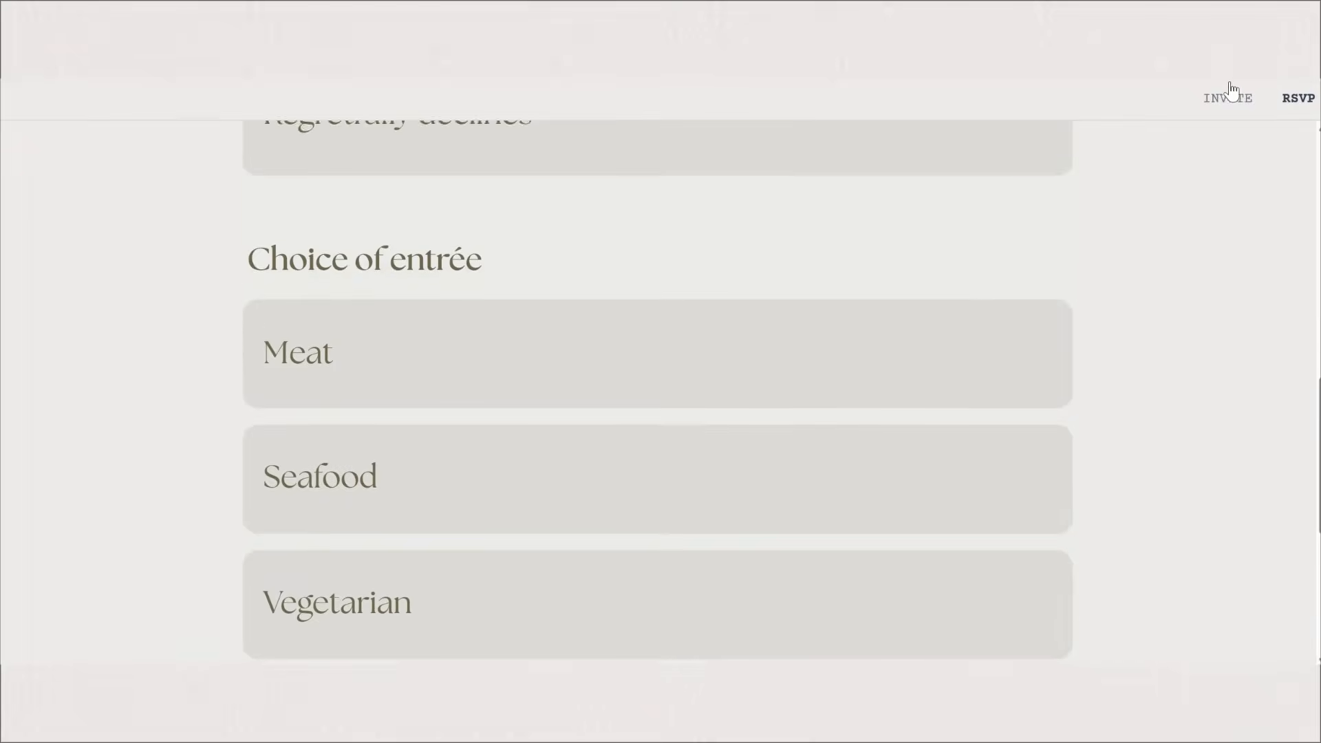